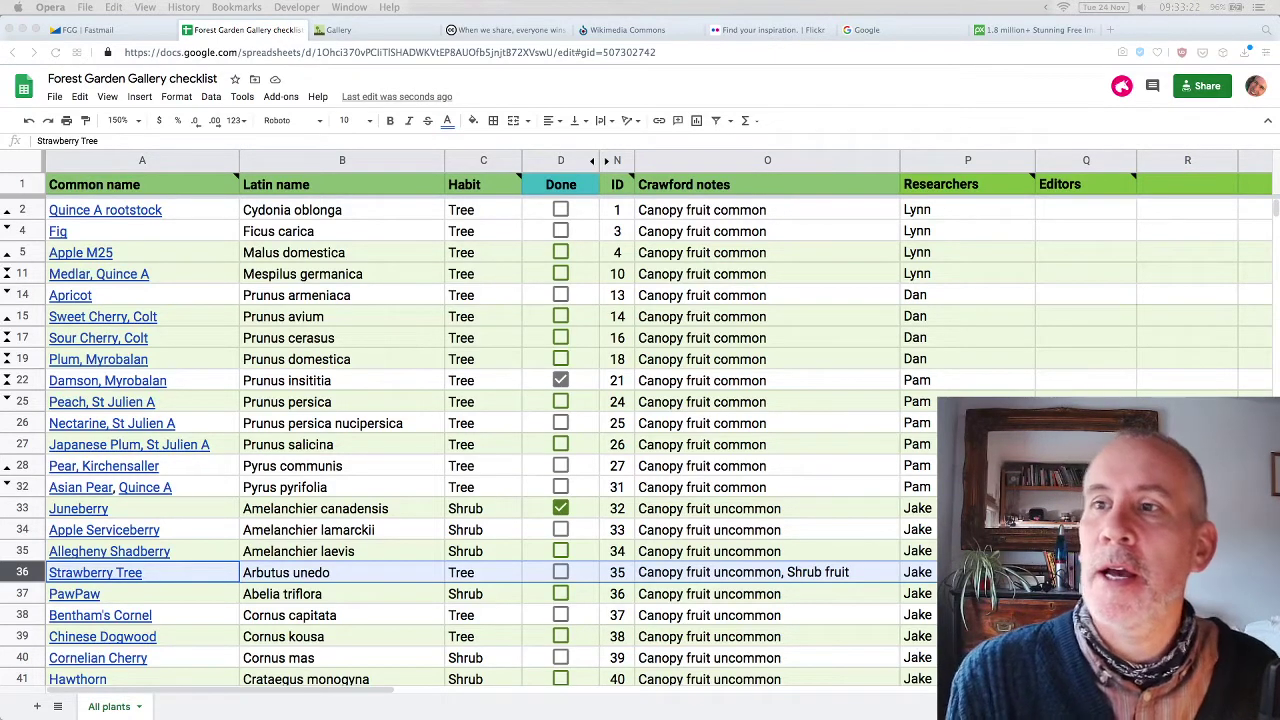
Look through the plant checklist, examining the common names, Latin names, Crawford notes and assigned researchers.
scroll(340, 370, "down", 15)
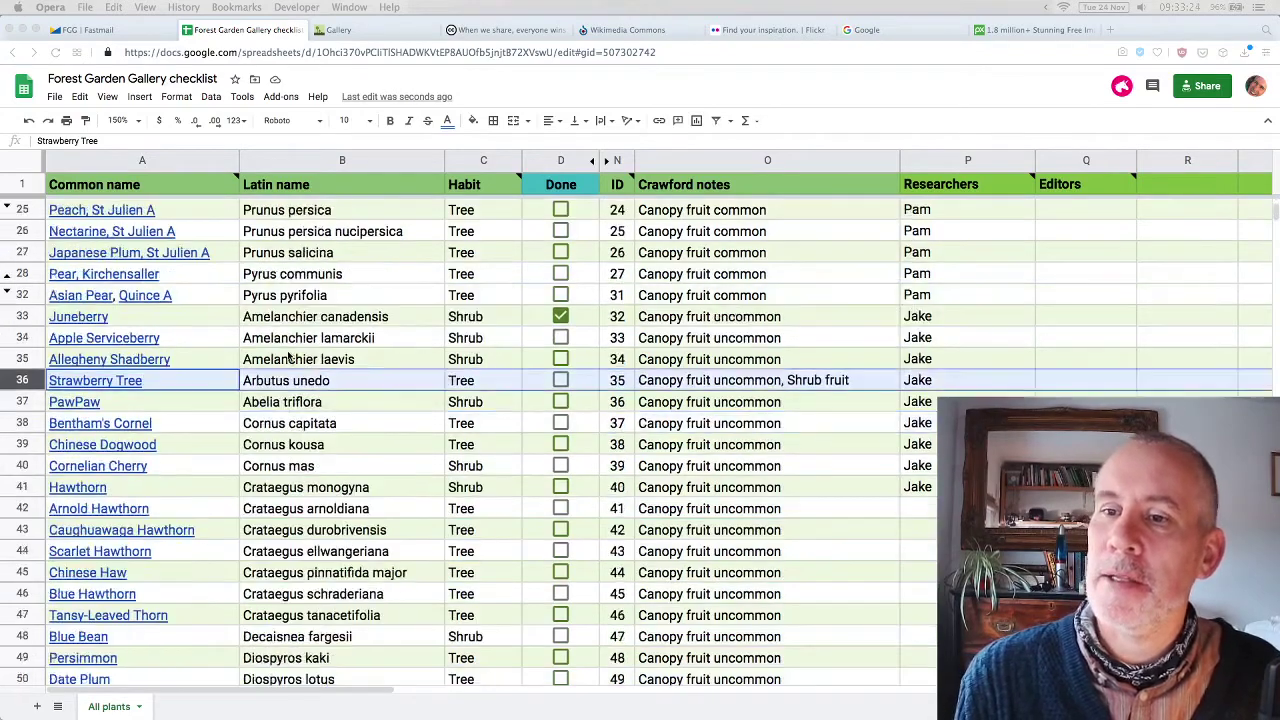
scroll(290, 351, "down", 20)
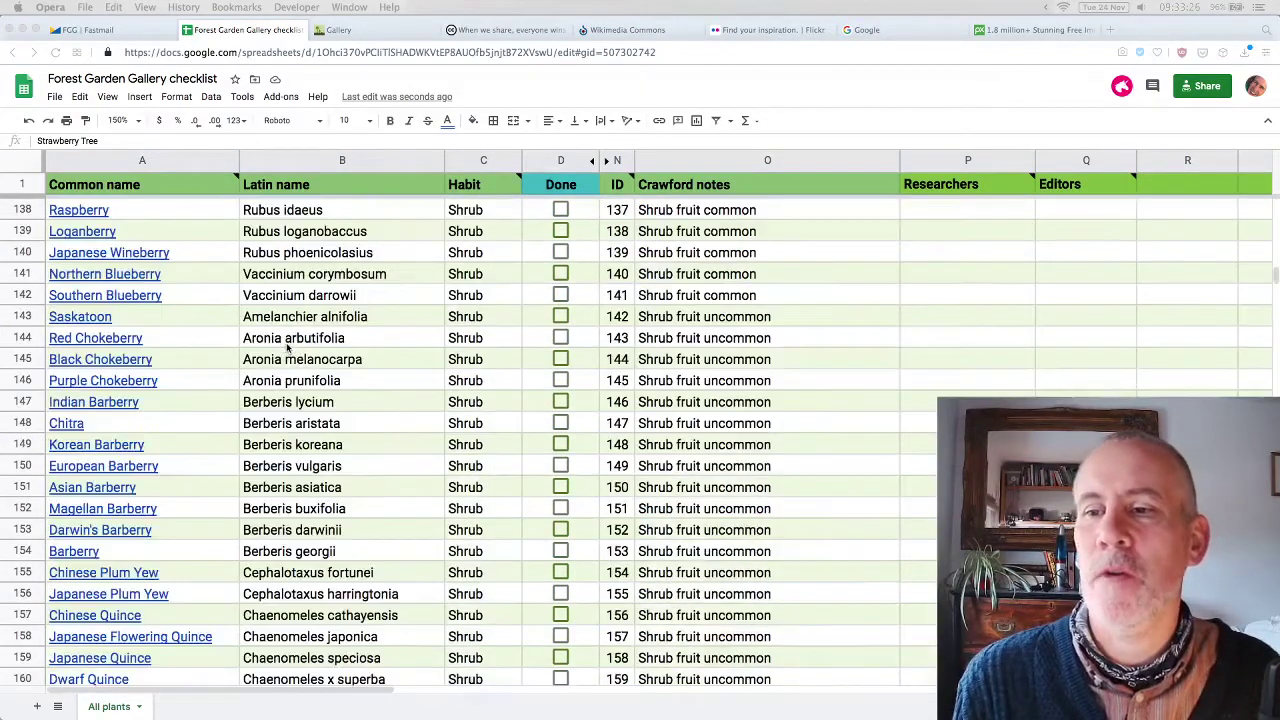
scroll(285, 347, "down", 20)
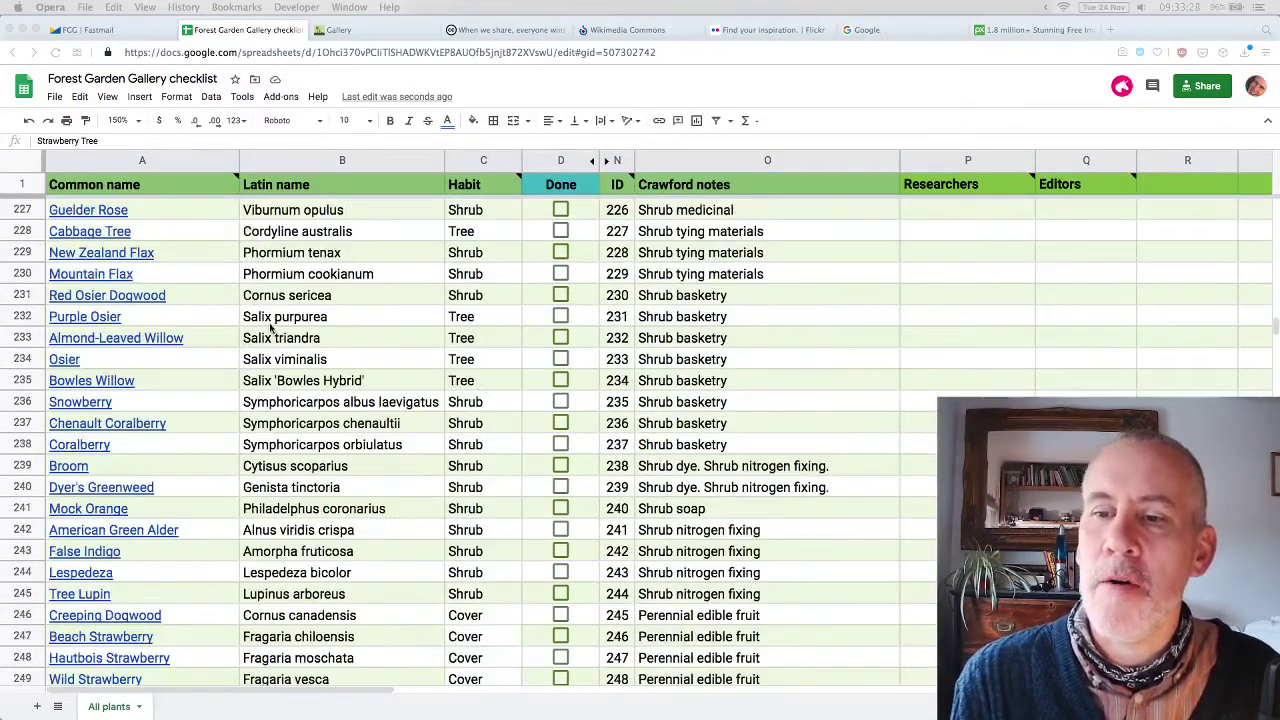
scroll(278, 318, "down", 6)
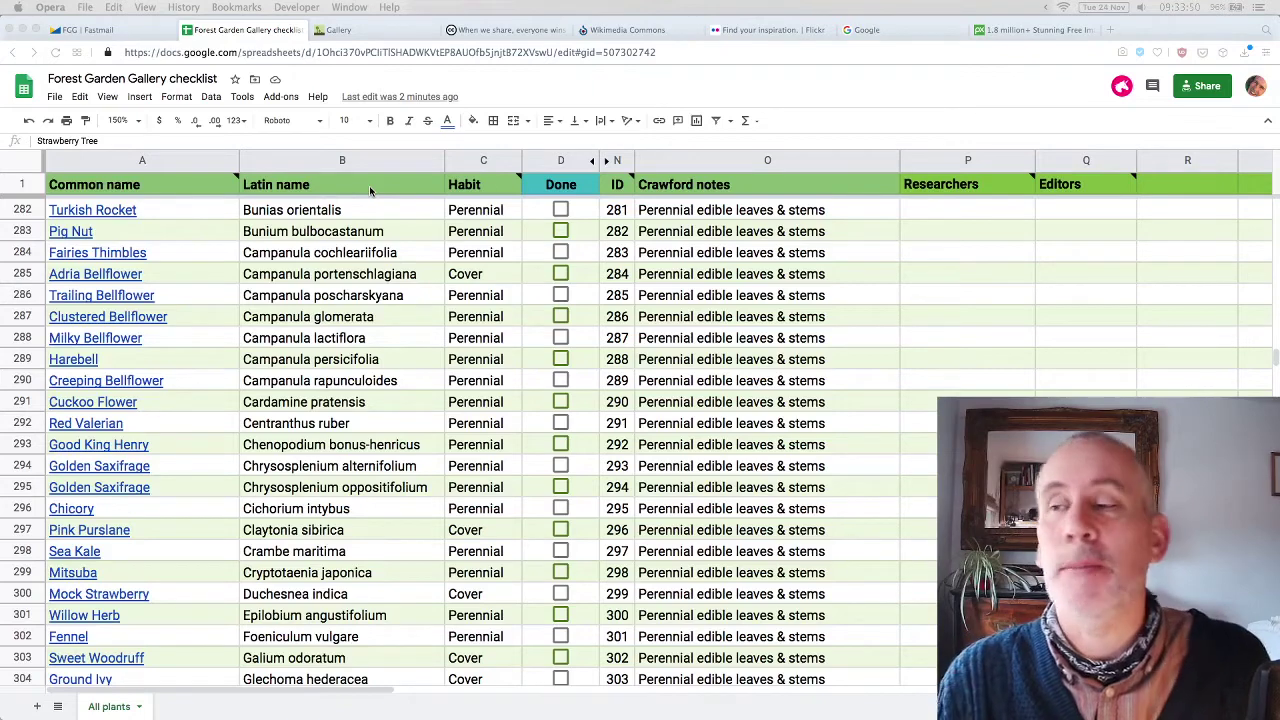
scroll(343, 290, "up", 1)
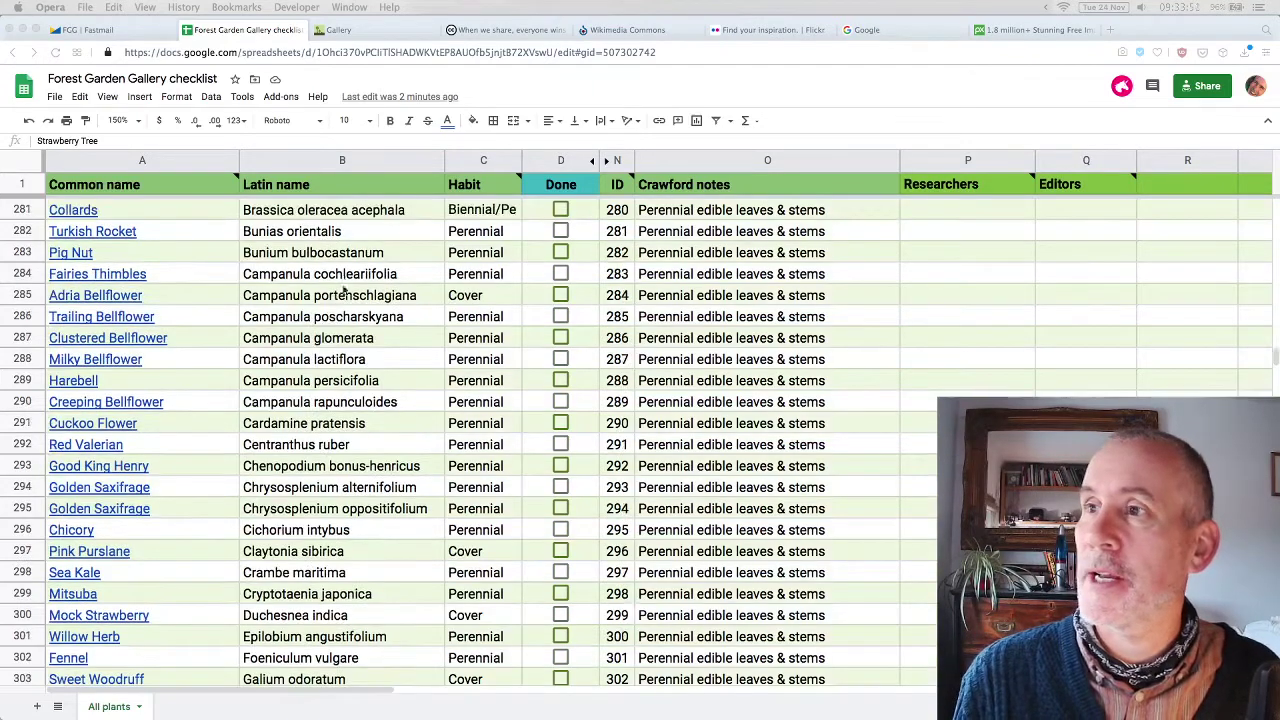
scroll(343, 290, "up", 20)
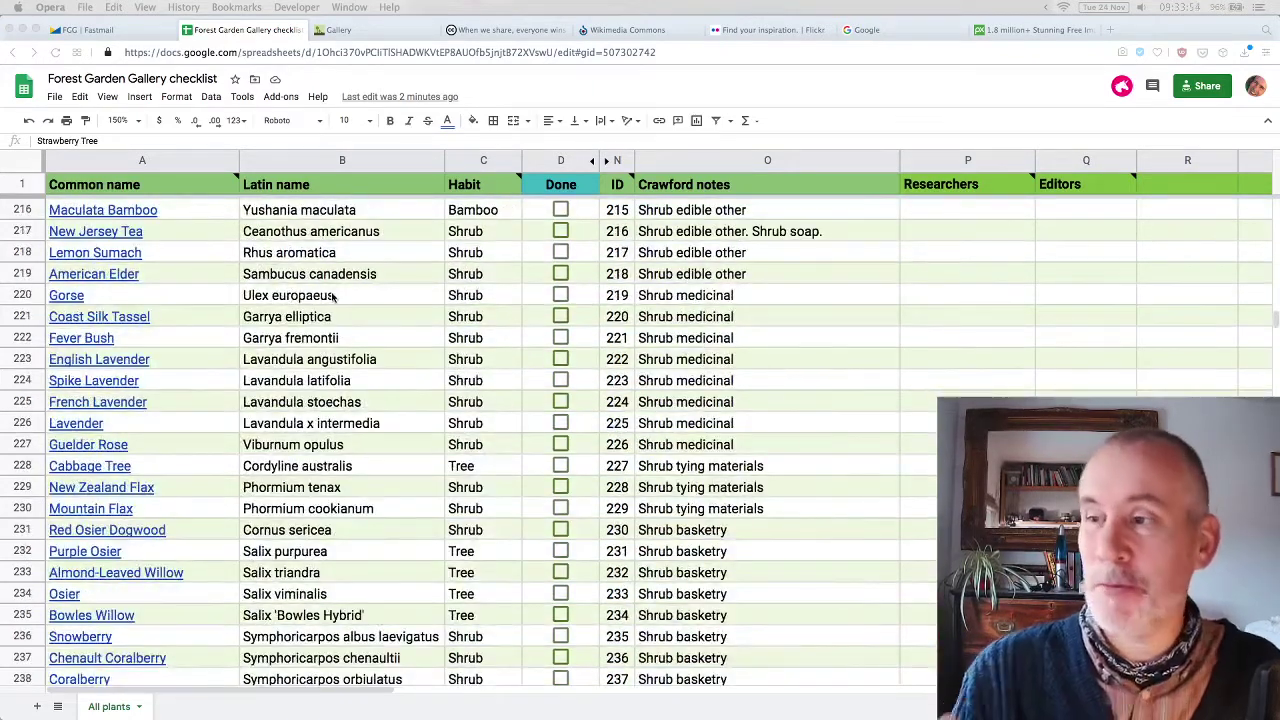
scroll(462, 405, "up", 12)
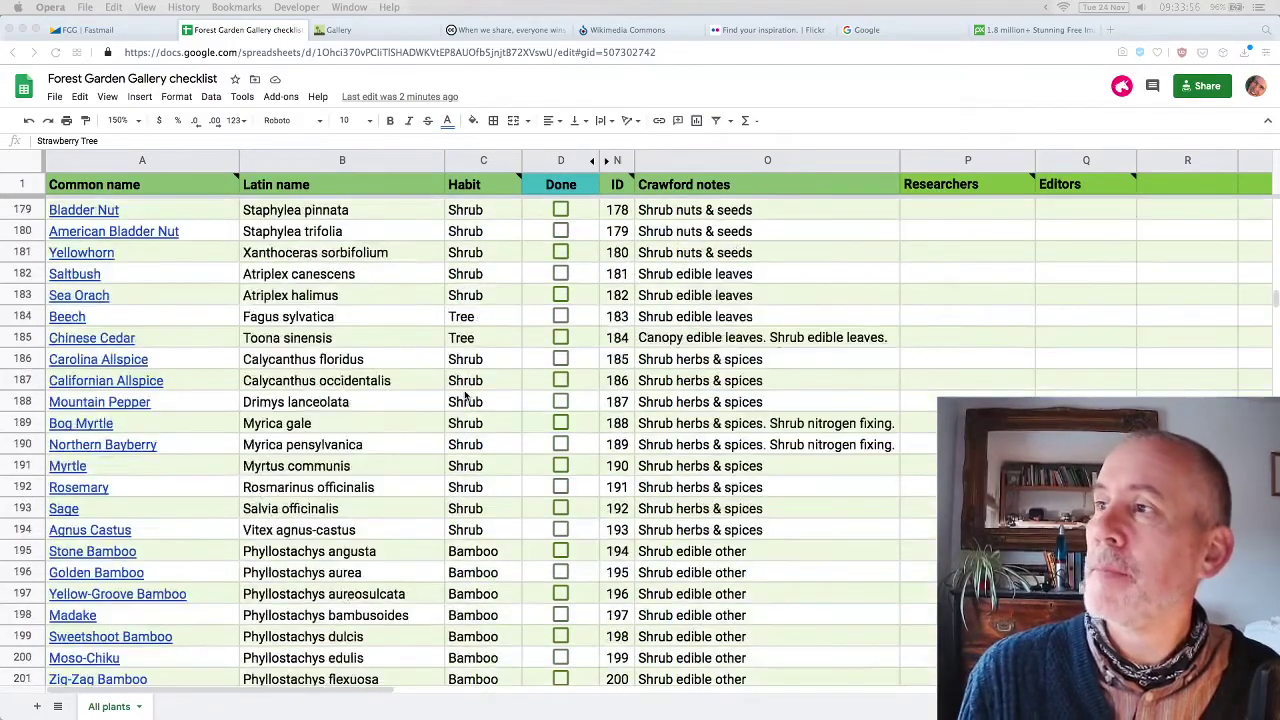
scroll(465, 397, "up", 20)
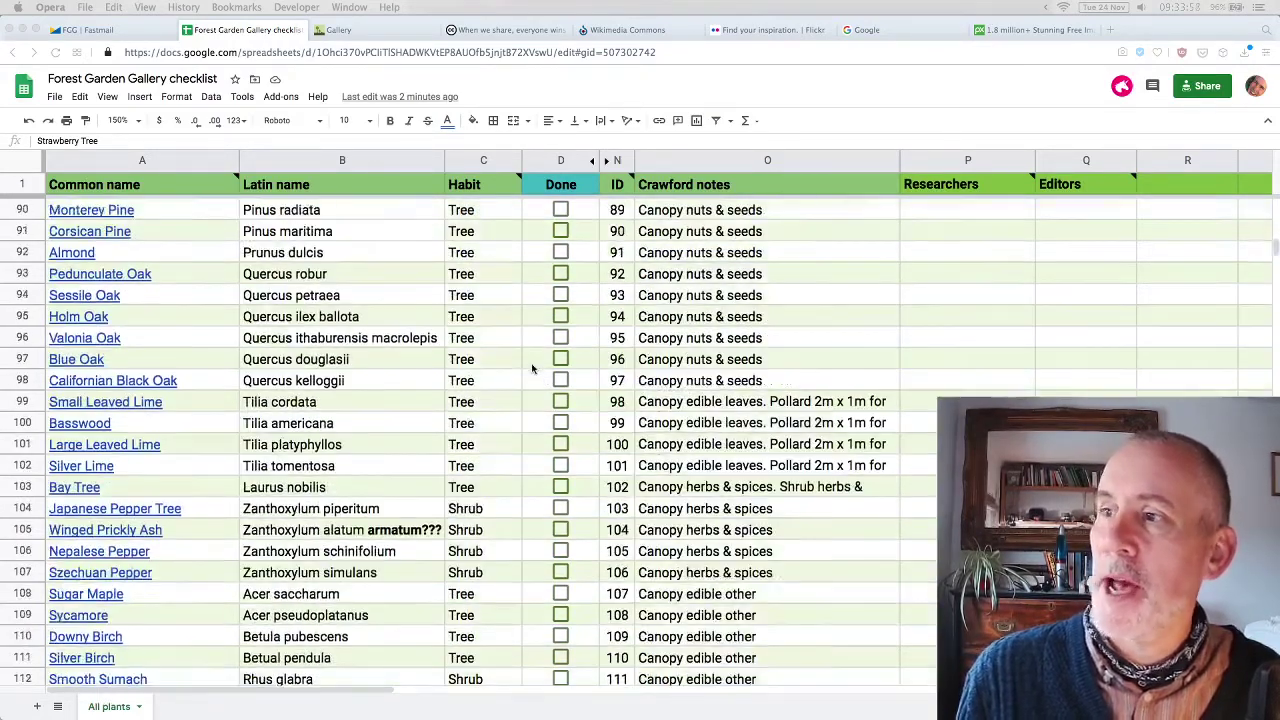
scroll(531, 365, "up", 6)
scroll(530, 362, "up", 15)
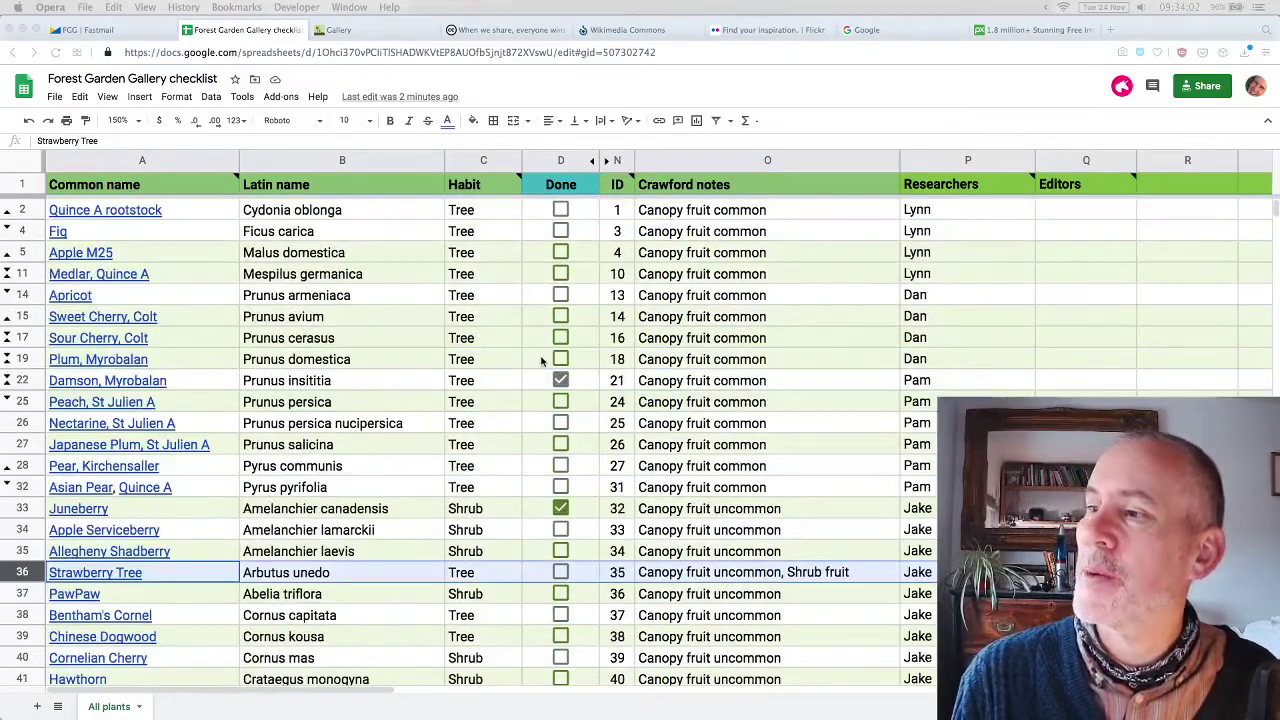
scroll(543, 360, "down", 8)
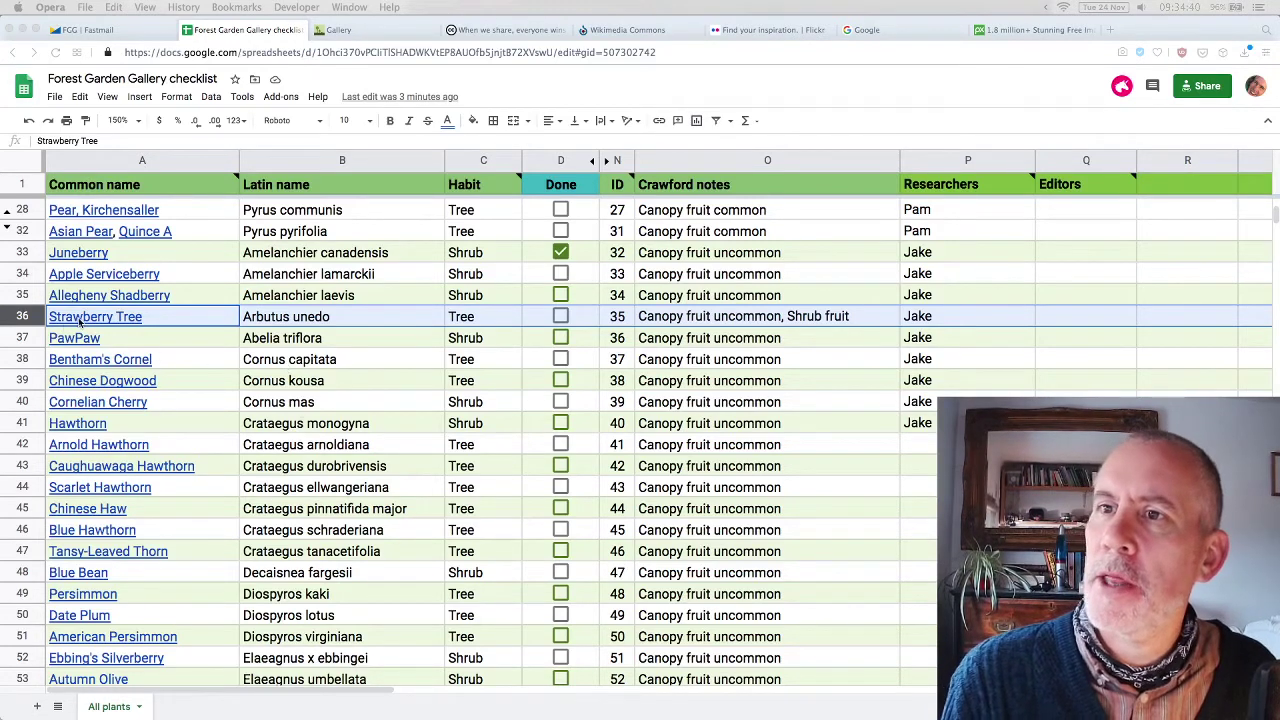
Review the Forest Garden Gallery guide page, examining the Italian Alder example of plant and photo details.
left_click(373, 31)
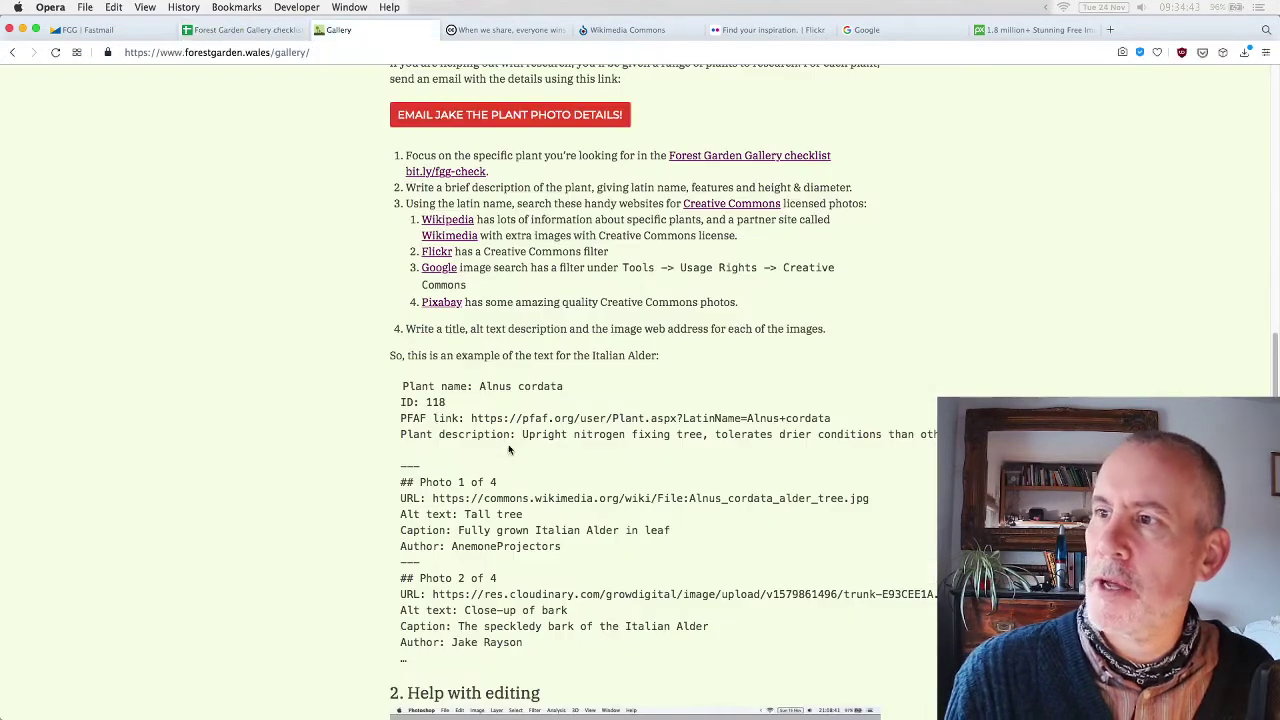
scroll(497, 434, "down", 5)
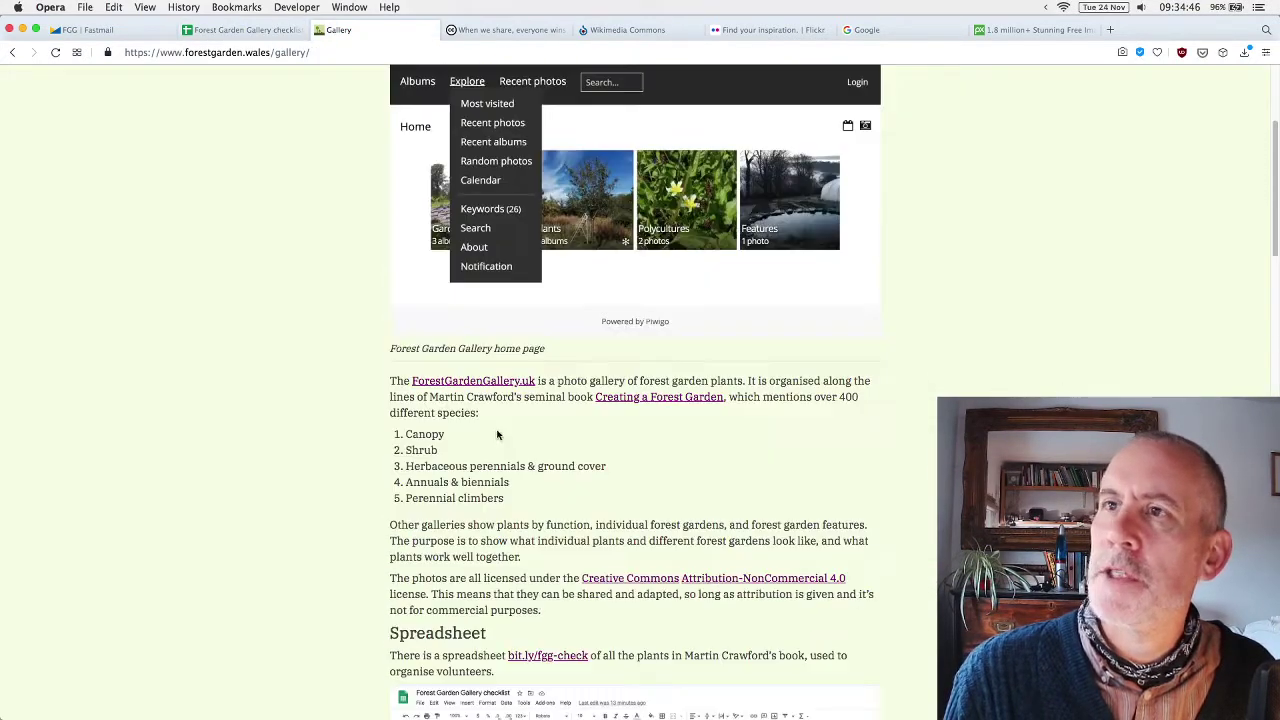
scroll(497, 434, "down", 15)
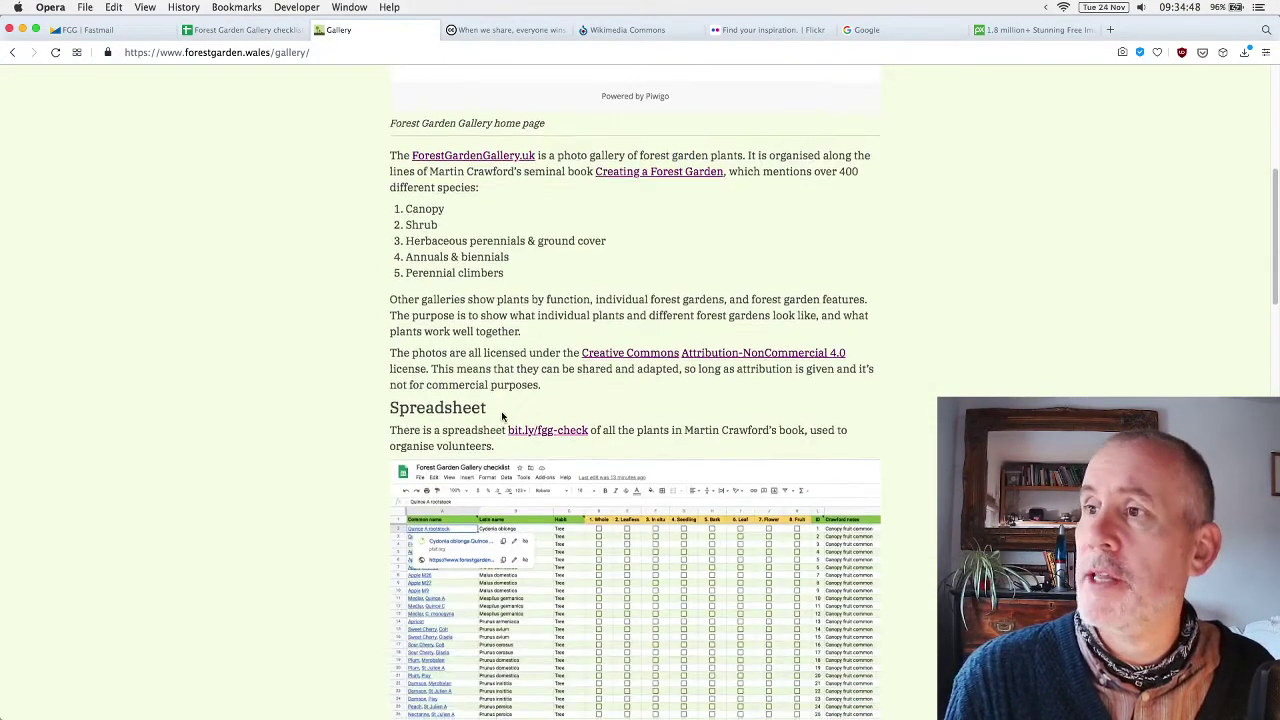
scroll(437, 300, "down", 10)
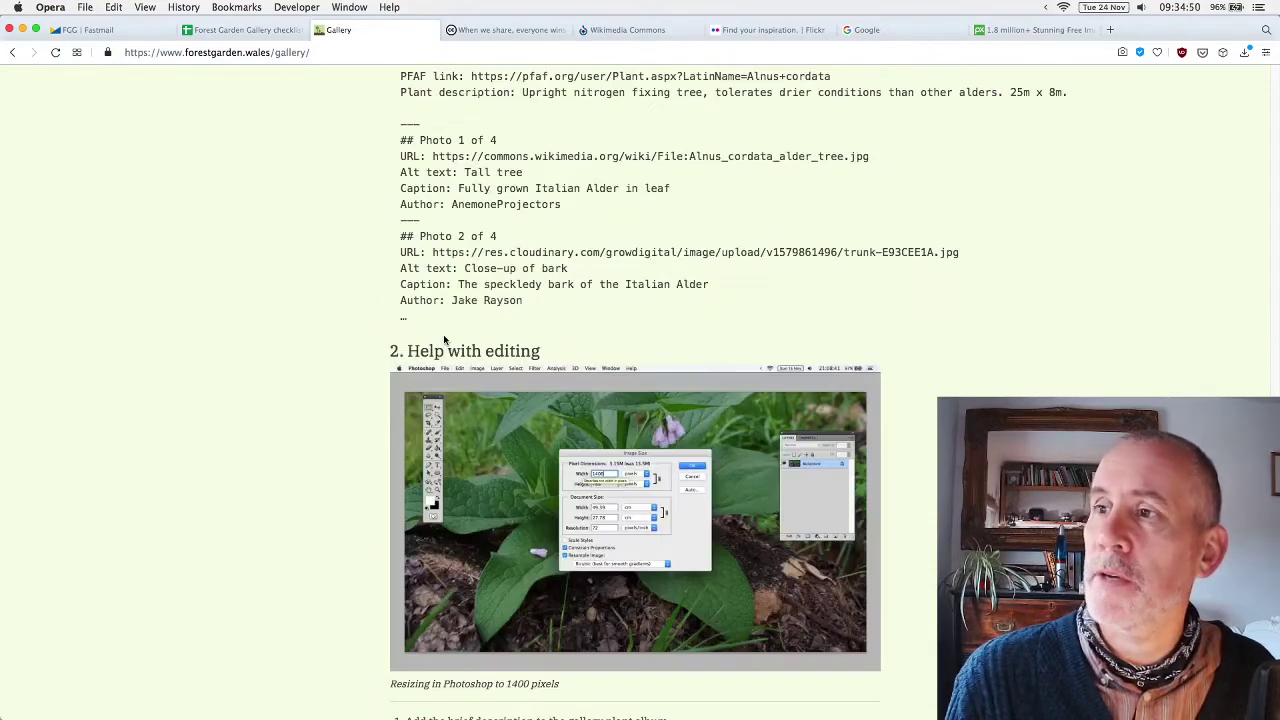
left_click_drag(400, 156, 527, 212)
scroll(470, 185, "up", 1)
scroll(472, 181, "up", 1)
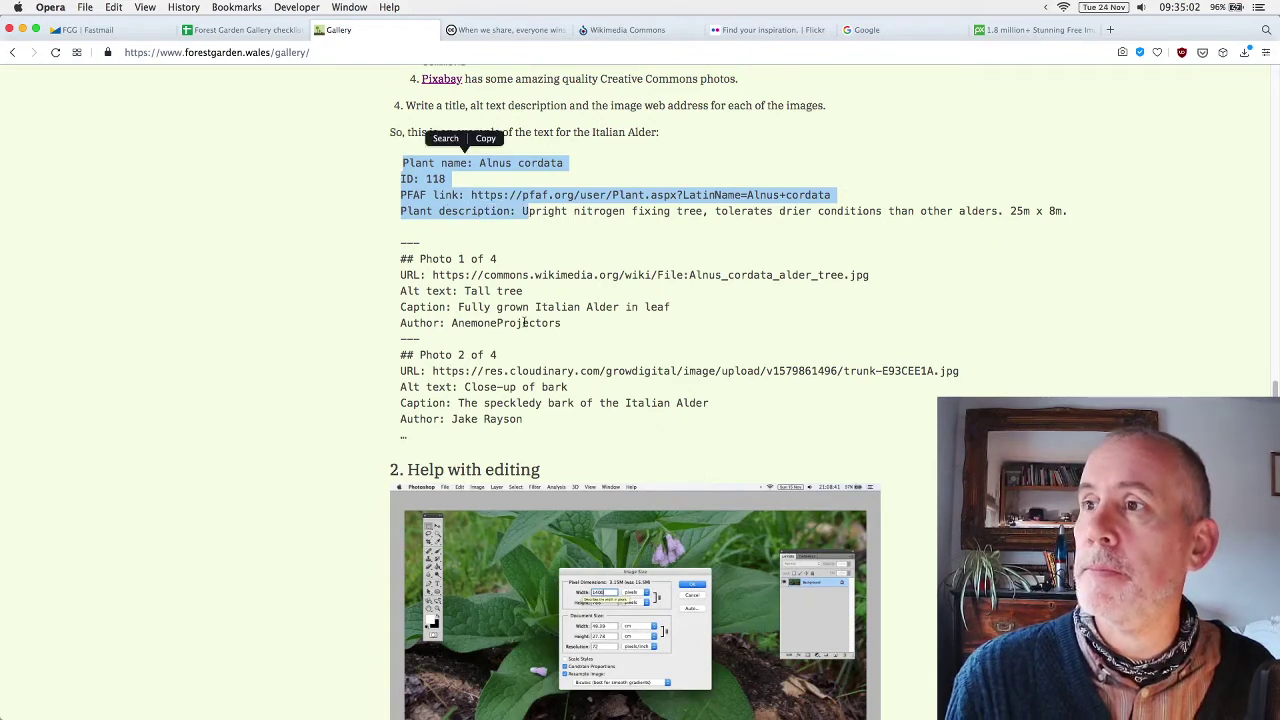
left_click(403, 247, "shift")
left_click(419, 284)
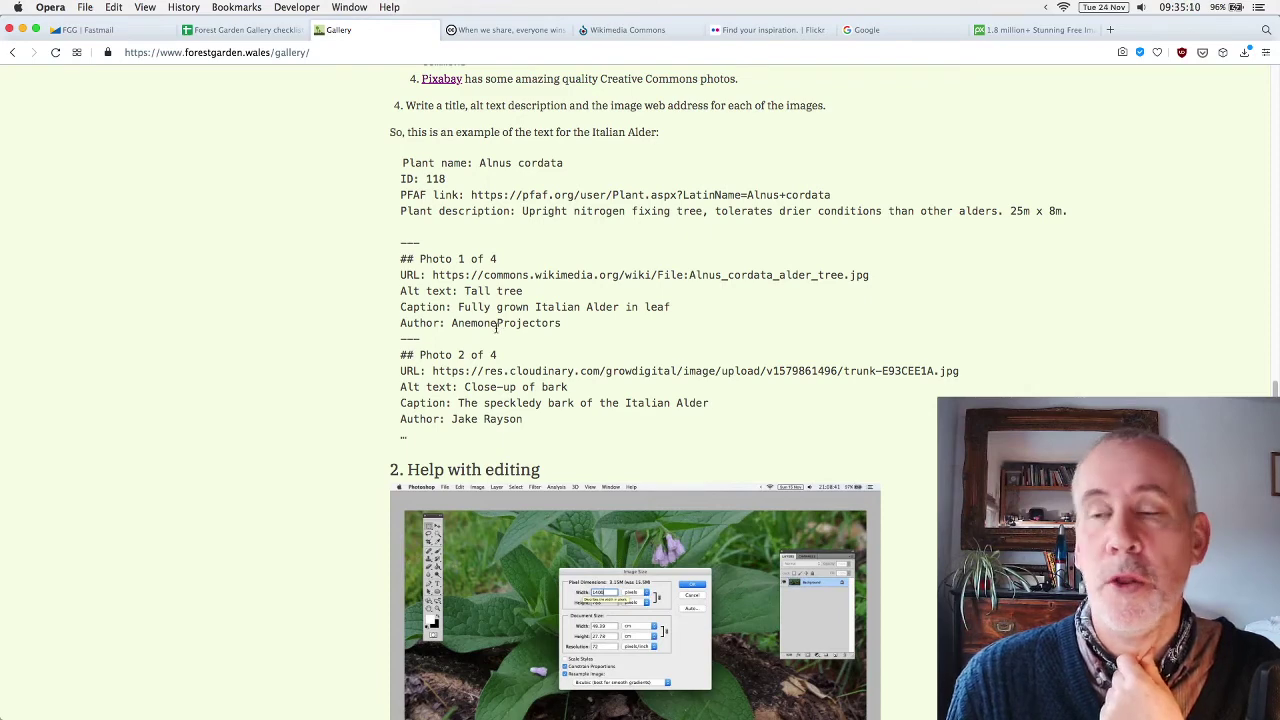
left_click(508, 32)
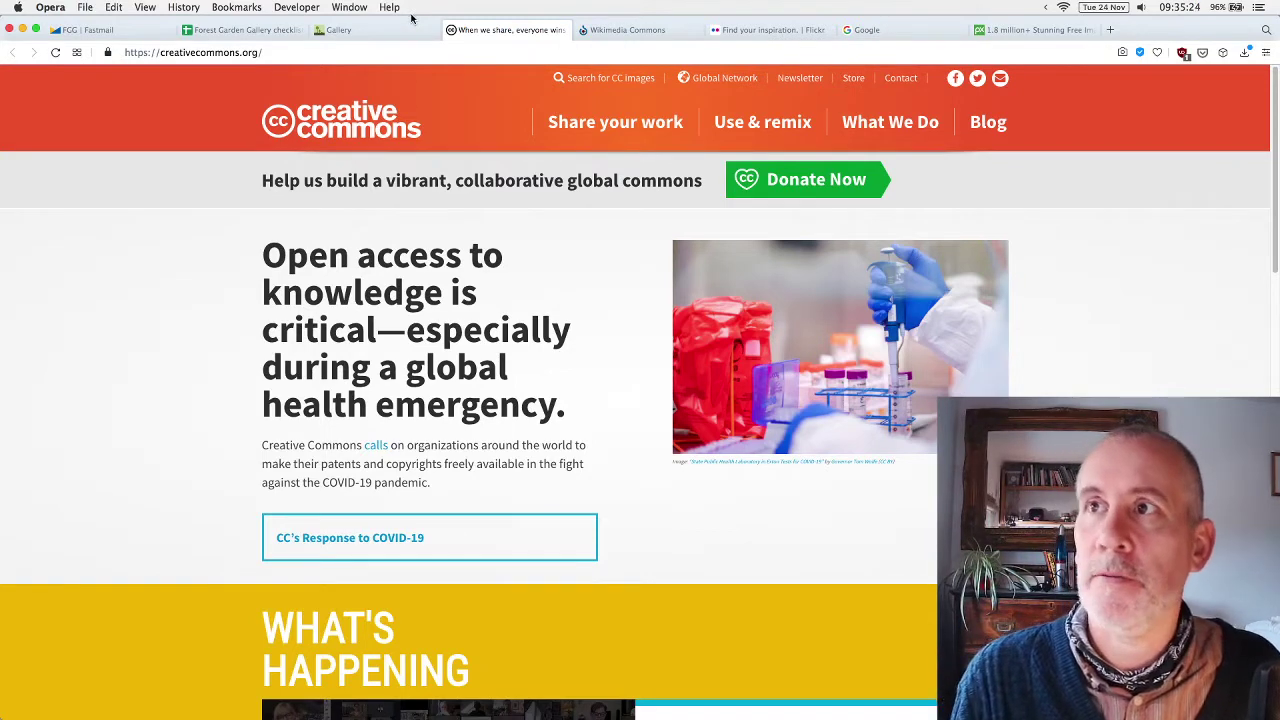
left_click(365, 31)
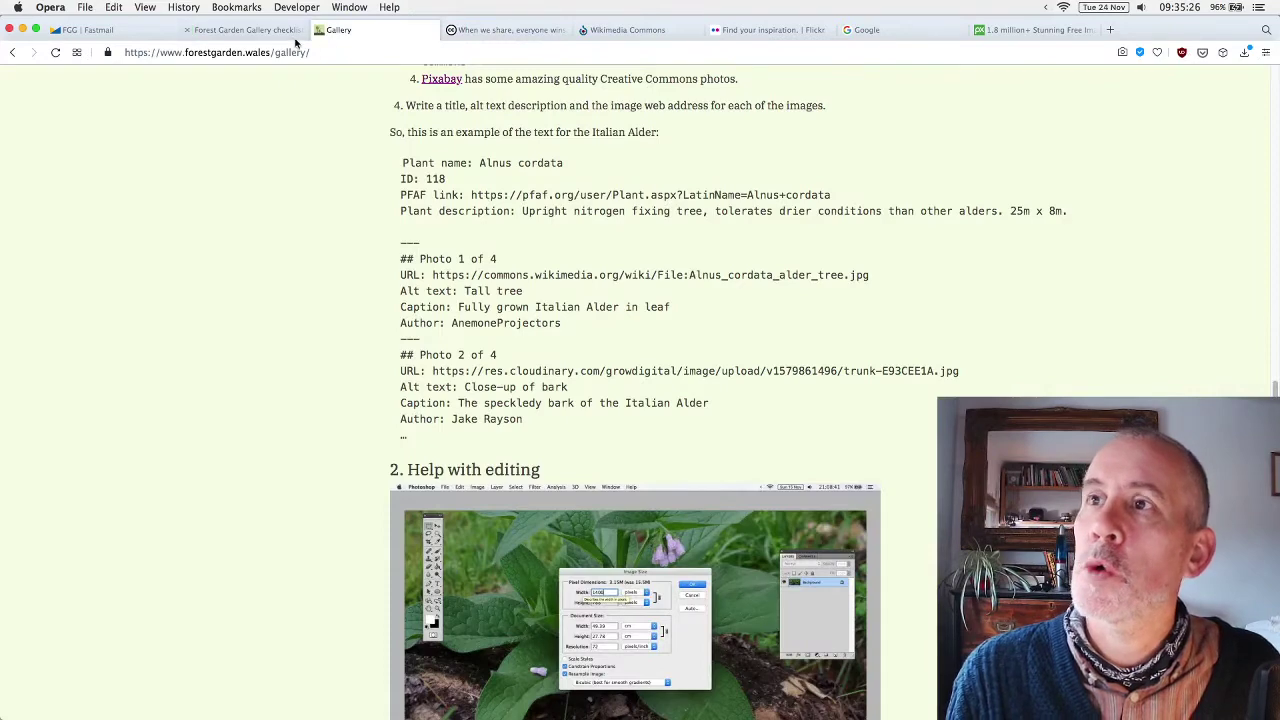
left_click(240, 30)
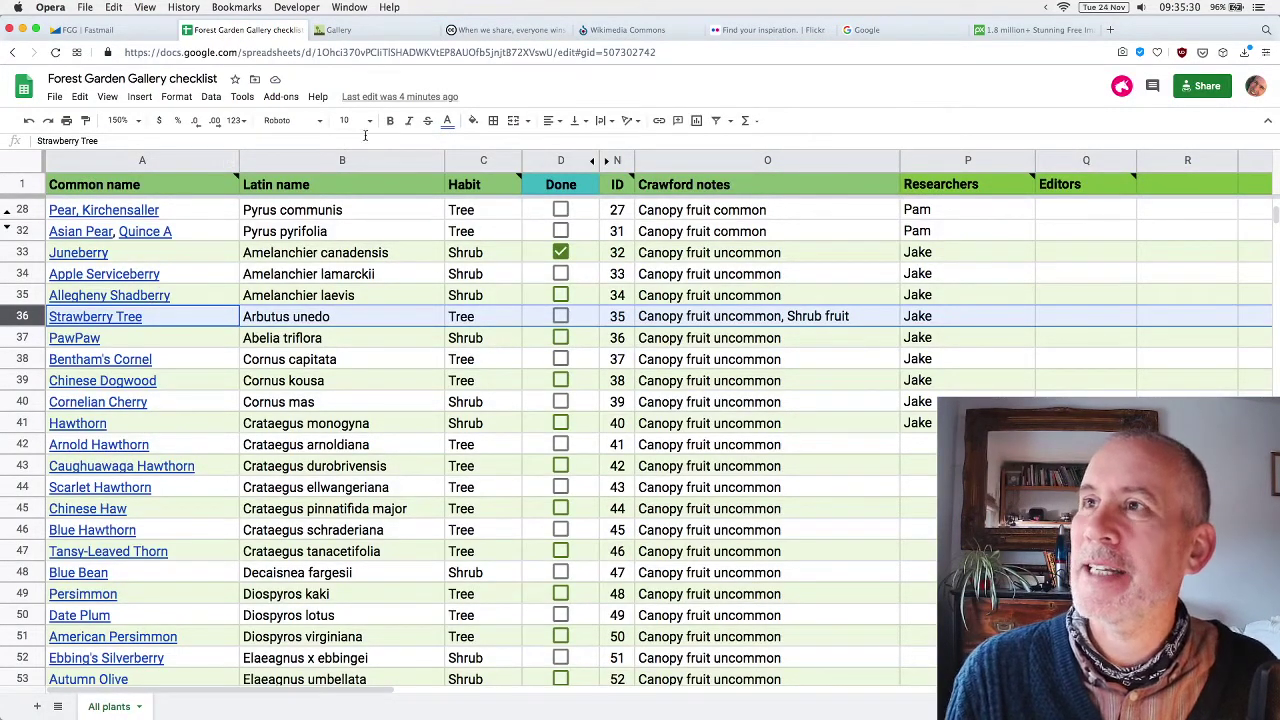
Open the pre-filled plant photo details email from the guide's Help with research section.
left_click(391, 31)
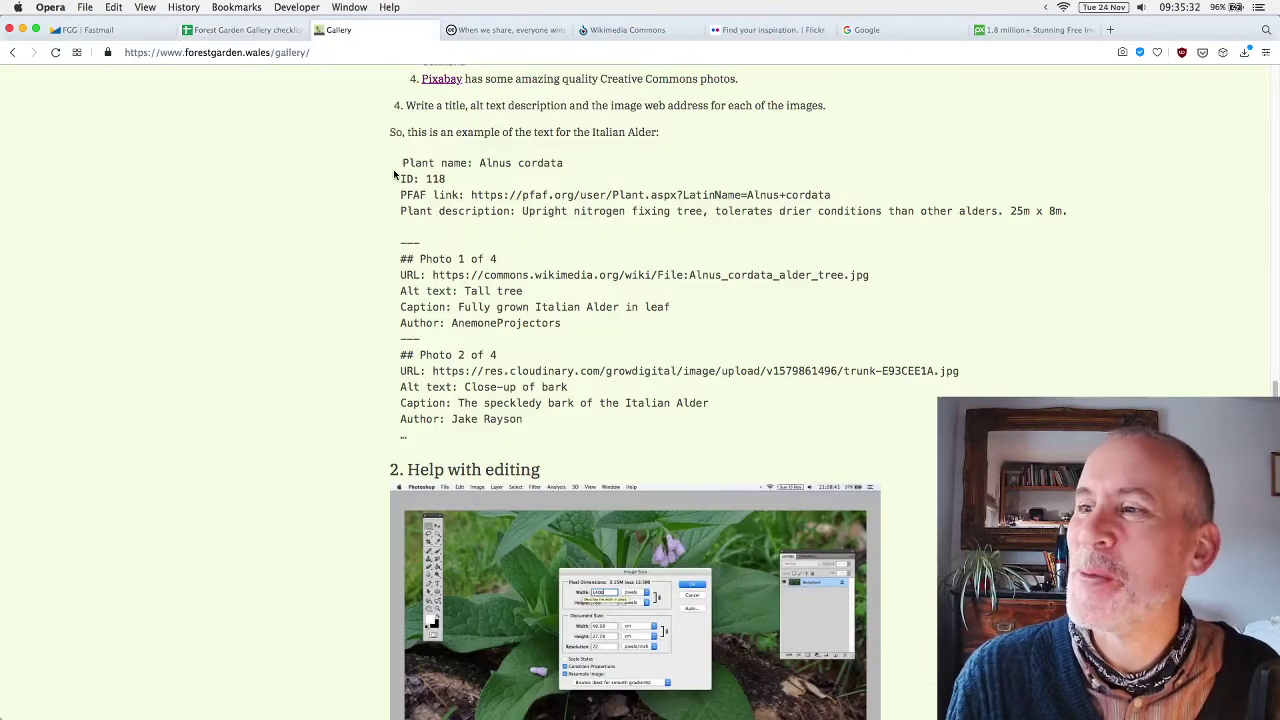
scroll(394, 177, "down", 2)
scroll(507, 427, "up", 10)
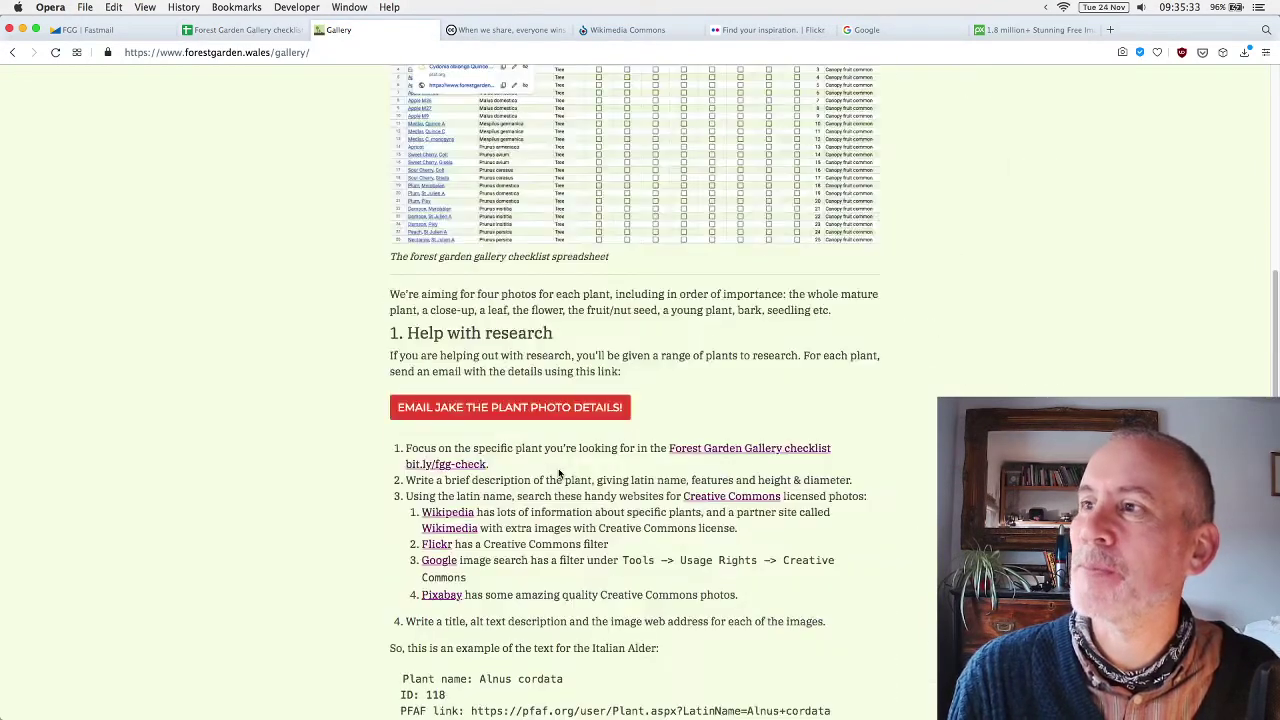
left_click(507, 412)
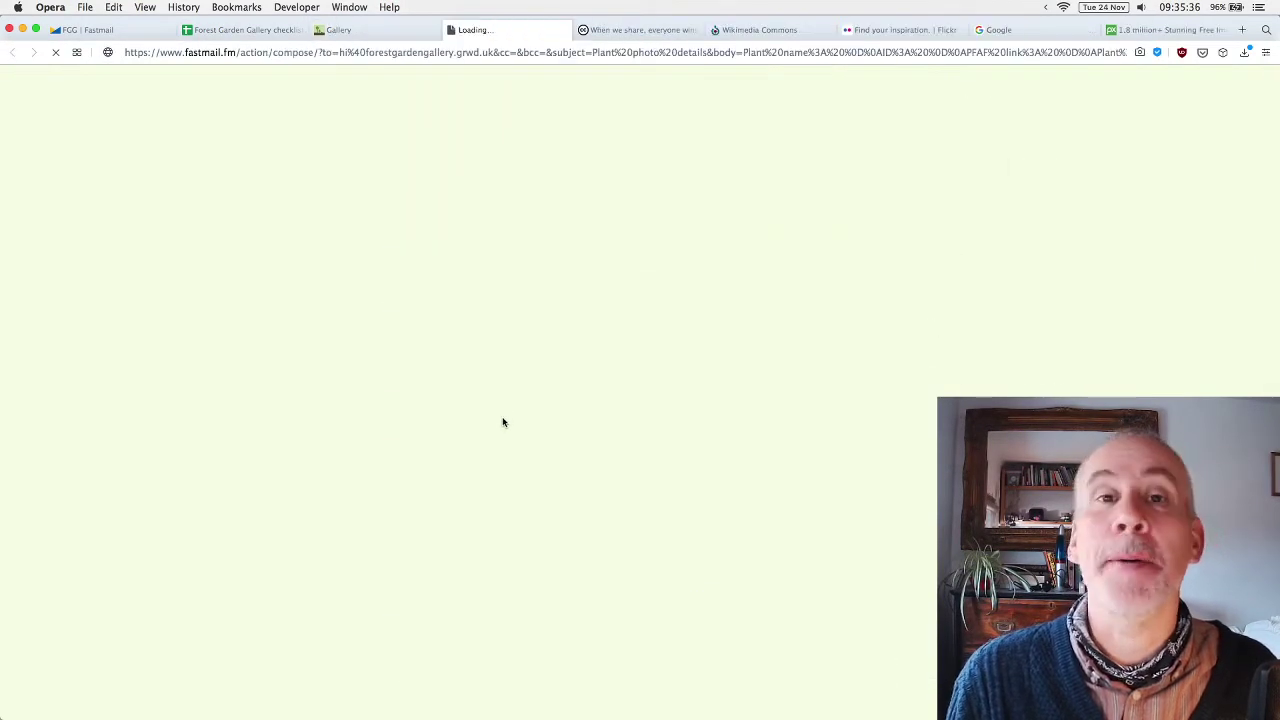
left_click(393, 30)
scroll(533, 537, "up", 10)
scroll(530, 597, "down", 5)
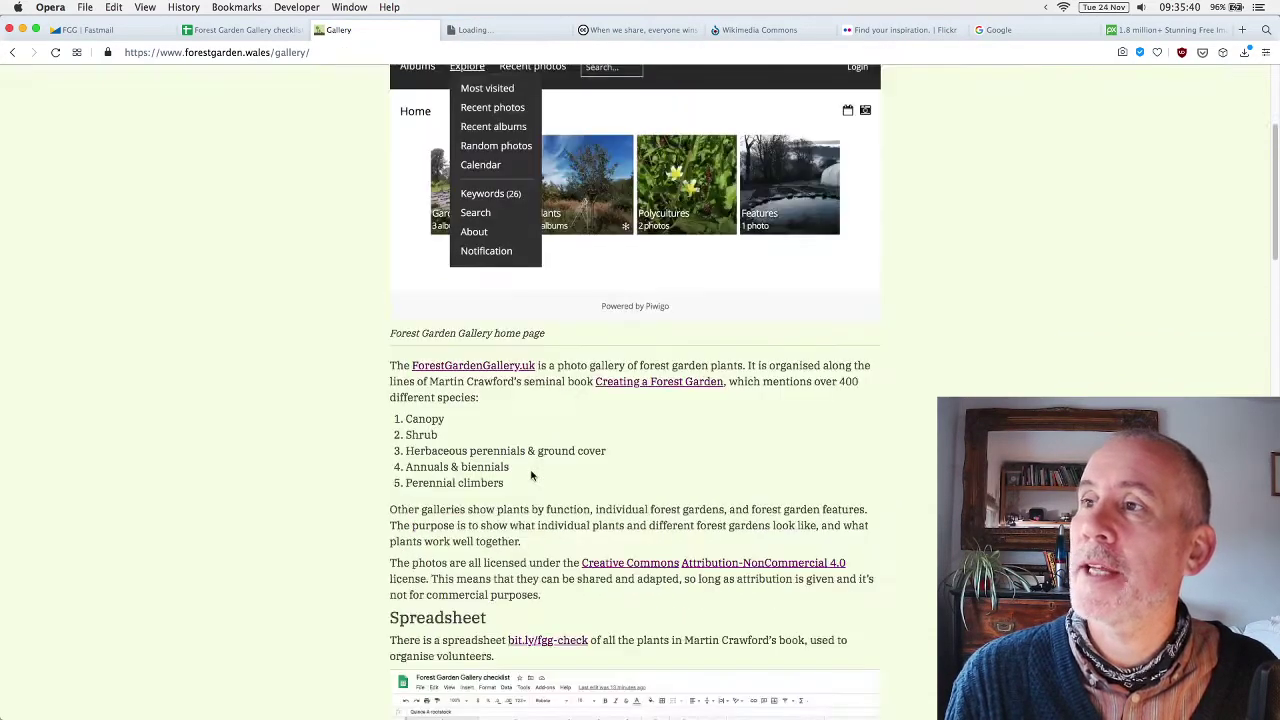
scroll(530, 597, "down", 6)
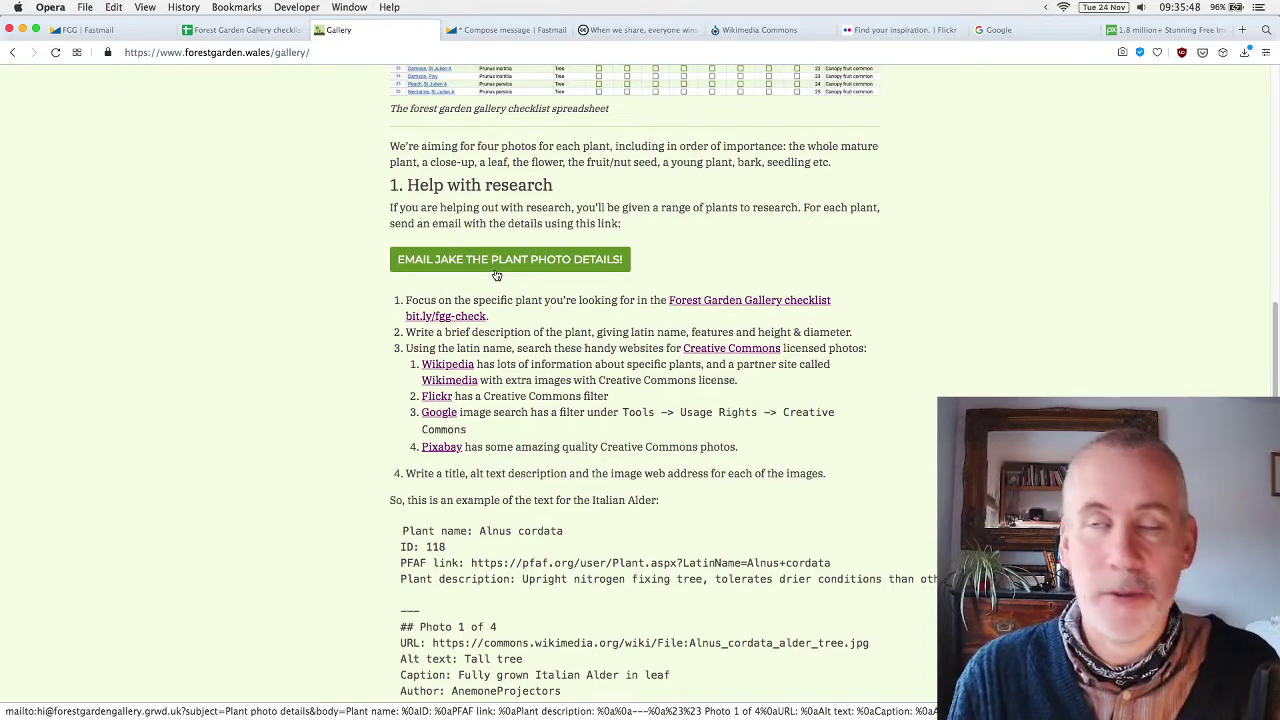
left_click(512, 31)
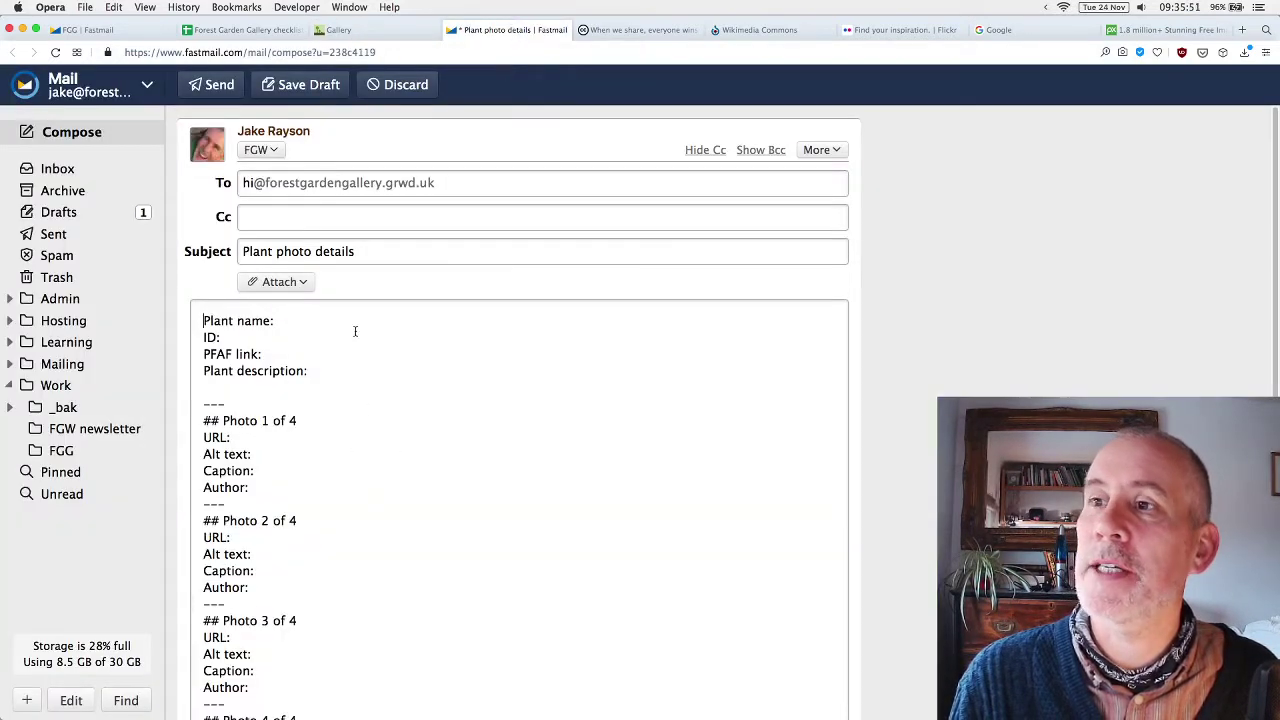
Copy the Strawberry Tree's Latin name, Arbutus unedo, from the checklist into the email's Plant name line.
left_click(353, 329)
left_click(352, 321)
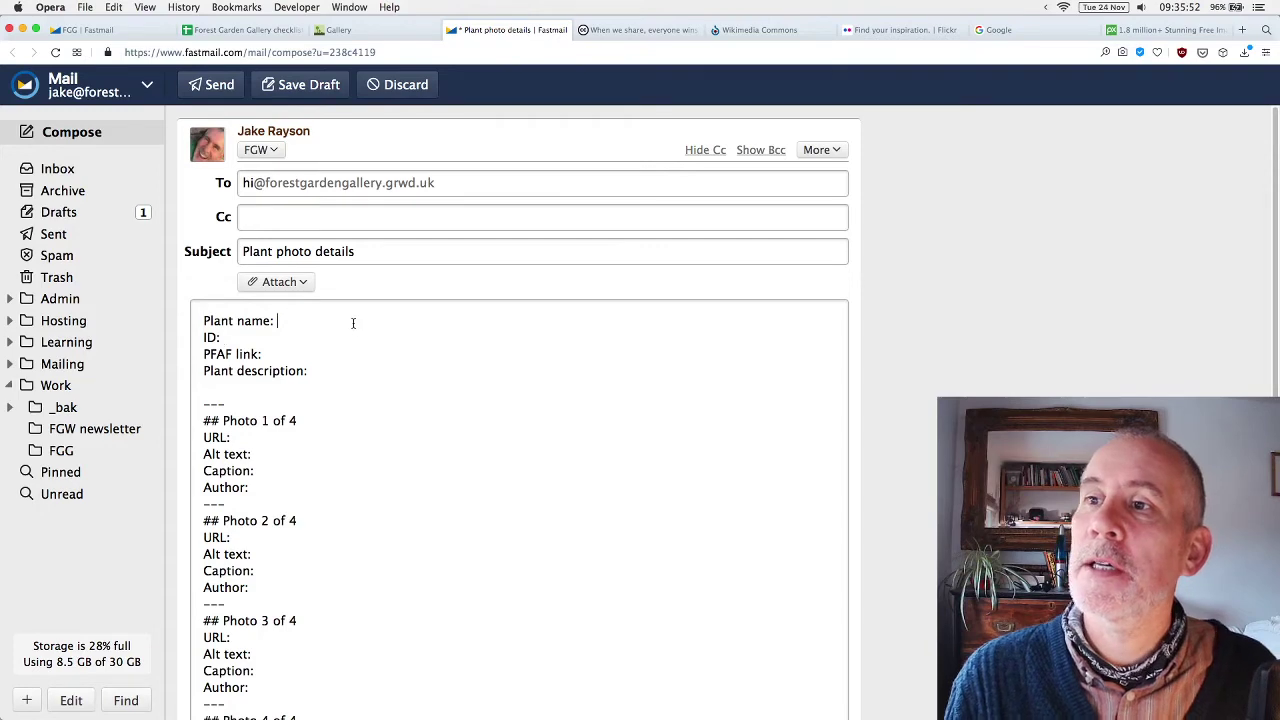
left_click(257, 31)
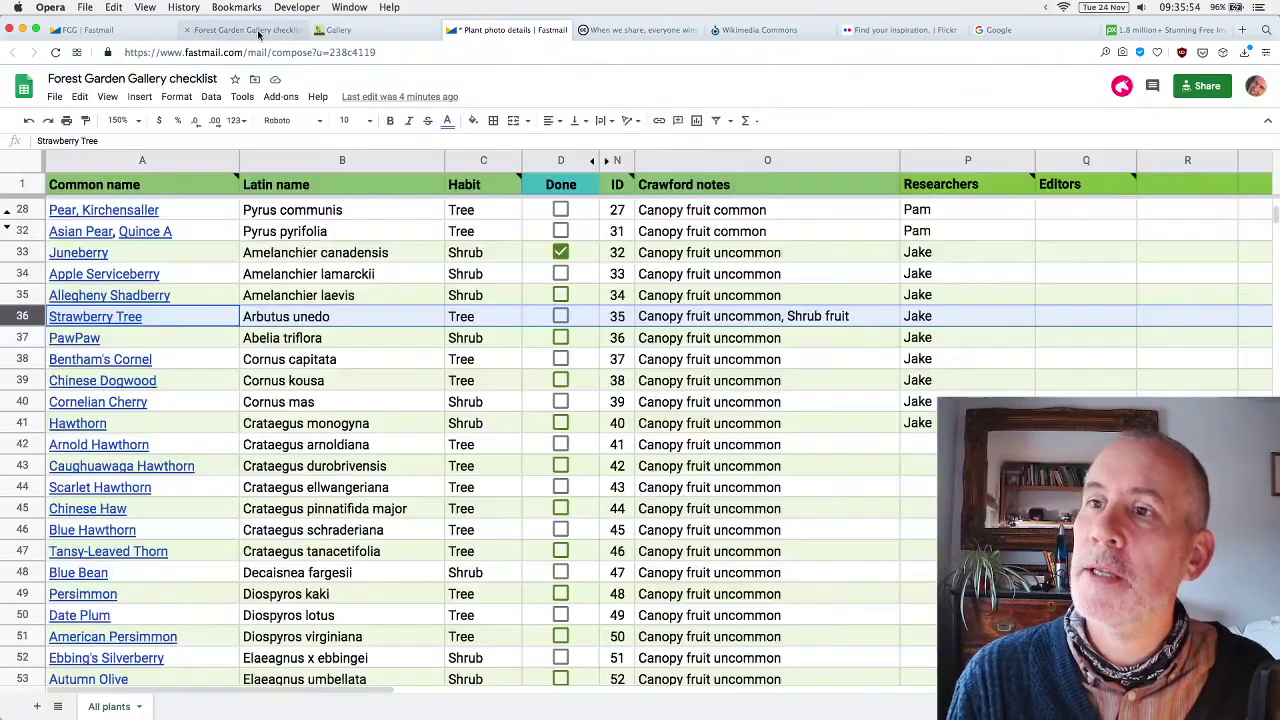
left_click(316, 319)
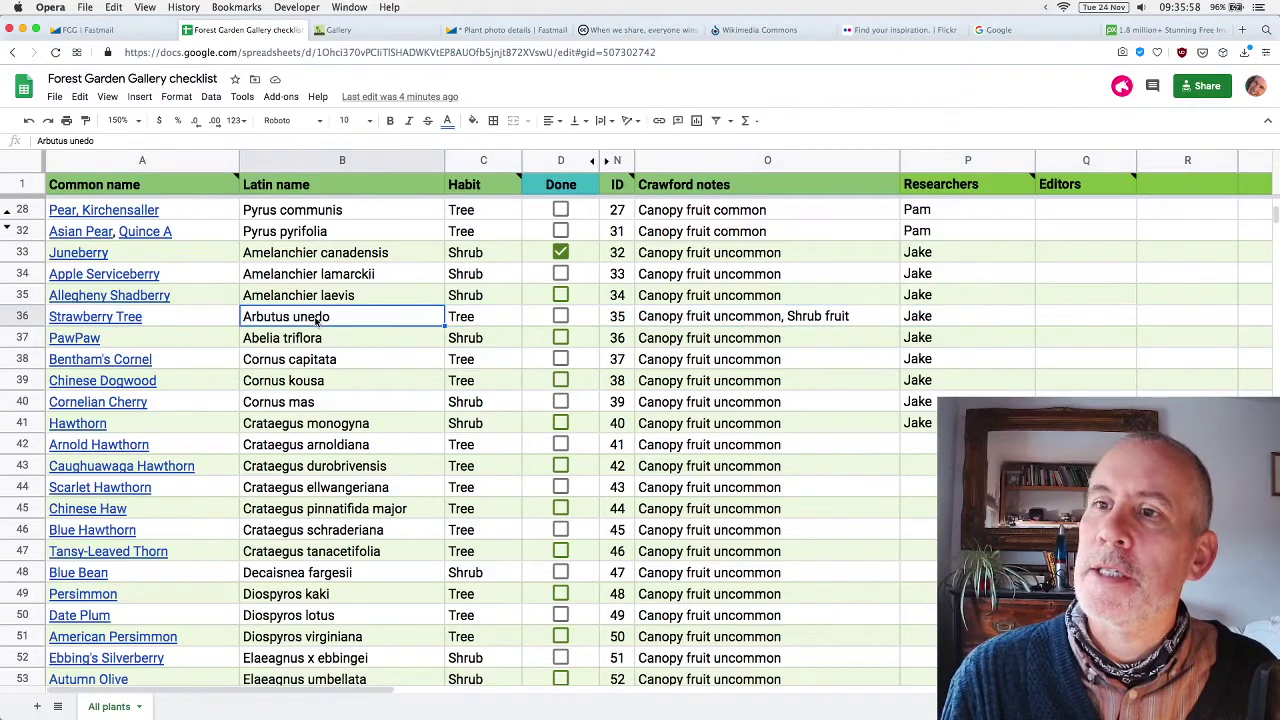
key("super+c")
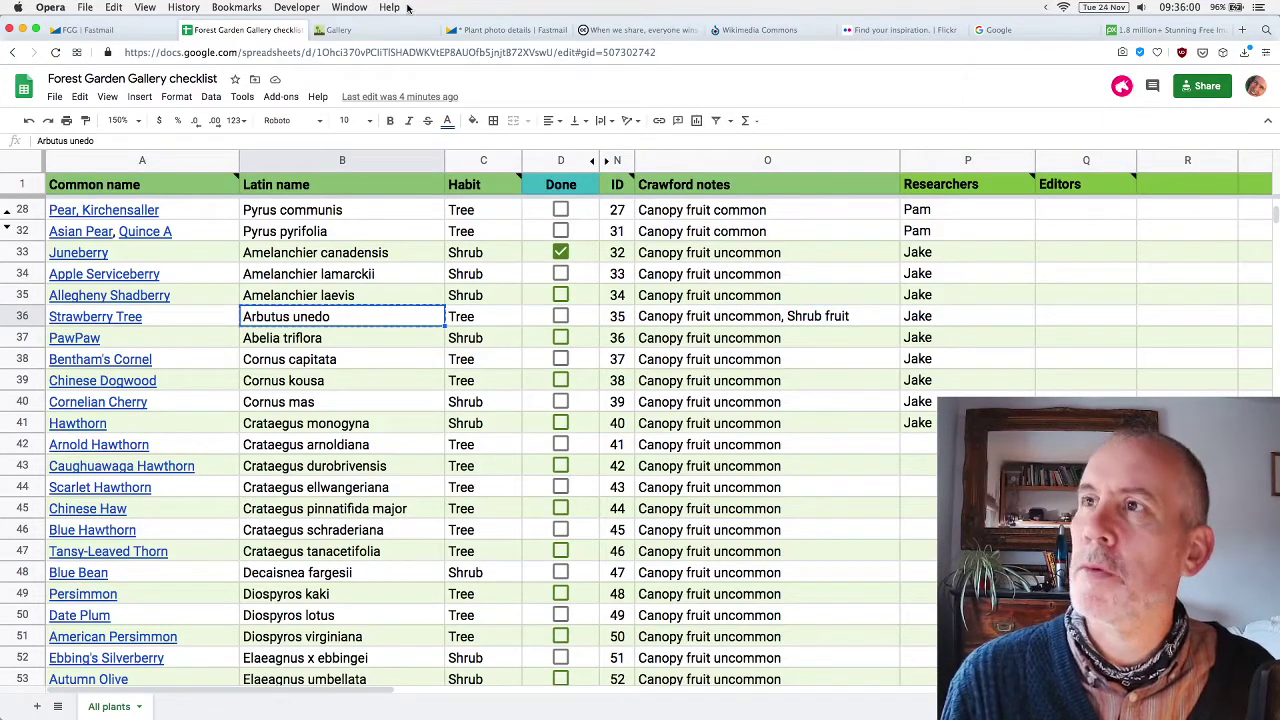
left_click(507, 29)
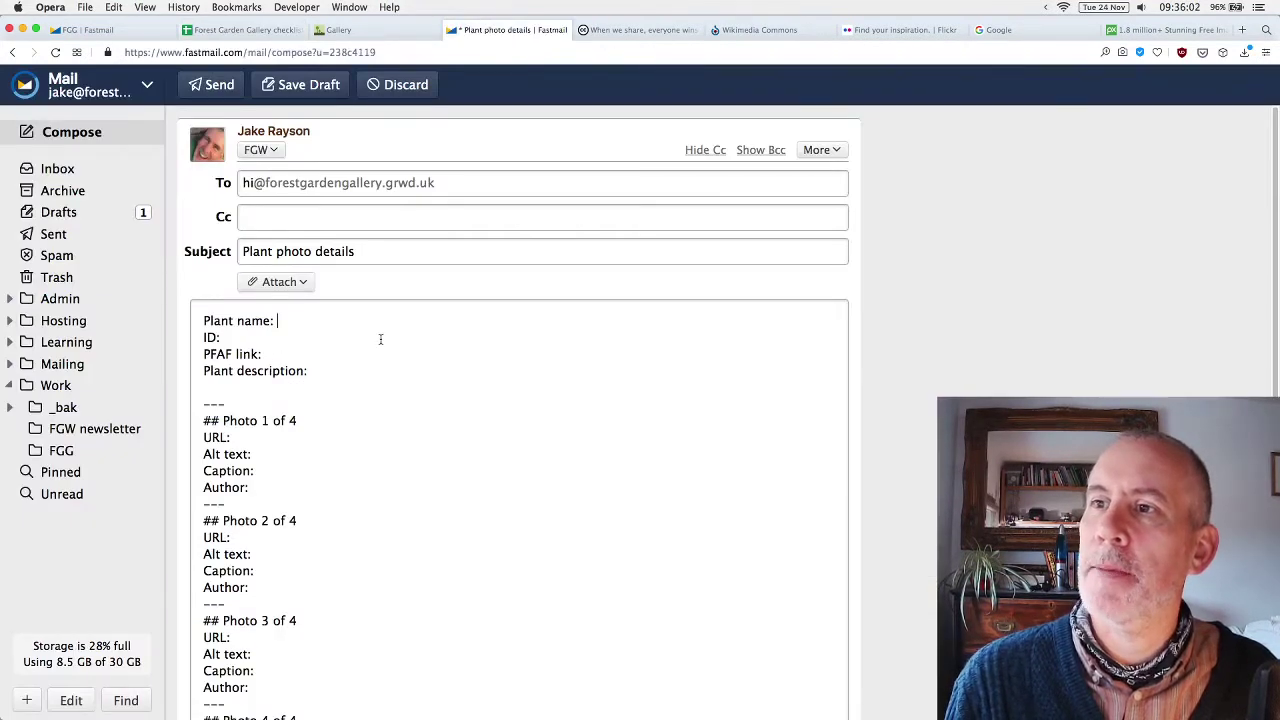
key("super+v")
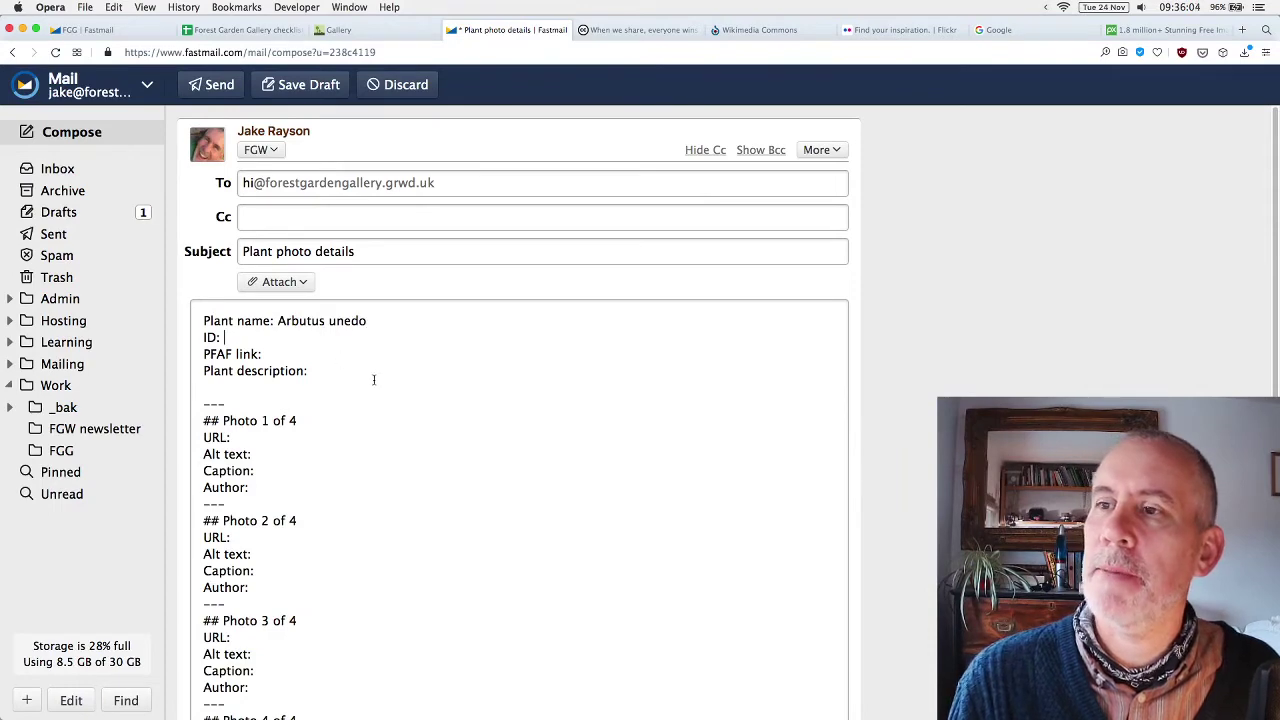
Look up the Strawberry Tree's ID in the checklist and enter 35 on the email's ID line.
left_click(236, 31)
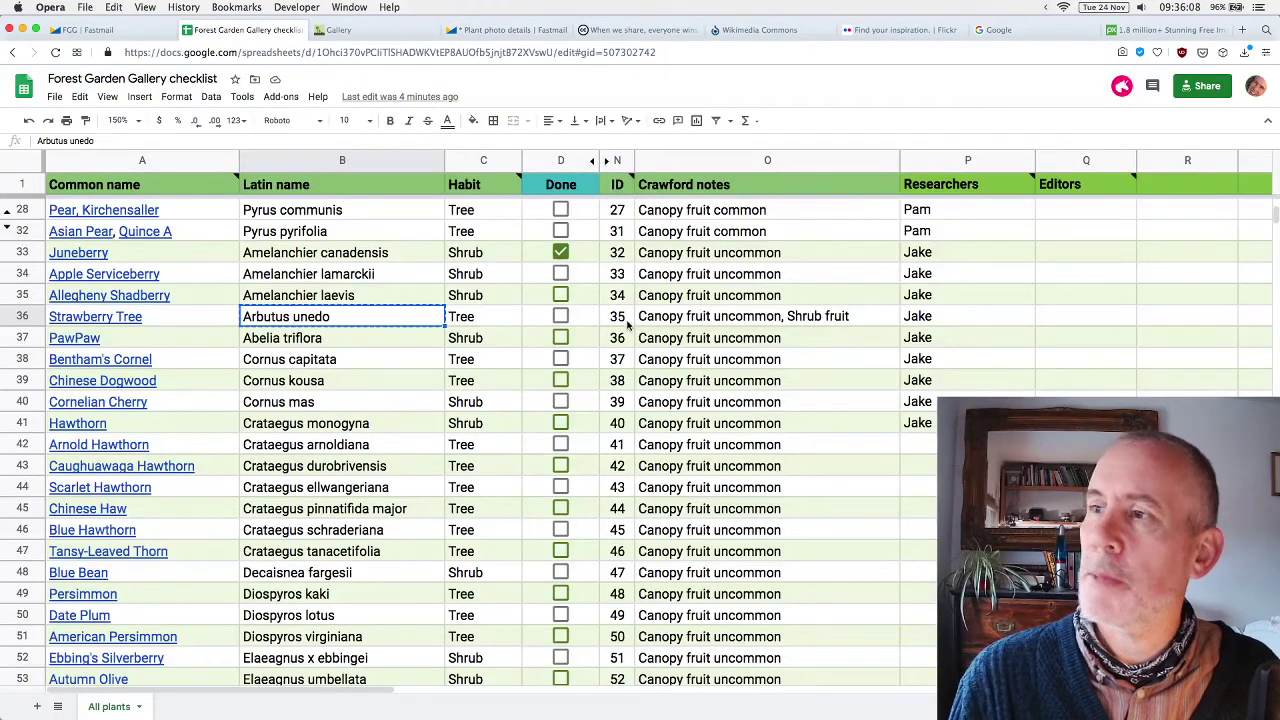
left_click(490, 31)
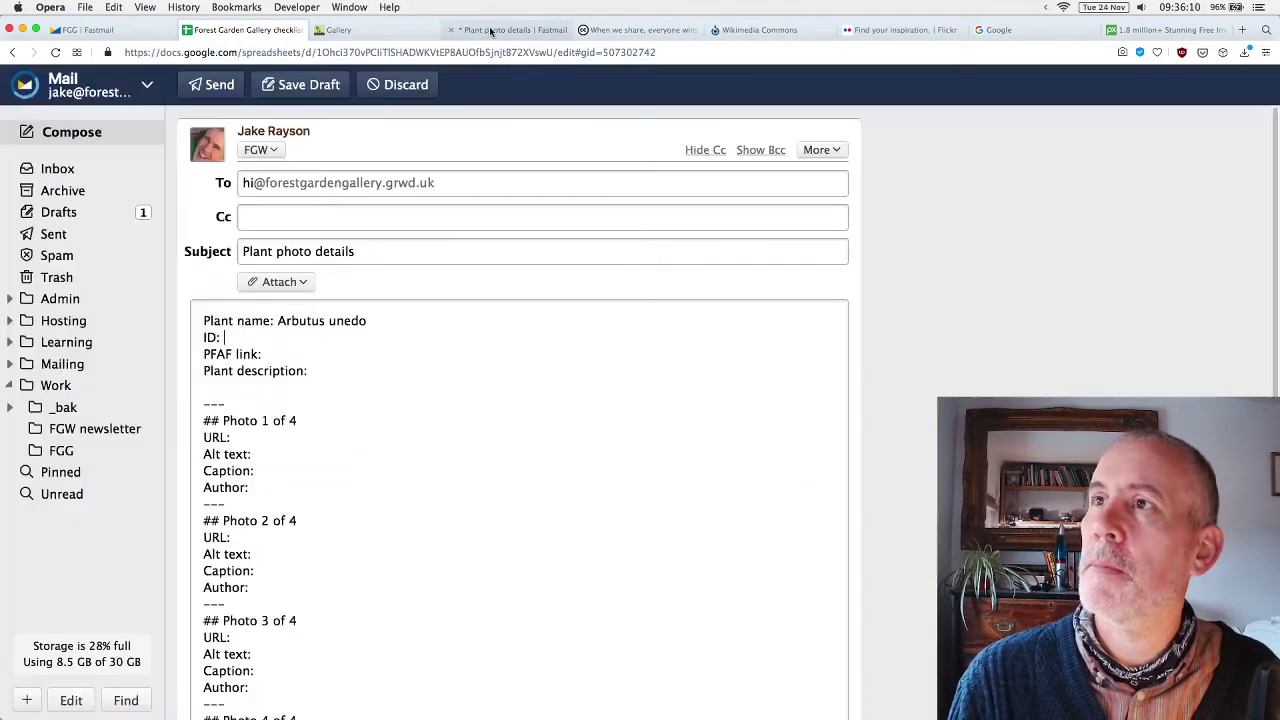
type("35")
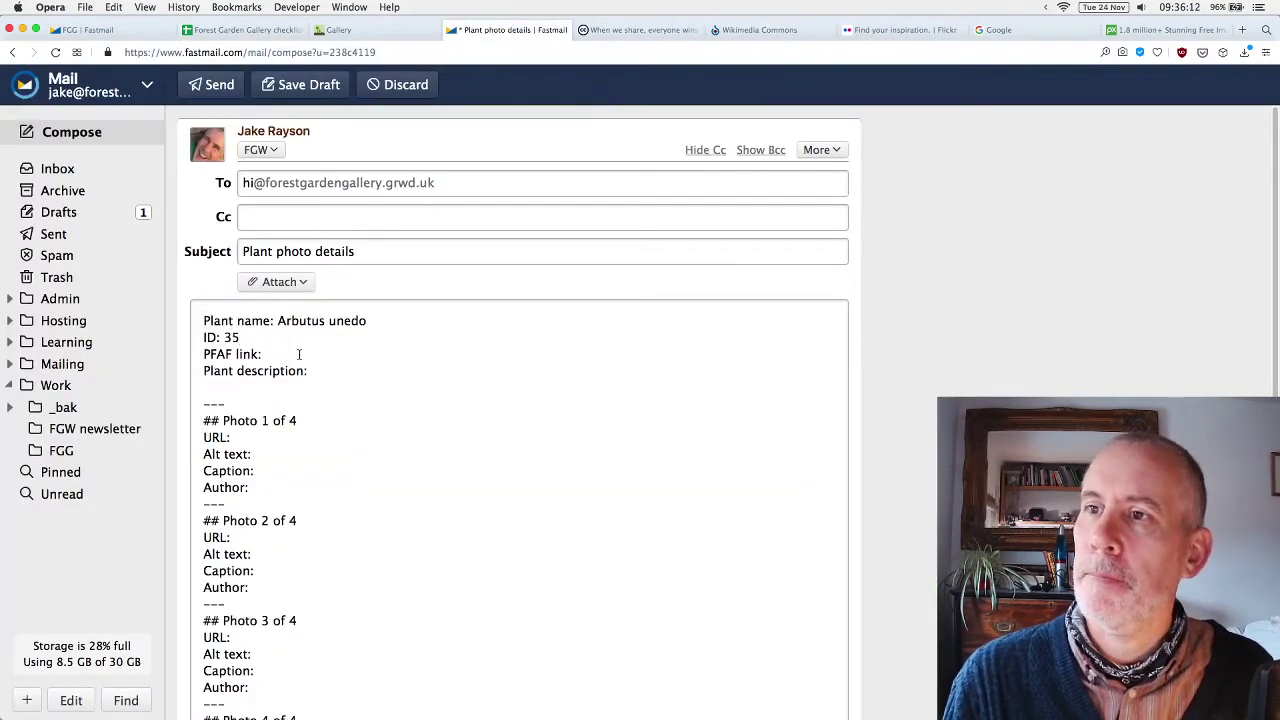
Copy the Strawberry Tree's pfaf.org link from the checklist into the email's PFAF link line.
left_click(250, 30)
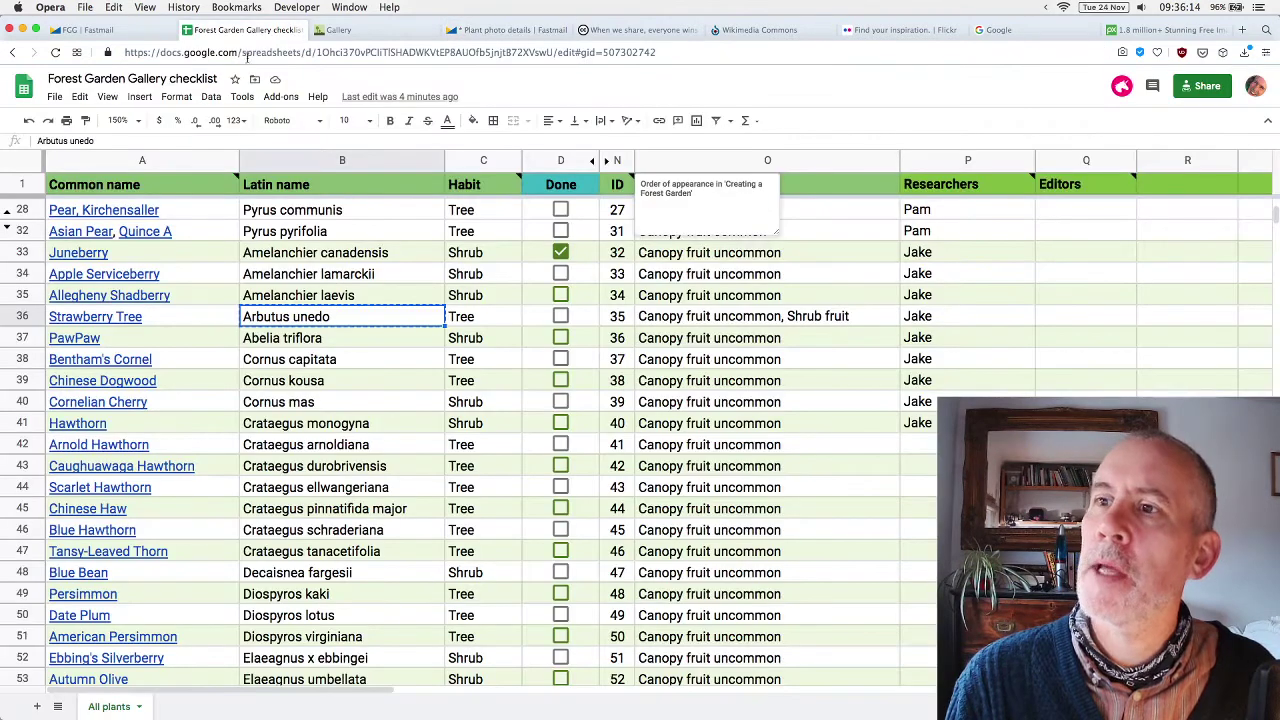
mouse_move(101, 320)
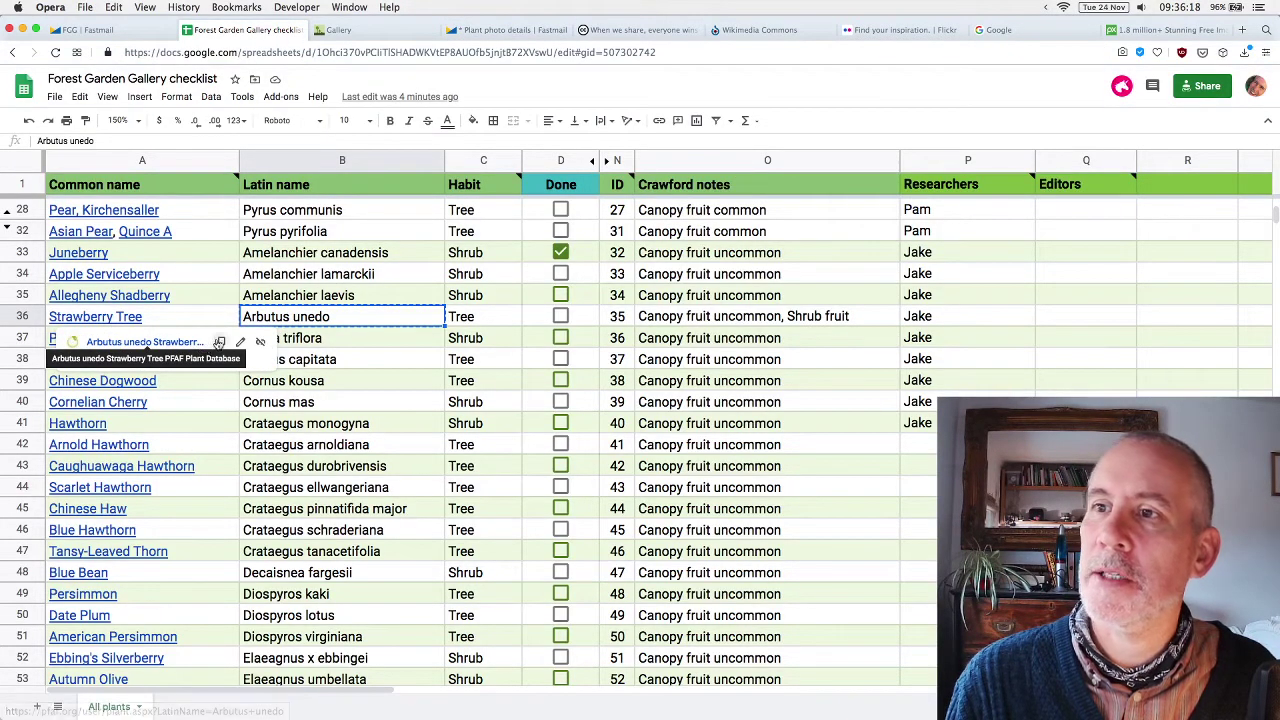
left_click(219, 342)
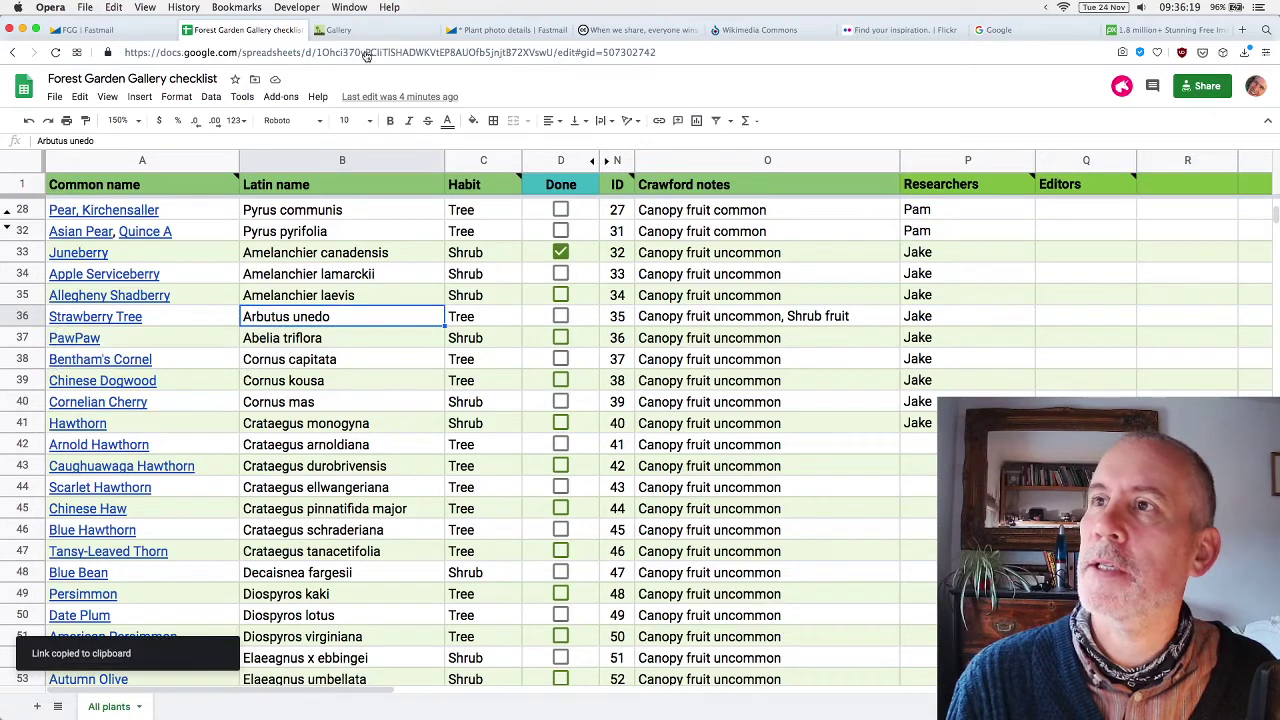
left_click(497, 30)
key("super+v")
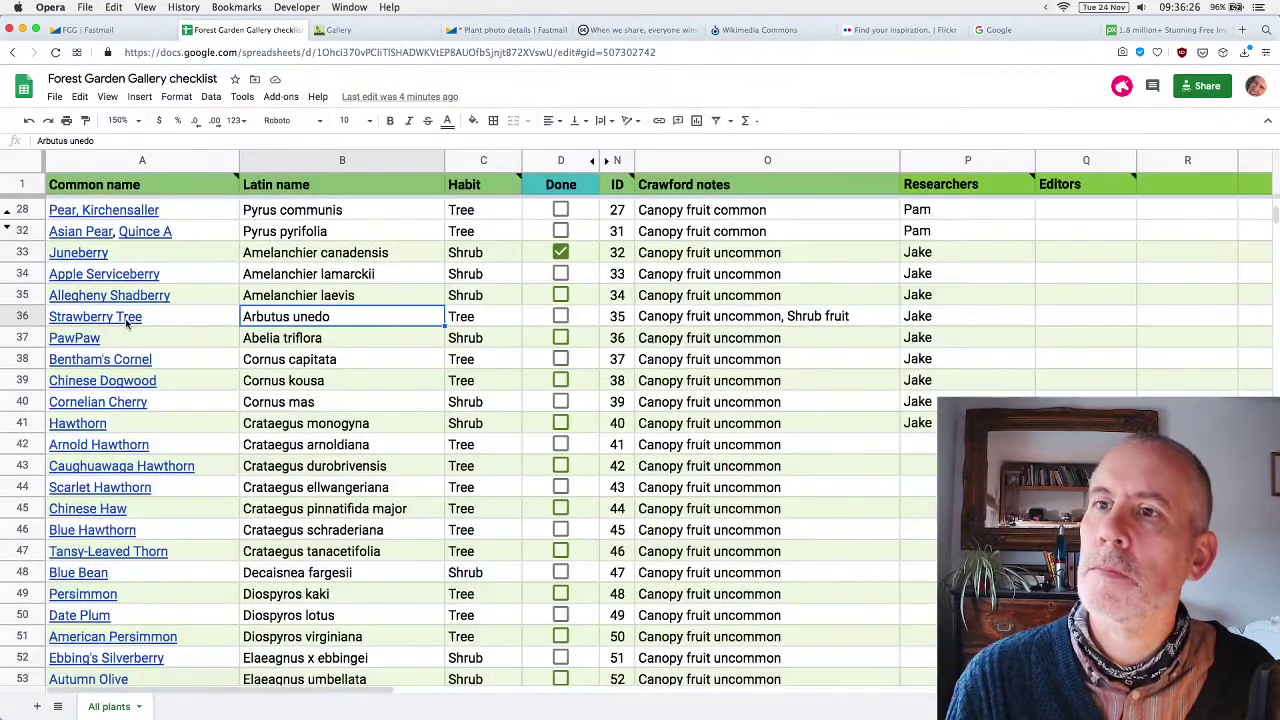
Open the Strawberry Tree's PFAF page from the checklist and review its ratings, care needs, summary and physical characteristics.
left_click(113, 323)
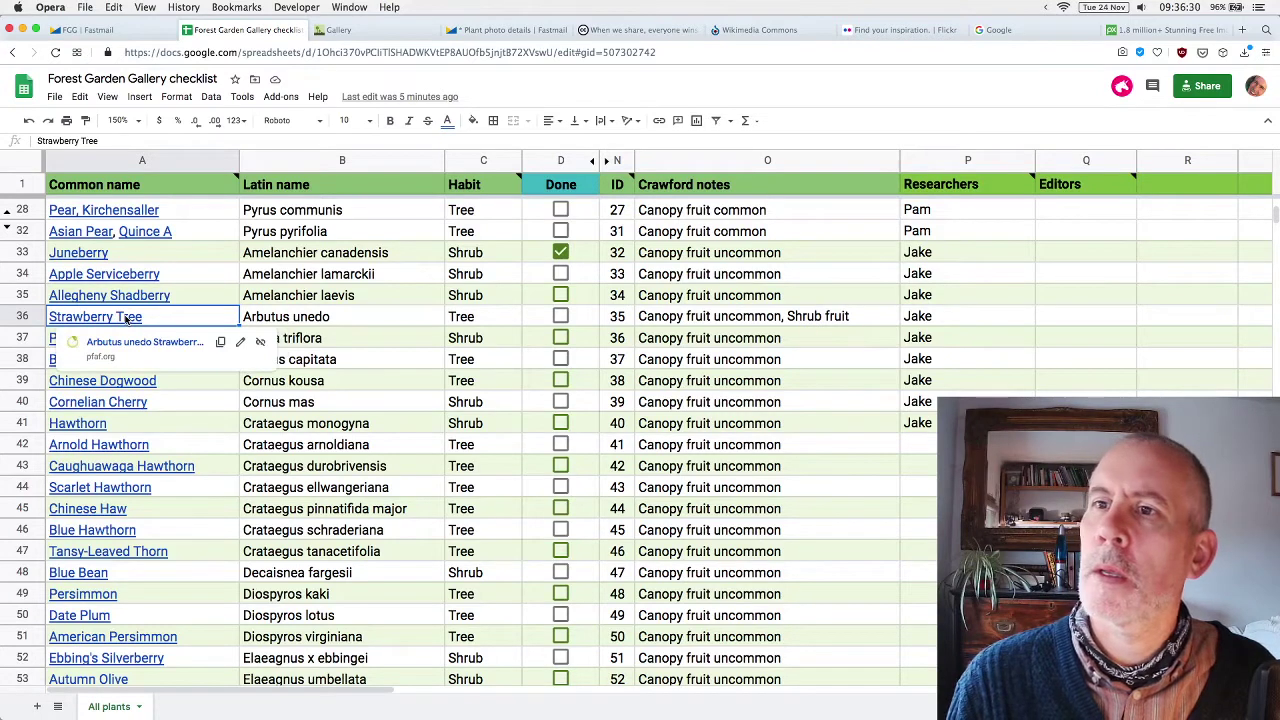
key("Return")
left_click(125, 338)
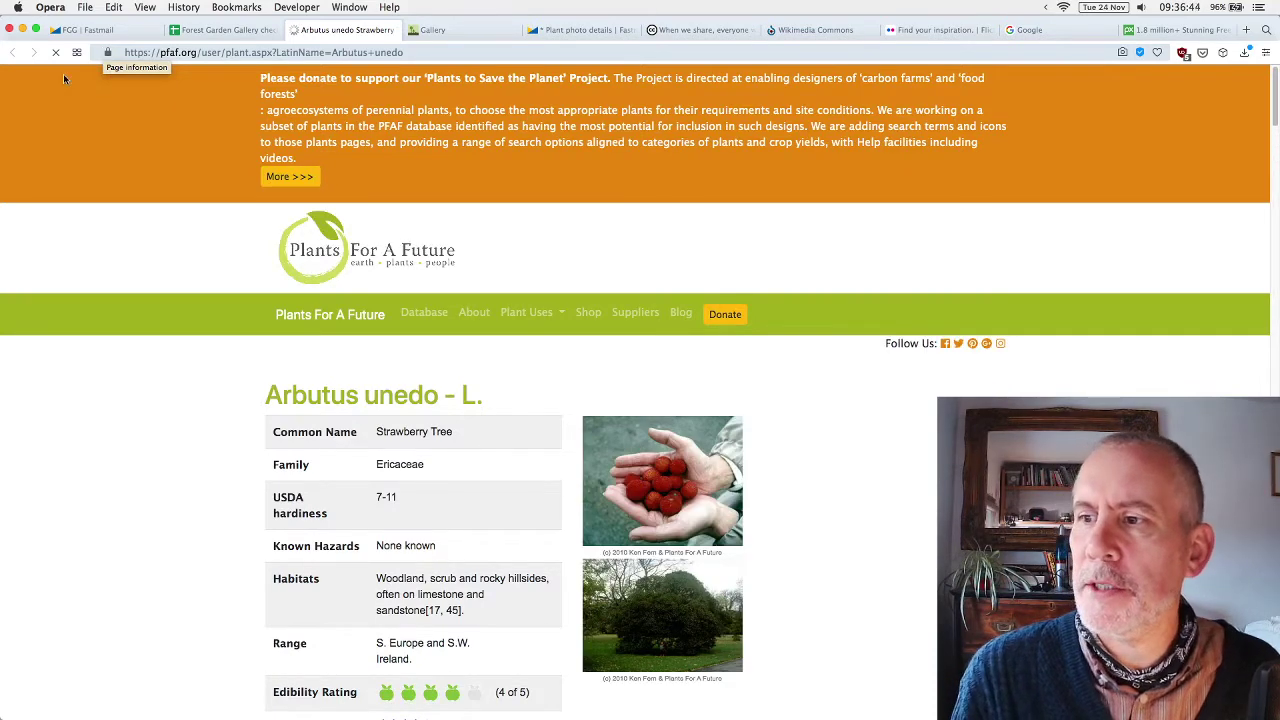
scroll(589, 357, "down", 5)
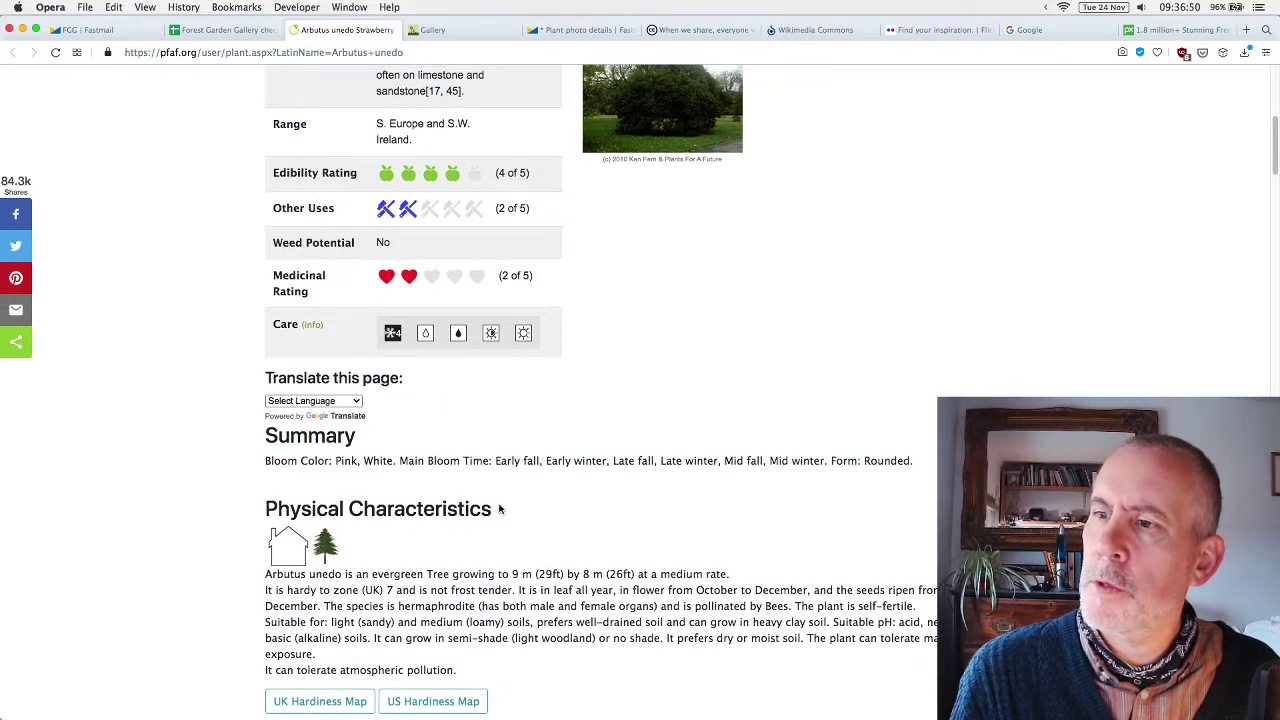
scroll(499, 510, "up", 4)
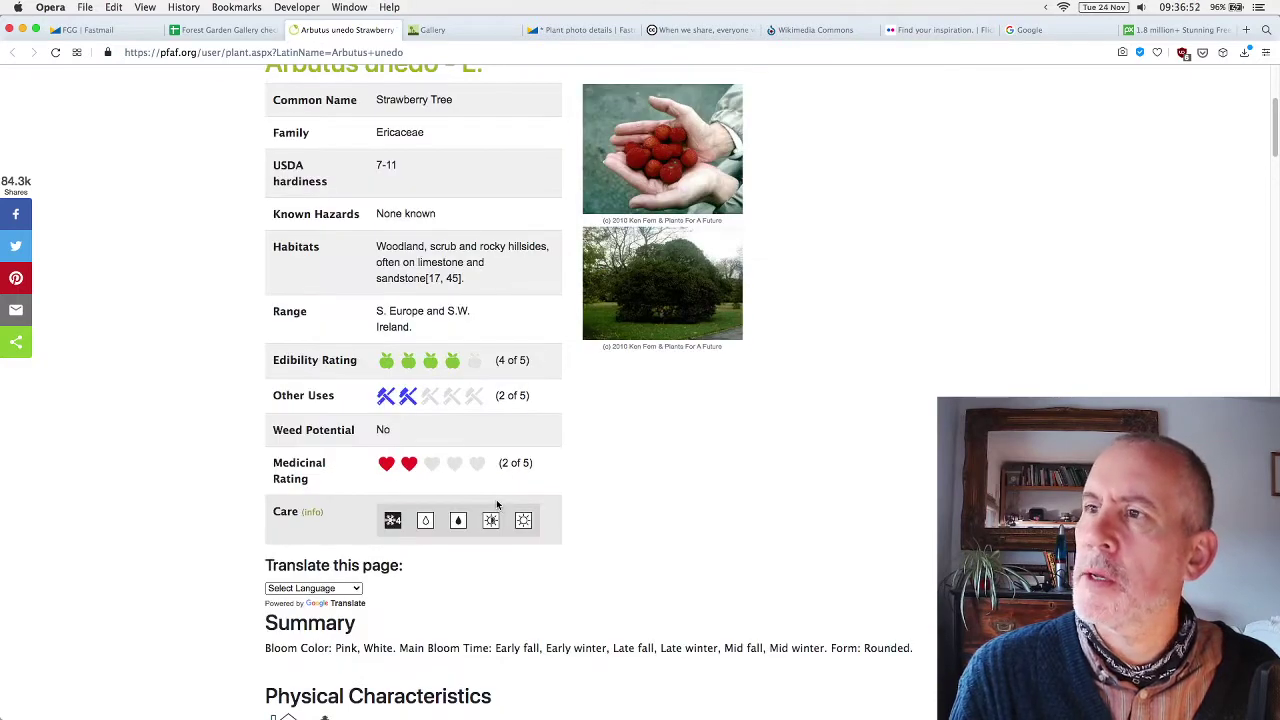
scroll(494, 497, "down", 4)
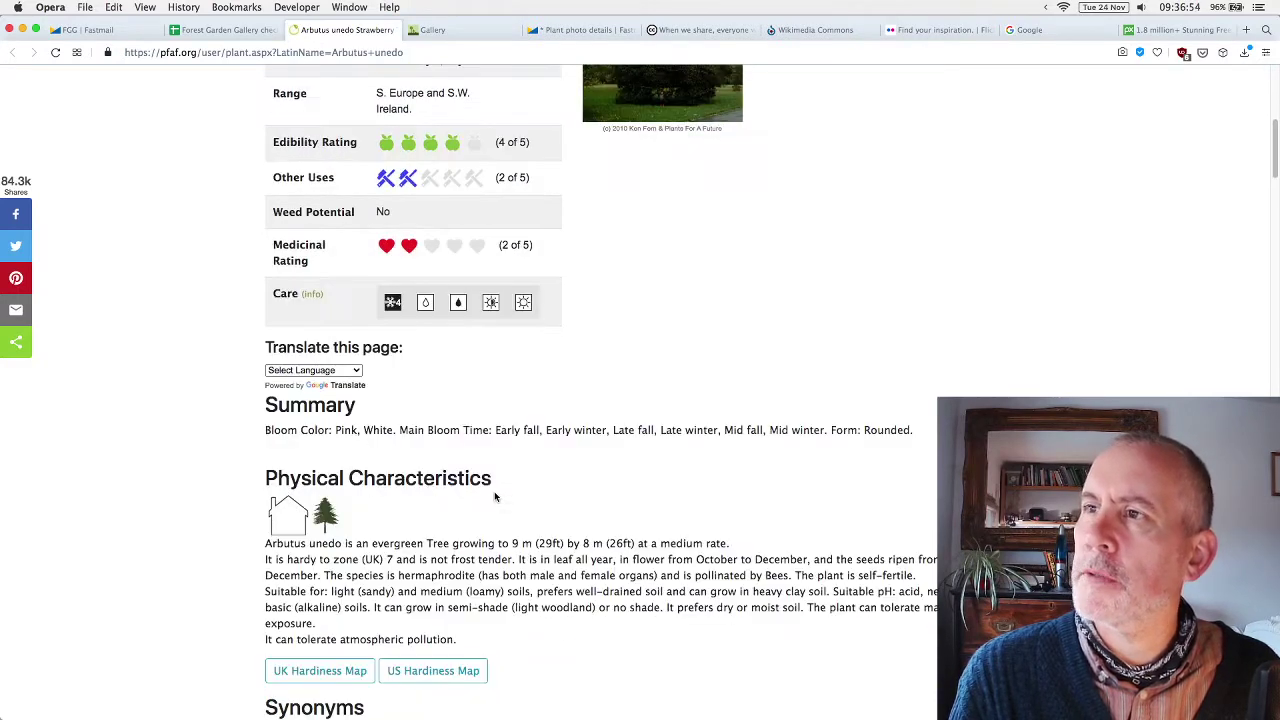
scroll(494, 497, "down", 1)
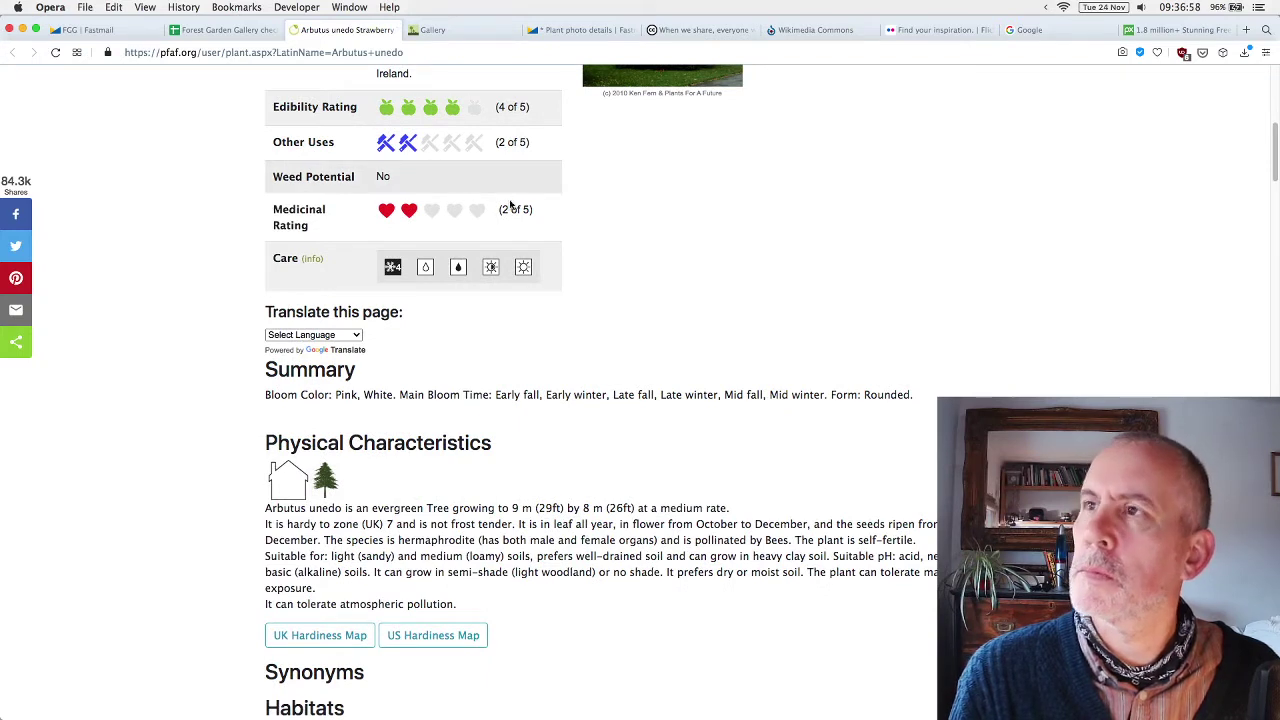
Fill in the email's Plant description with "Small evergreen tree, edible fruits, likes full sun, very ornamental. 9m x 8m.".
left_click(563, 29)
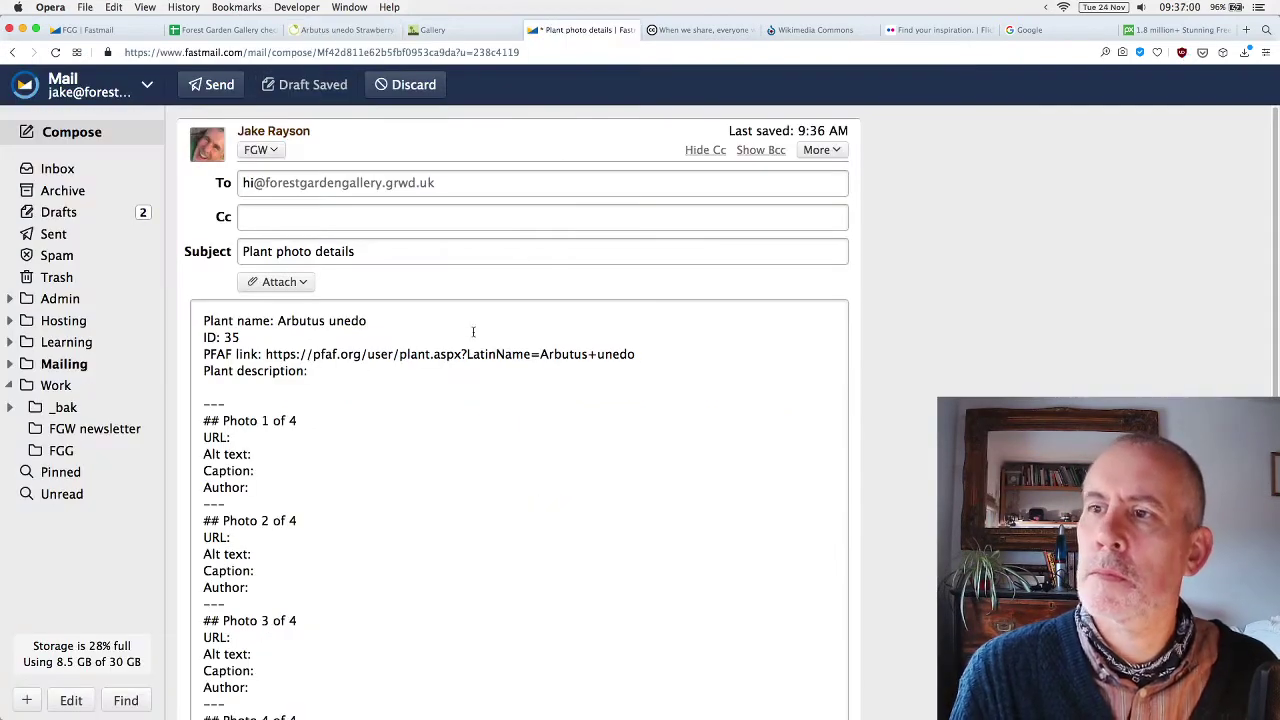
type("Small eve")
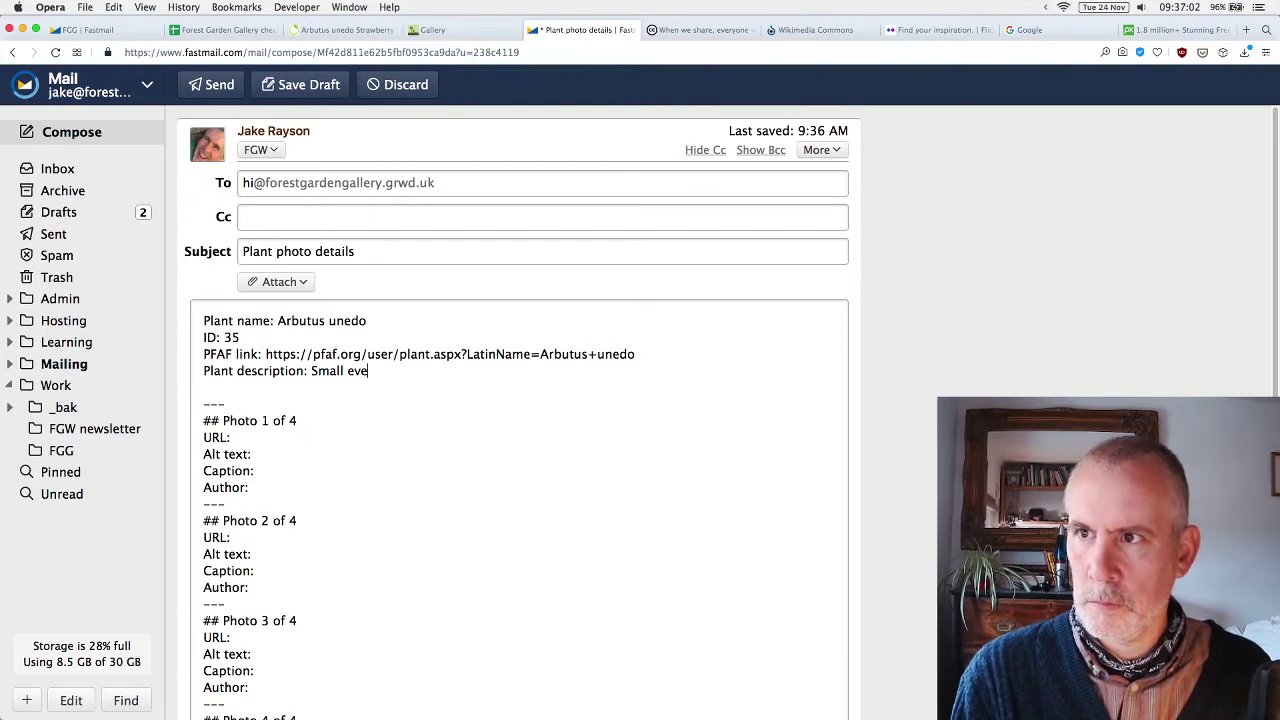
type("rgreen tree, e")
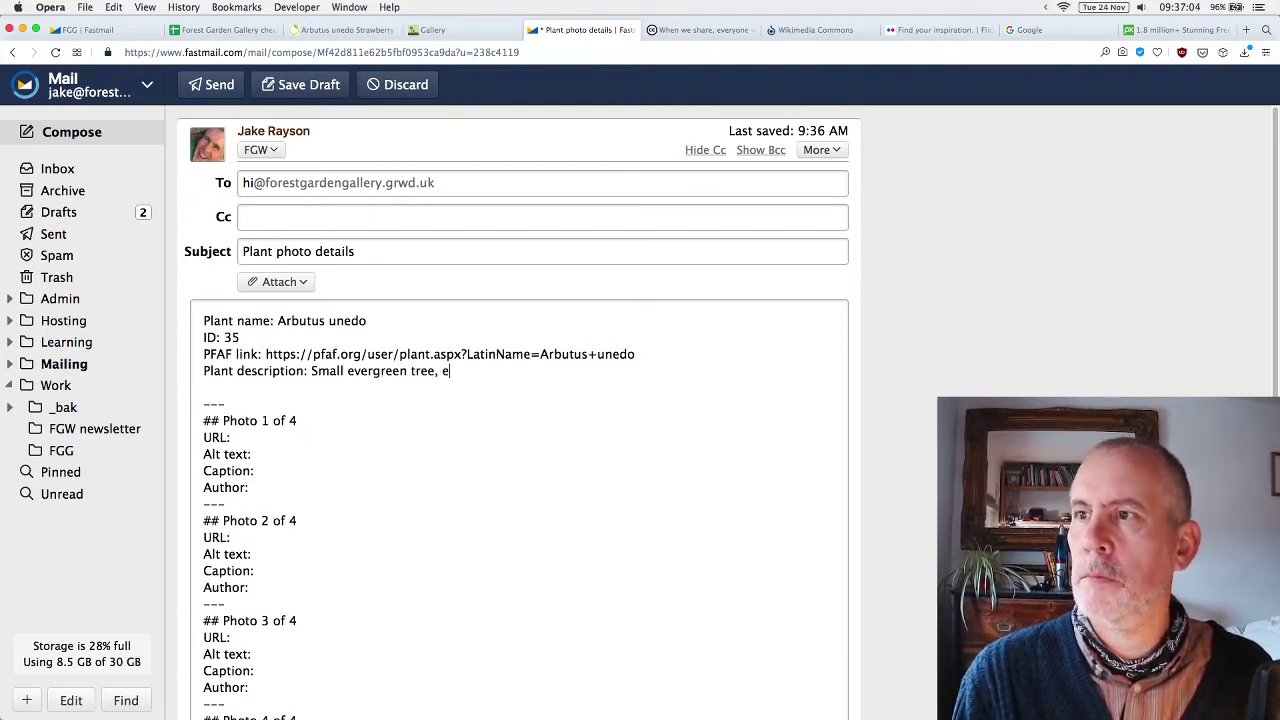
type("dible fruits")
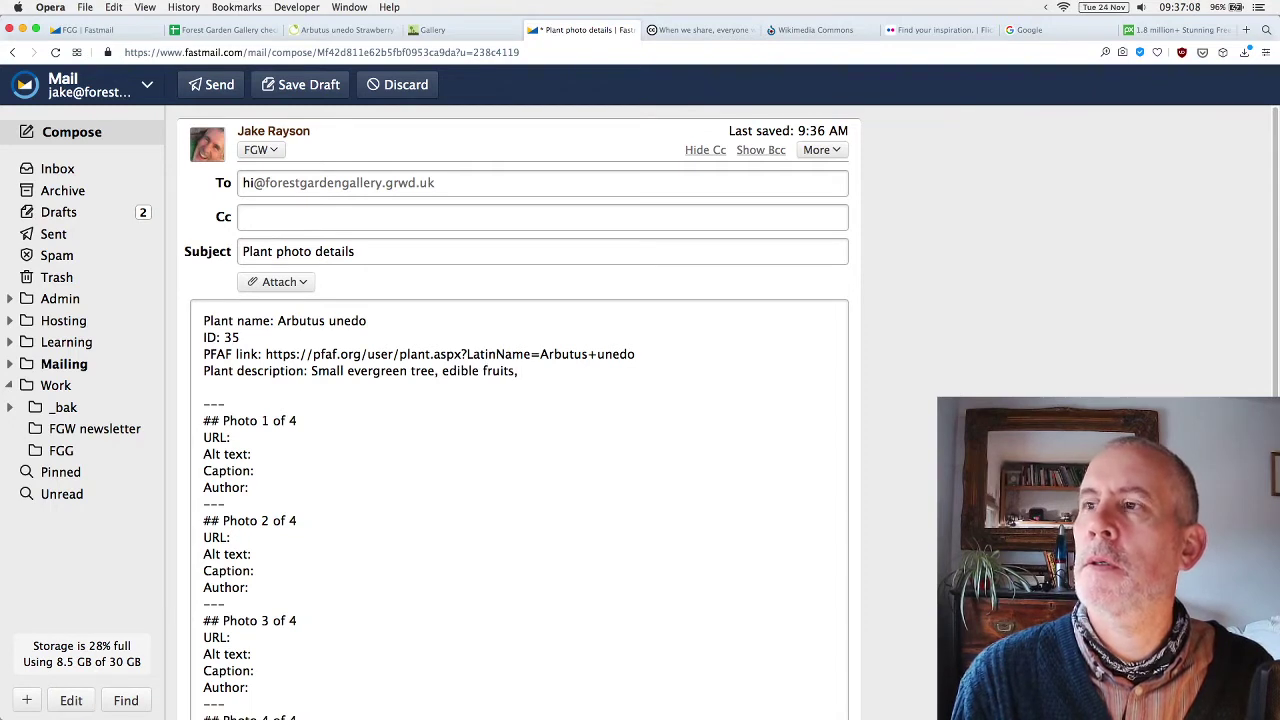
type(", likes ful")
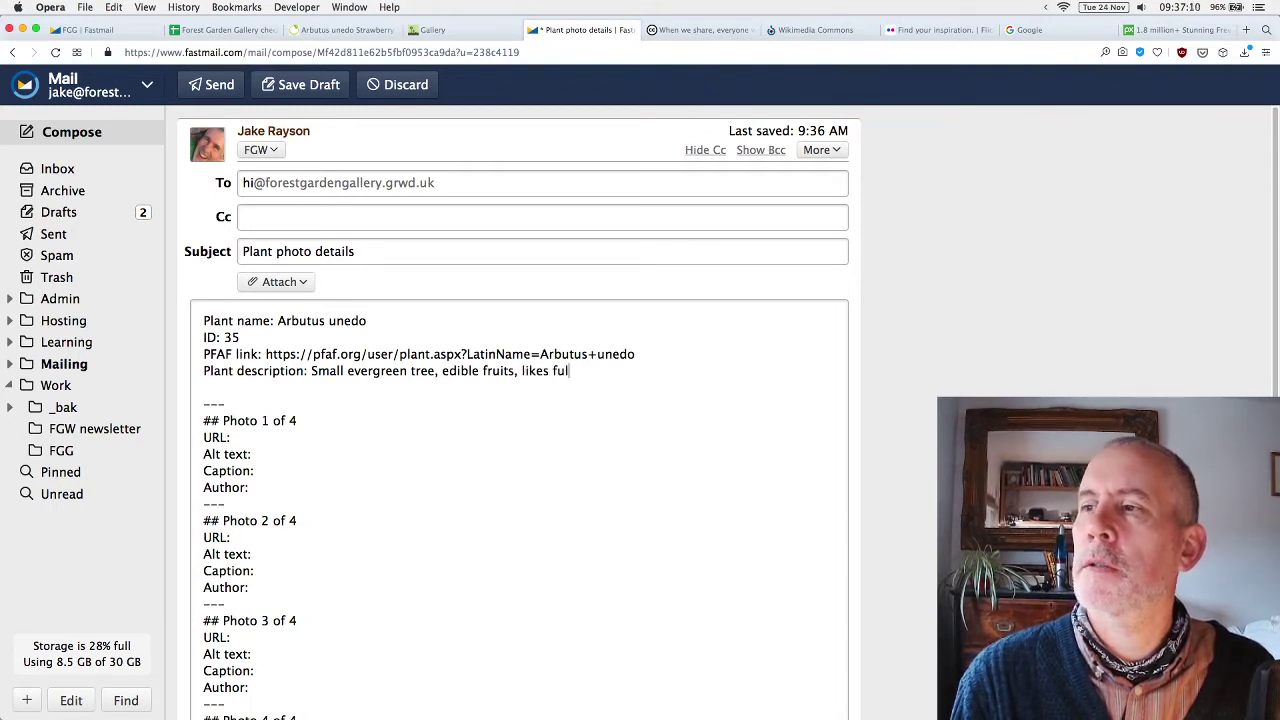
type("l sun")
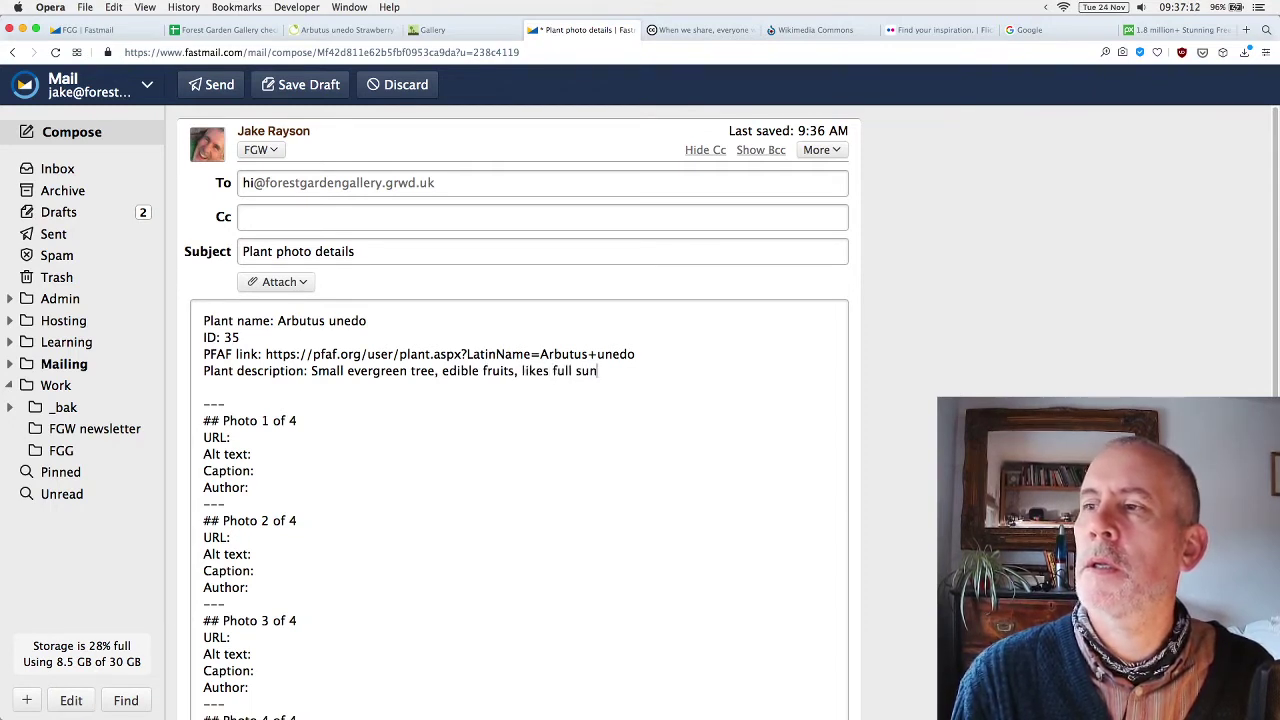
type(", very ornamental.")
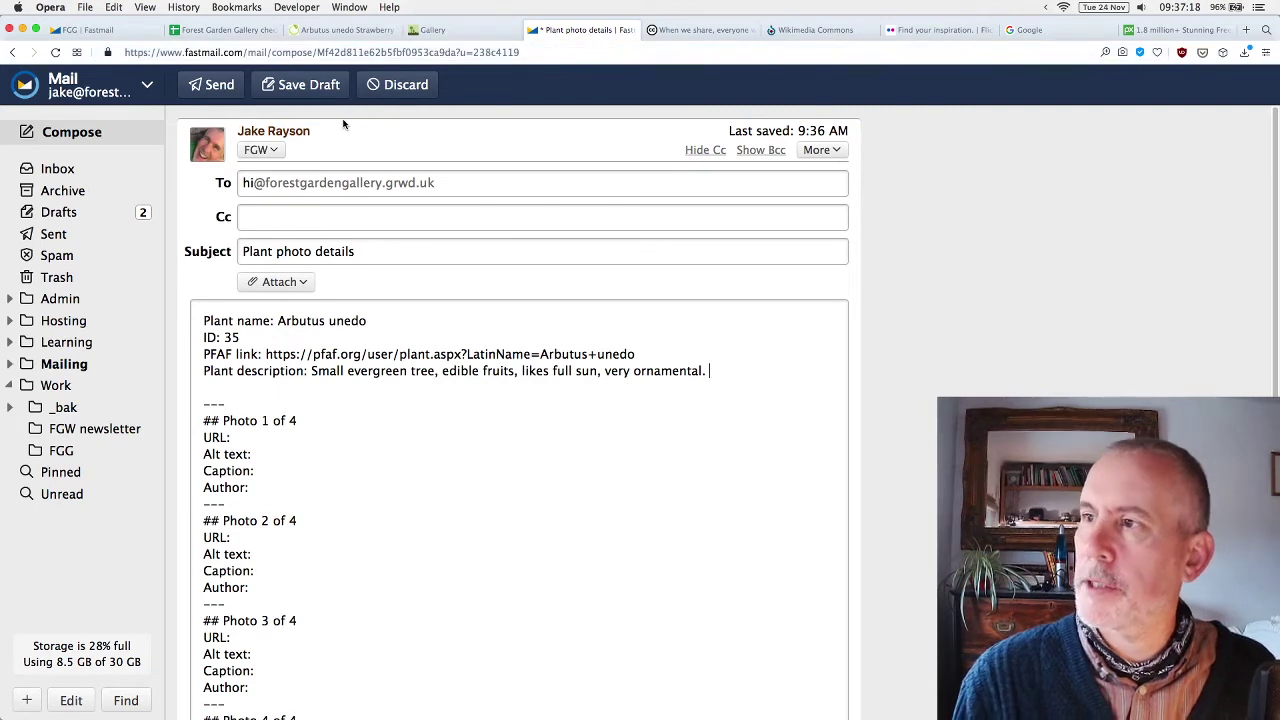
type(" 9m x")
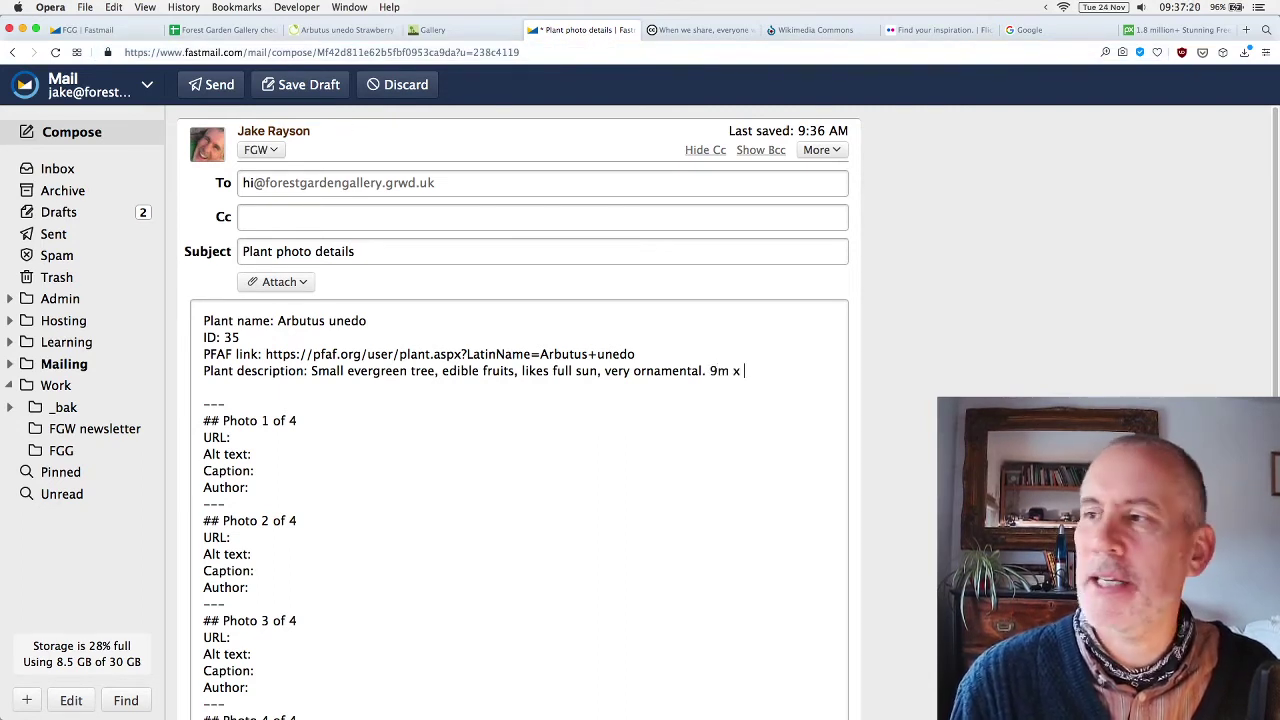
type(" 8m.")
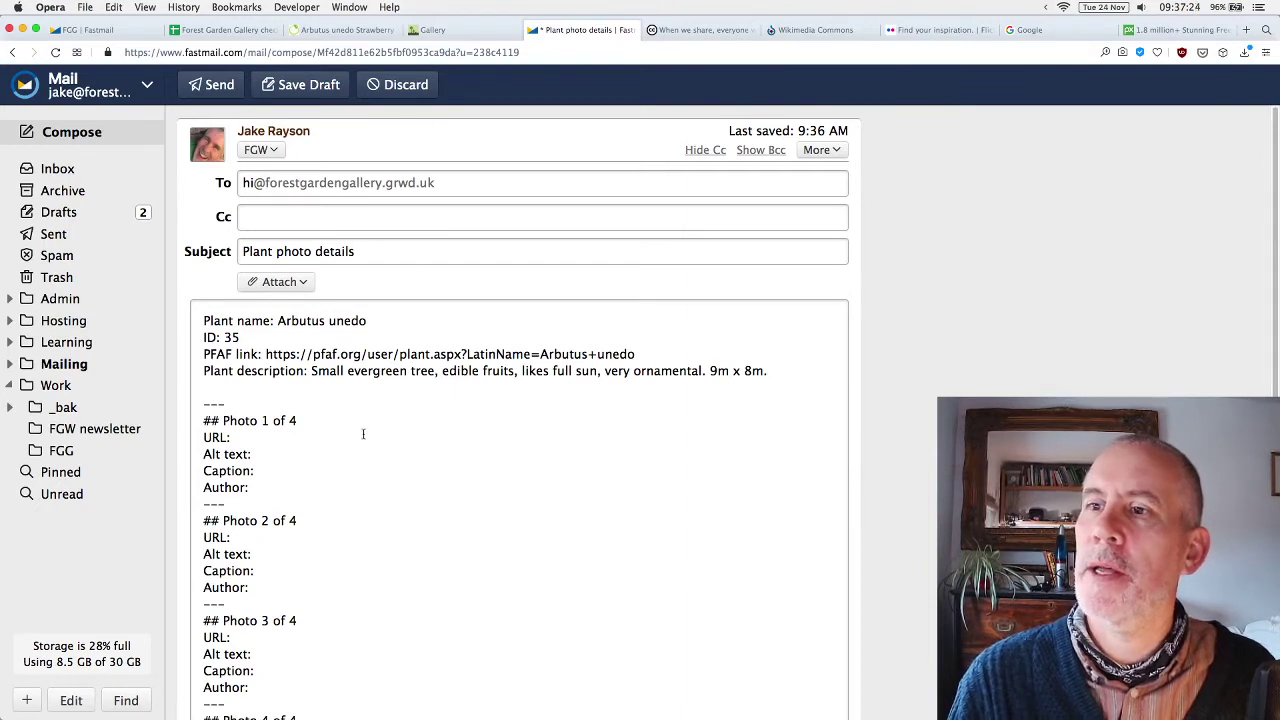
Copy the Latin name Arbutus unedo from the email and search Wikimedia Commons for it.
left_click_drag(369, 320, 275, 320)
key("super+c")
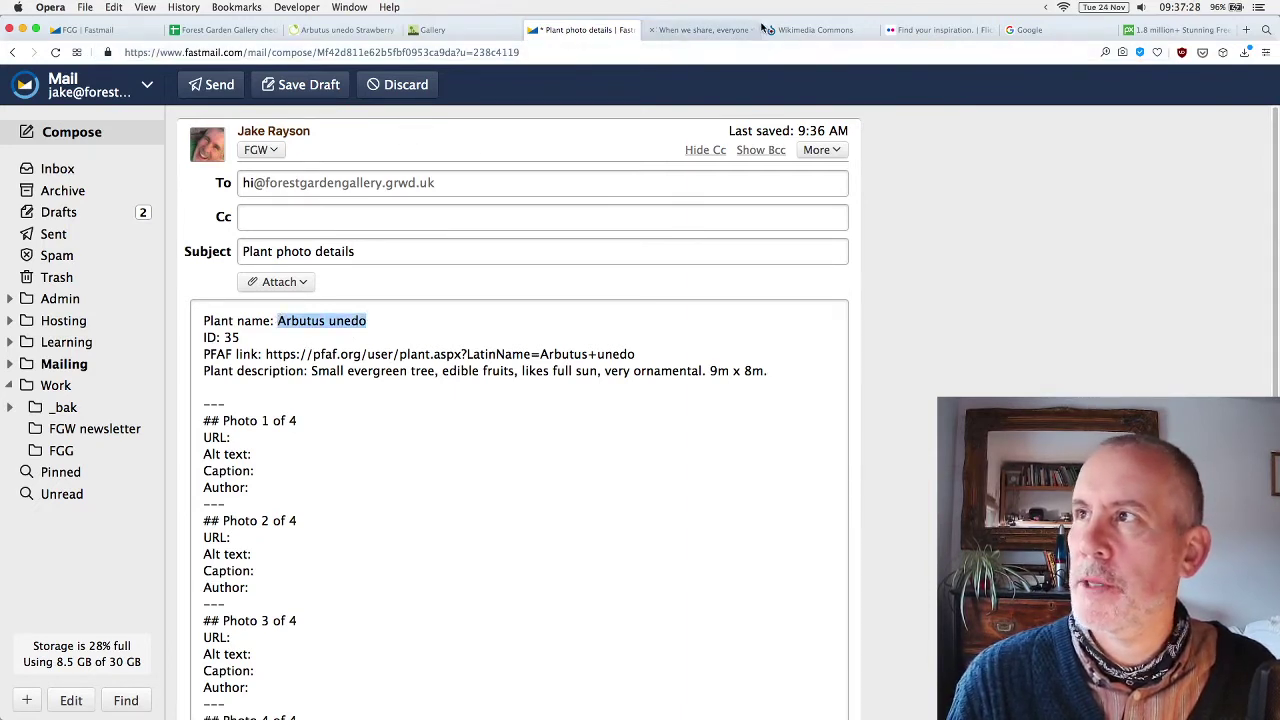
left_click(822, 33)
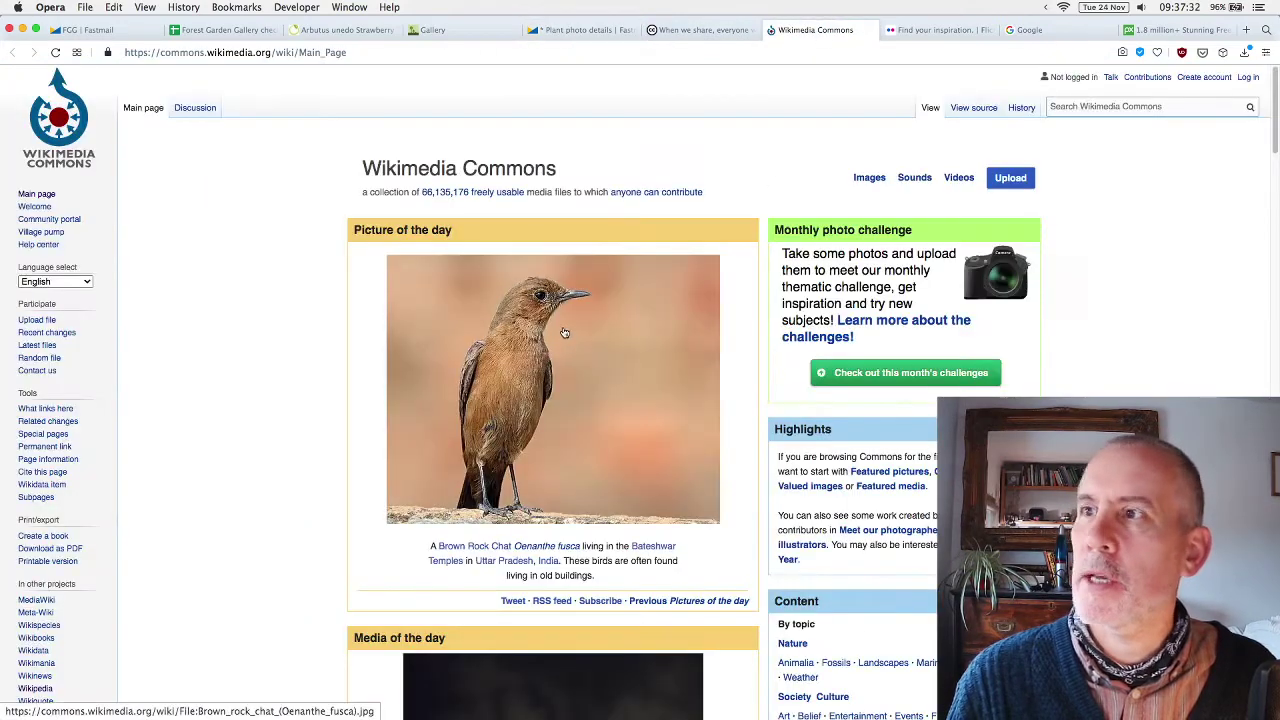
left_click(1078, 106)
key("super+v")
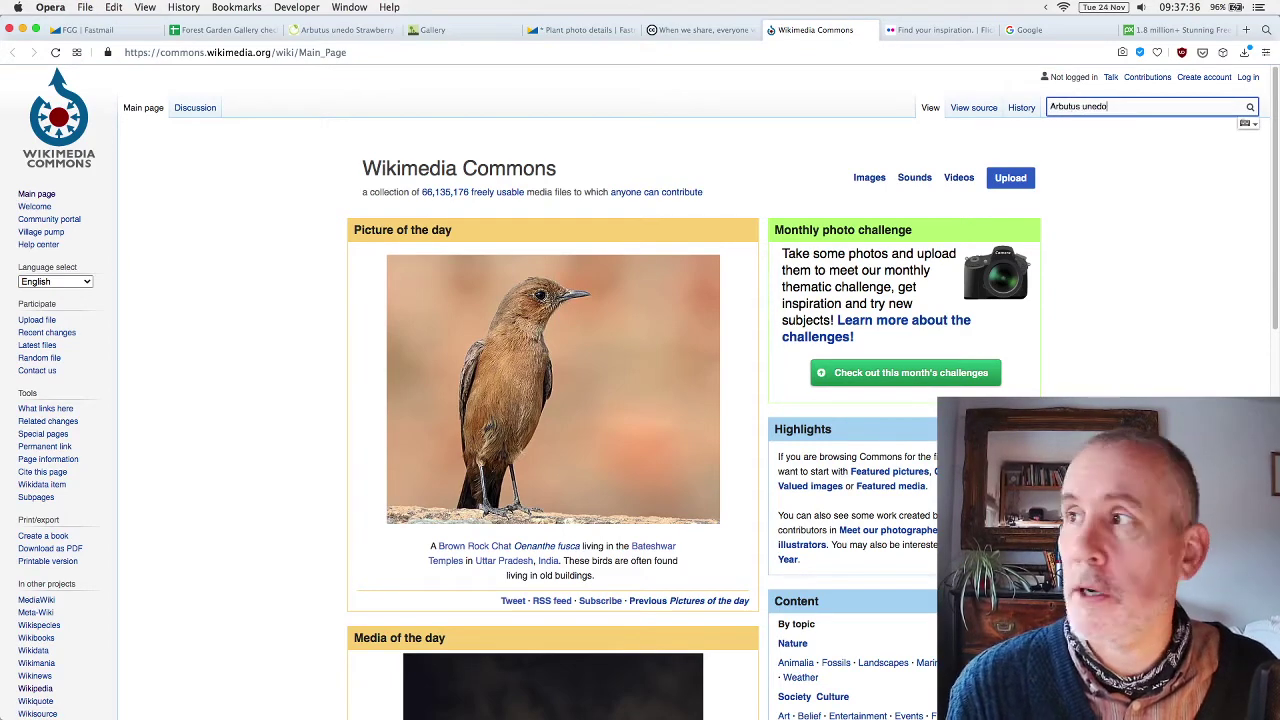
key("Return")
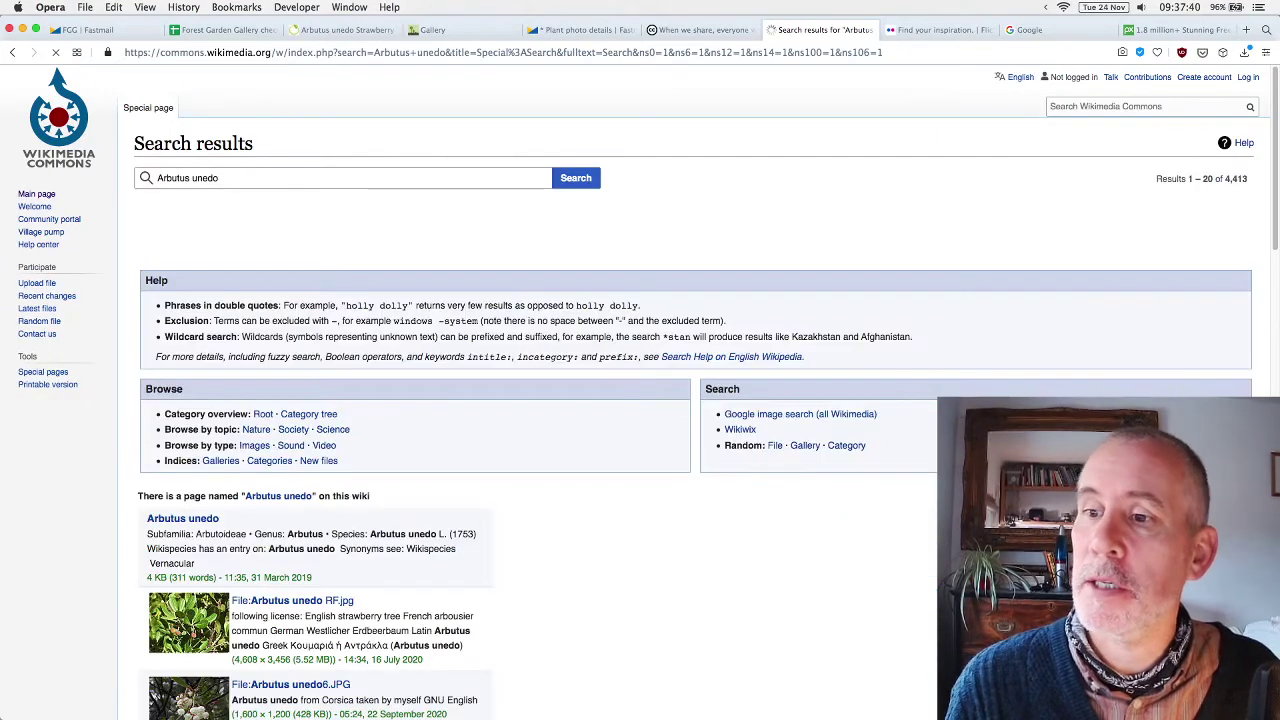
Examine the Wikimedia Commons results for suitable photos of the Strawberry Tree's flowers, fruit and whole form.
scroll(488, 457, "down", 2)
scroll(488, 457, "down", 10)
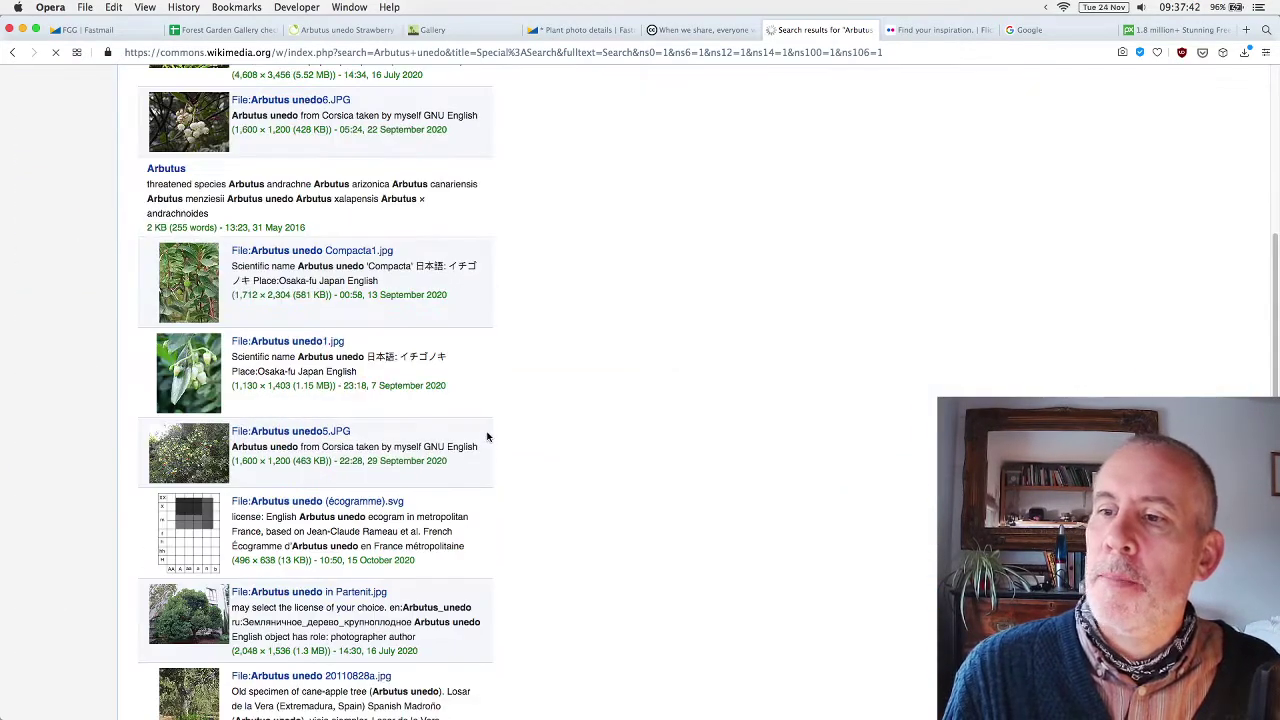
scroll(488, 437, "down", 6)
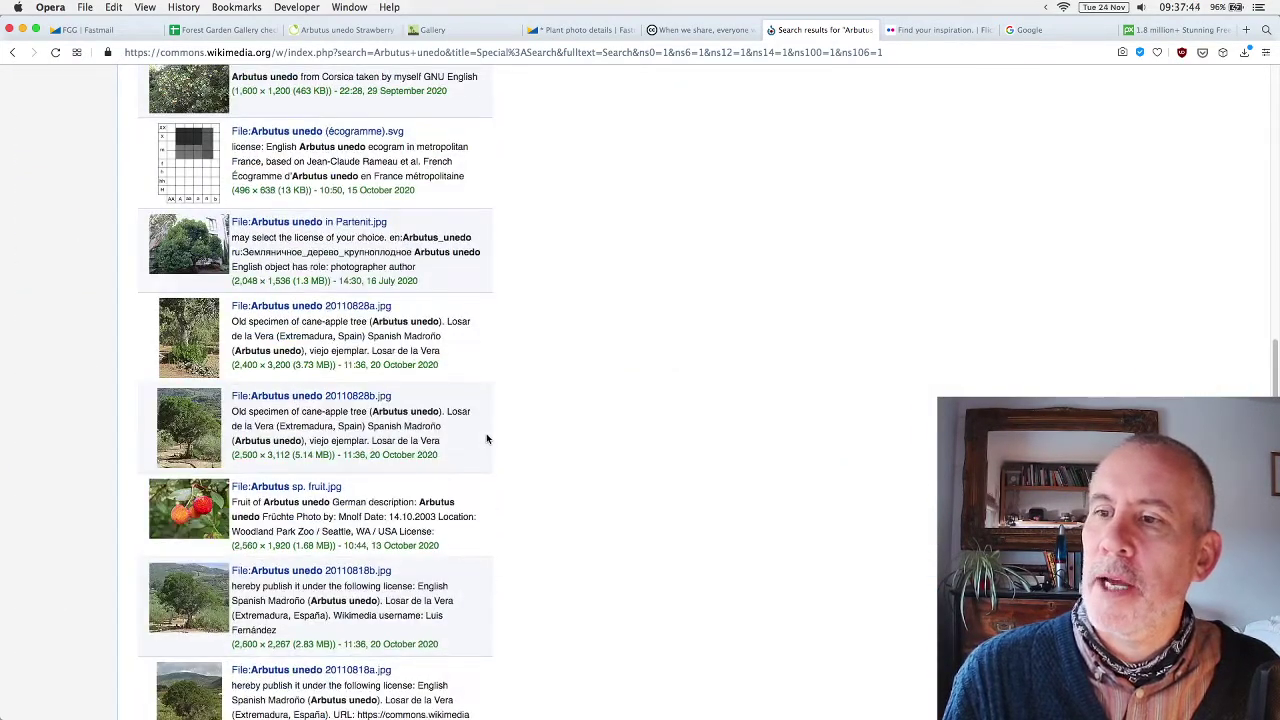
scroll(315, 400, "down", 3)
scroll(215, 491, "up", 20)
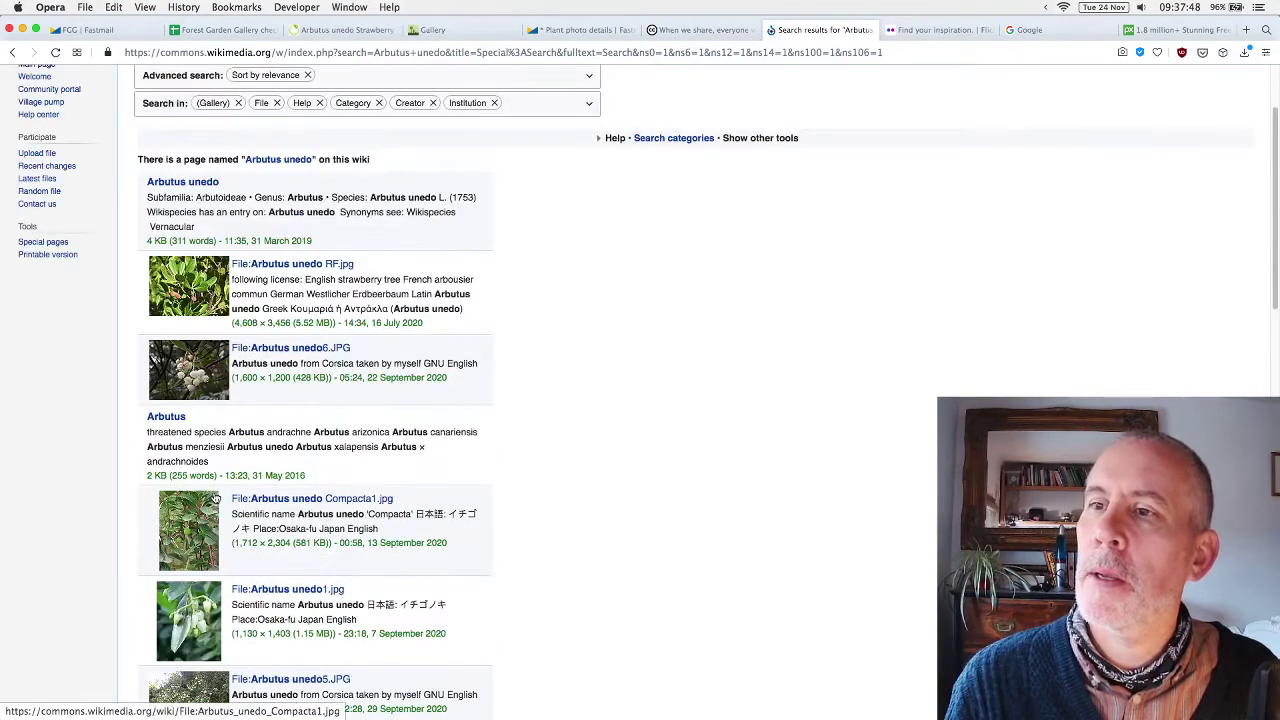
scroll(215, 497, "down", 3)
scroll(215, 497, "down", 4)
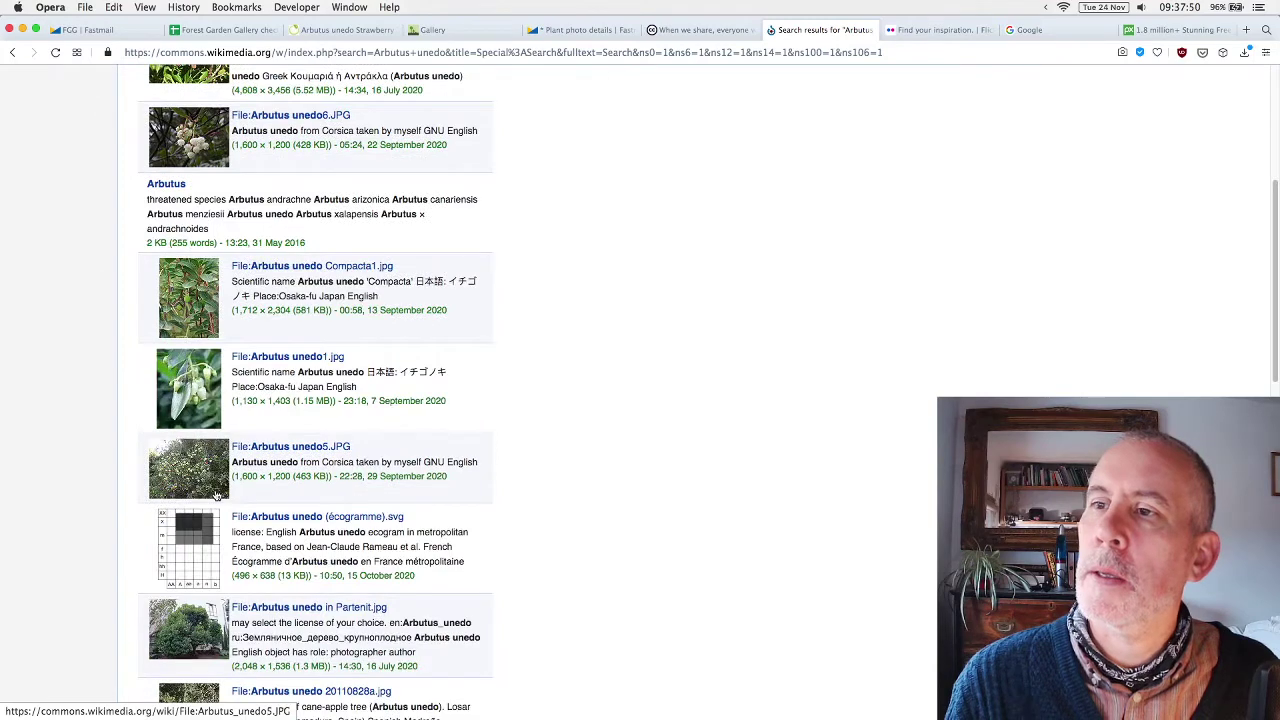
scroll(215, 497, "down", 3)
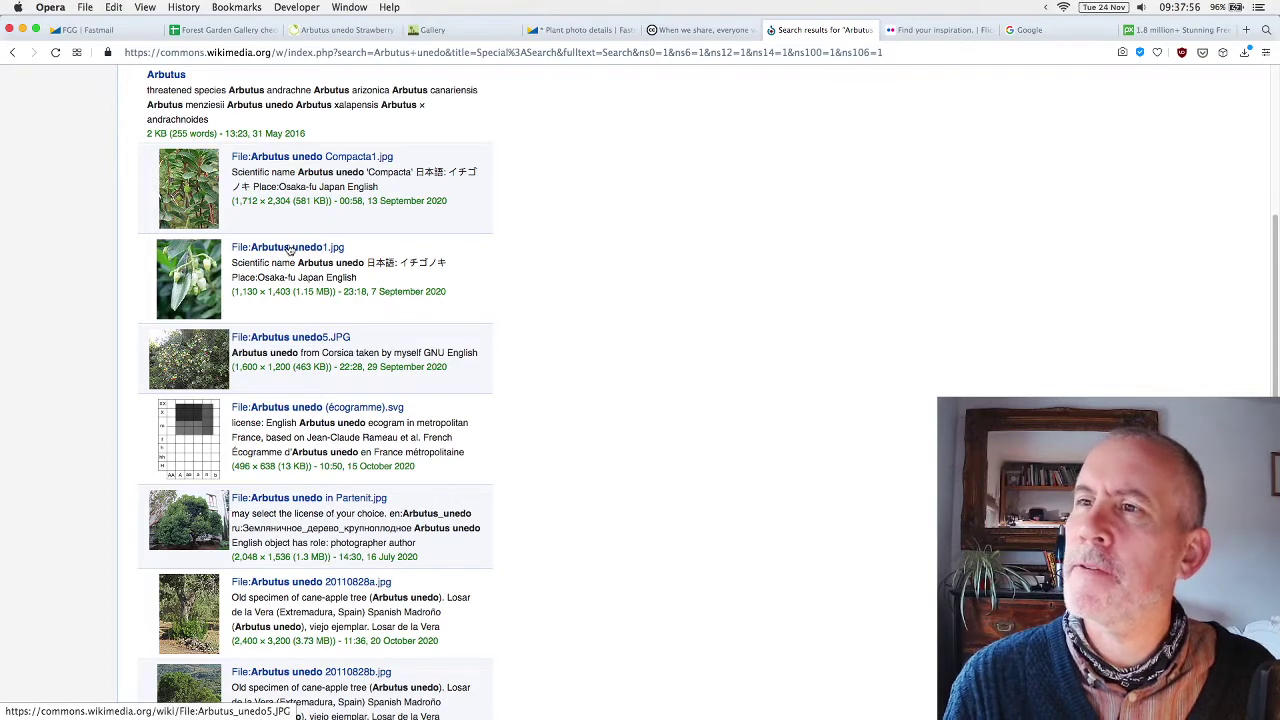
scroll(310, 395, "down", 2)
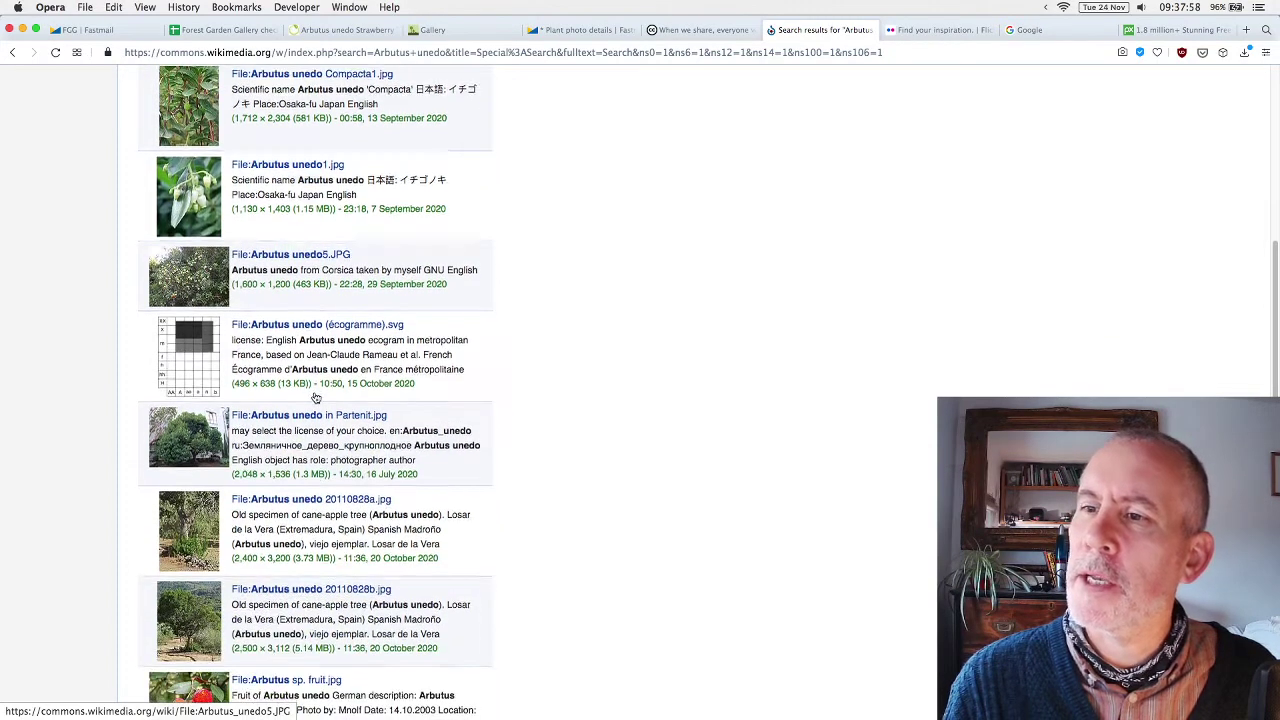
scroll(315, 397, "down", 2)
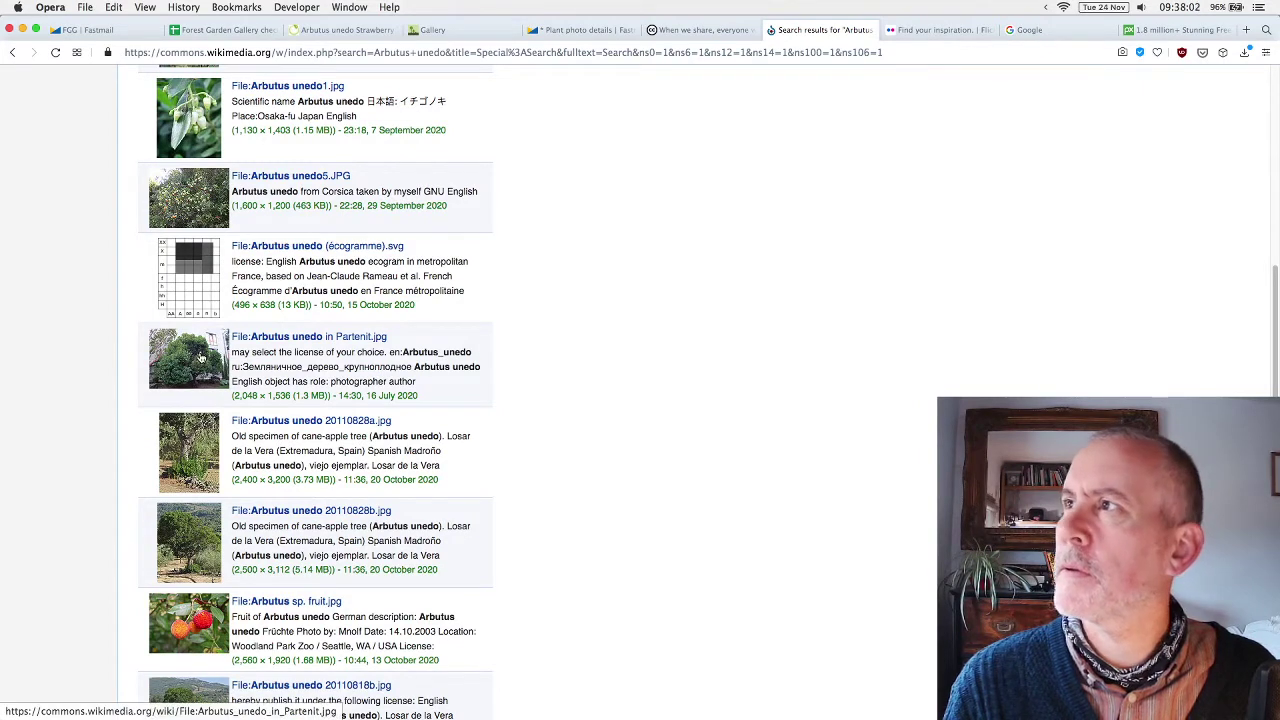
Open the Wikimedia file pages Arbutus unedo1.jpg, Arbutus unedo in Partenit.jpg and Arbutus sp. fruit.jpg in separate browser tabs.
scroll(465, 356, "up", 9)
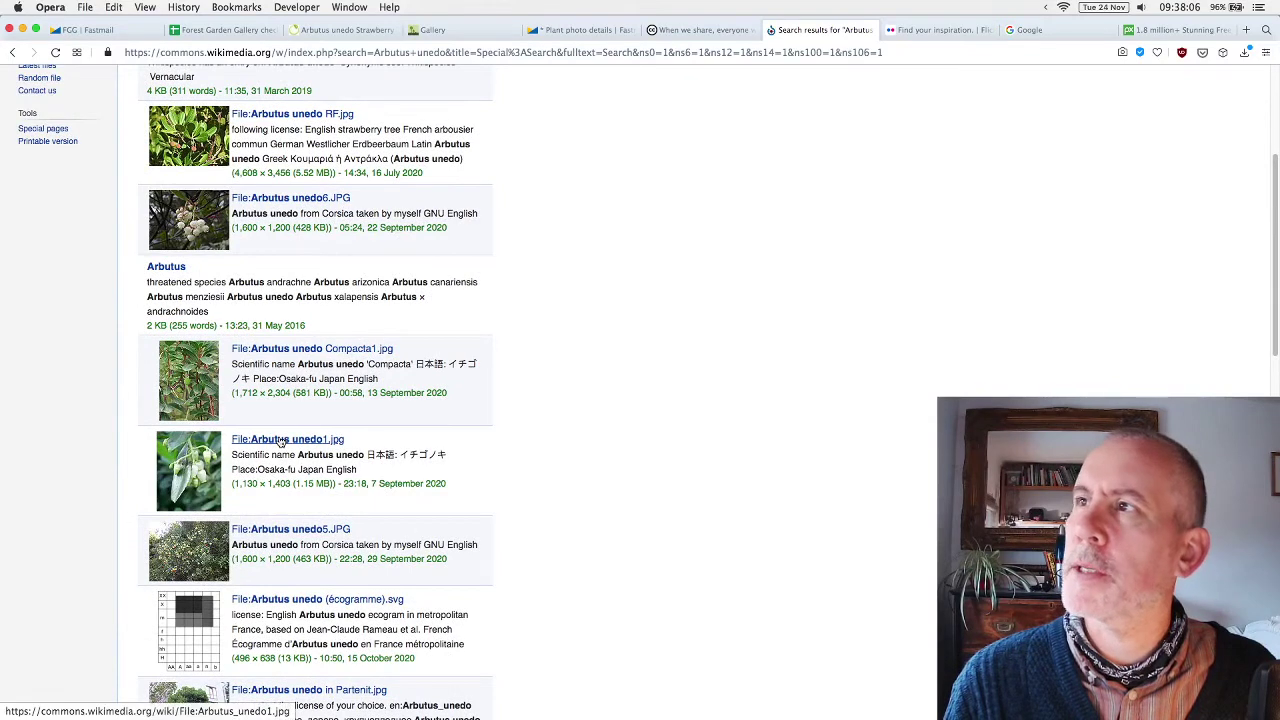
left_click(282, 441, "super")
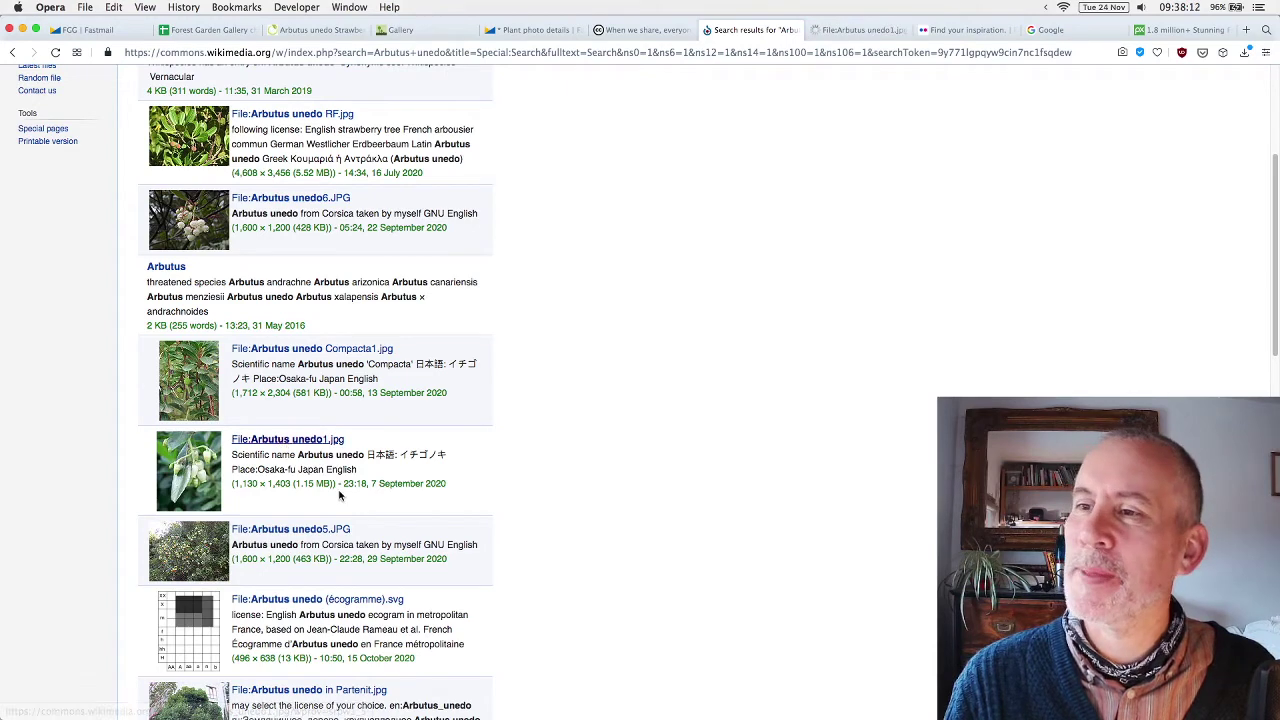
scroll(343, 487, "down", 3)
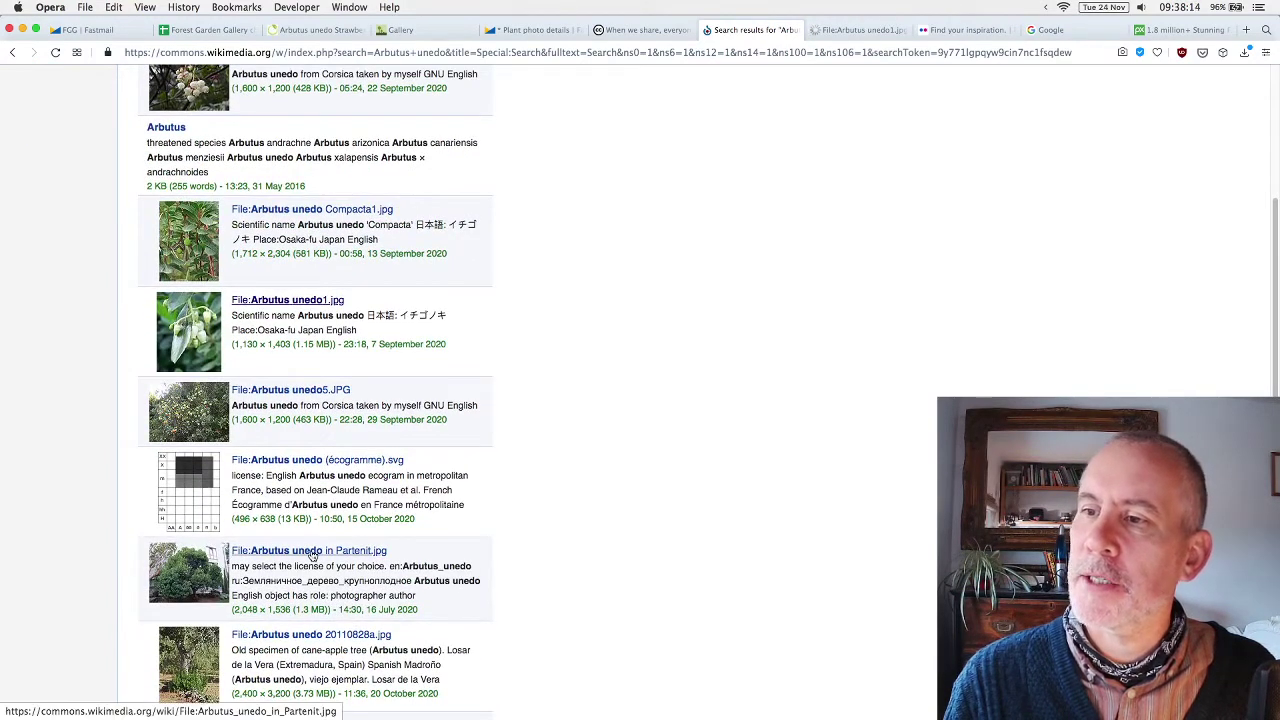
left_click(312, 555, "super")
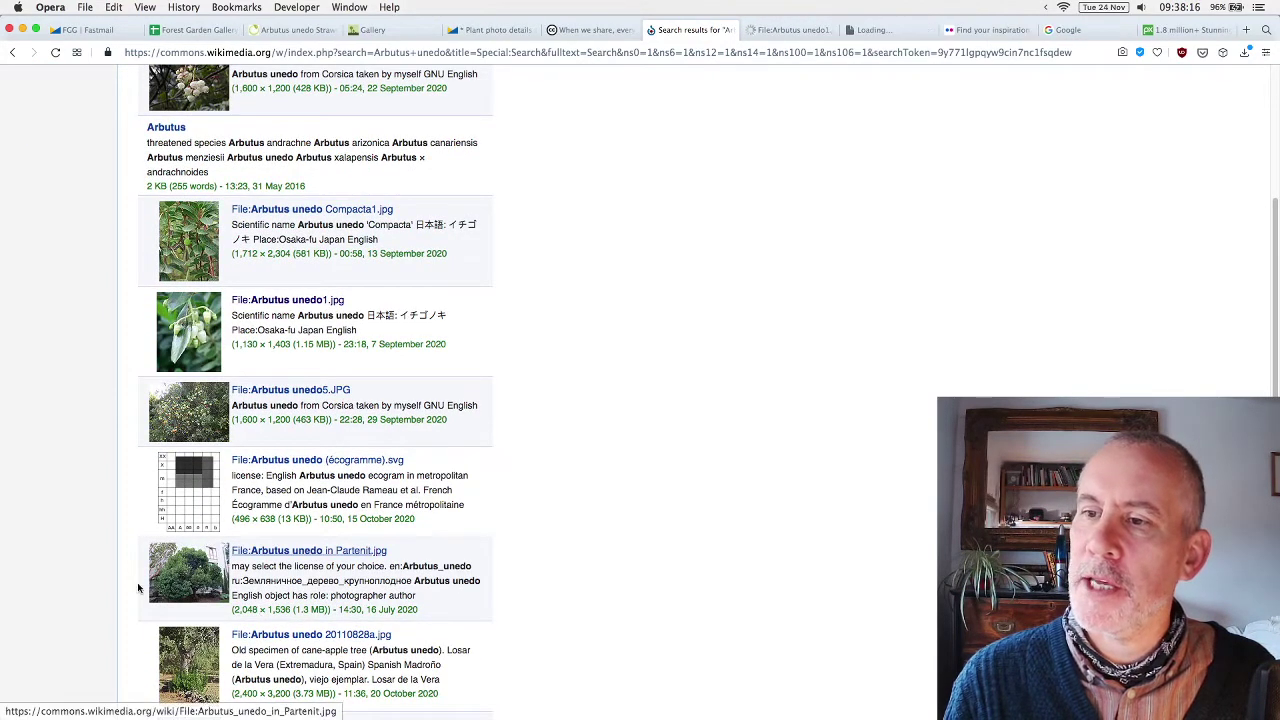
scroll(361, 556, "down", 5)
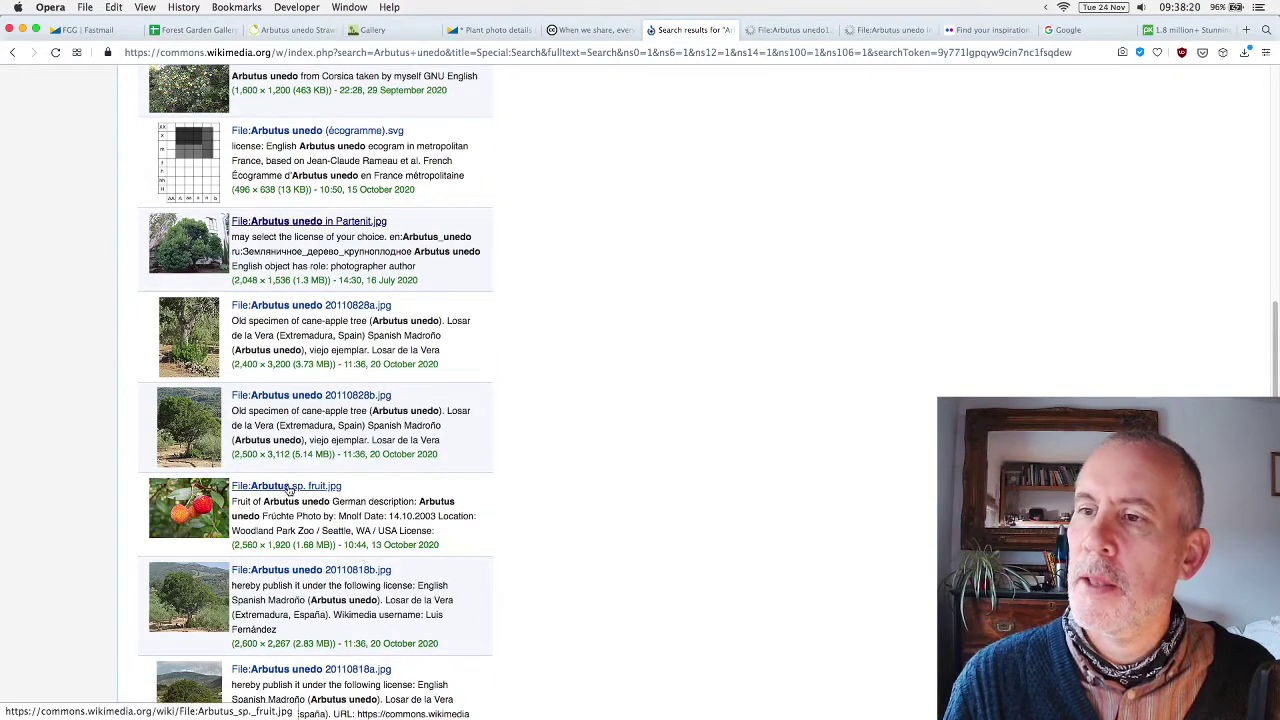
left_click(288, 489, "super")
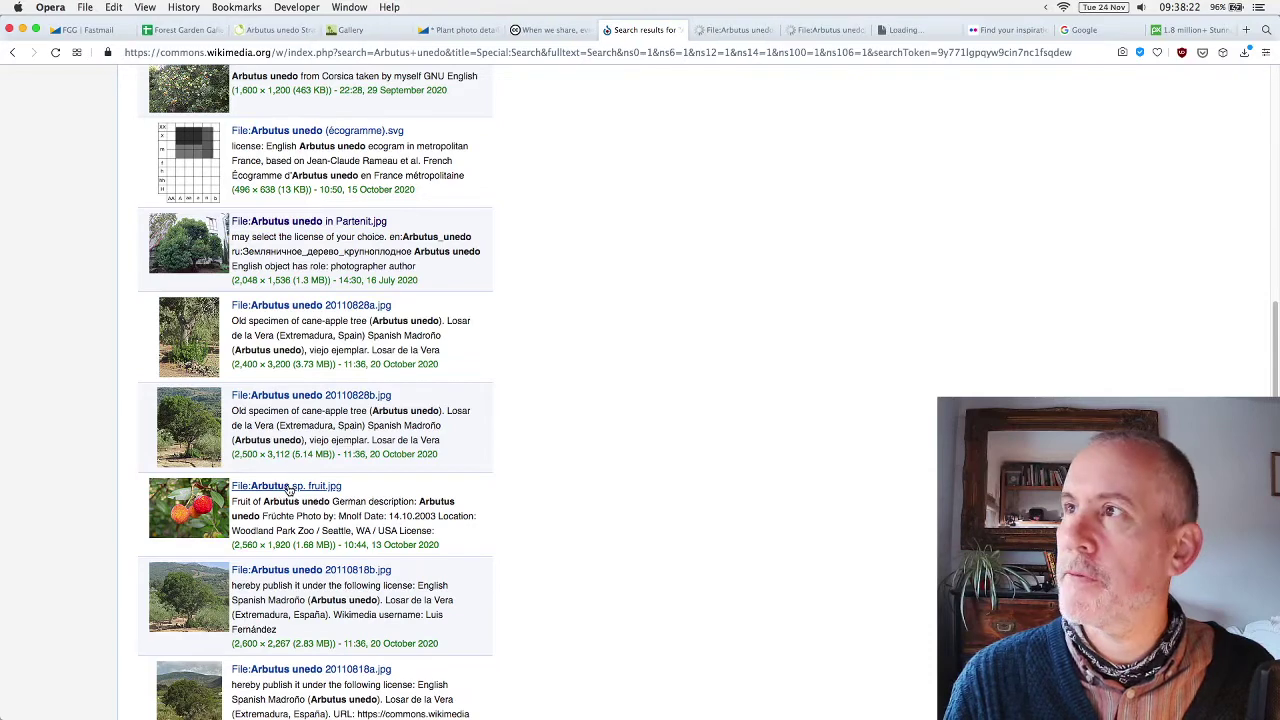
Open the bark photo Arbutus unedo2.jpg in its own tab, check the remaining results and close the Wikimedia search results.
scroll(390, 495, "down", 3)
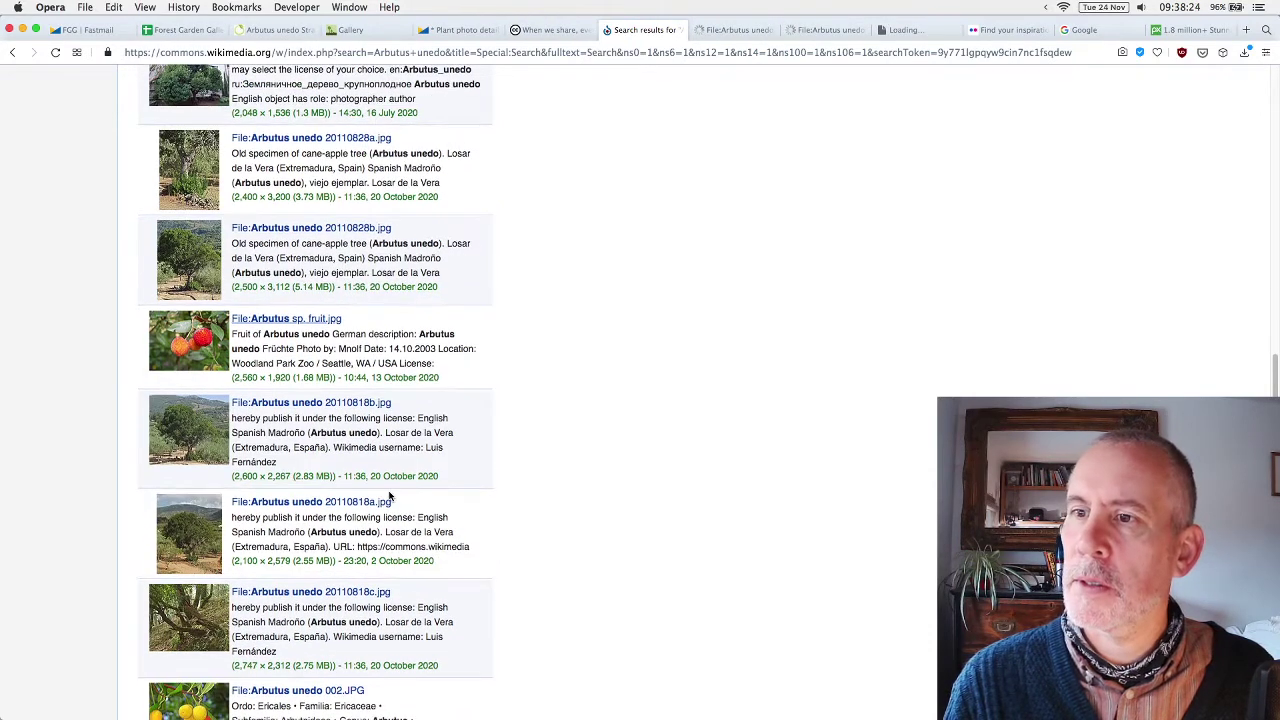
scroll(404, 491, "down", 5)
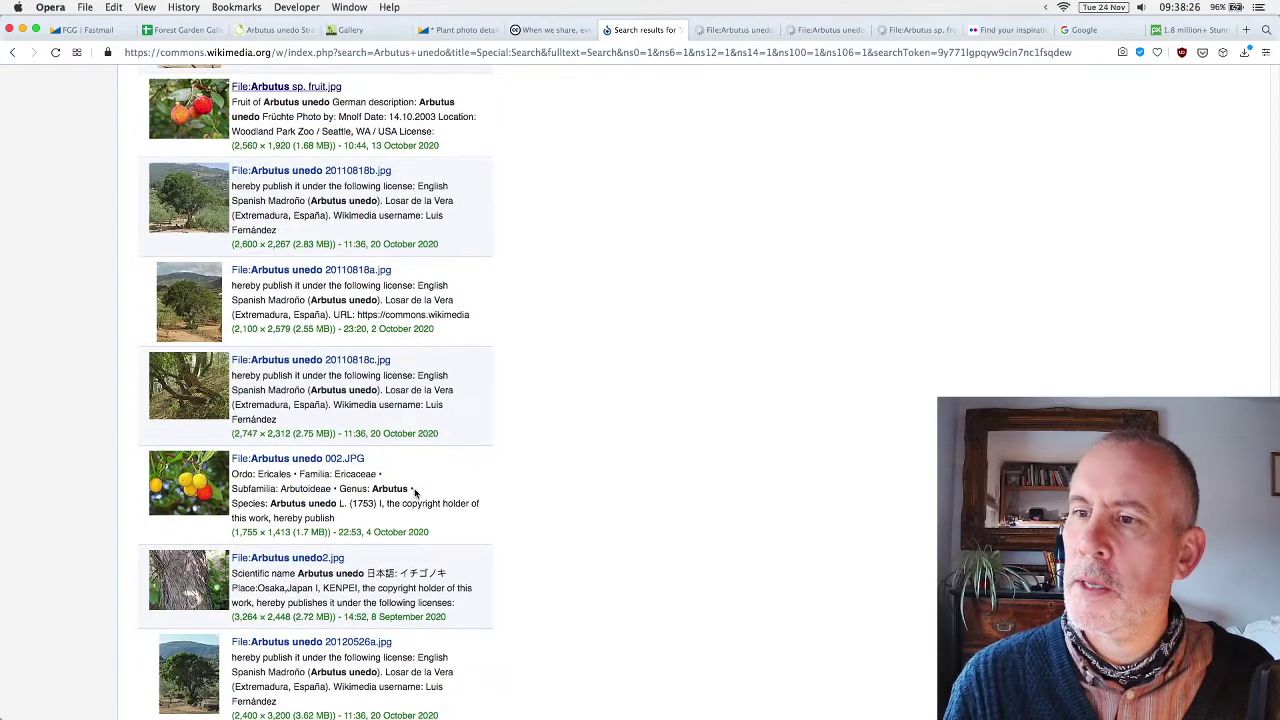
left_click(294, 522, "super")
scroll(390, 518, "down", 2)
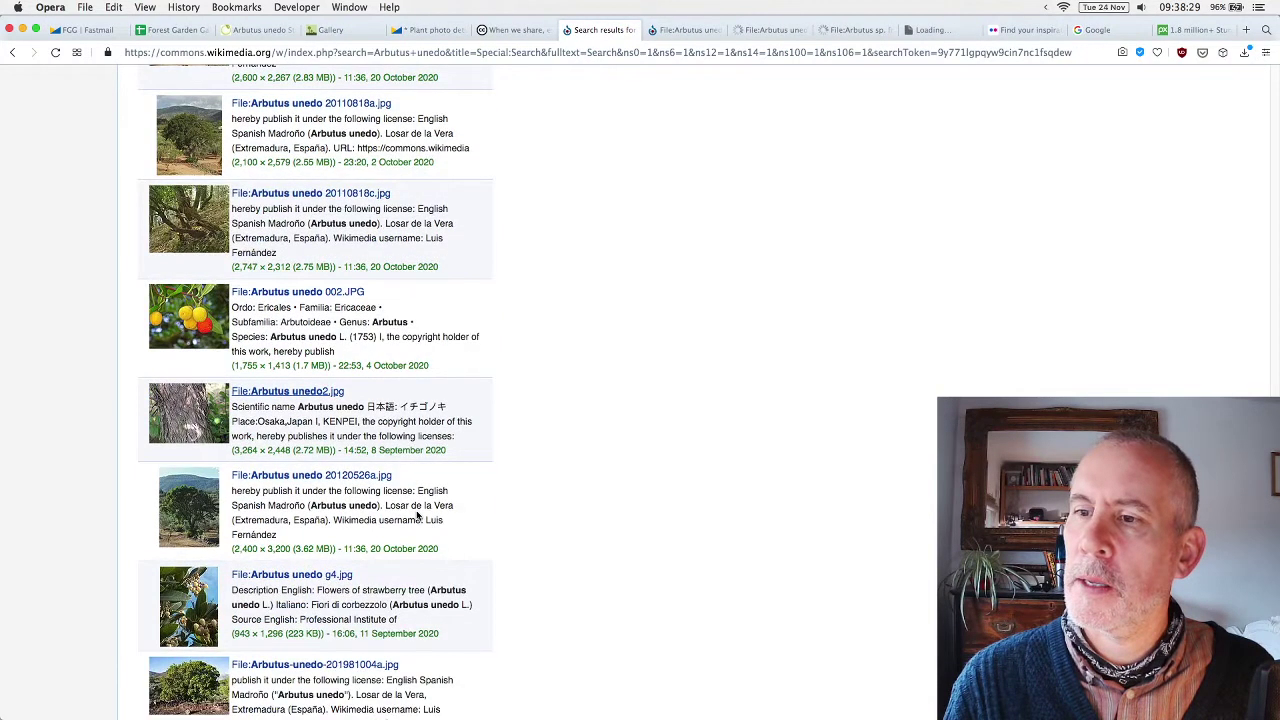
scroll(418, 515, "down", 2)
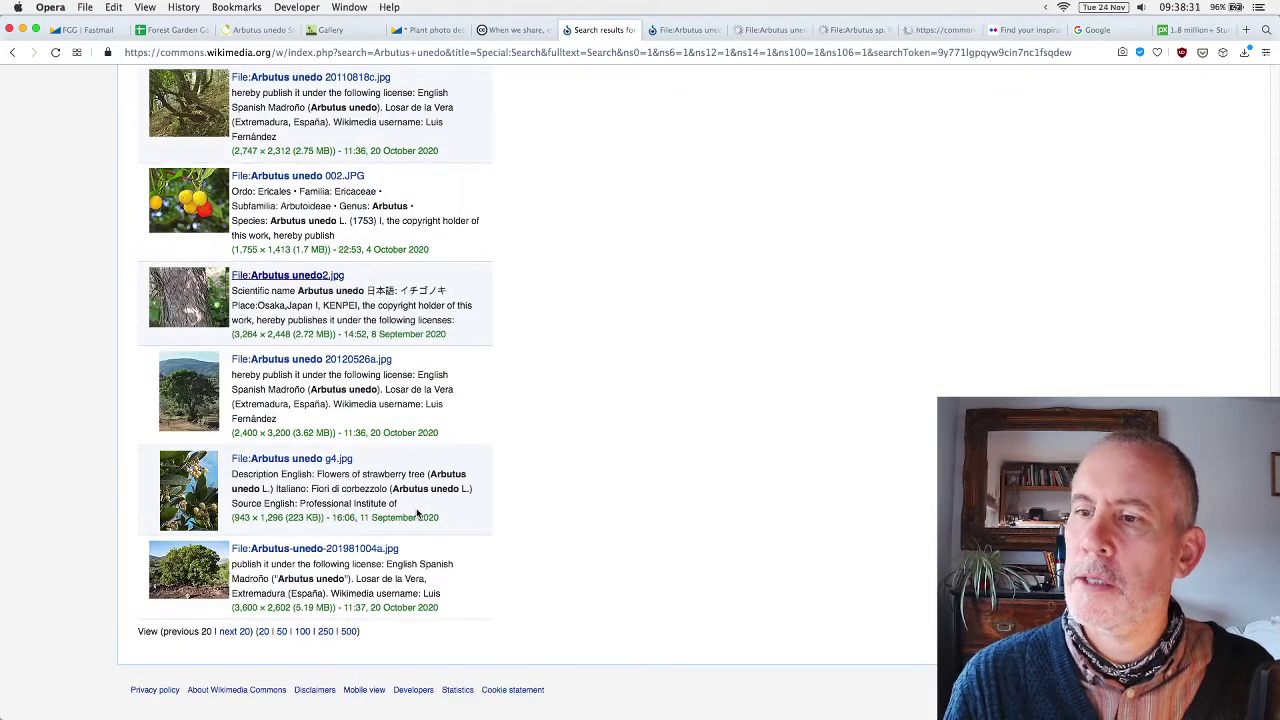
scroll(418, 513, "up", 10)
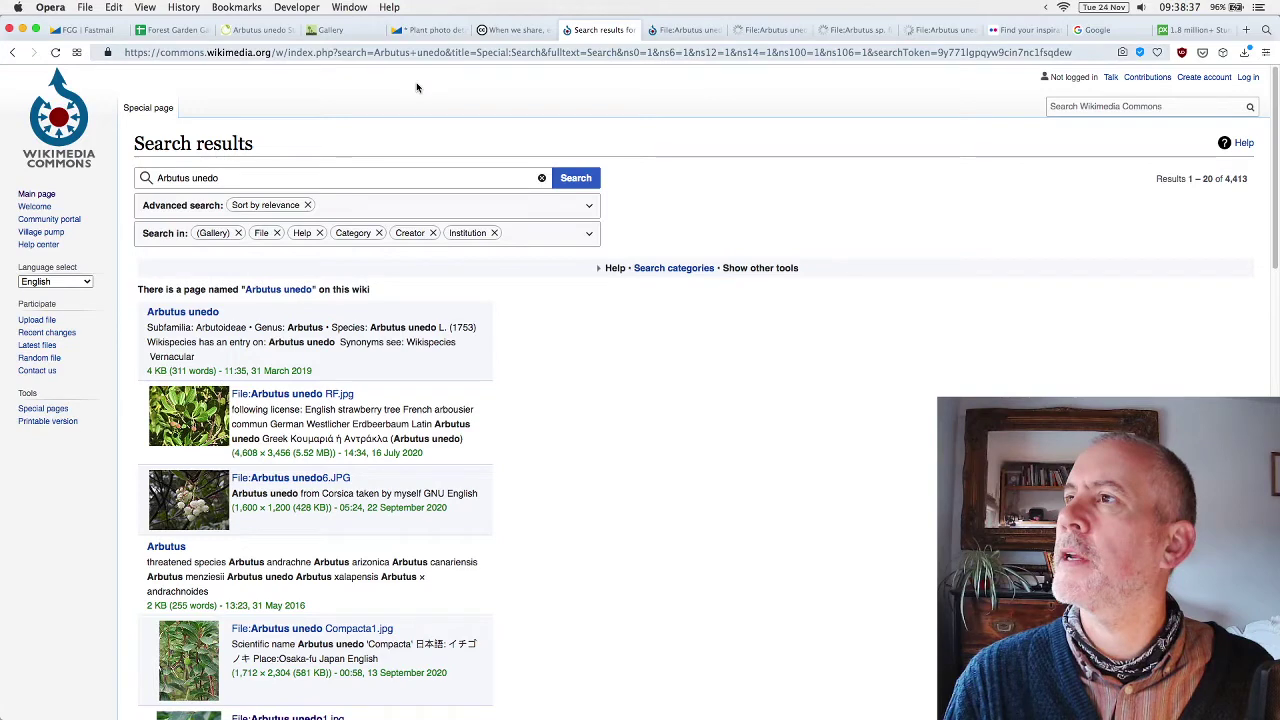
left_click(567, 29)
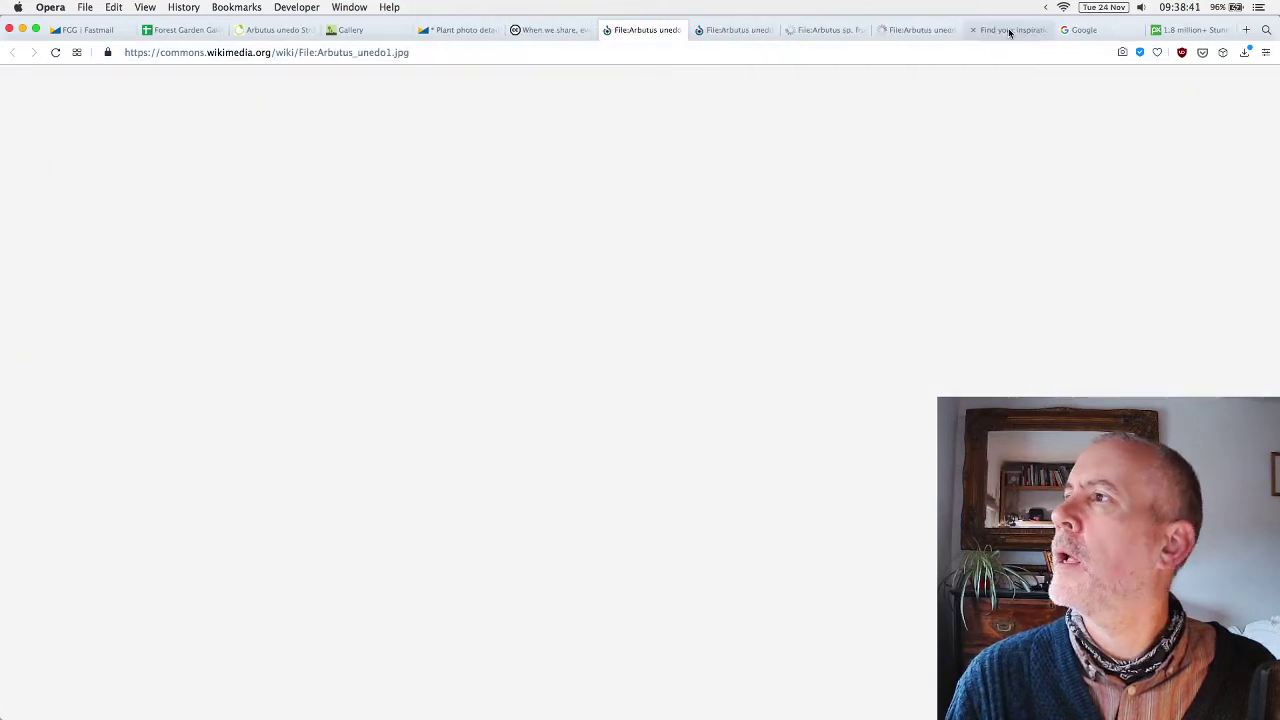
Search Flickr photos for Arbutus unedo, restrict the license to All creative commons and reload the results.
left_click(1010, 31)
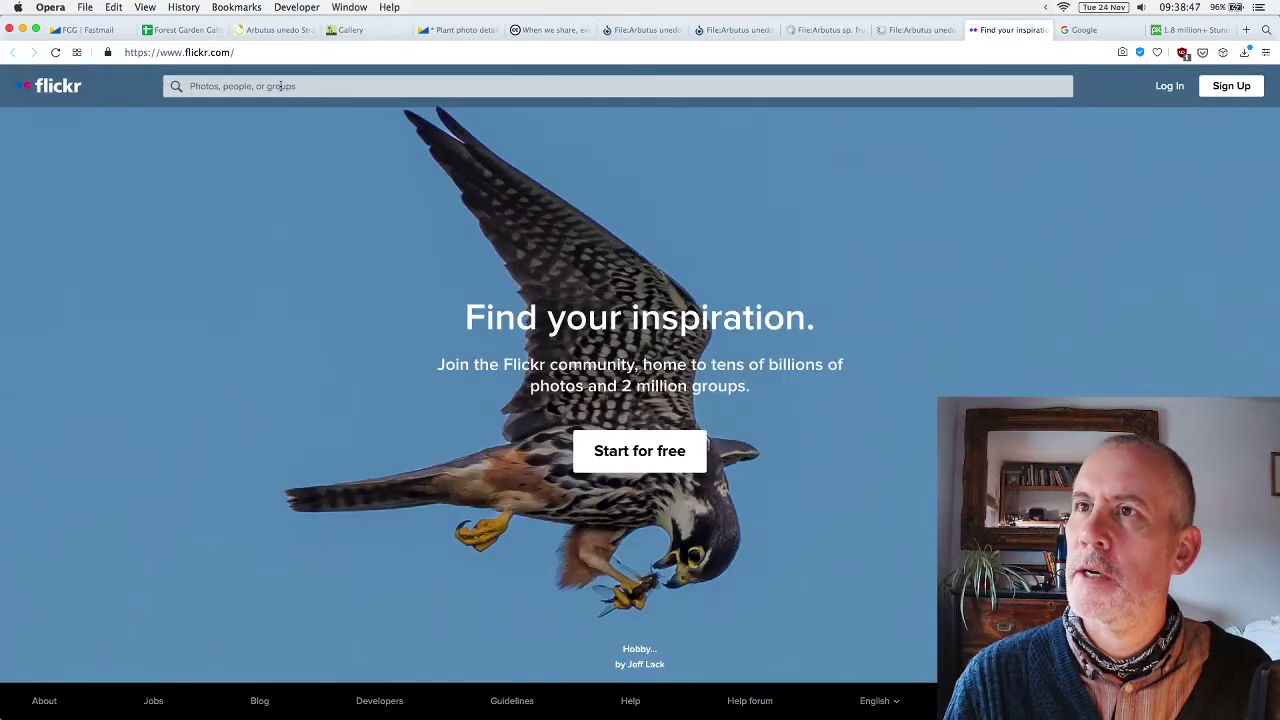
left_click(280, 86)
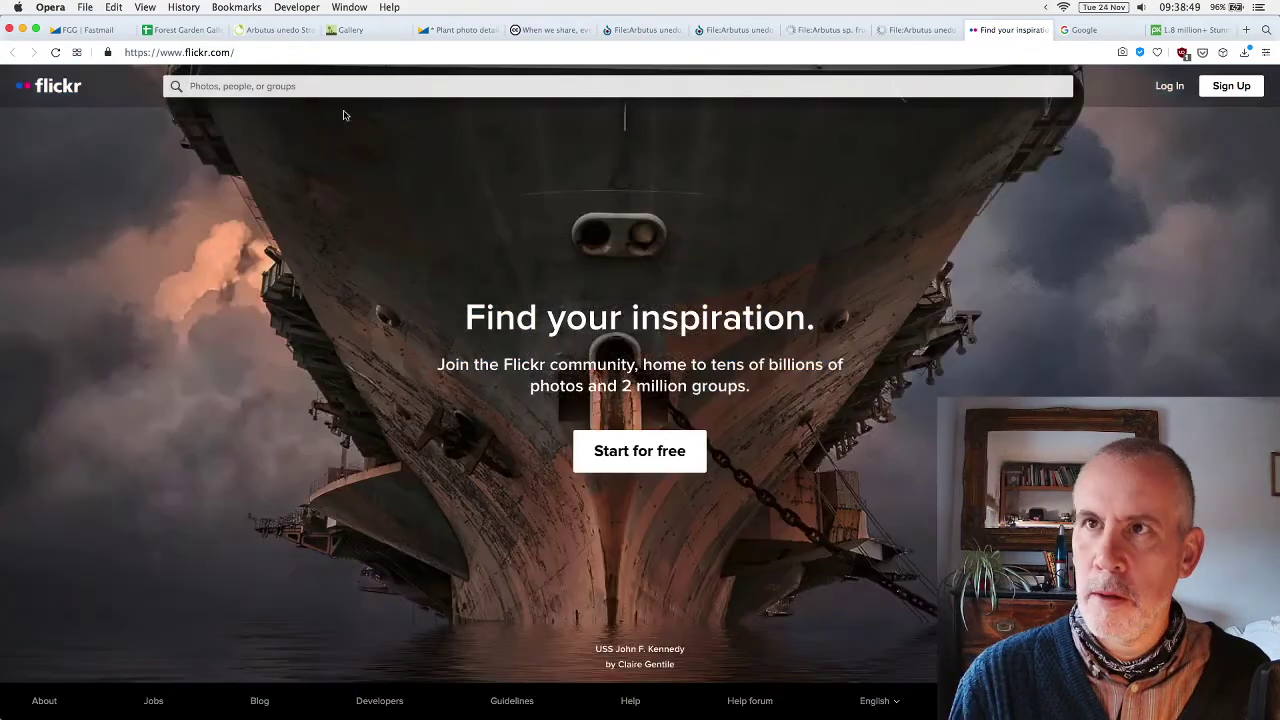
type("Arbutus unedo")
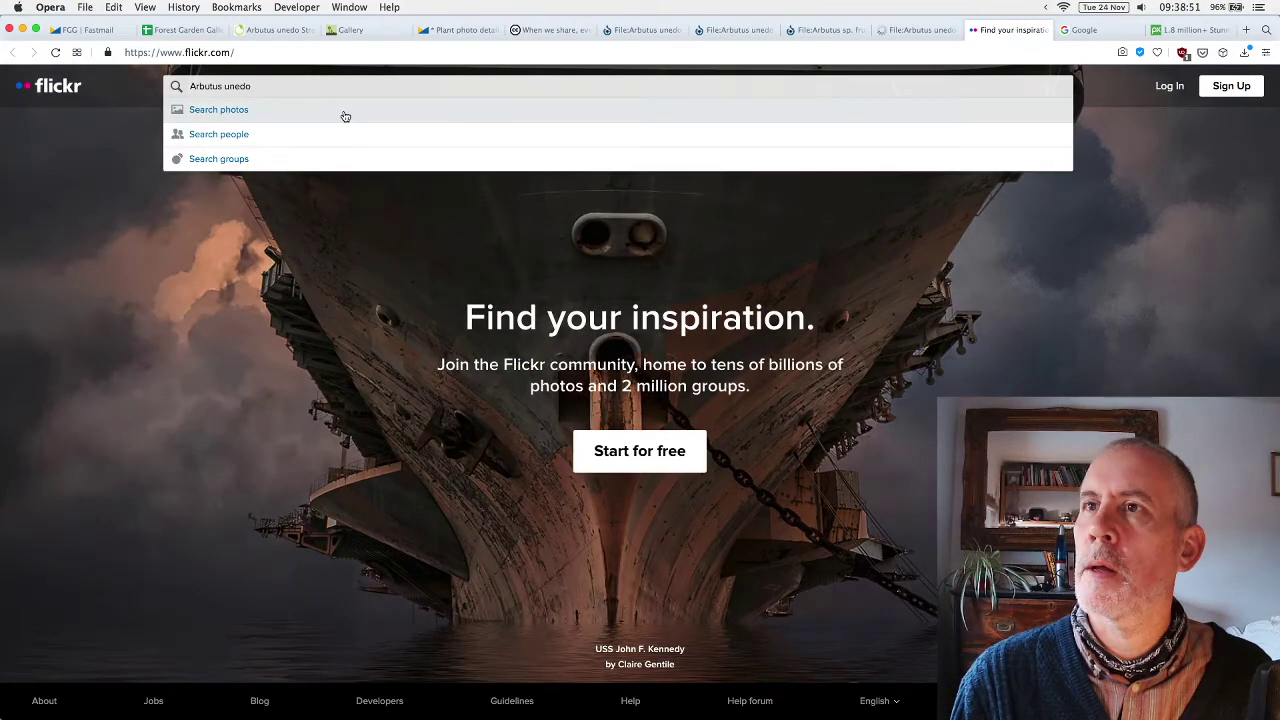
left_click(345, 117)
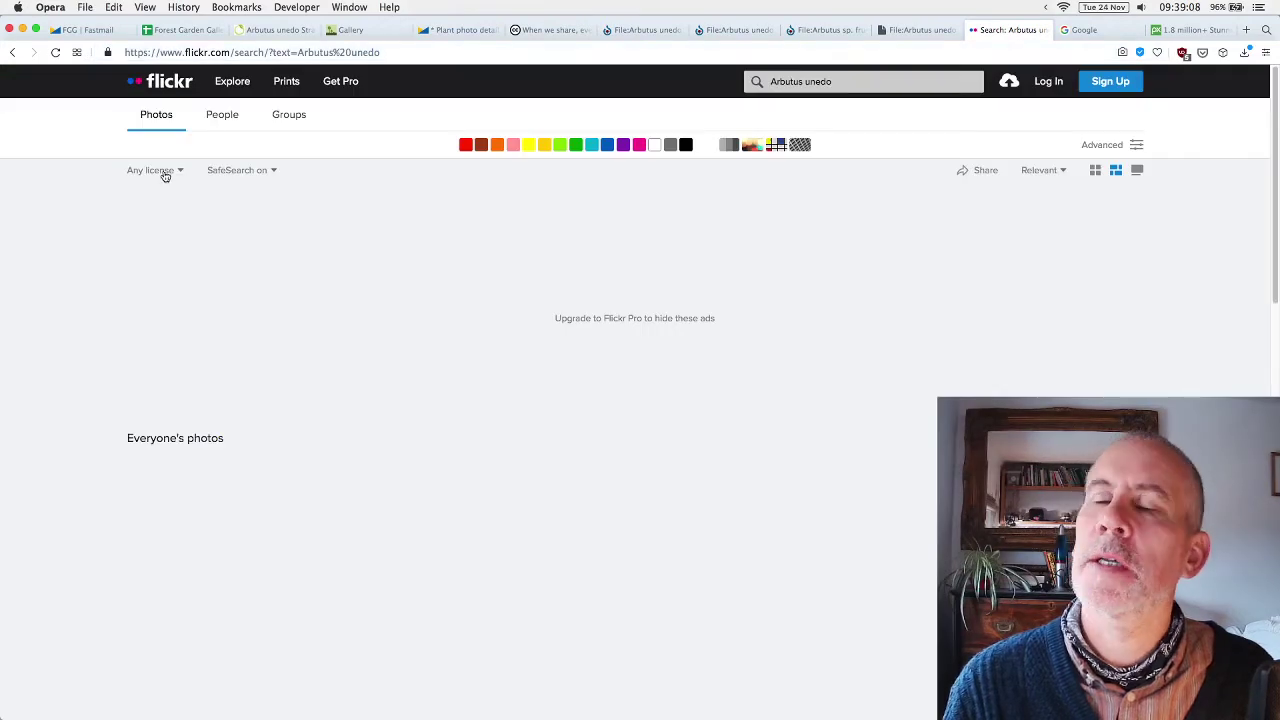
left_click(166, 174)
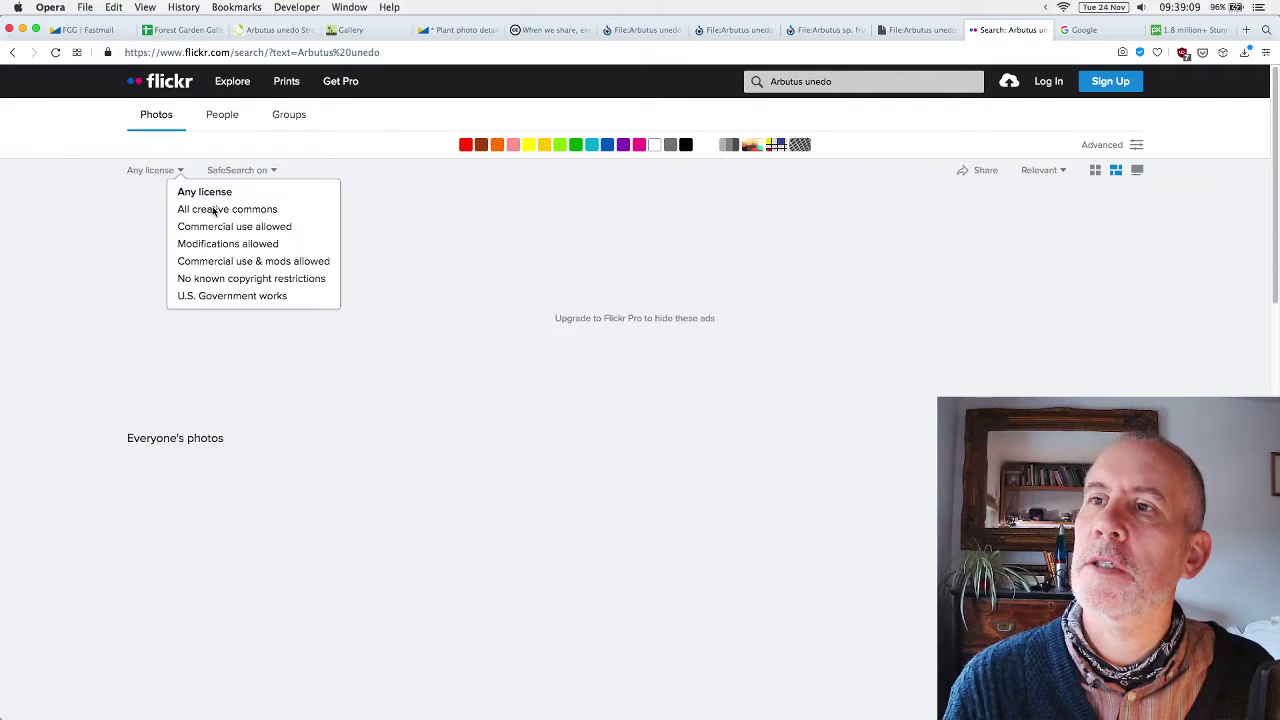
left_click(213, 209)
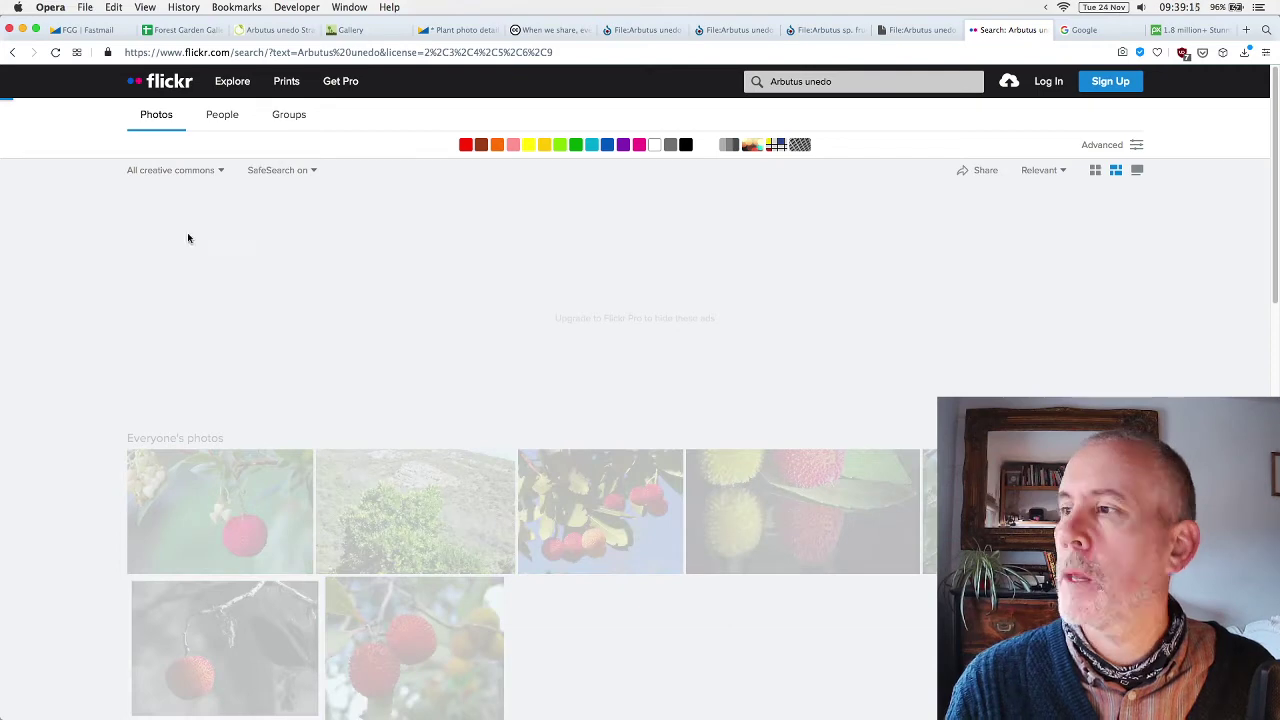
scroll(190, 242, "down", 3)
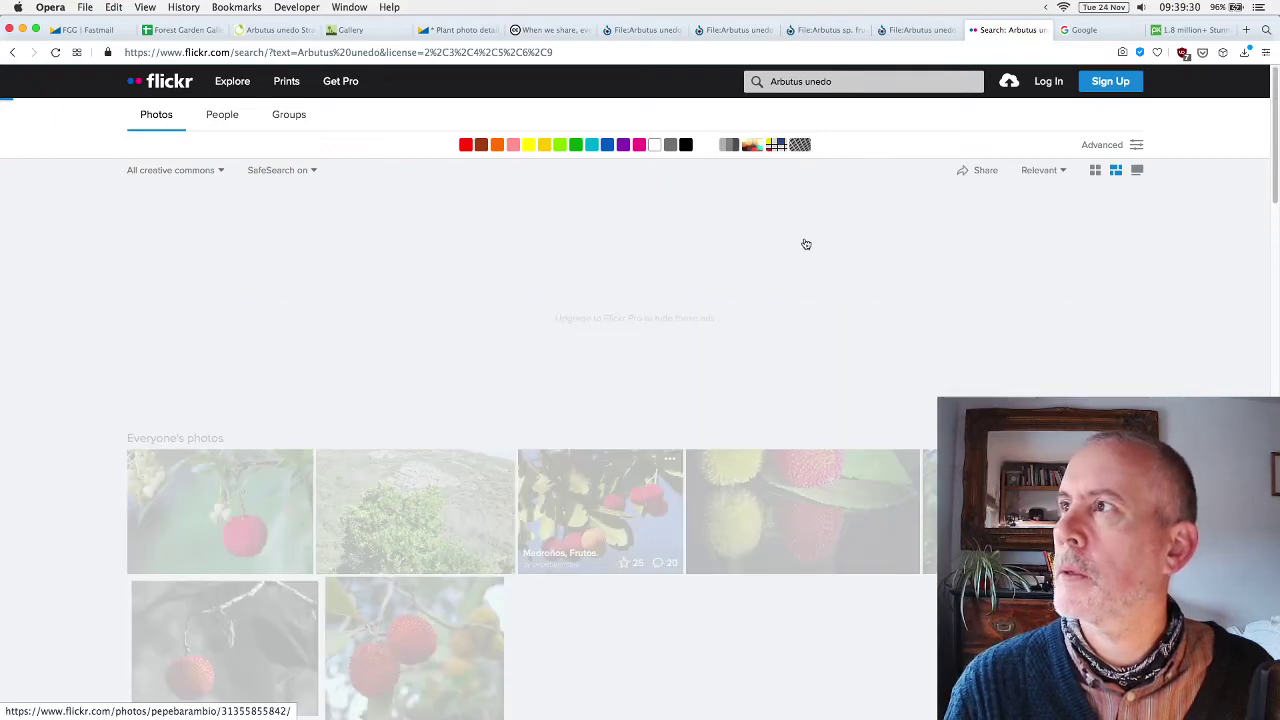
left_click(55, 53)
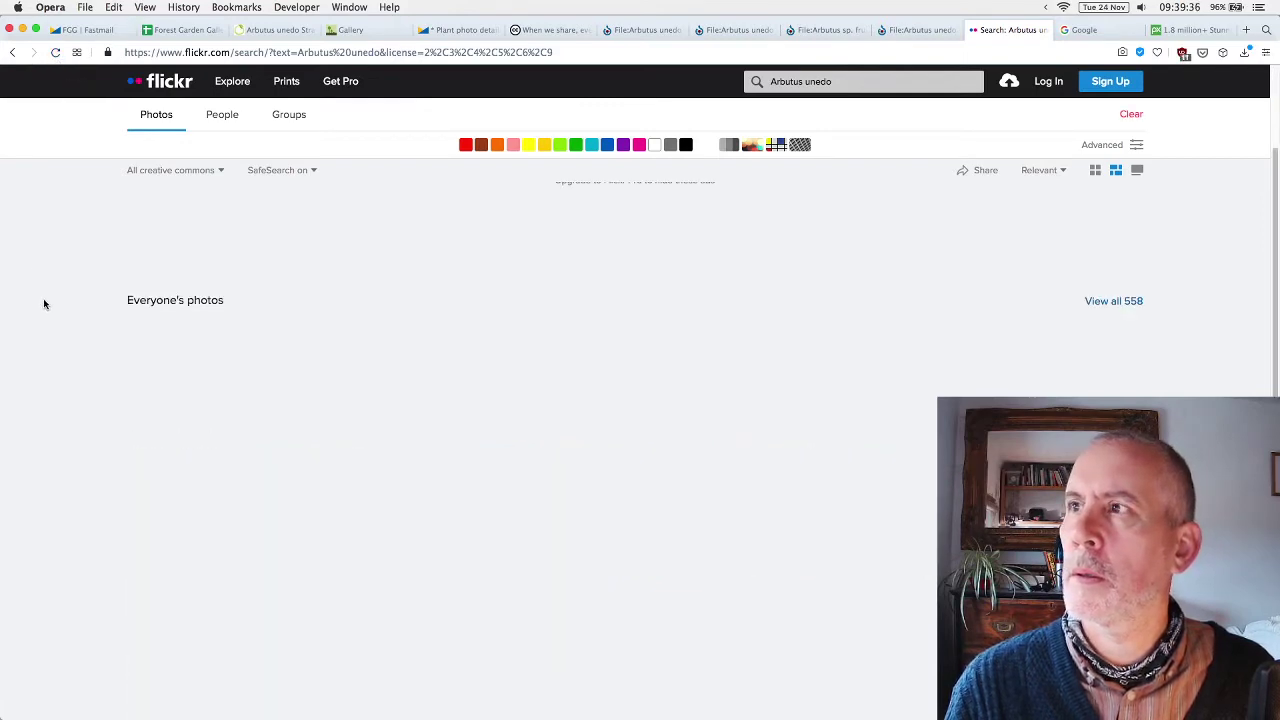
Close the Google page, search Pixabay for Arbutus unedo, open the red fruit cluster photo and recheck the Flickr results.
left_click(1084, 30)
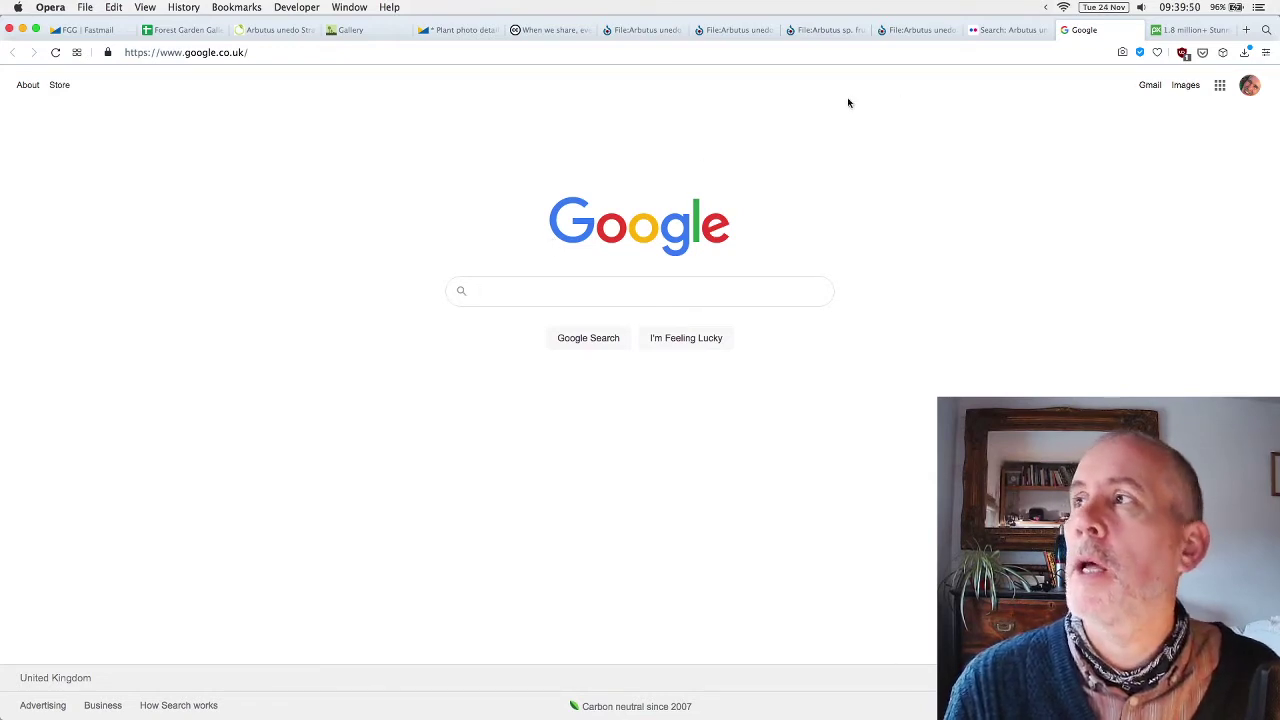
left_click(1066, 32)
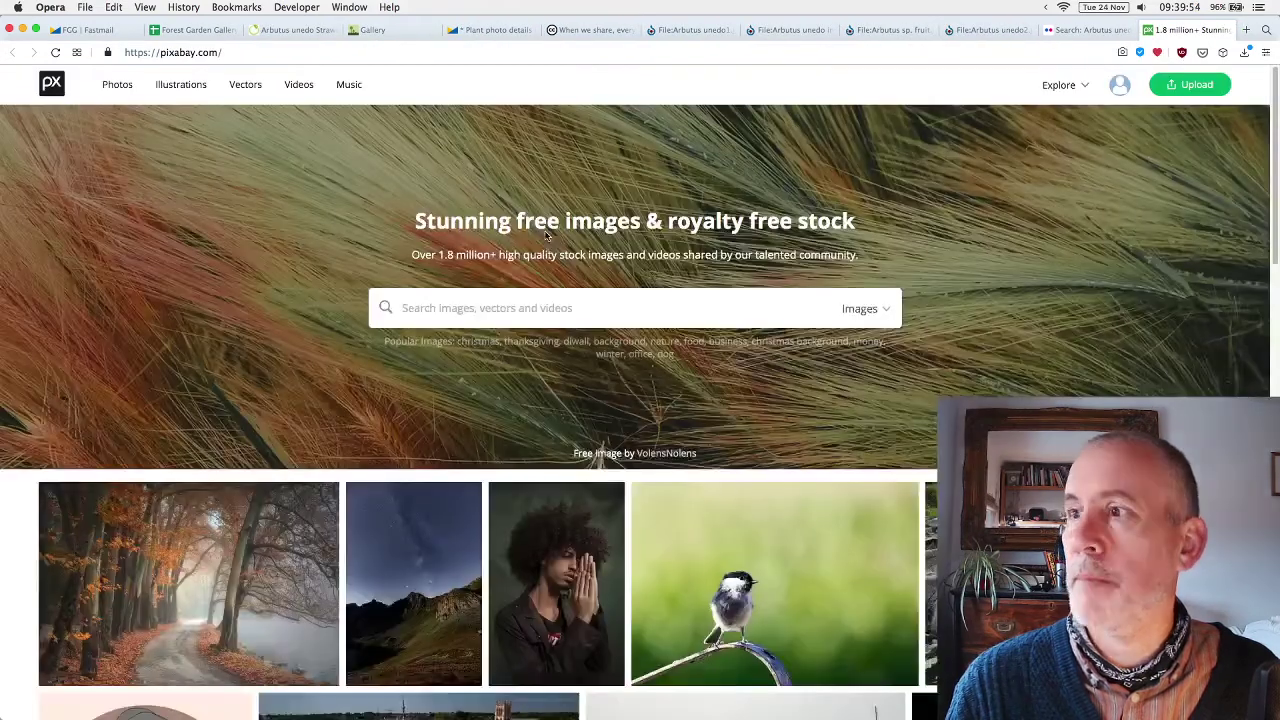
left_click(488, 312)
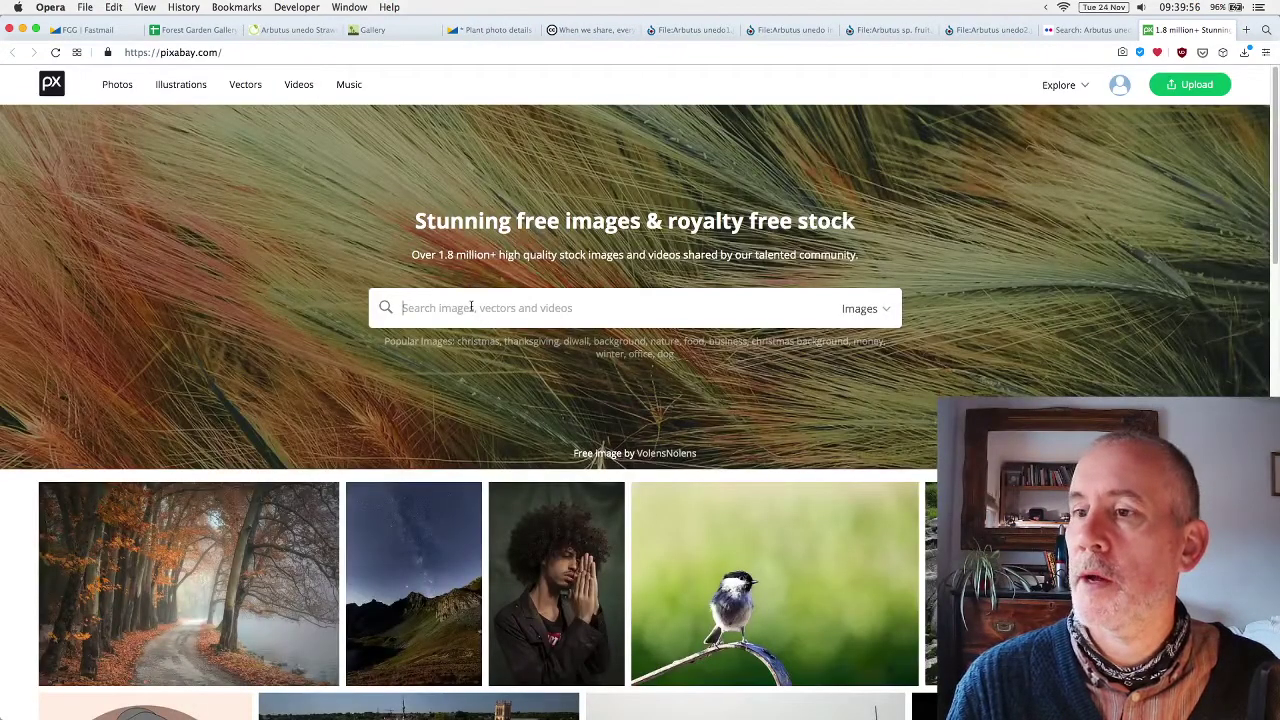
type("Arbutus unedo")
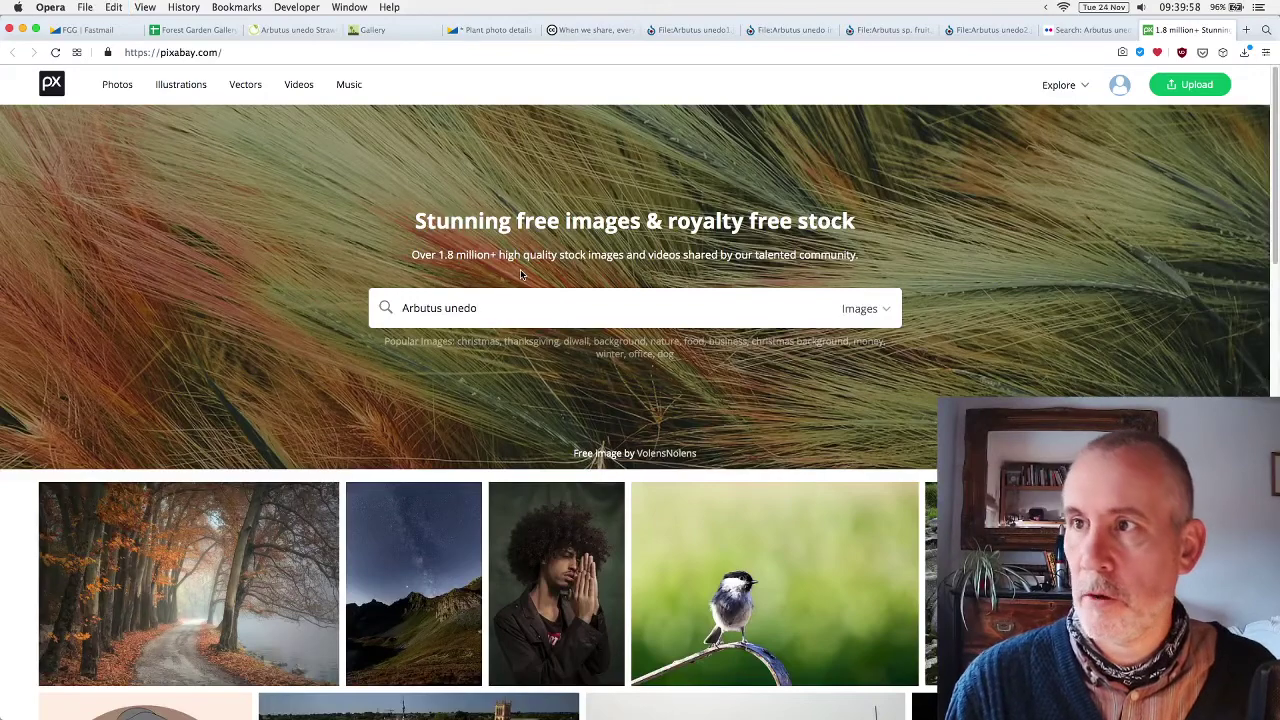
key("Return")
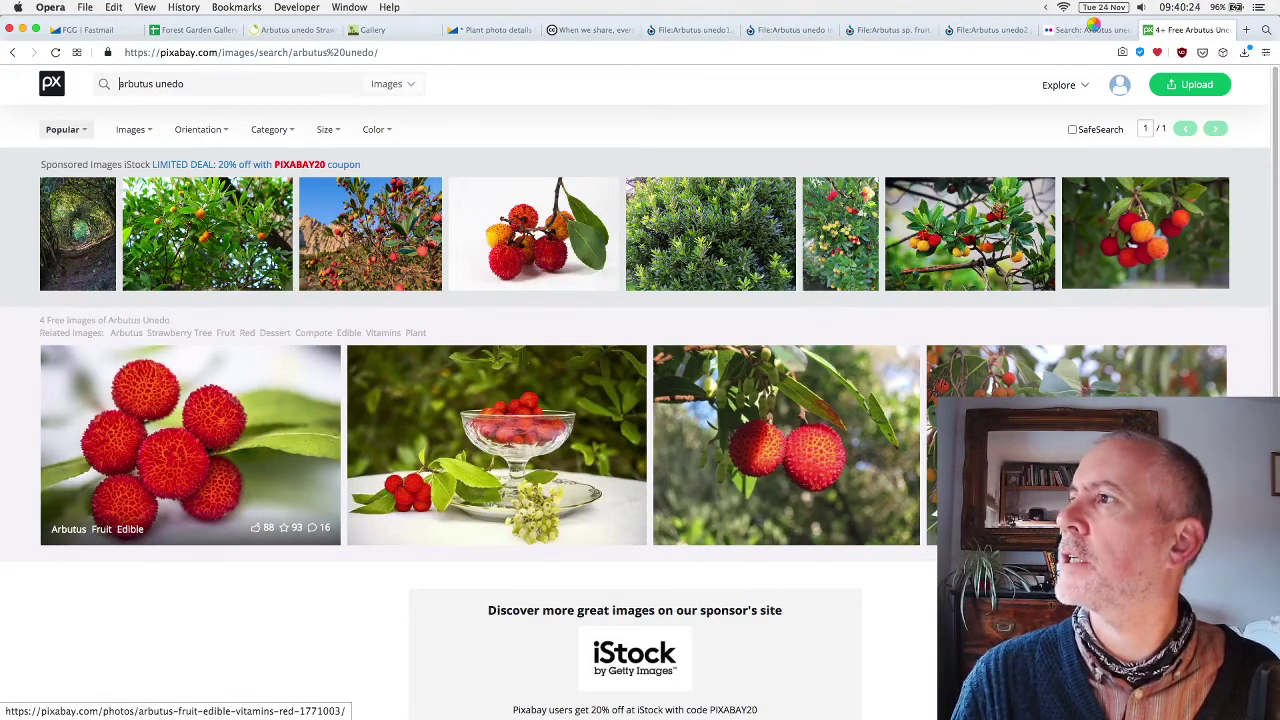
left_click(1093, 28)
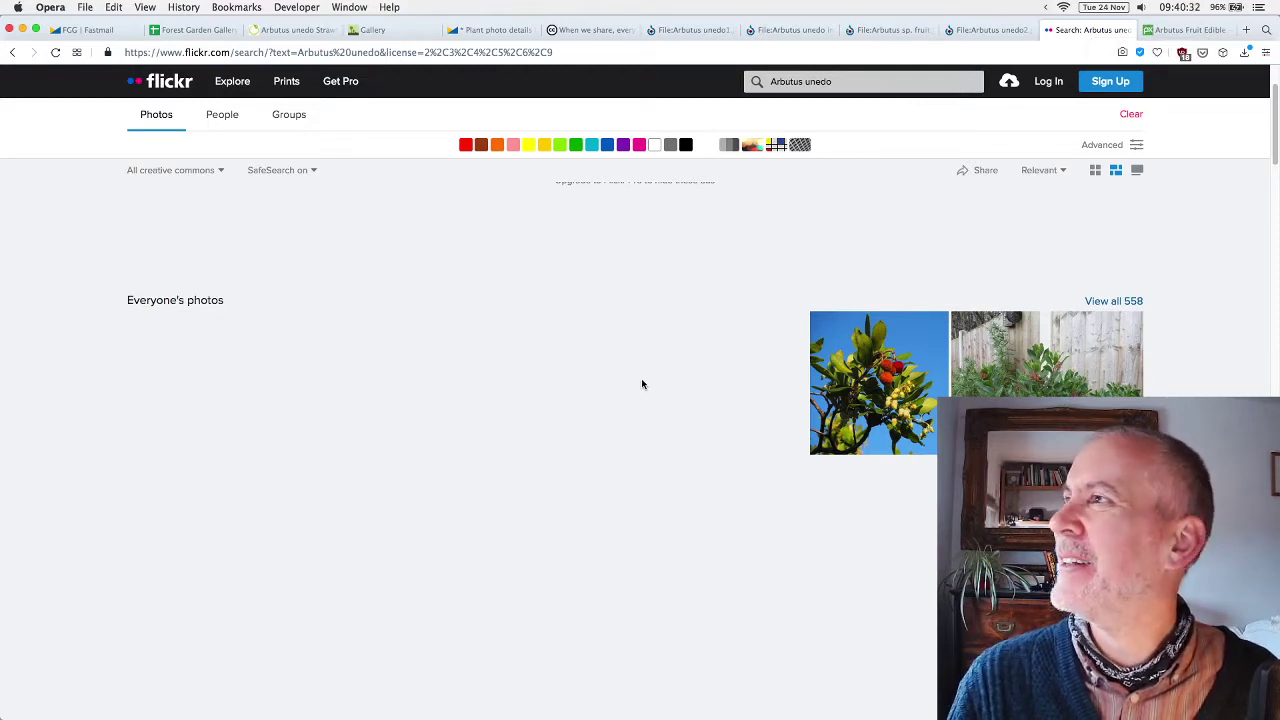
Copy the address of the Arbutus unedo1.jpg Wikimedia page into the URL line of Photo 1 in the email.
left_click(688, 33)
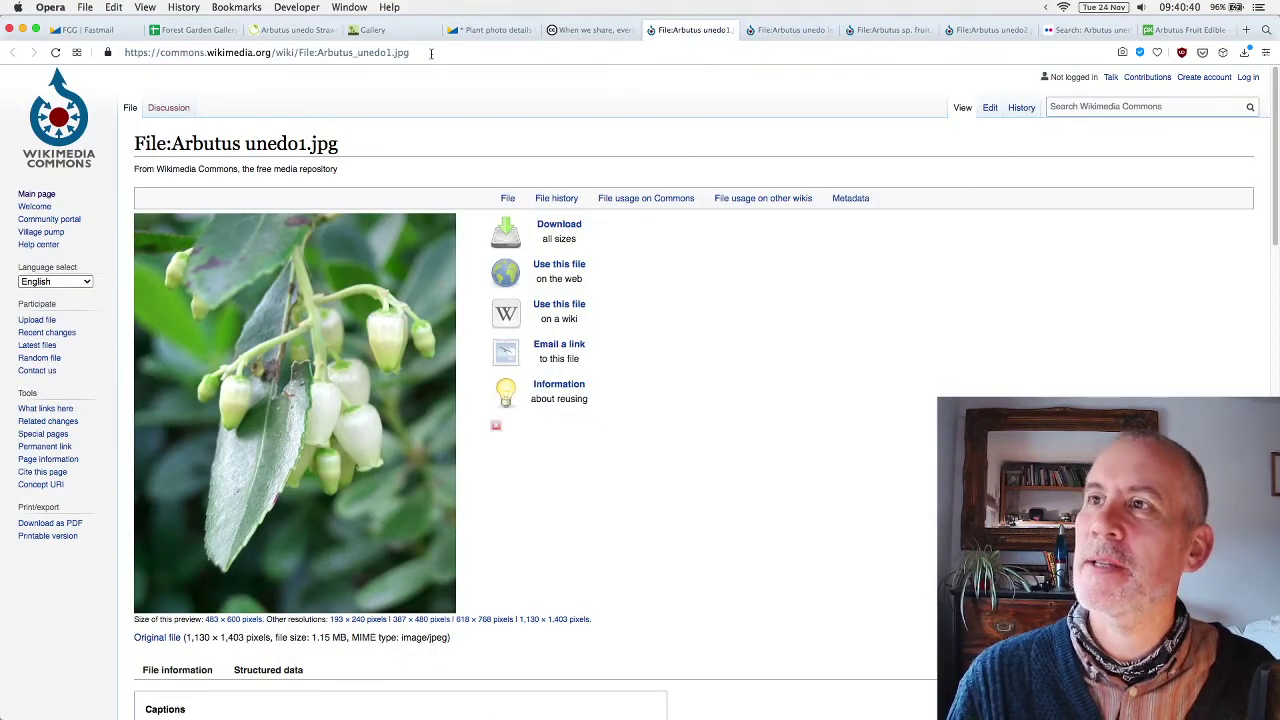
left_click(428, 55)
key("super+c")
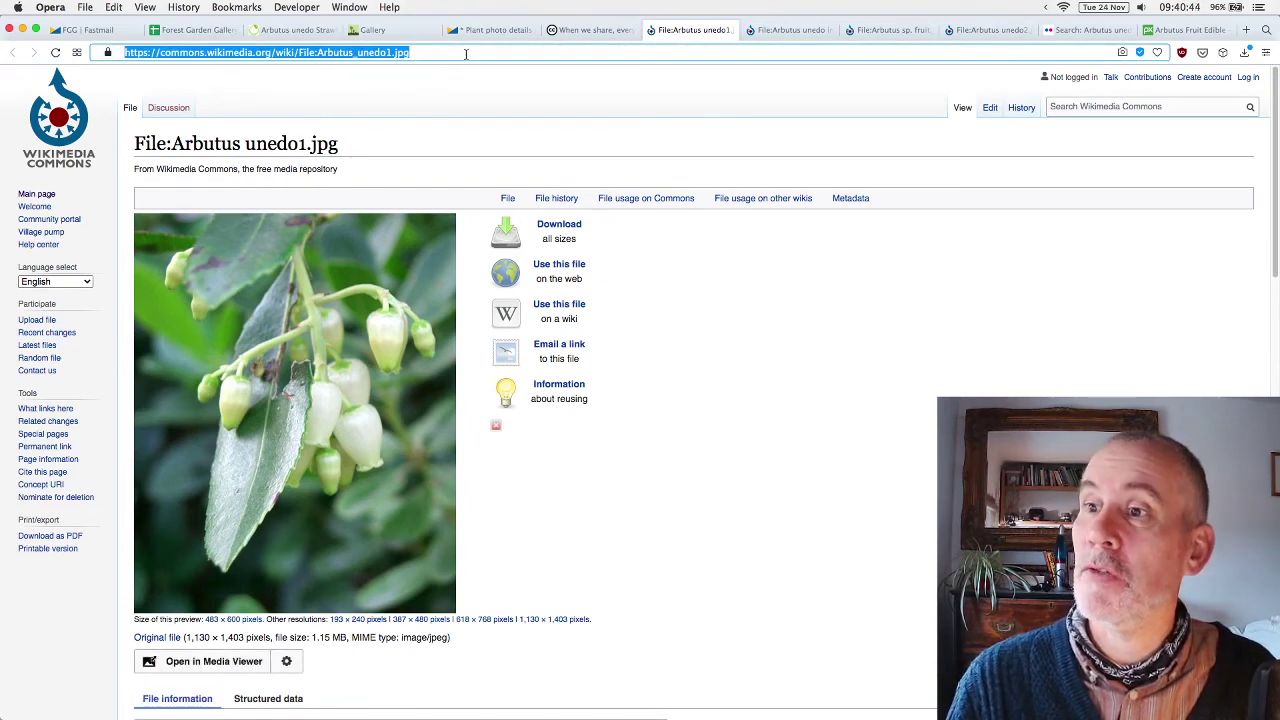
left_click(490, 29)
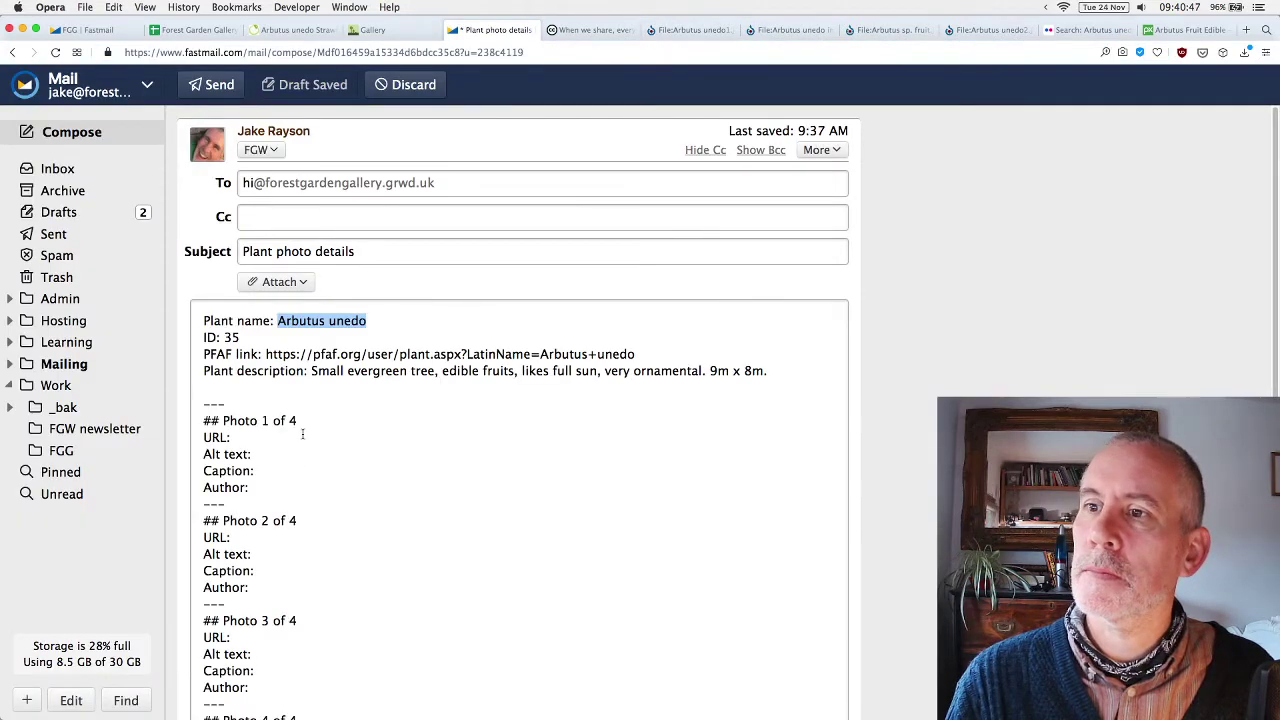
left_click(302, 437)
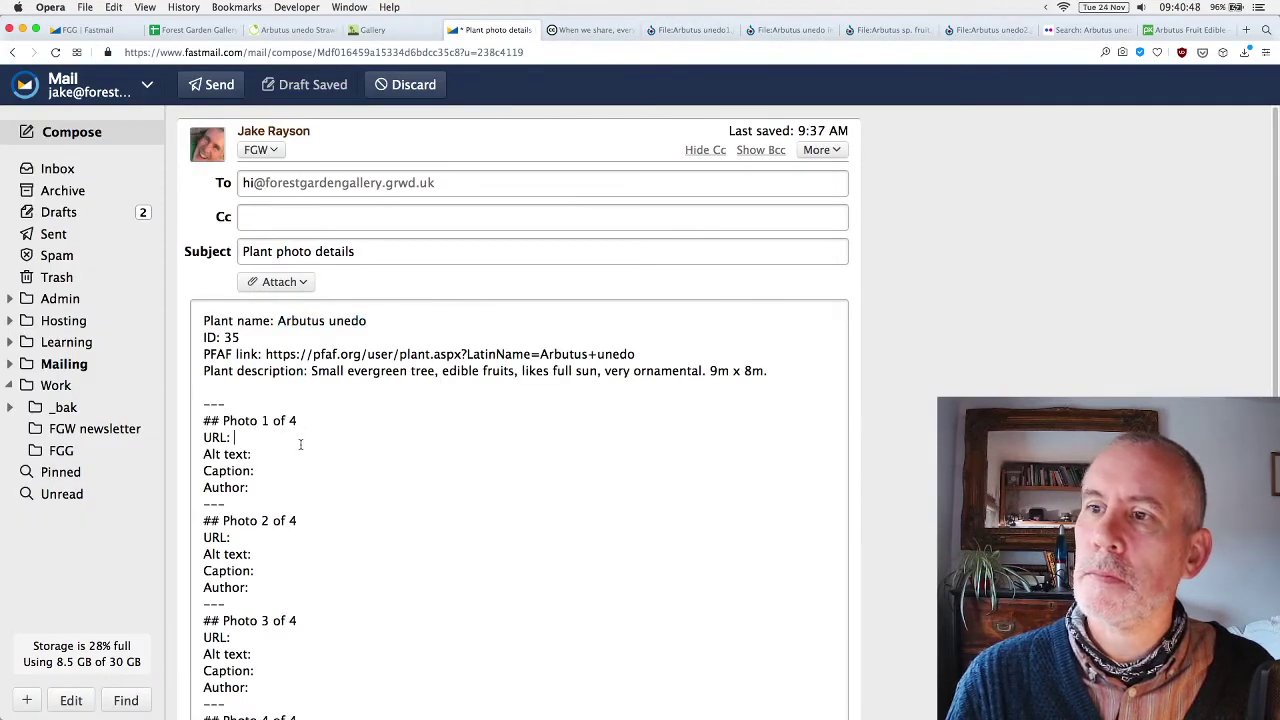
key("super+v")
Give Photo 1 the alt text "Small white blossom" and the caption "Strawberry Tree blossom".
key("Down")
type("Small white tree flower")
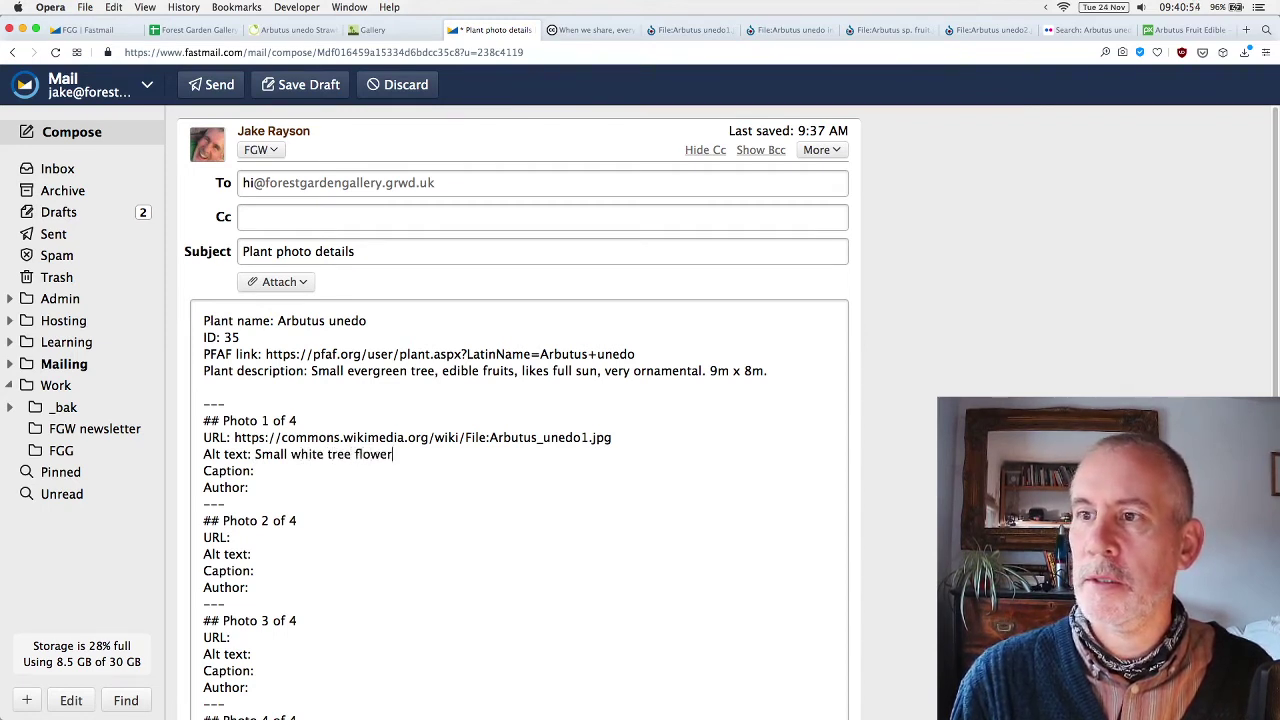
key("shift+alt+Left")
type("blossom")
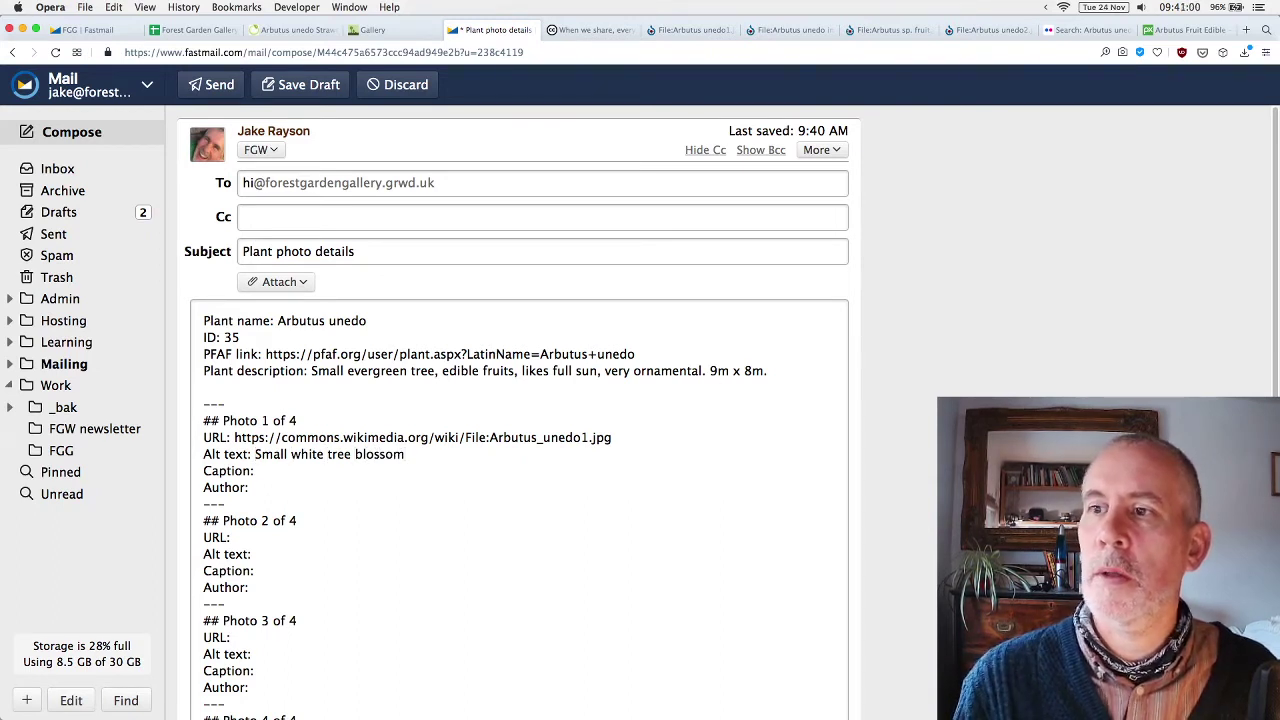
key("alt+Left")
key("shift+alt+Left")
key("BackSpace")
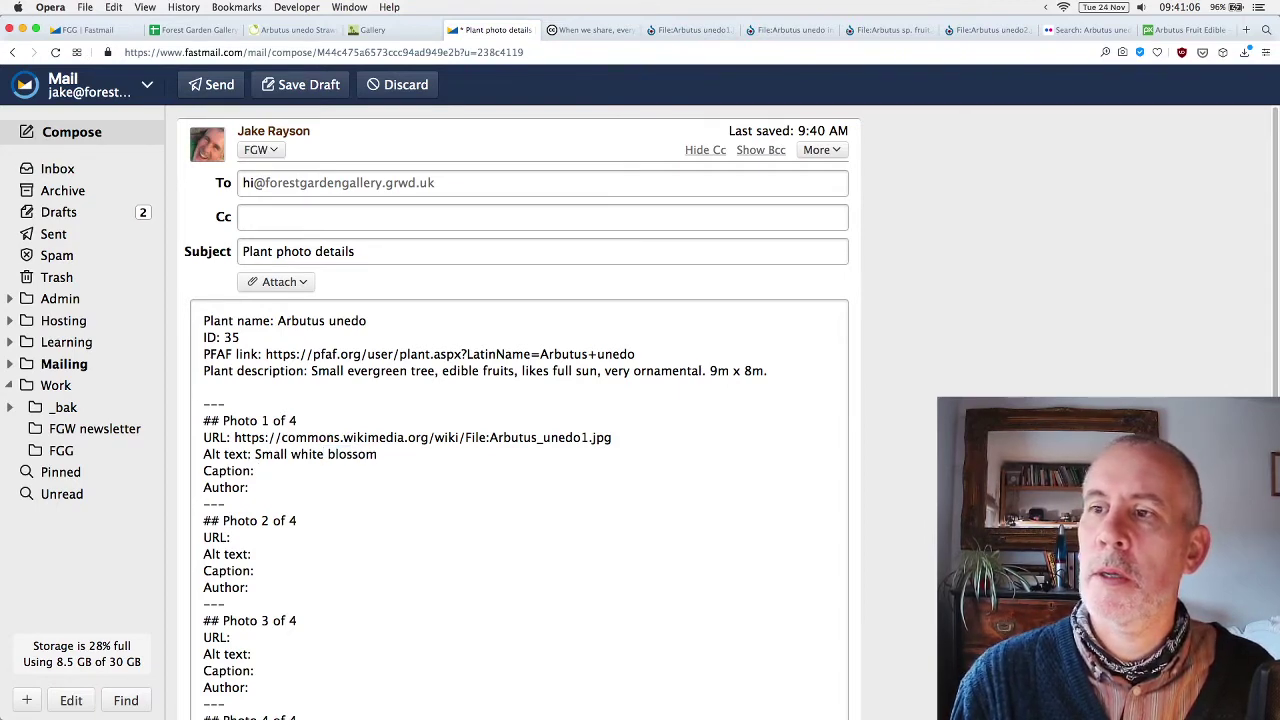
type("traw")
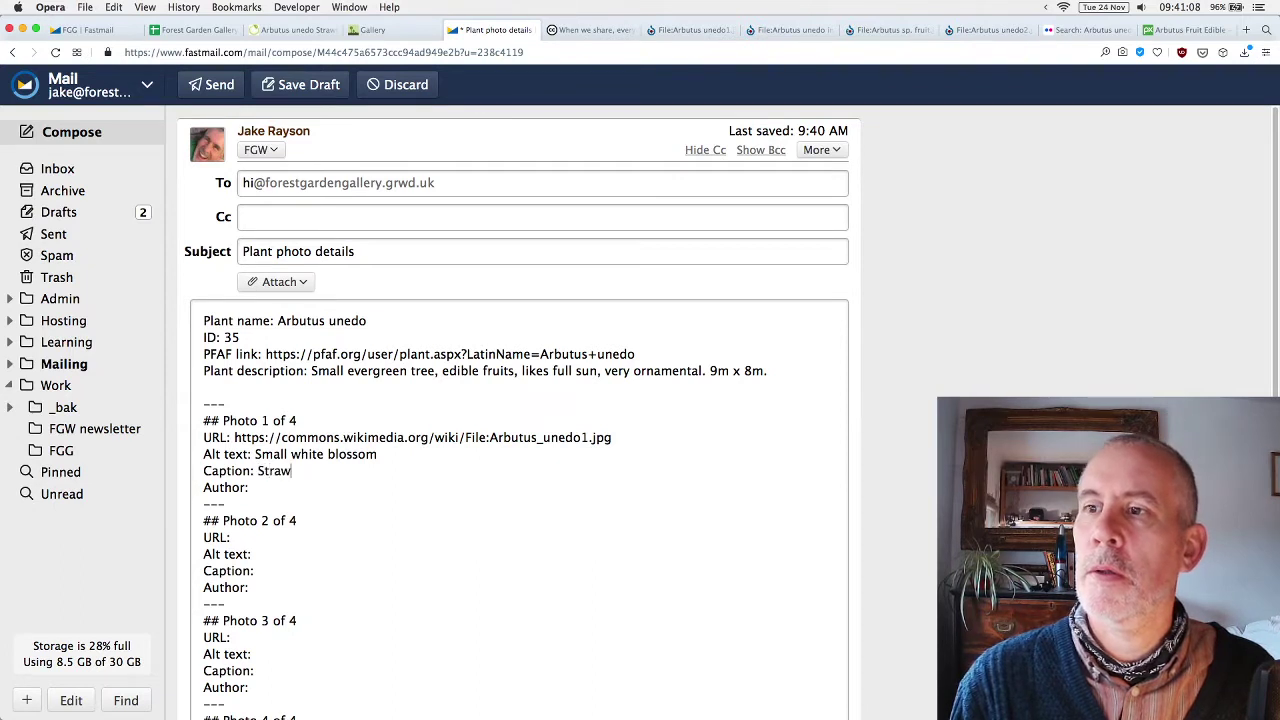
type("berry Tree blossom")
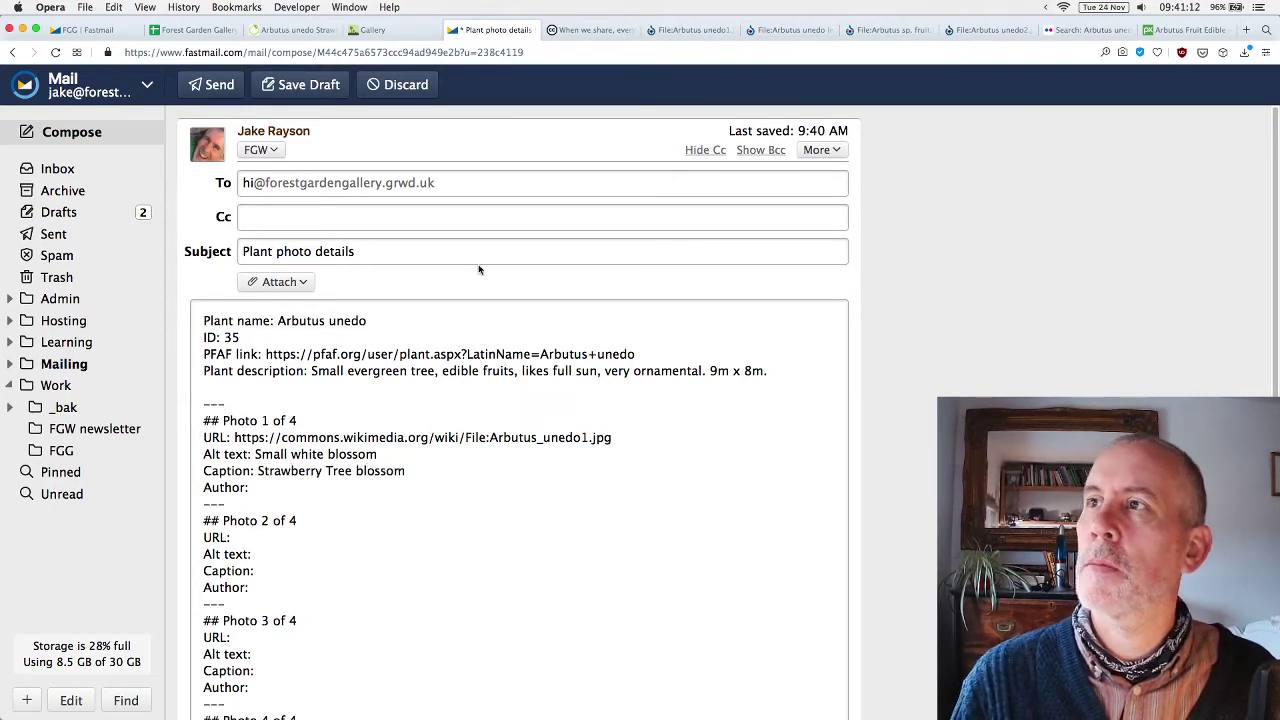
Copy the author's name from the Arbutus unedo1.jpg Wikimedia page into the Author line of Photo 1 in the email.
left_click(708, 31)
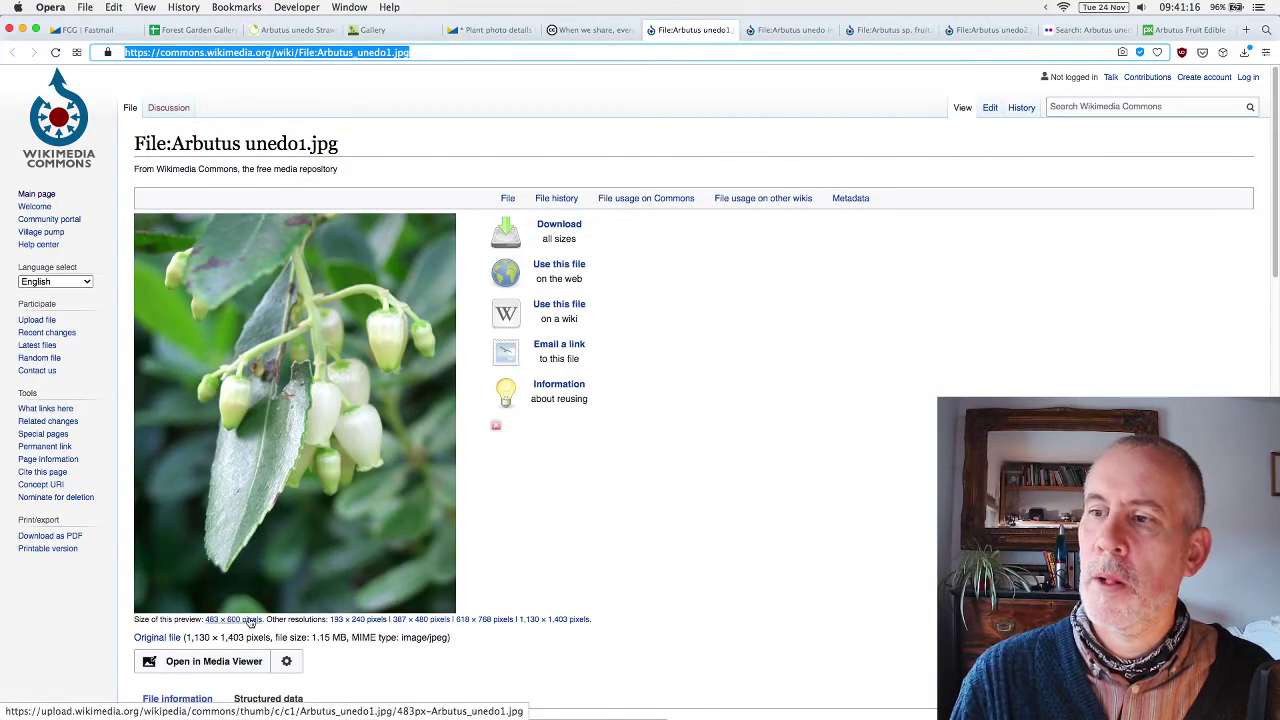
scroll(300, 605, "down", 1)
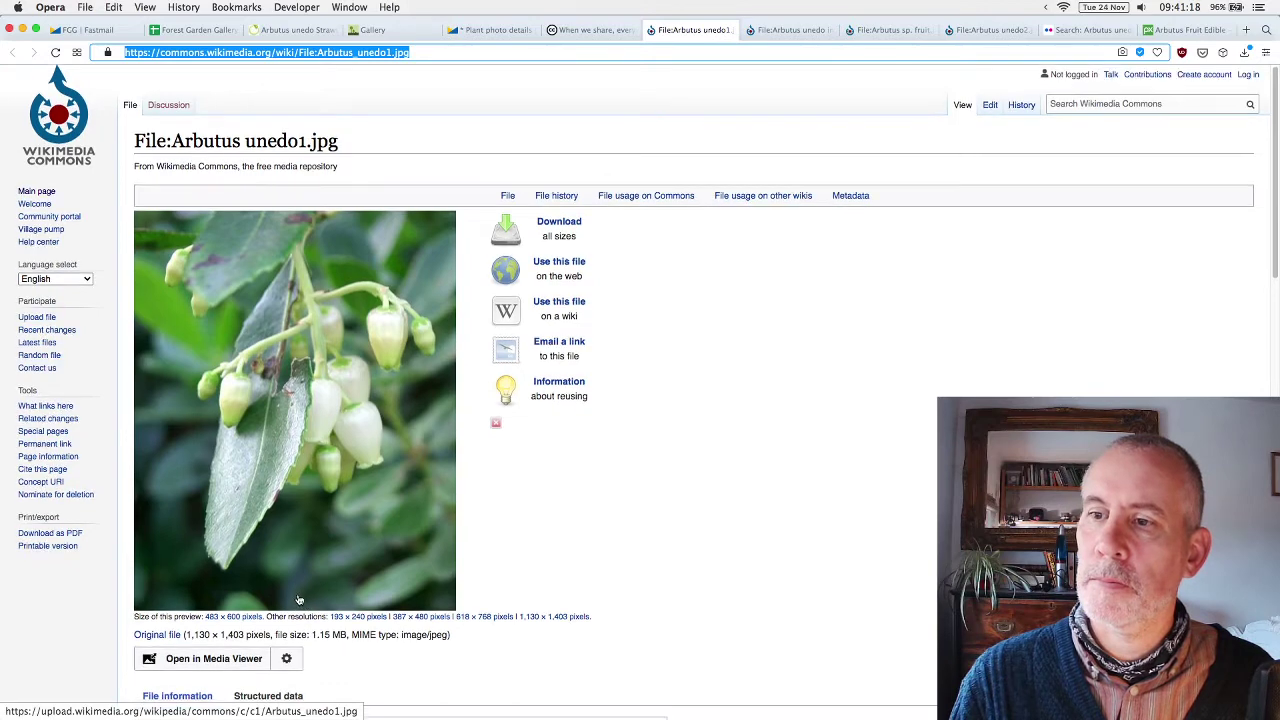
scroll(300, 598, "down", 1)
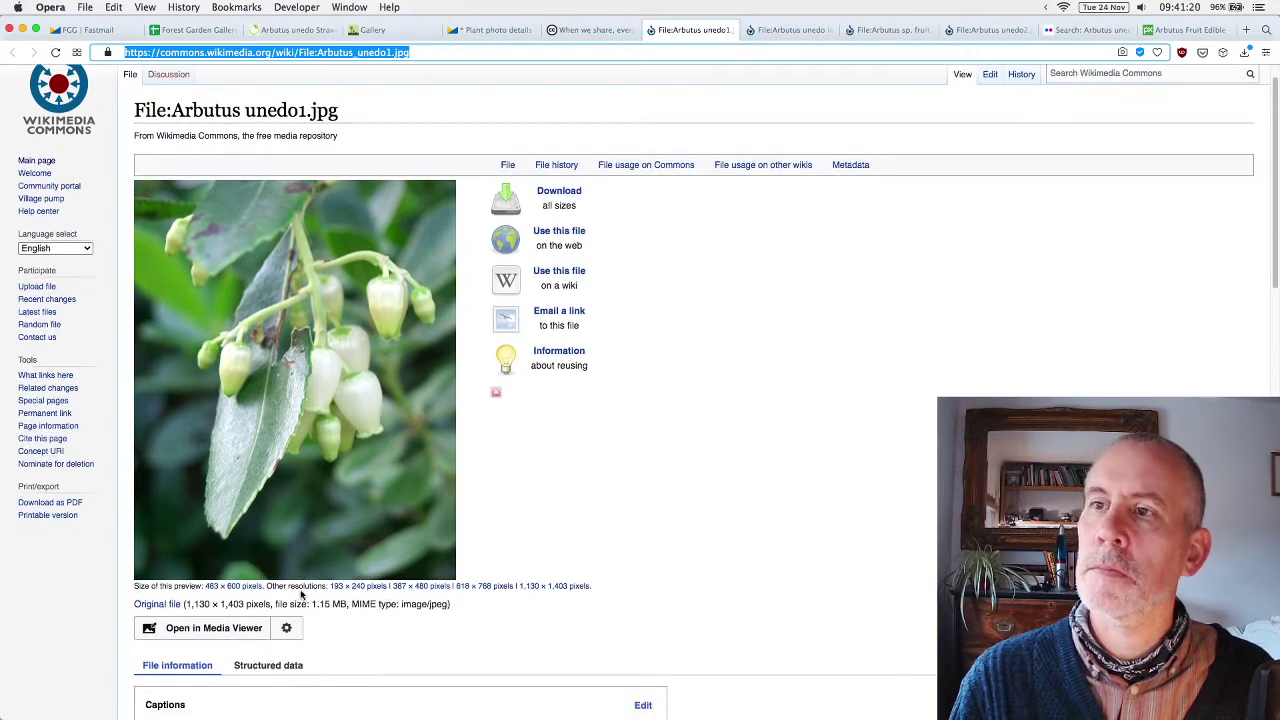
scroll(300, 597, "down", 5)
scroll(314, 571, "down", 1)
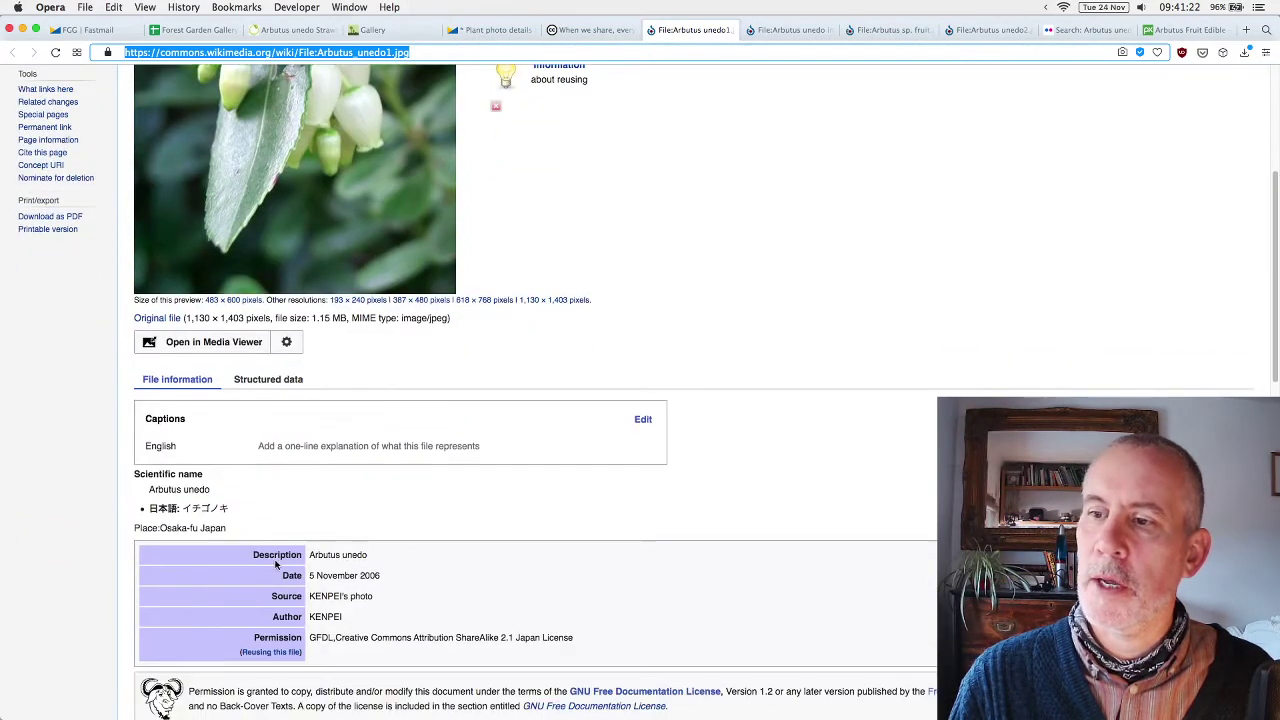
double_click(339, 617)
key("super+c")
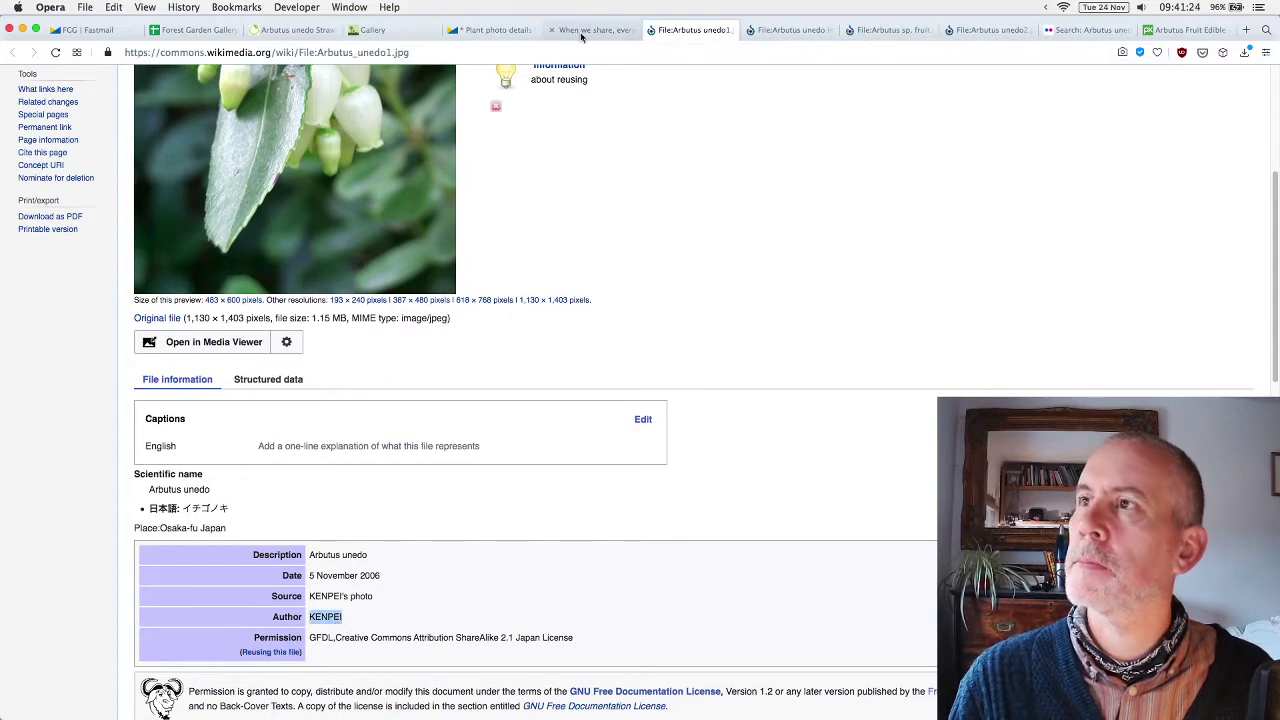
left_click(497, 30)
key("super+v")
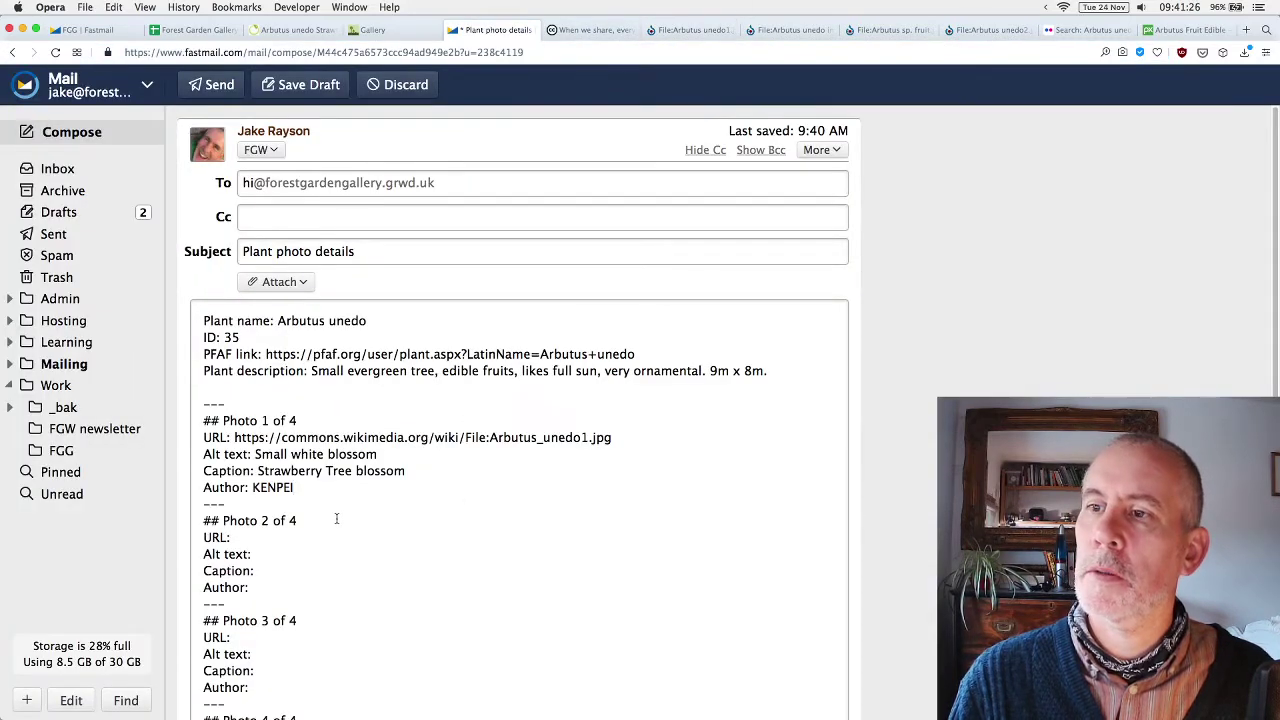
Copy the address of the Arbutus unedo in Partenit.jpg Wikimedia page into the URL line of Photo 2 in the email.
left_click(315, 545)
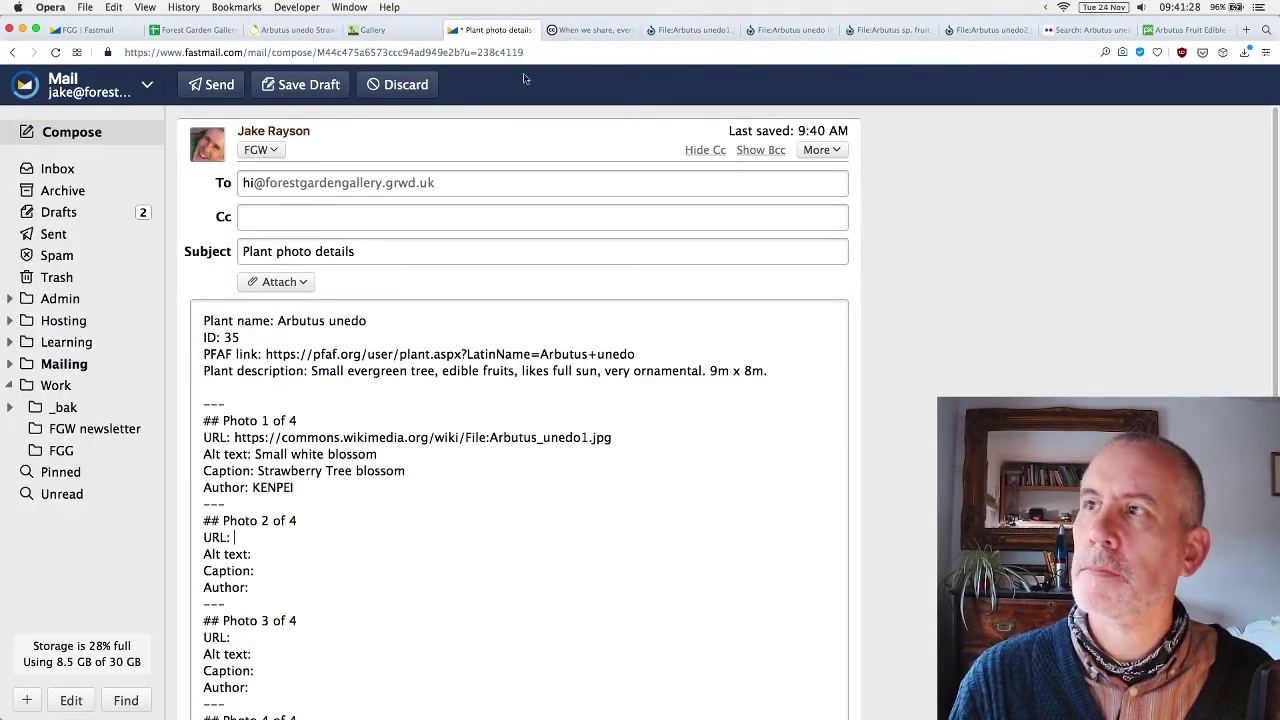
left_click(692, 30)
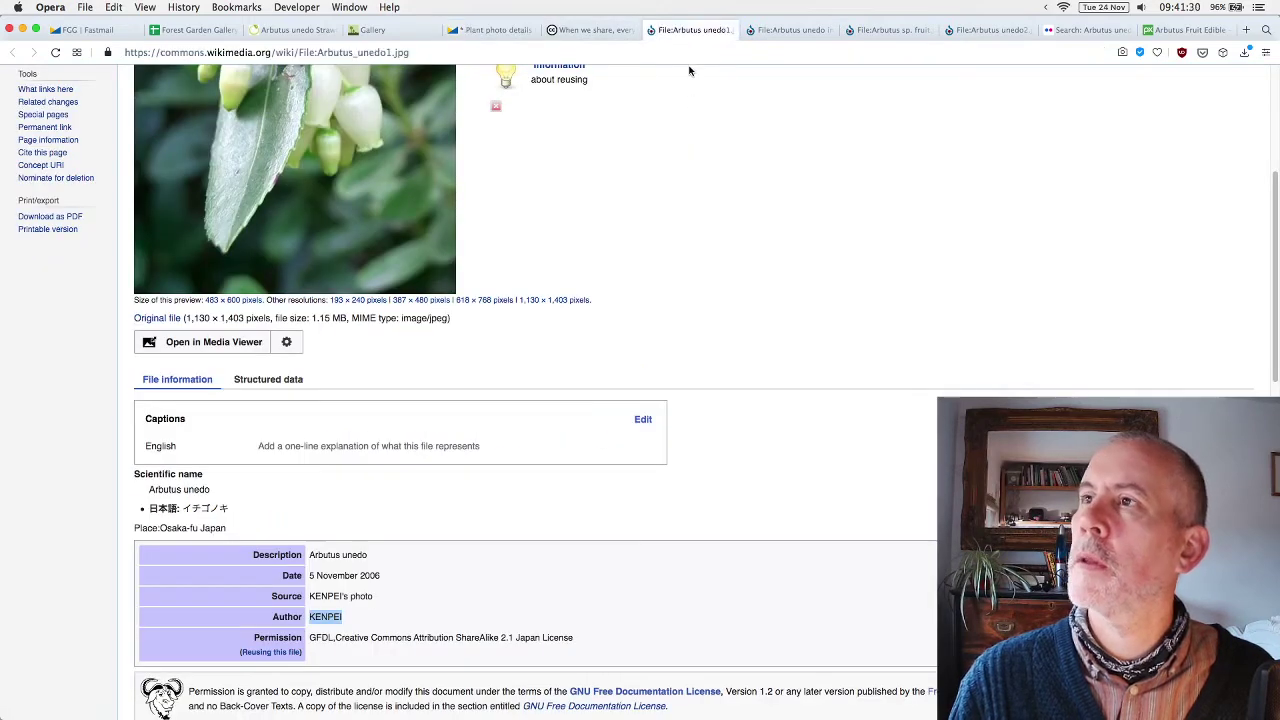
left_click(797, 30)
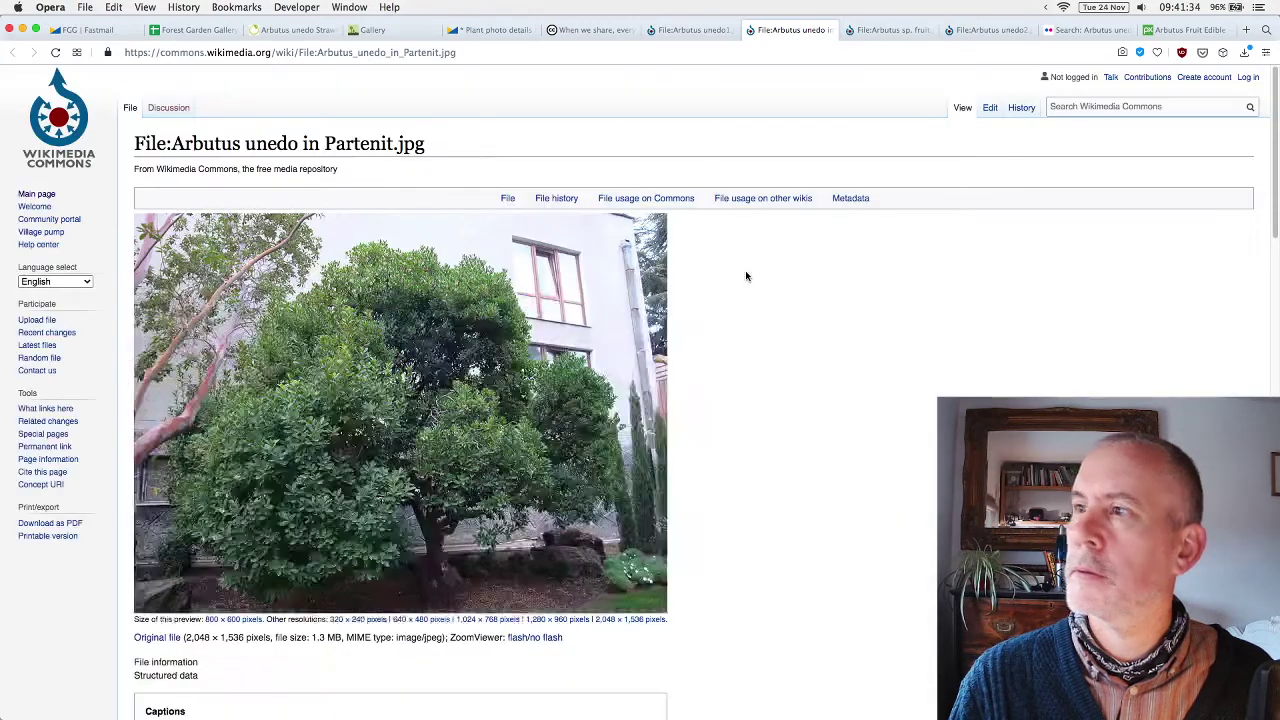
scroll(434, 295, "down", 3)
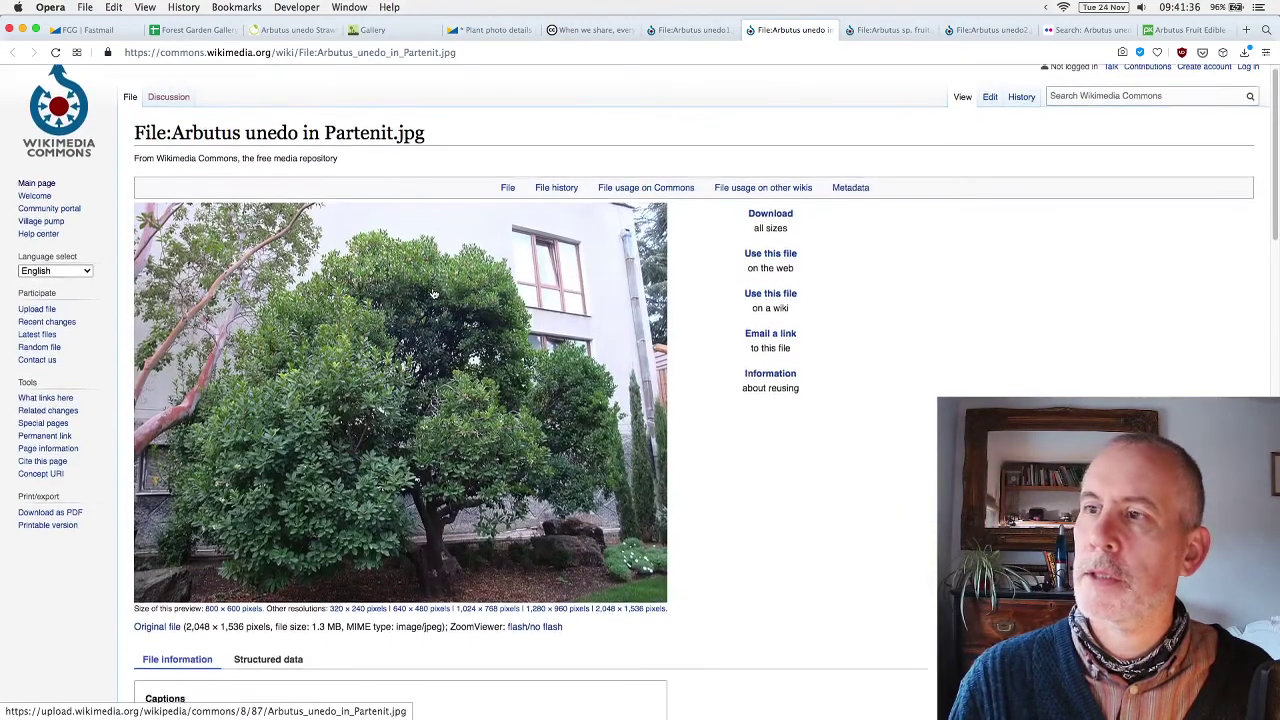
scroll(434, 295, "down", 5)
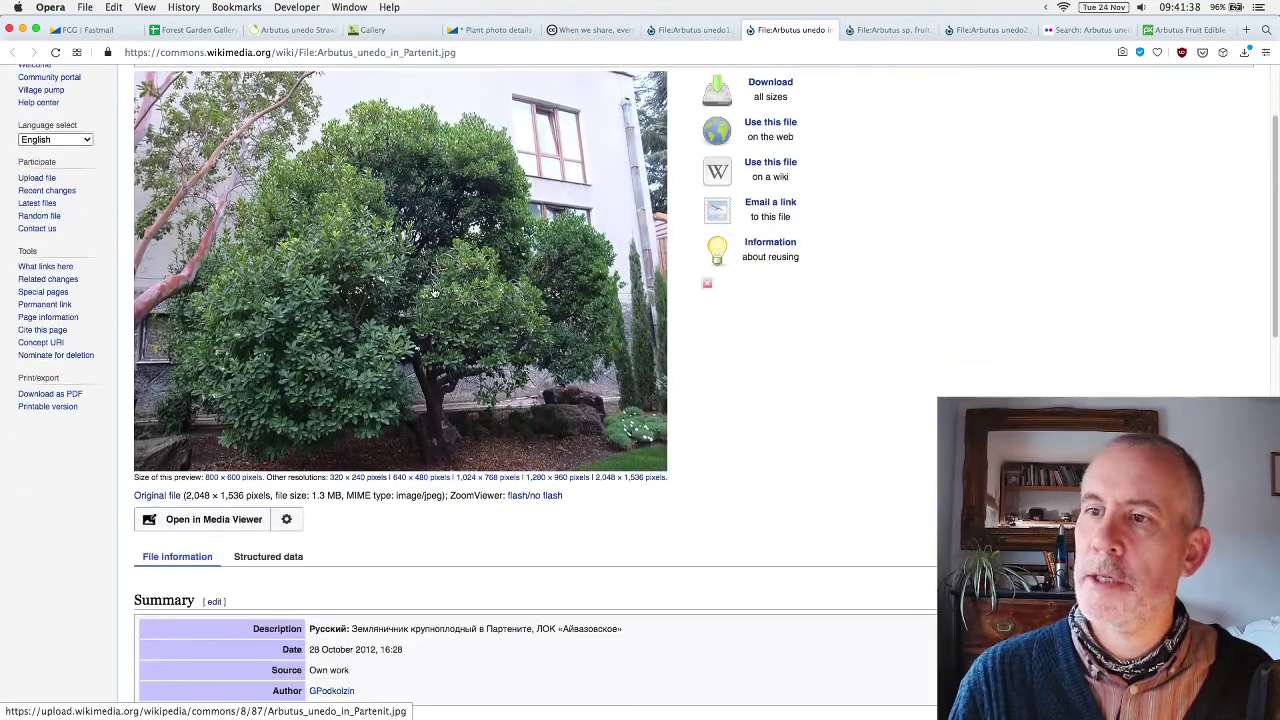
scroll(408, 333, "up", 6)
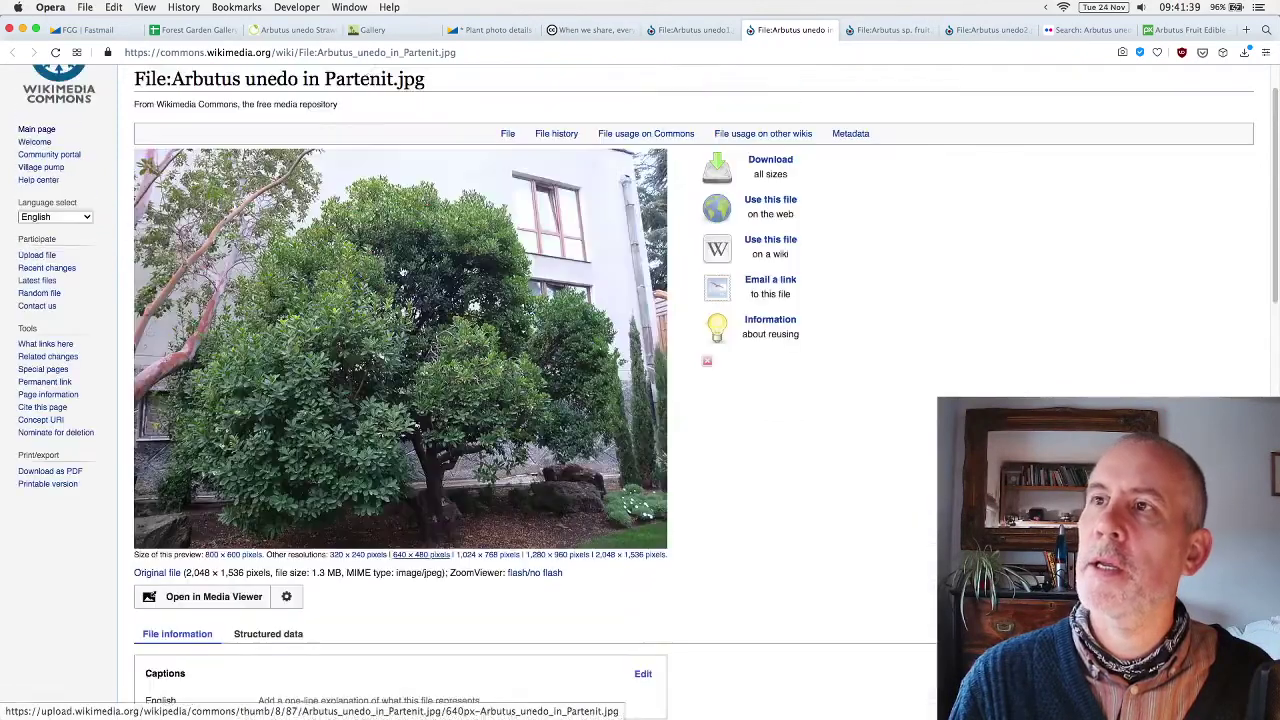
left_click(370, 52)
key("super+c")
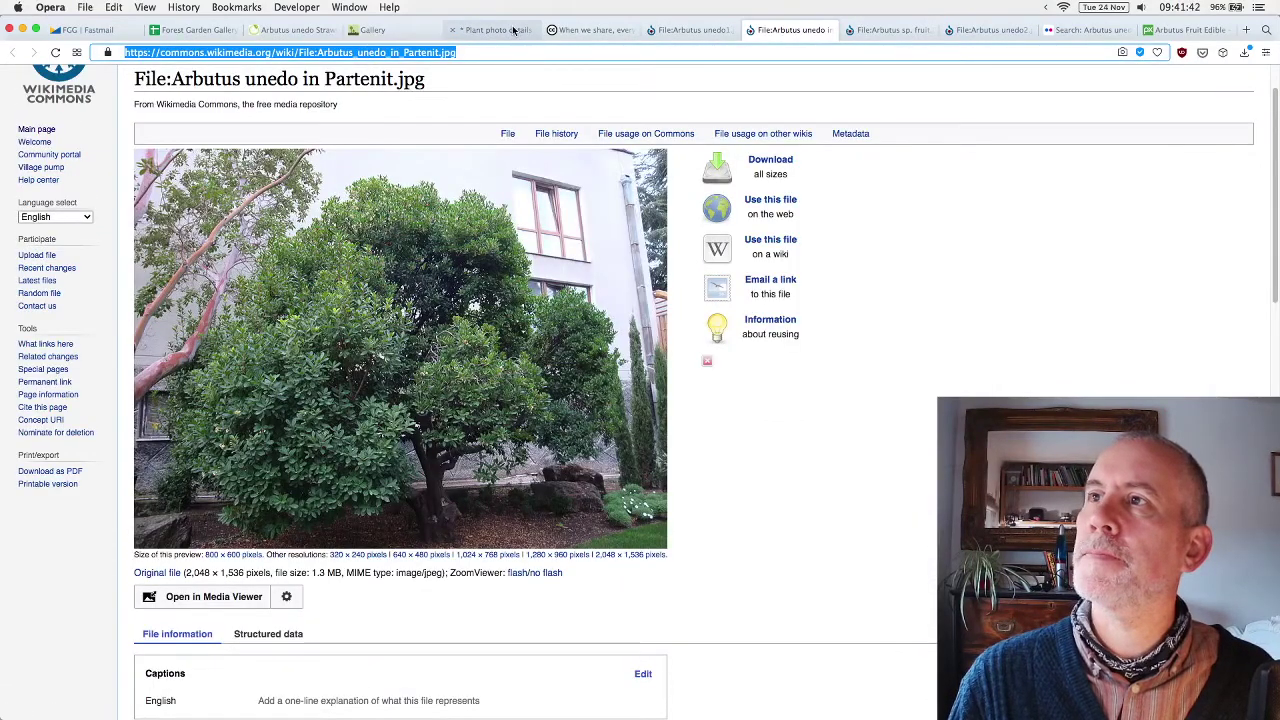
key("ctrl+Tab")
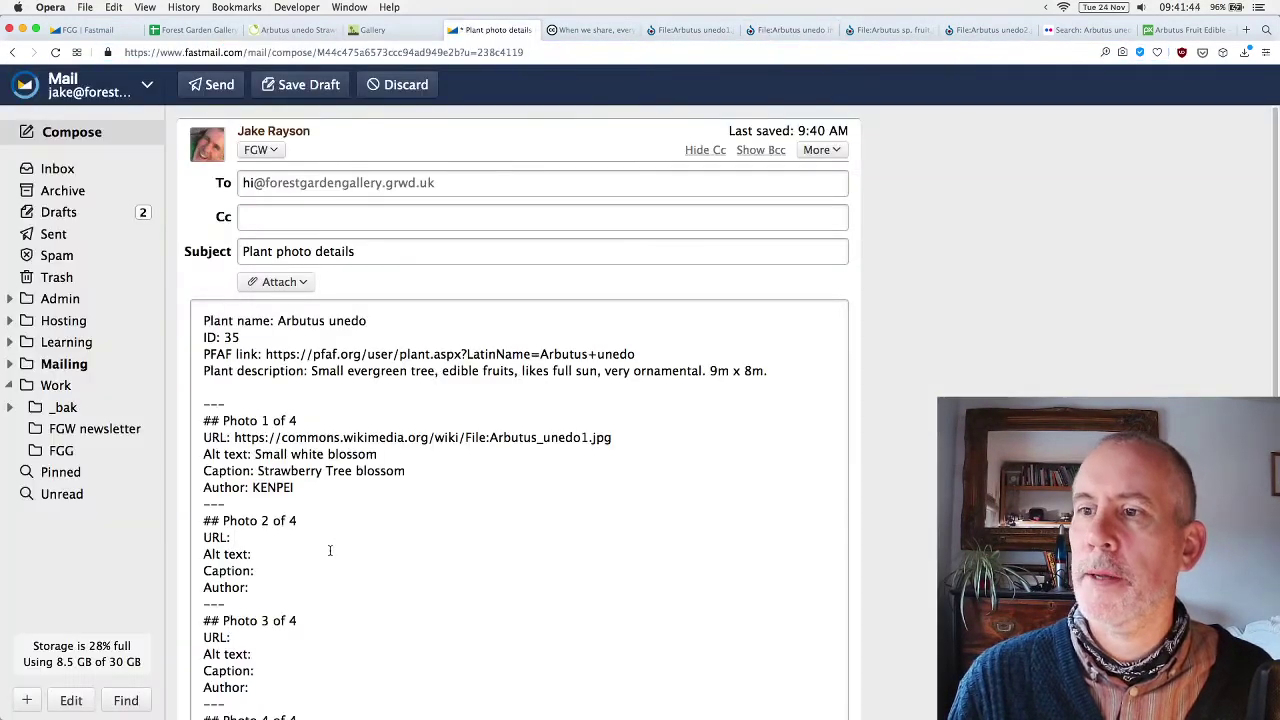
key("super+v")
Give Photo 2 the alt text "Small tree against white house" and the caption "Rounded form of Strawberry Tree".
left_click(314, 557)
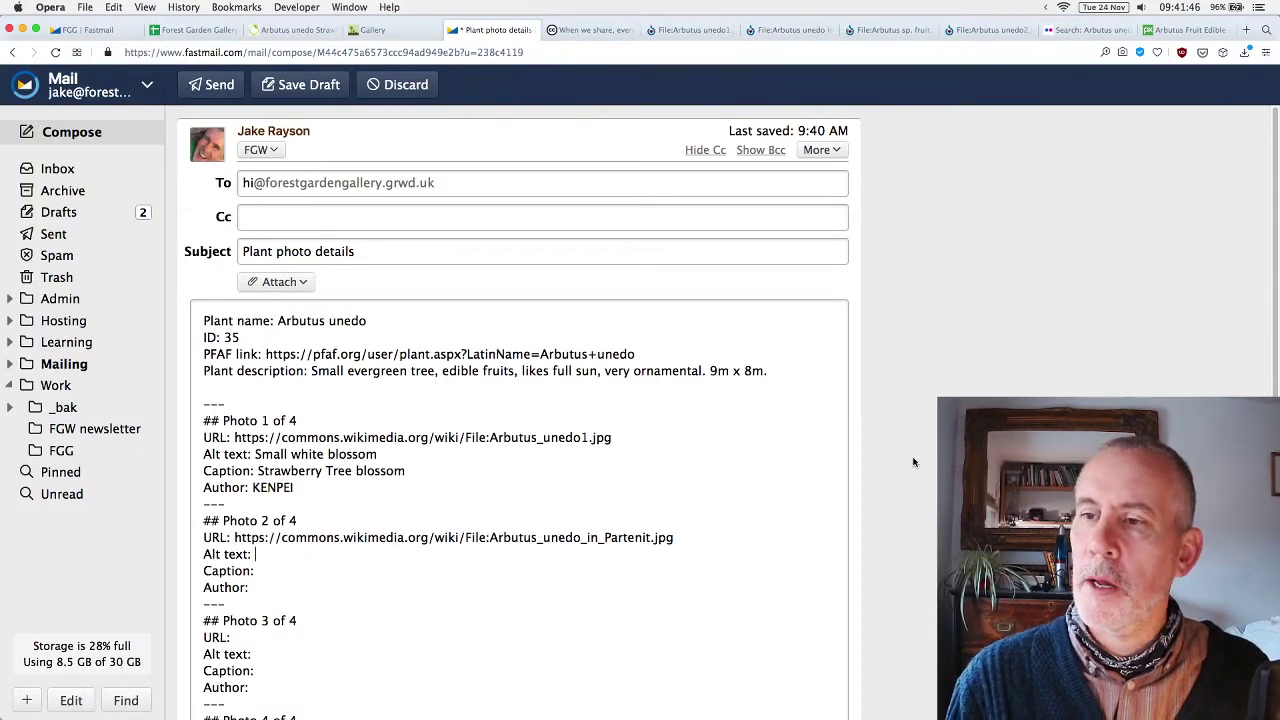
type("Small tree against white house")
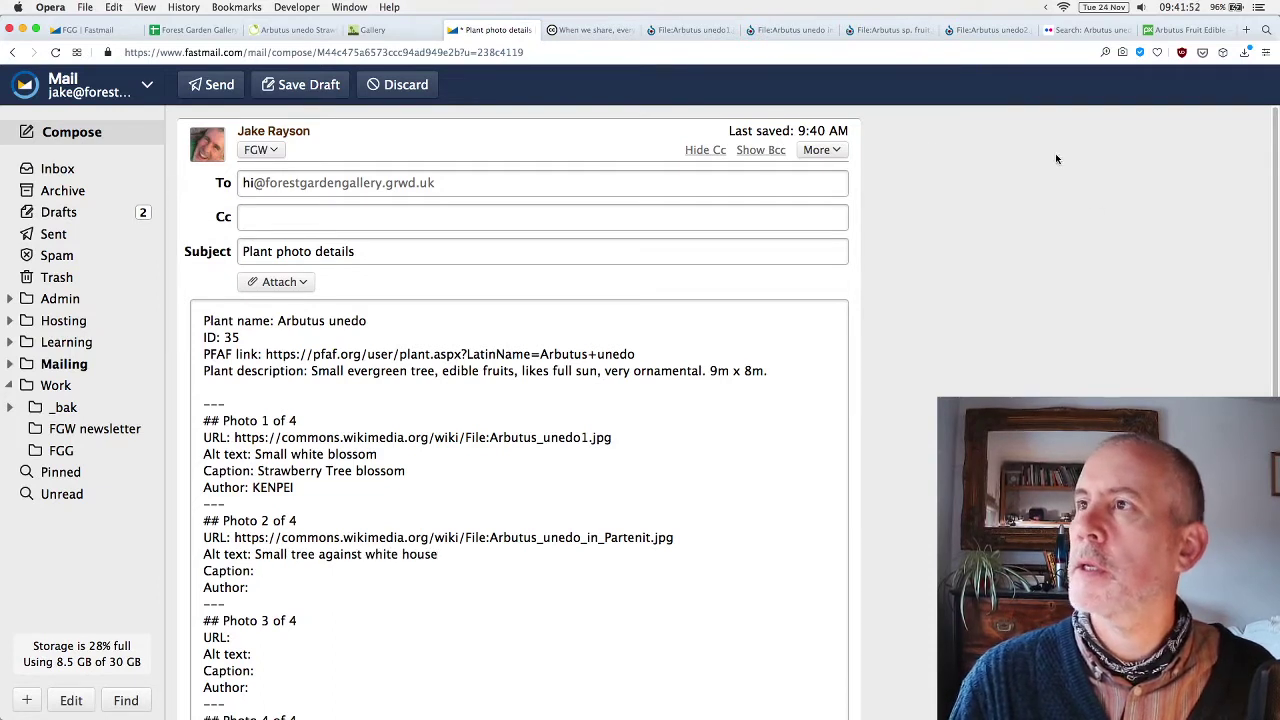
key("Down")
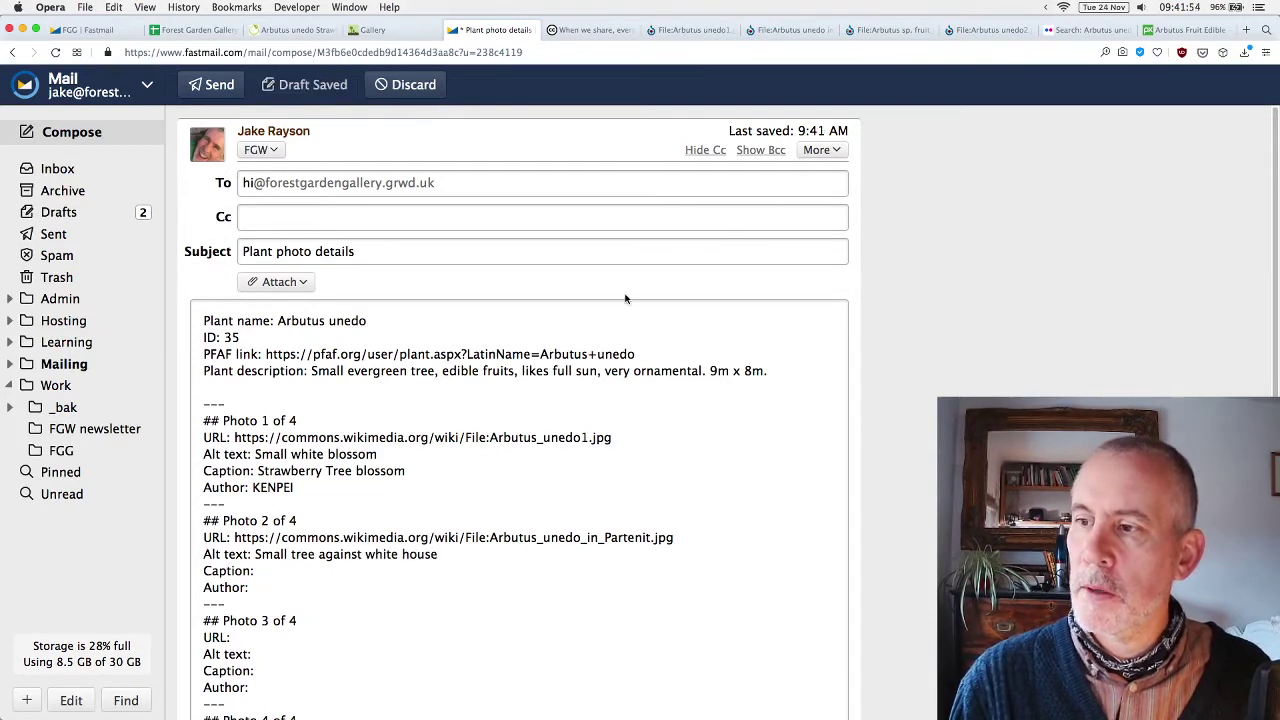
type("Rounded fo")
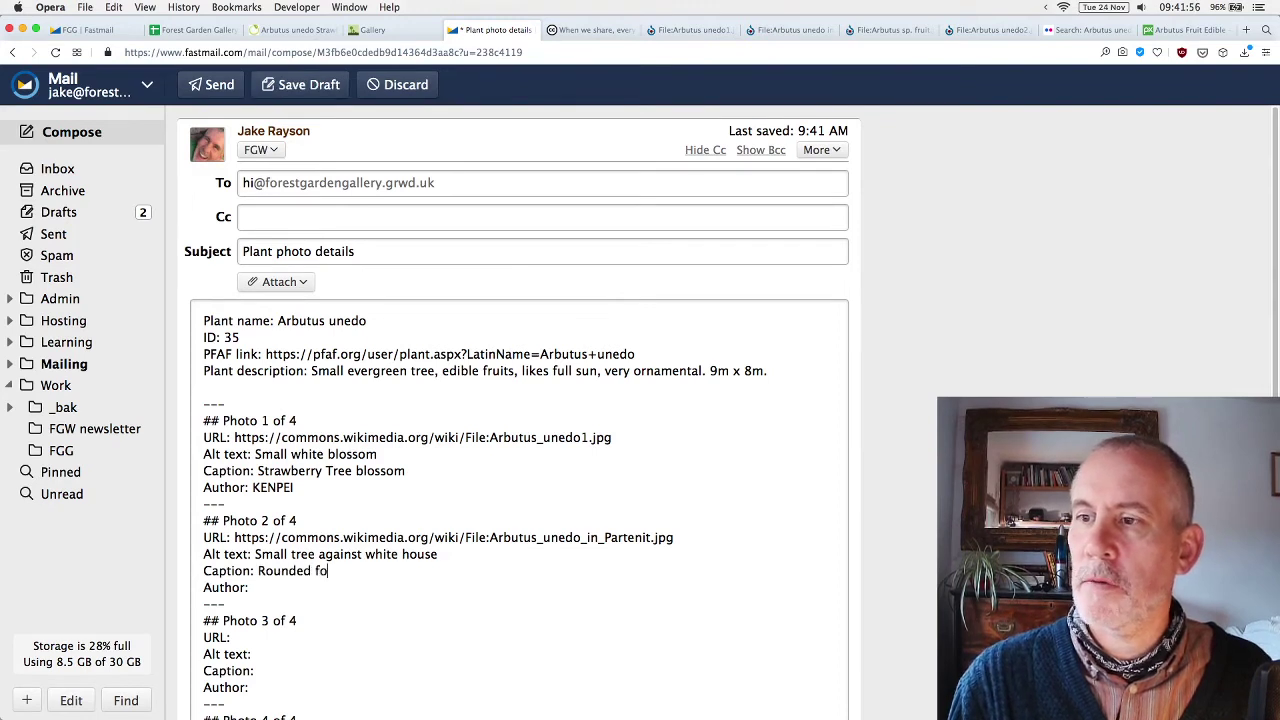
type("rm of ")
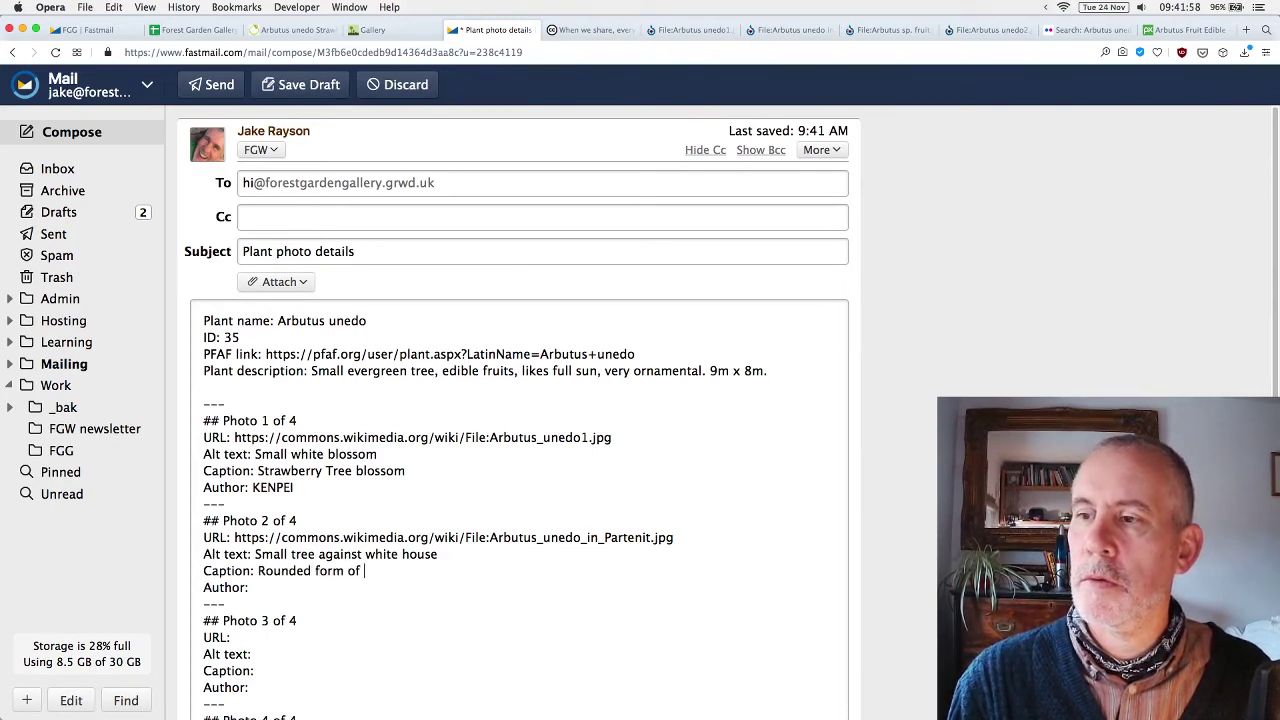
type("Straweber")
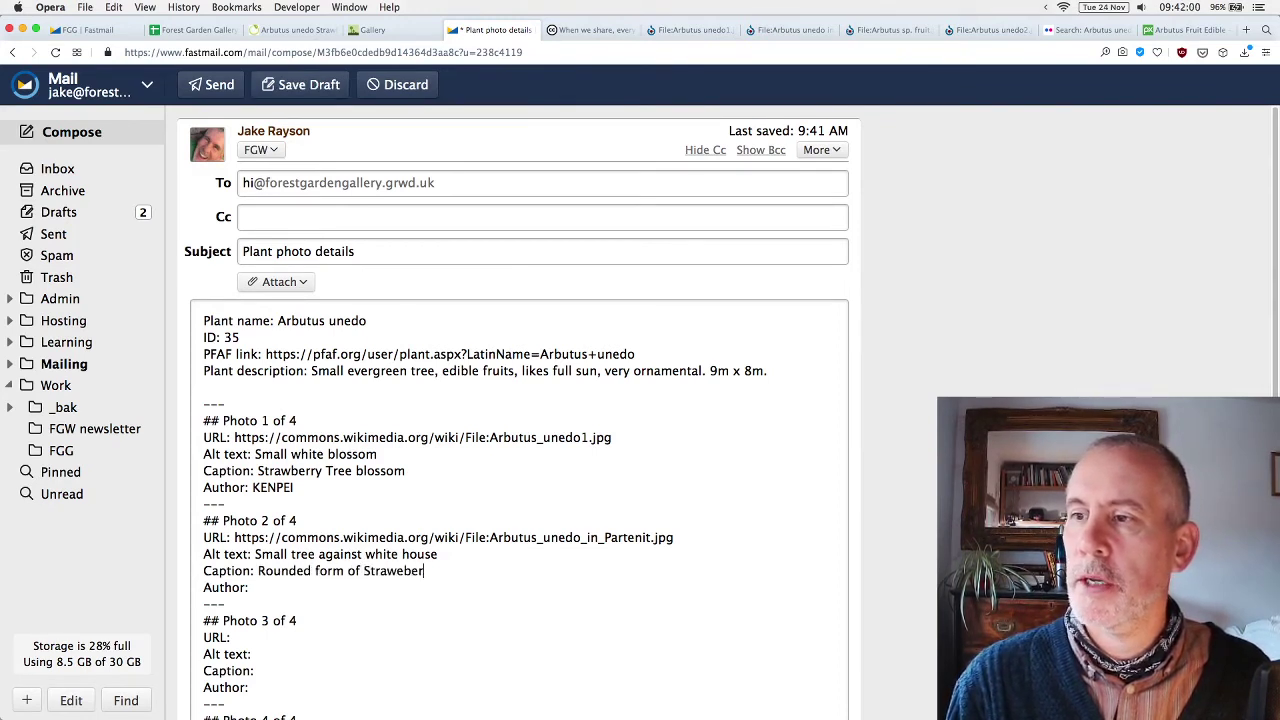
key("BackSpace")
key("BackSpace")
key("BackSpace")
key("BackSpace")
type("berry Tree")
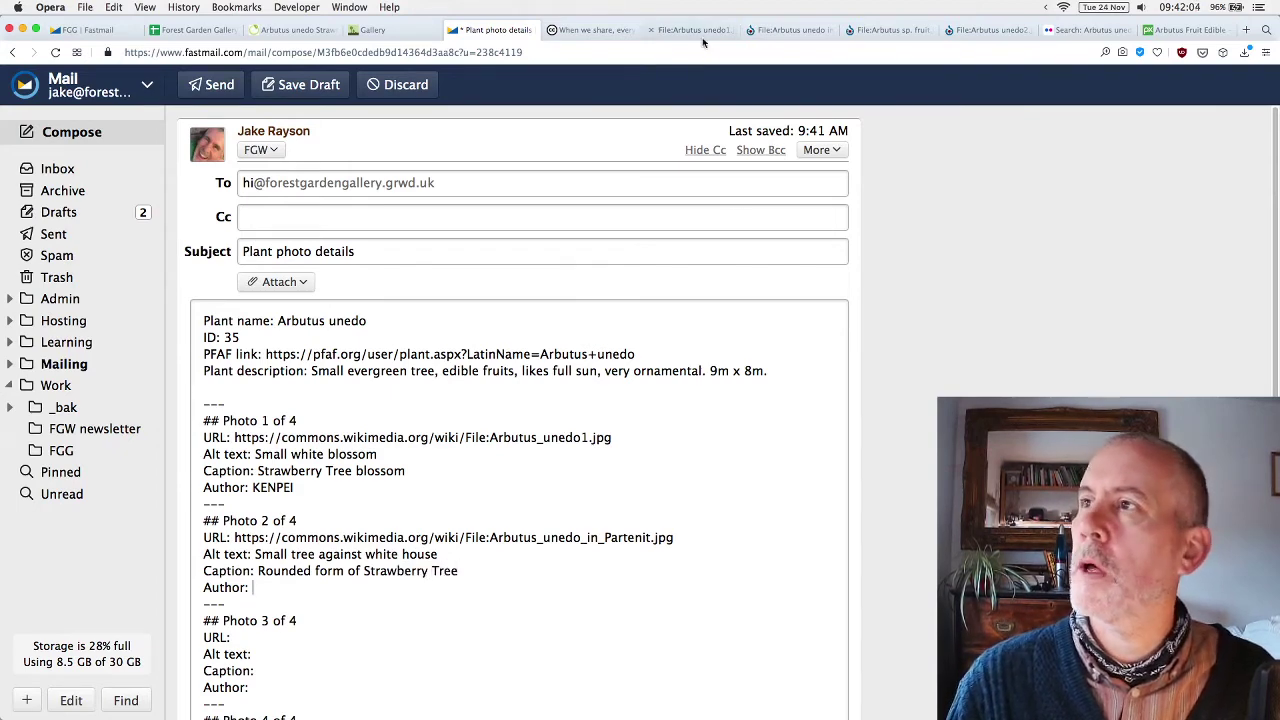
Copy the author's name from the Arbutus unedo in Partenit.jpg page into the Author line of Photo 2.
left_click(790, 30)
scroll(370, 540, "down", 5)
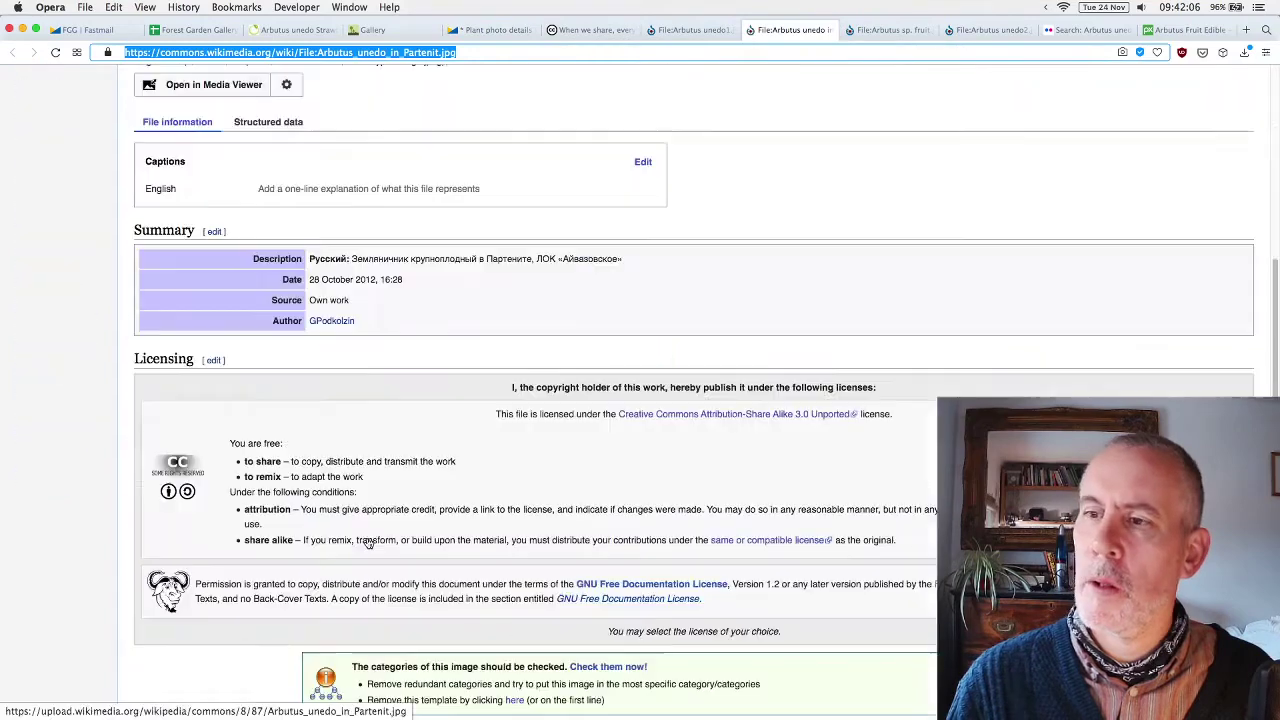
left_click_drag(372, 323, 306, 321)
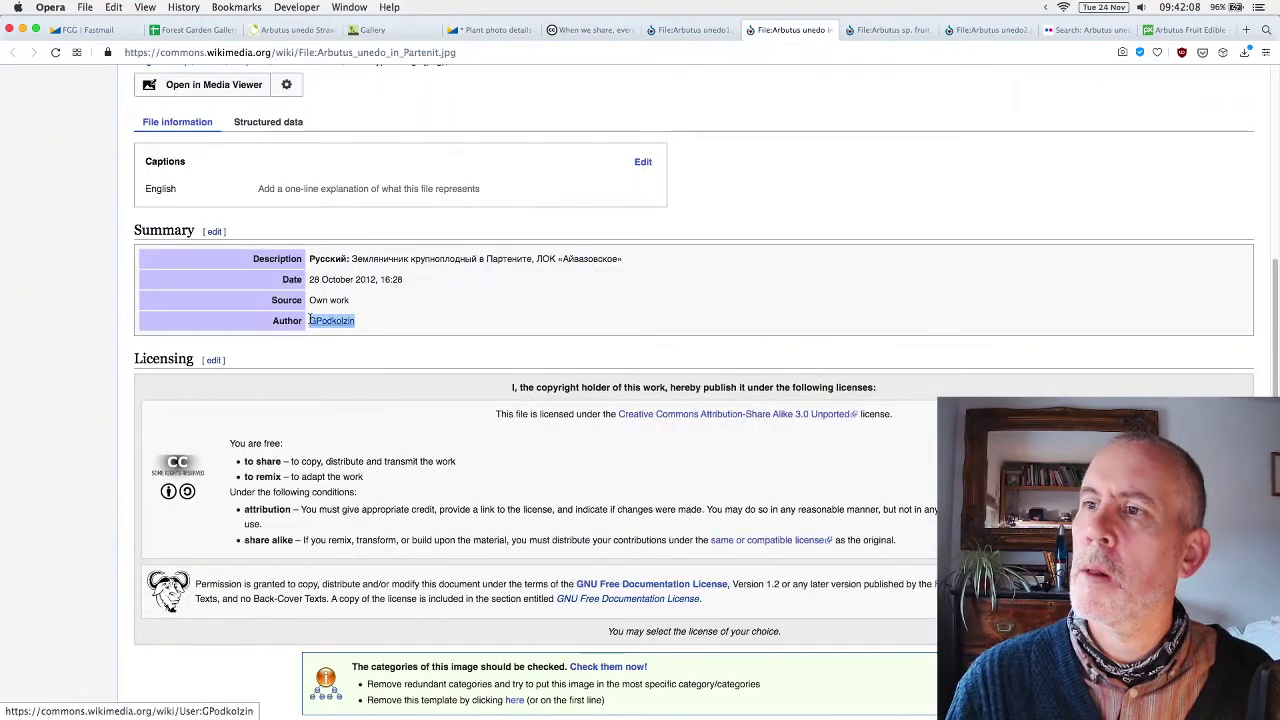
key("super+c")
left_click(497, 30)
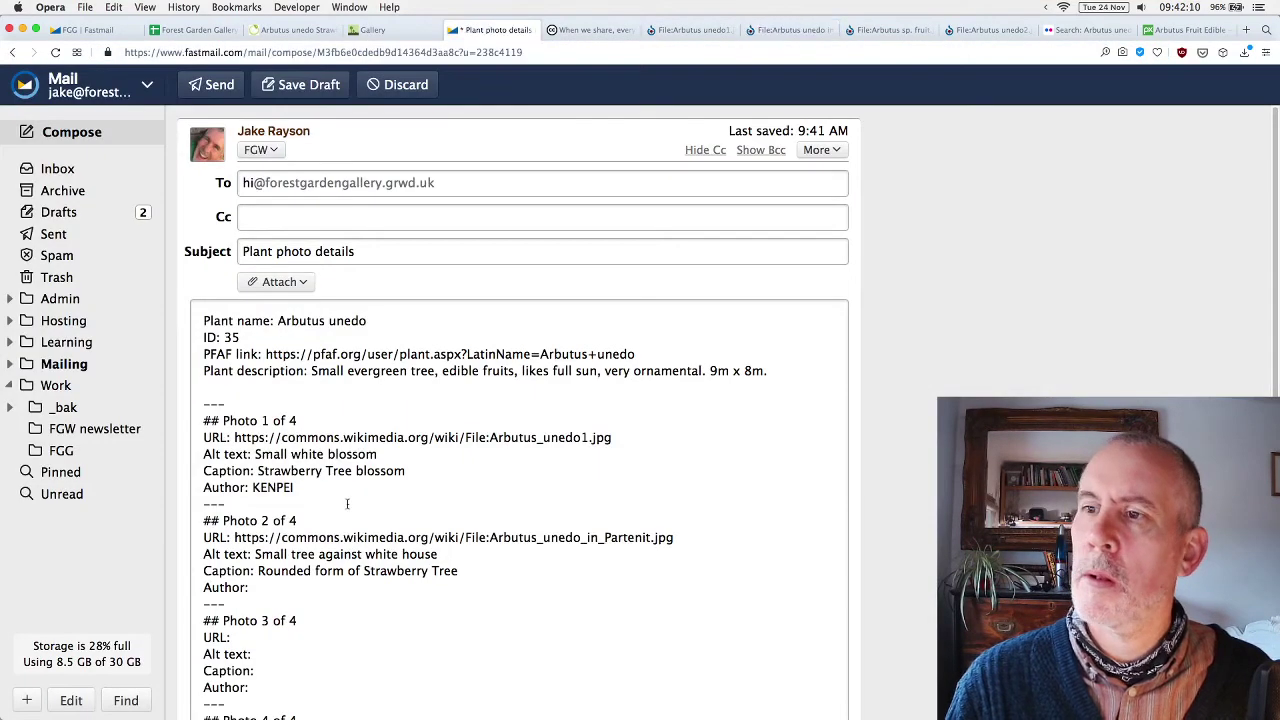
key("super+v")
Place the cursor on Photo 3's URL line in the email and open the single red fruit close-up from the Flickr results.
scroll(313, 540, "down", 3)
left_click(285, 491)
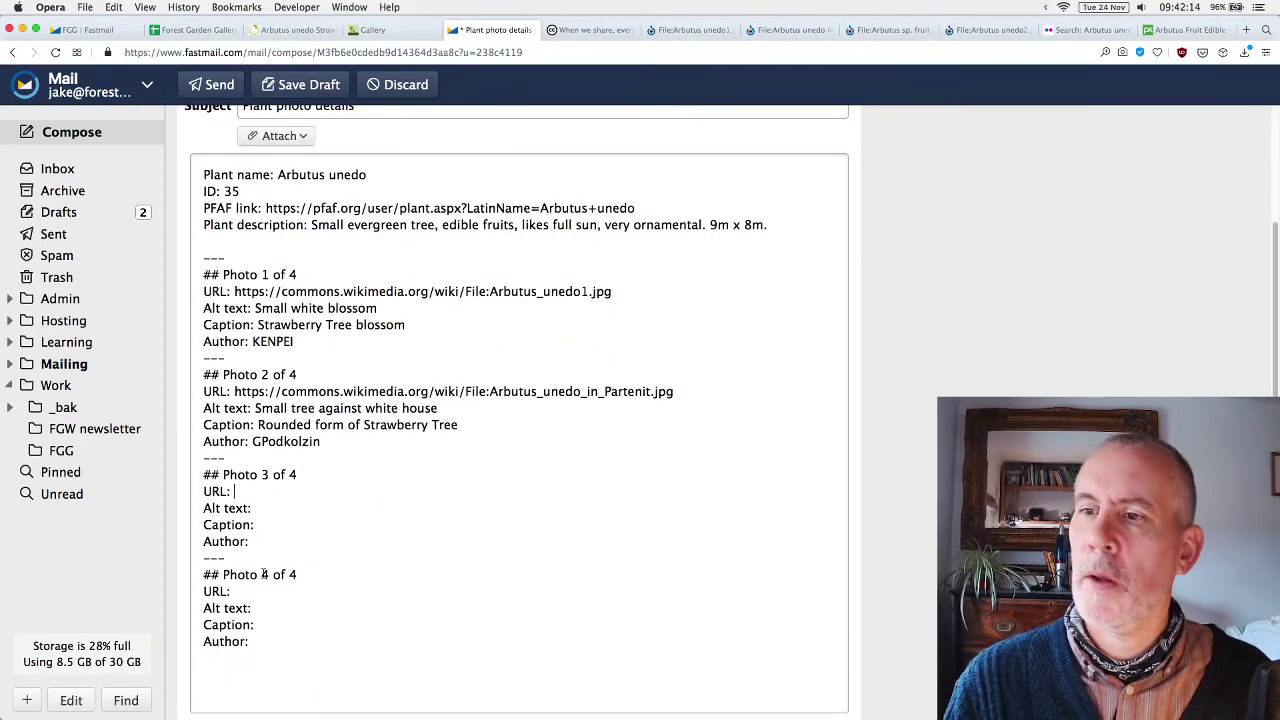
left_click(1082, 30)
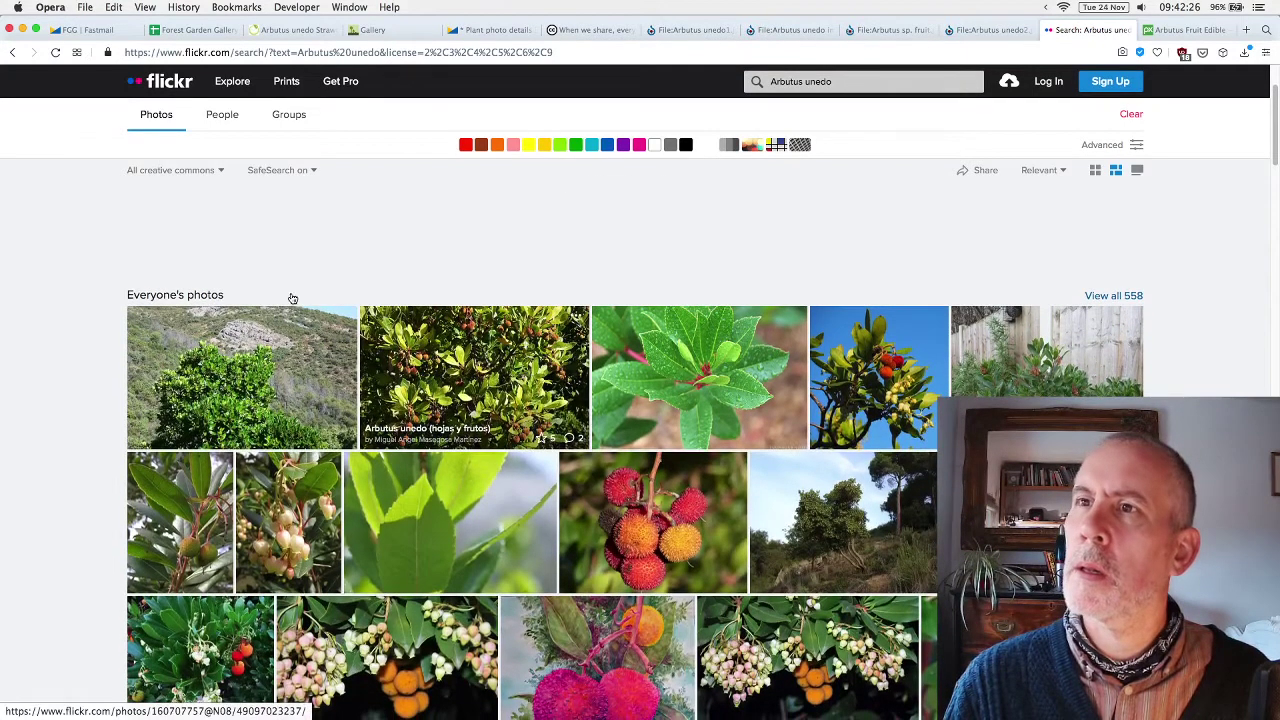
scroll(290, 280, "down", 2)
scroll(326, 296, "down", 10)
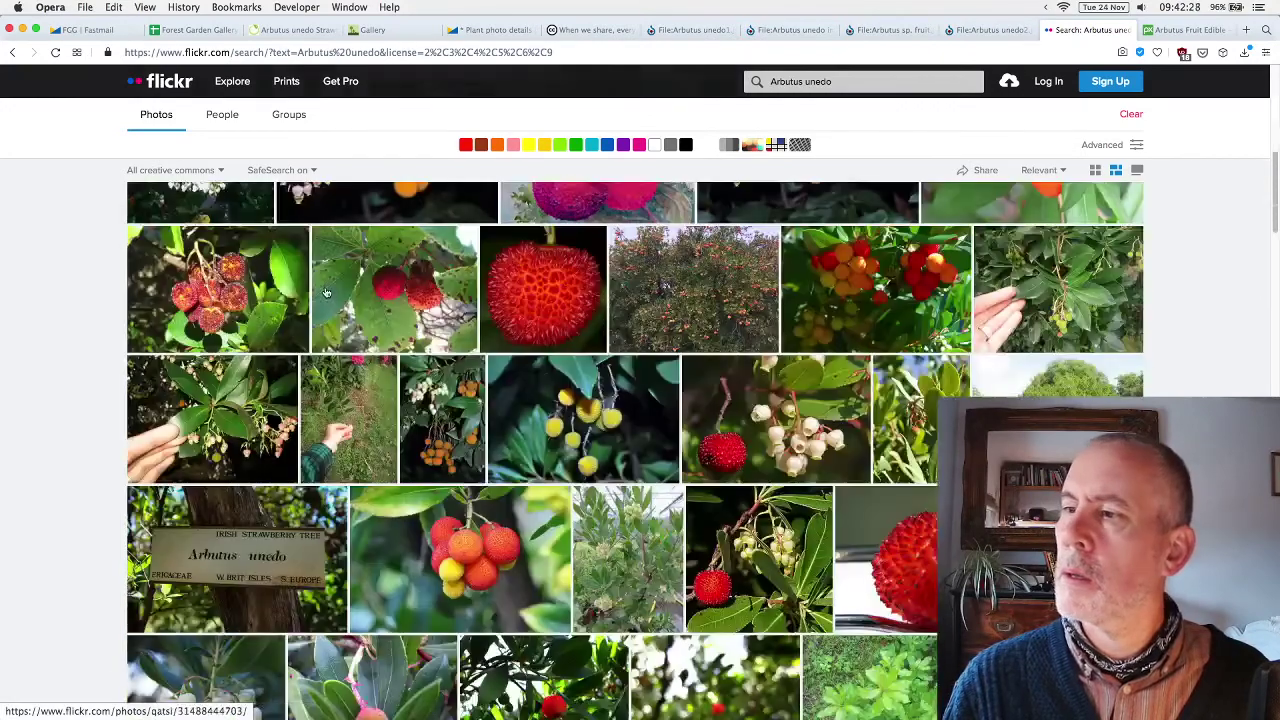
left_click(538, 298)
Compare the Pixabay, Flickr and Wikimedia candidate photos of the fruit, bark and whole tree for the remaining photo entries.
left_click(1180, 30)
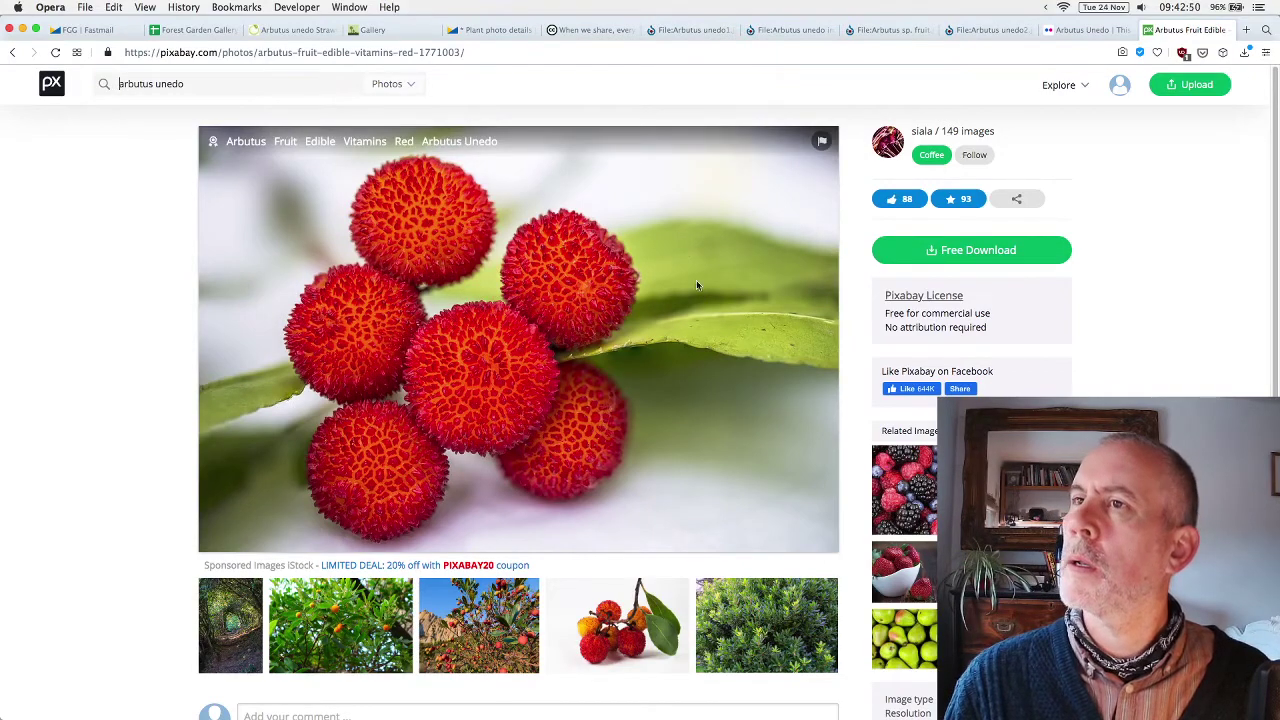
left_click(1078, 30)
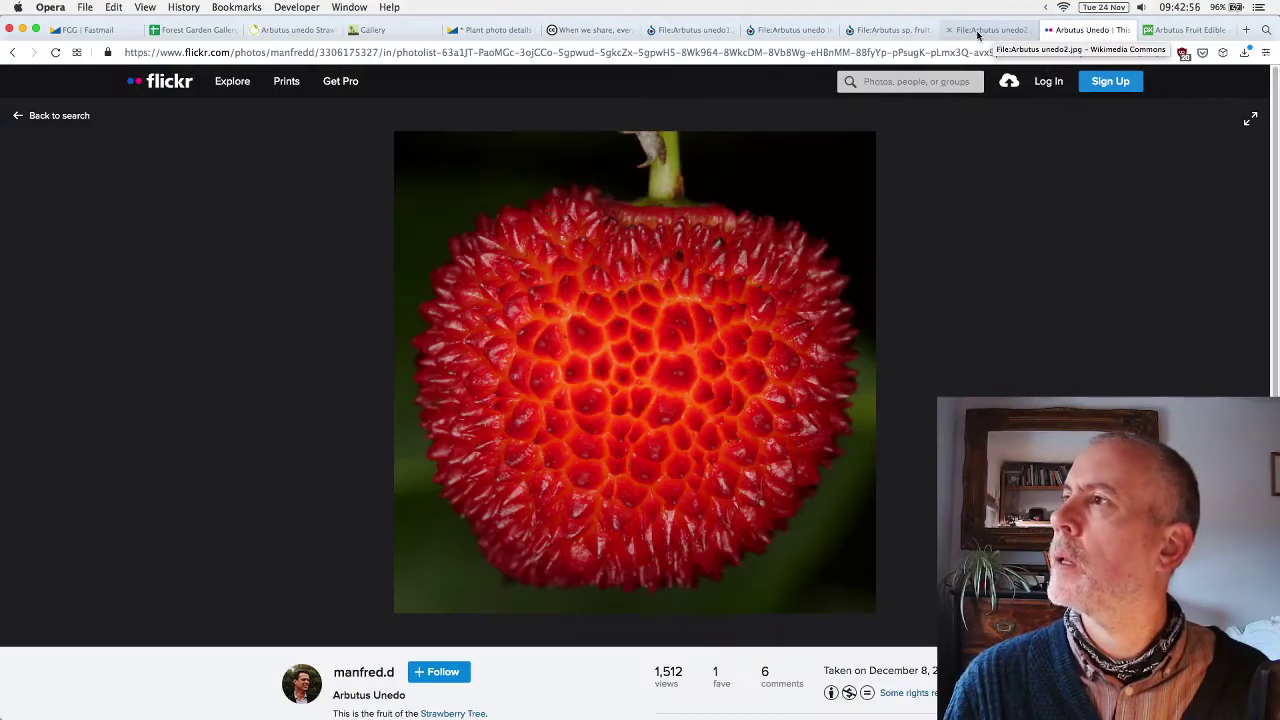
left_click(983, 33)
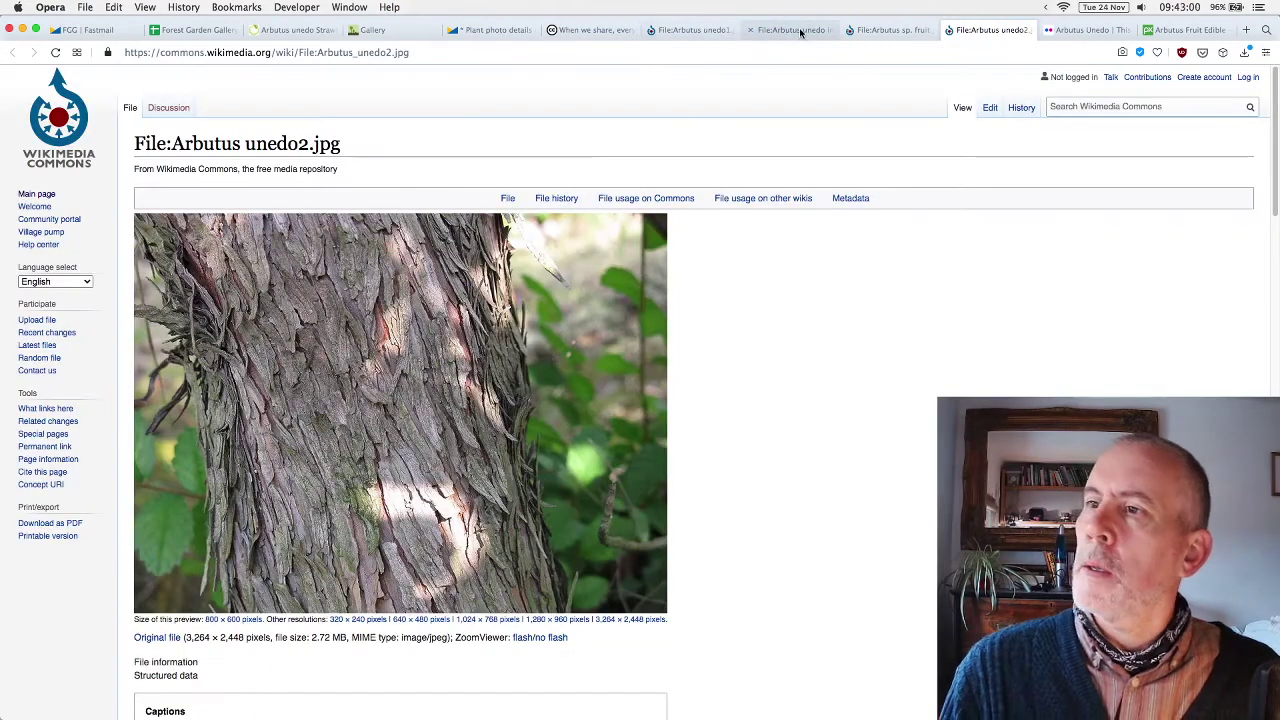
left_click(795, 32)
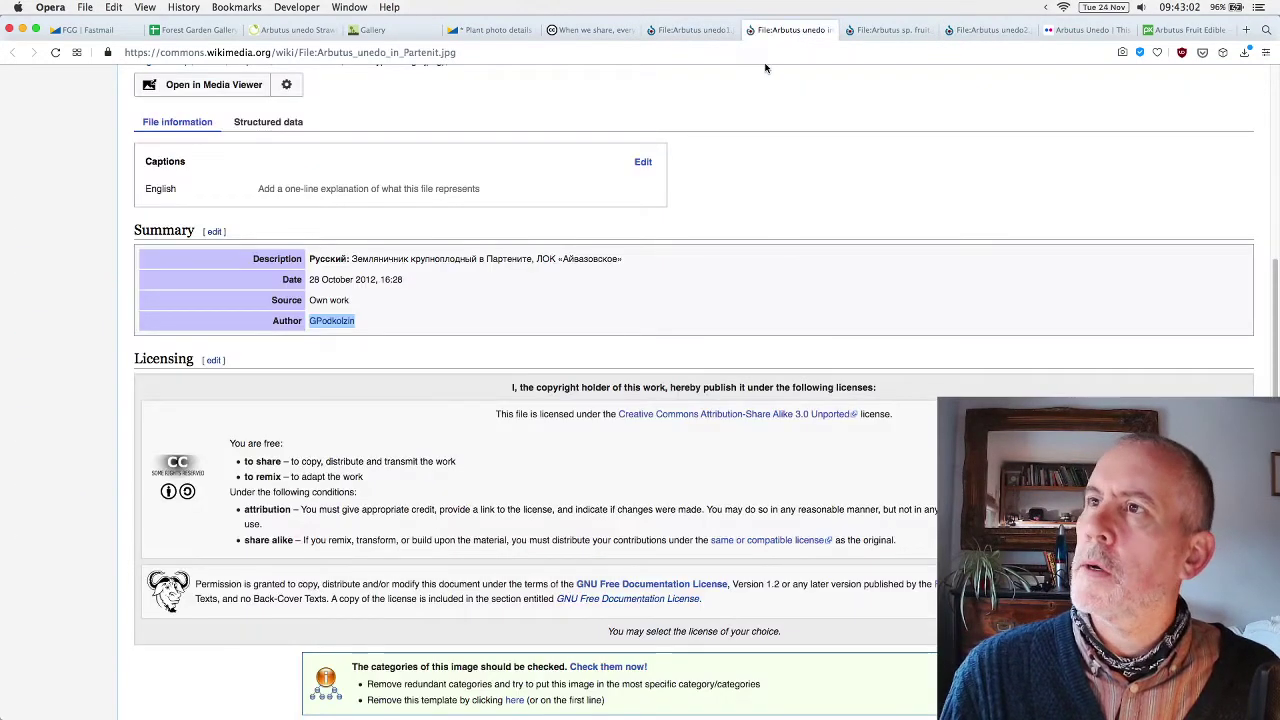
left_click(906, 33)
left_click(908, 33)
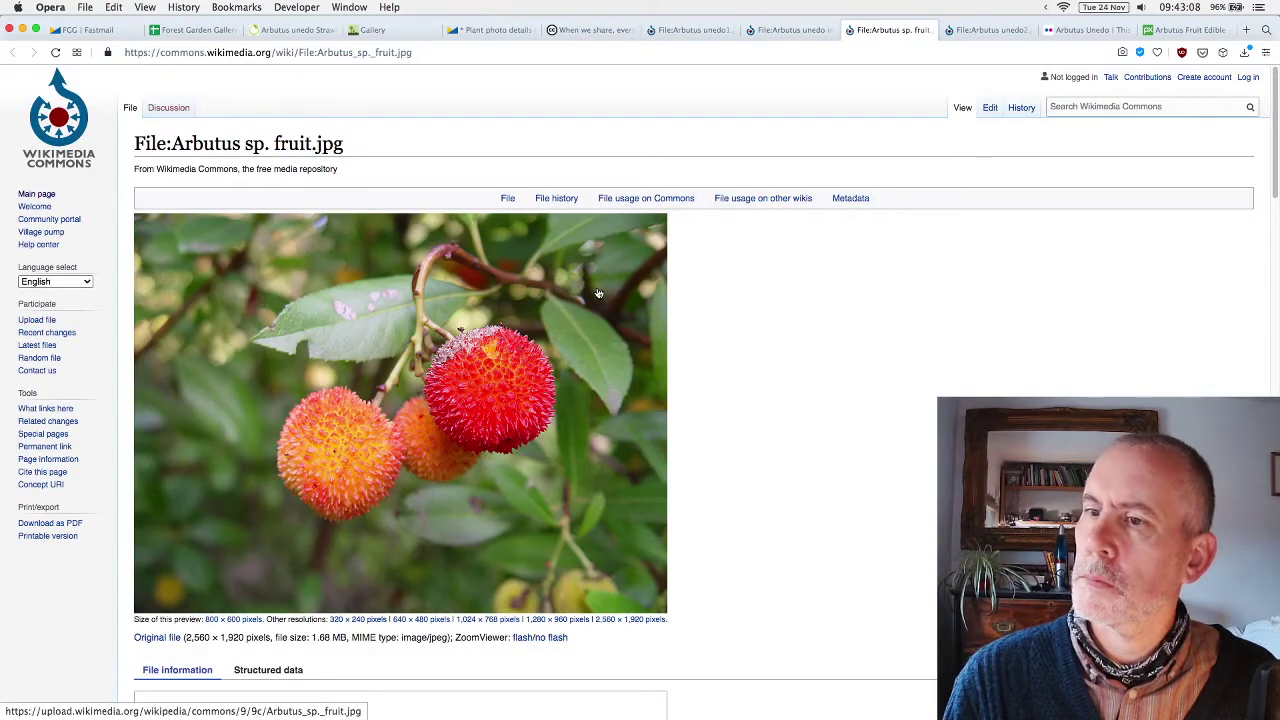
left_click(1087, 33)
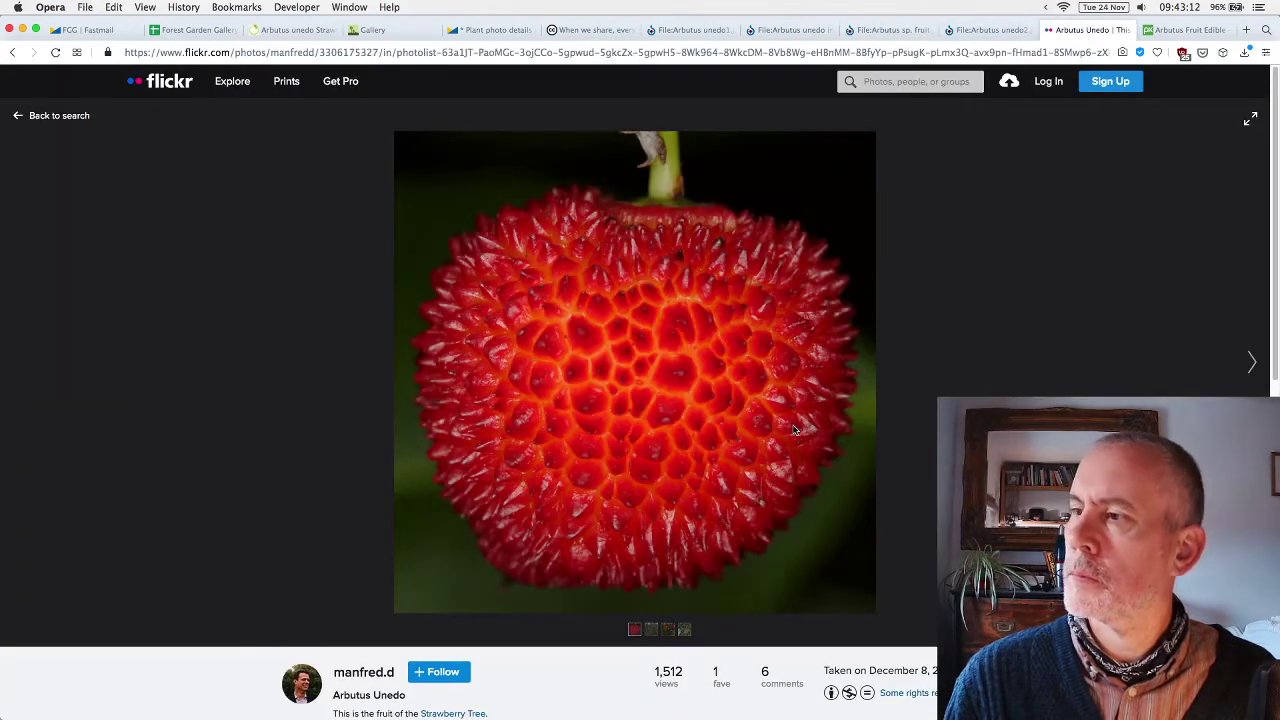
left_click(991, 31)
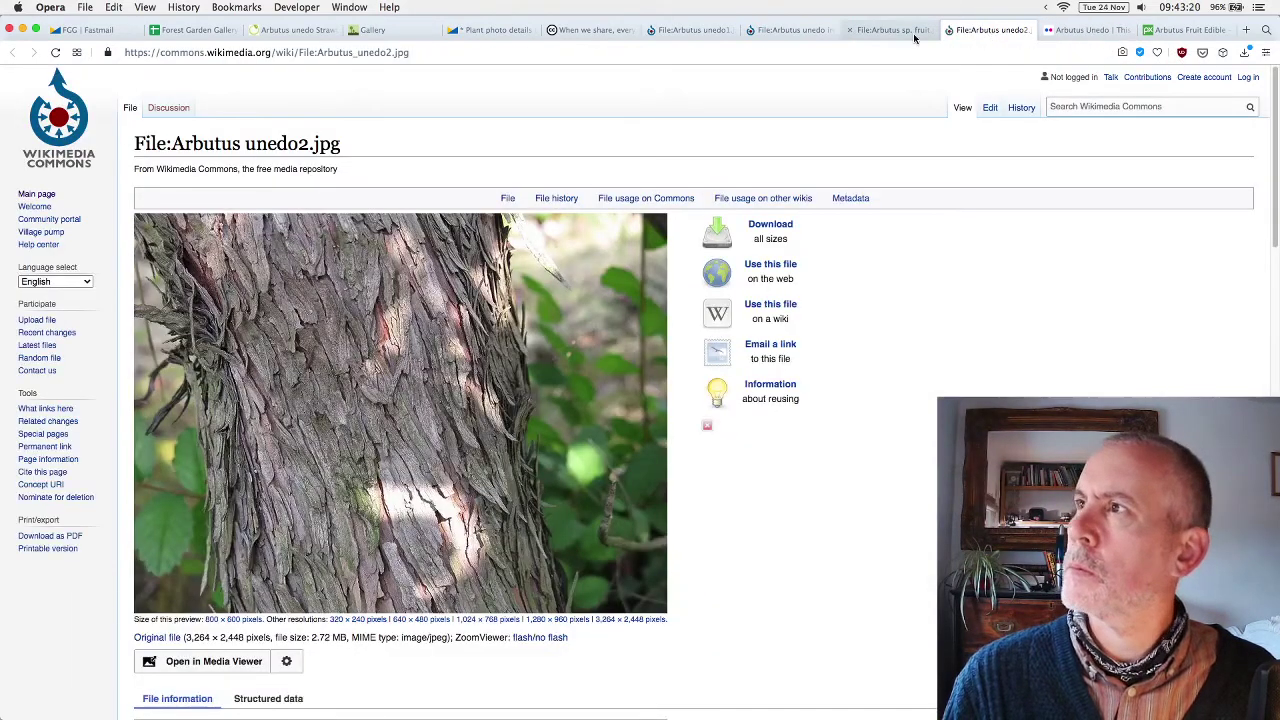
left_click(892, 31)
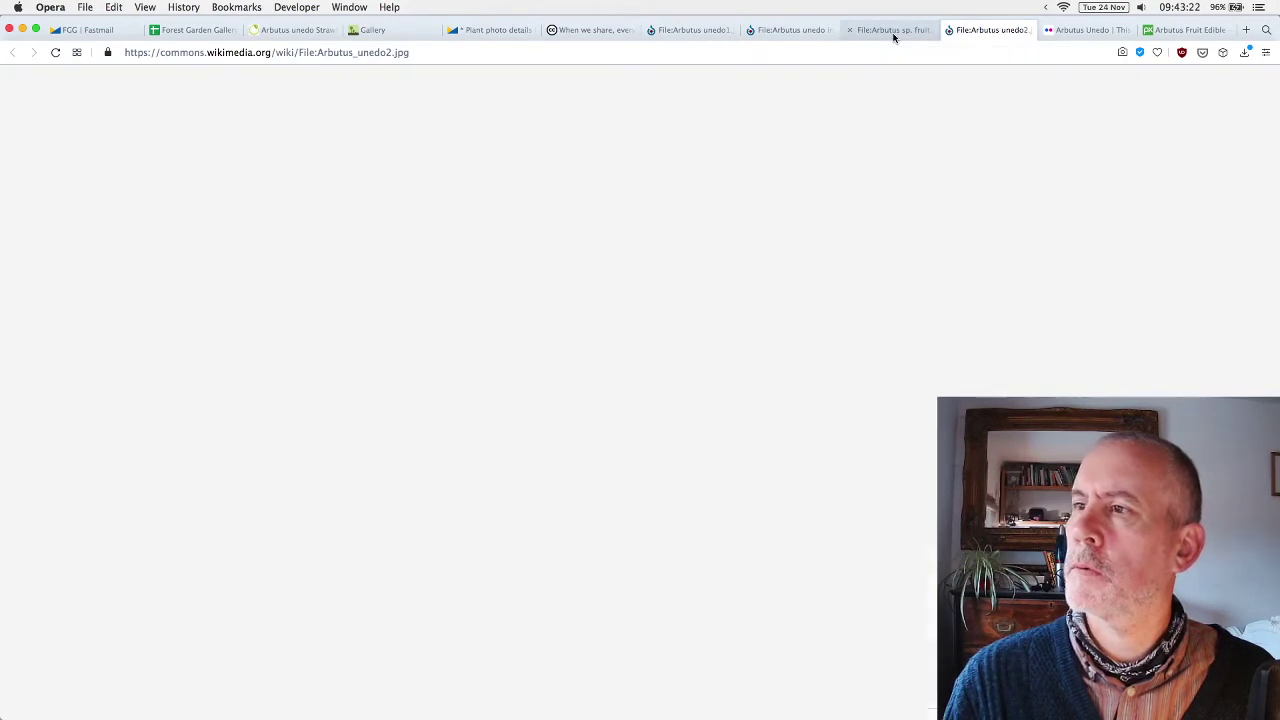
Close the Pixabay fruit photo page and view the Arbutus sp. fruit.jpg page on Wikimedia Commons.
left_click(1195, 30)
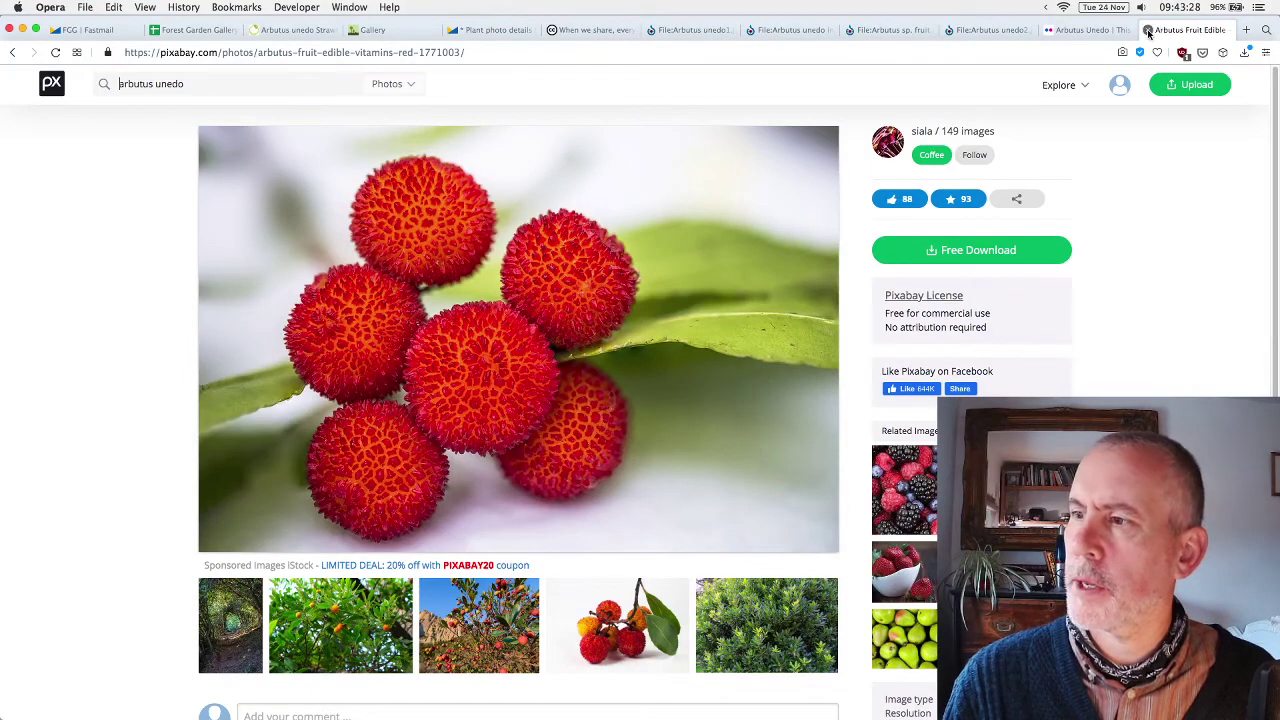
left_click(1148, 31)
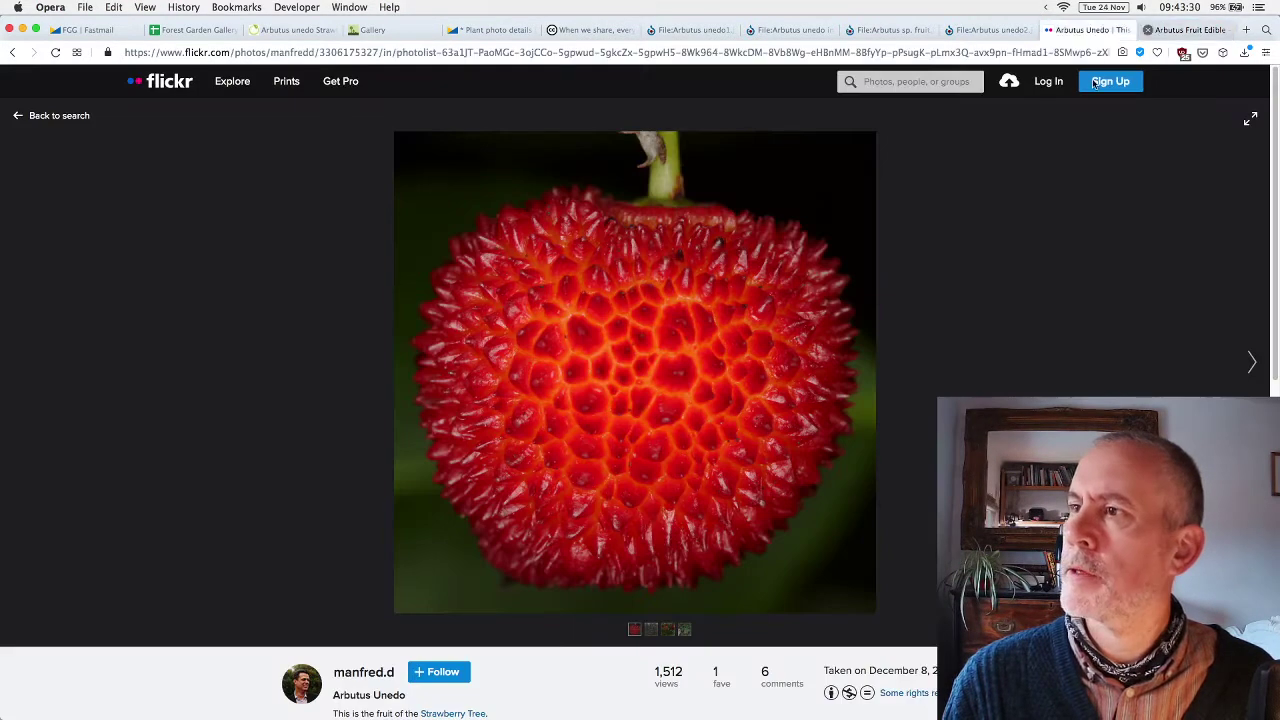
left_click(1081, 38)
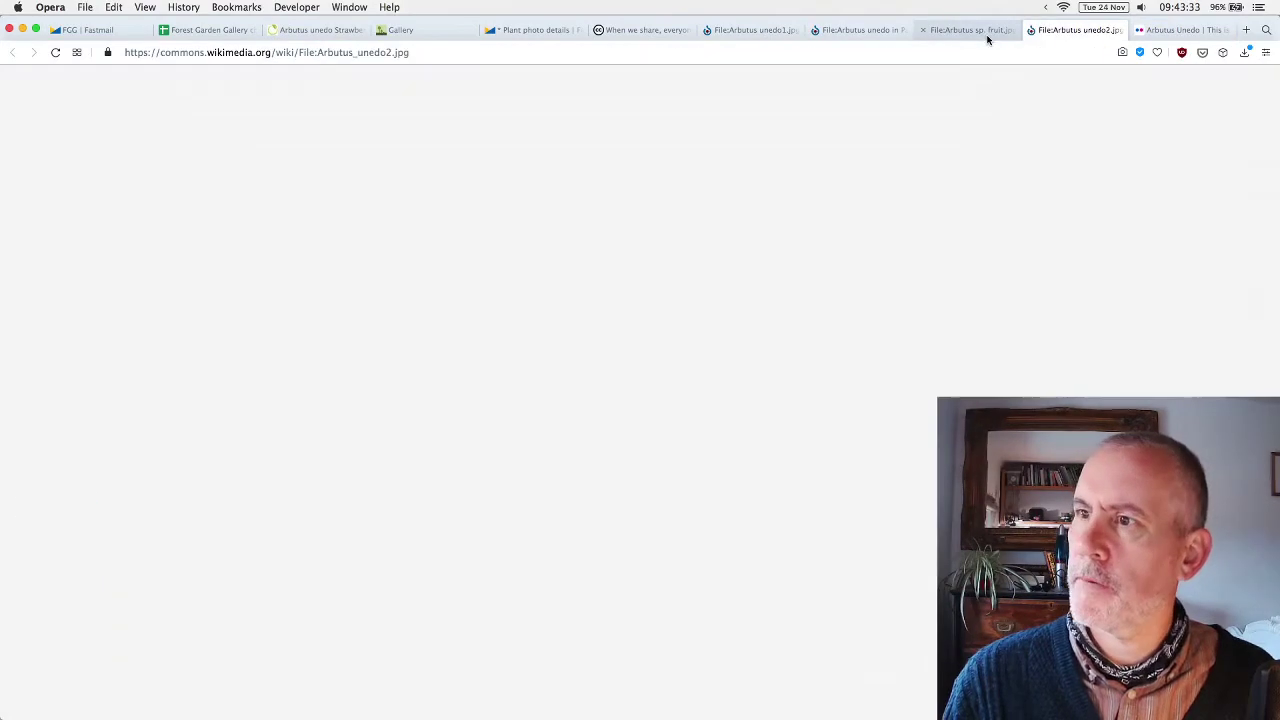
left_click(987, 38)
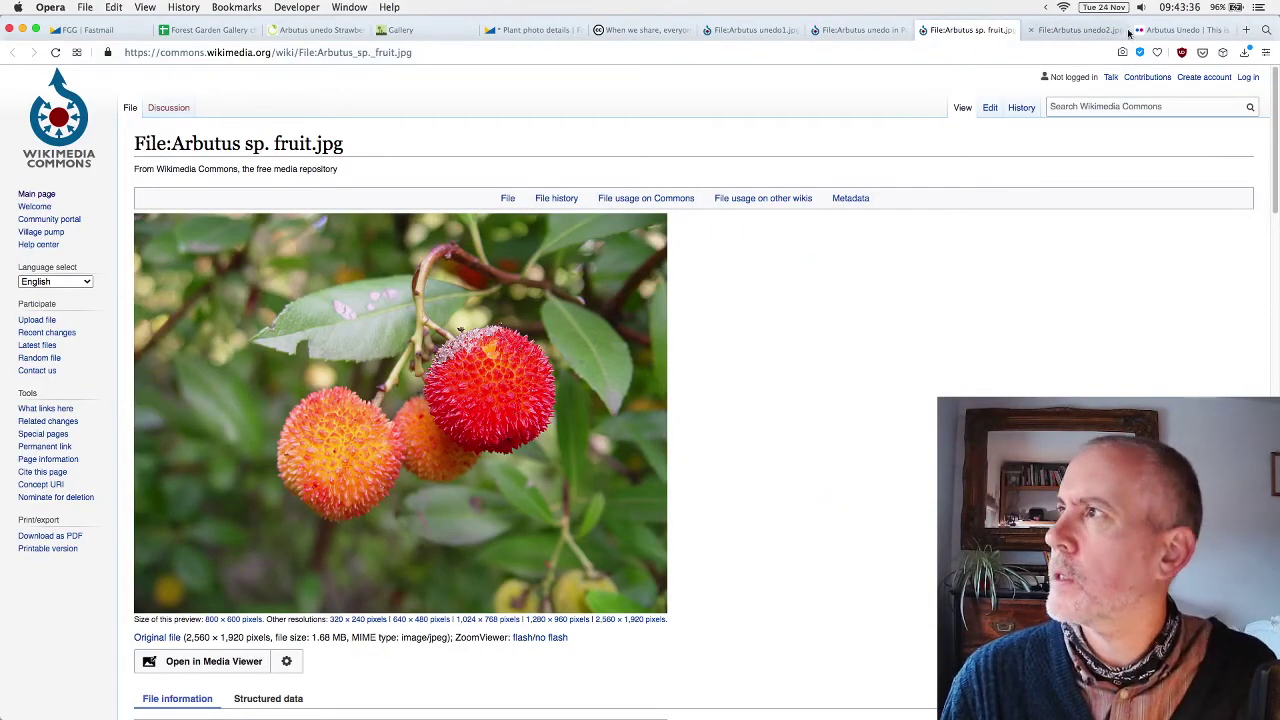
Return from the Flickr fruit close-up to the Arbutus unedo results and open the wet green leaves photo in a separate tab.
left_click(1188, 31)
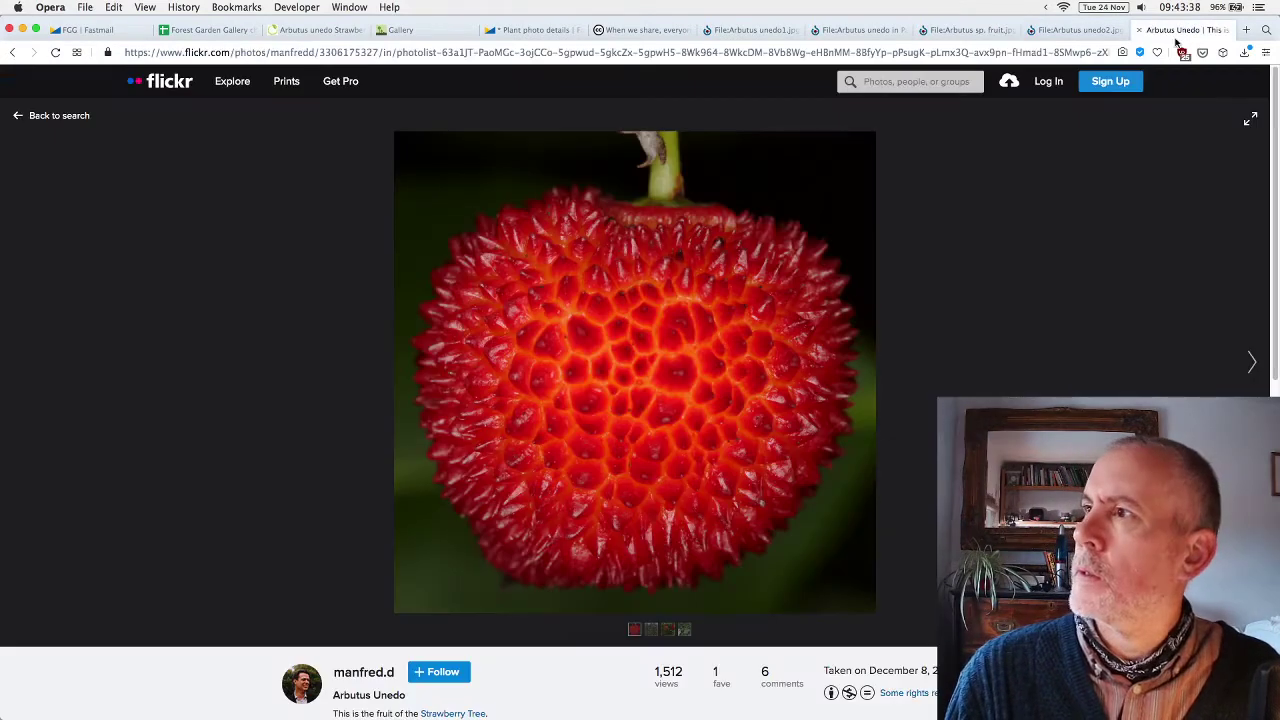
left_click(12, 53)
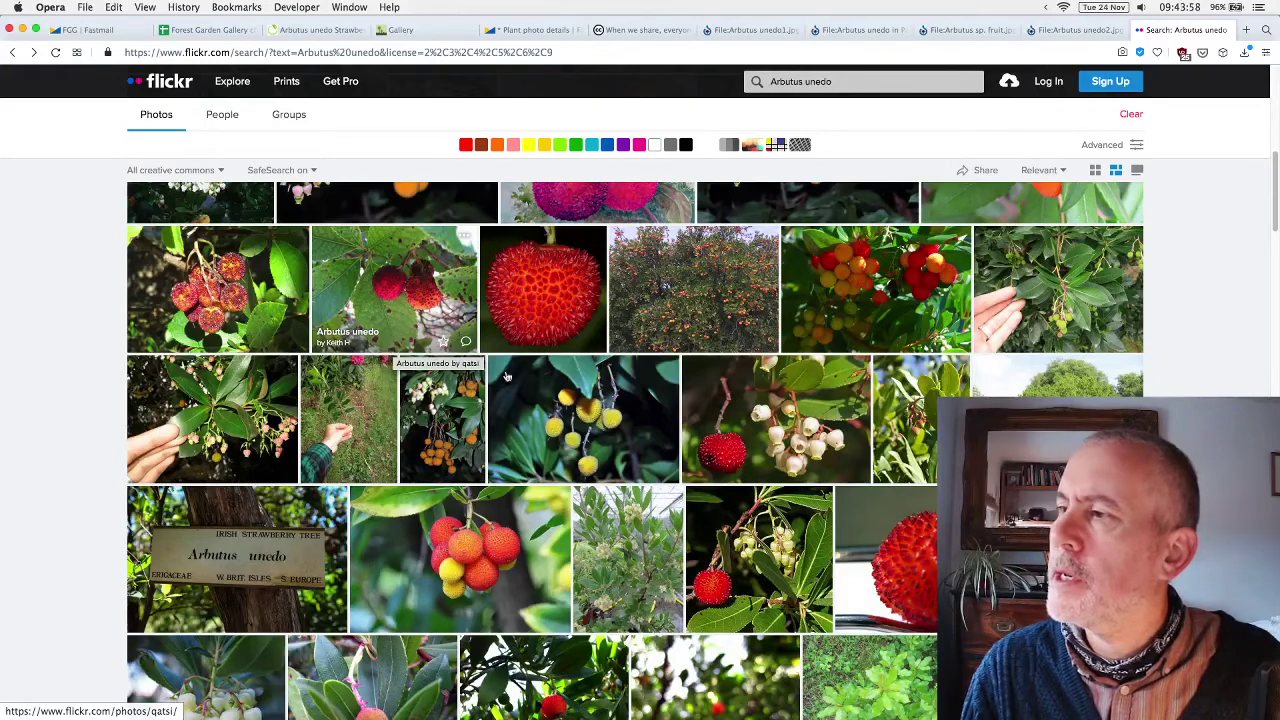
scroll(667, 392, "up", 3)
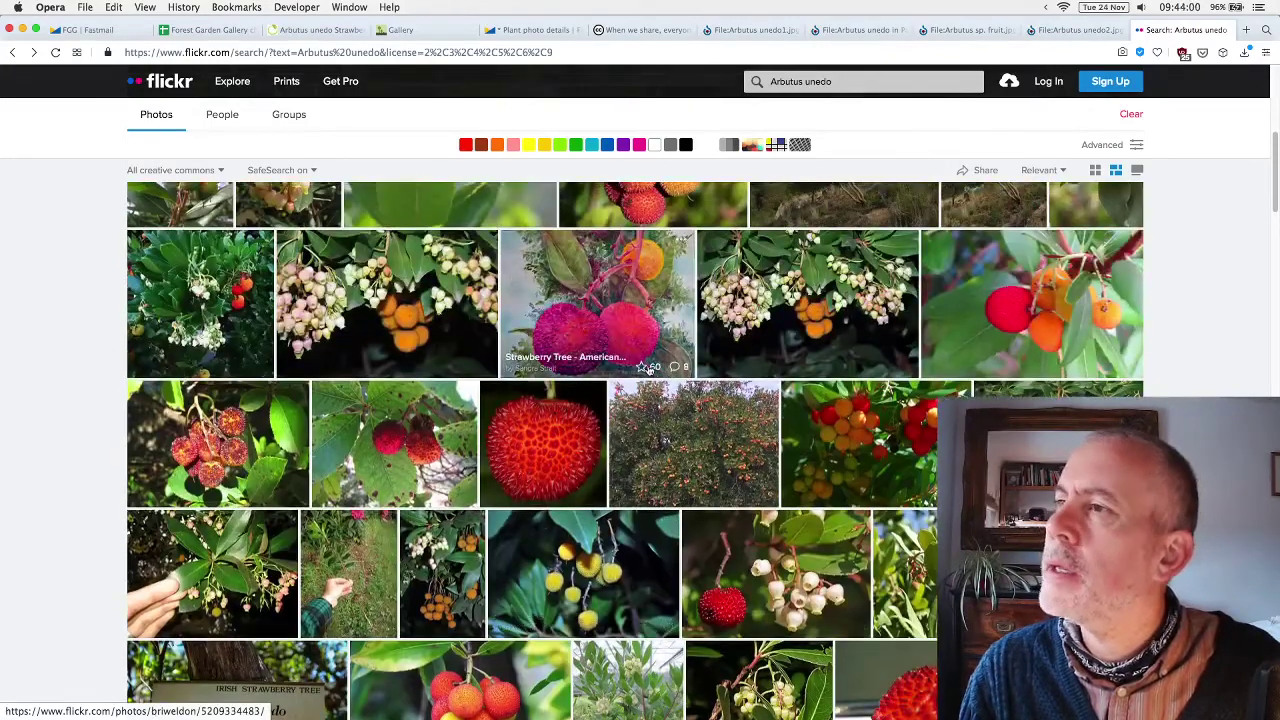
scroll(648, 368, "up", 7)
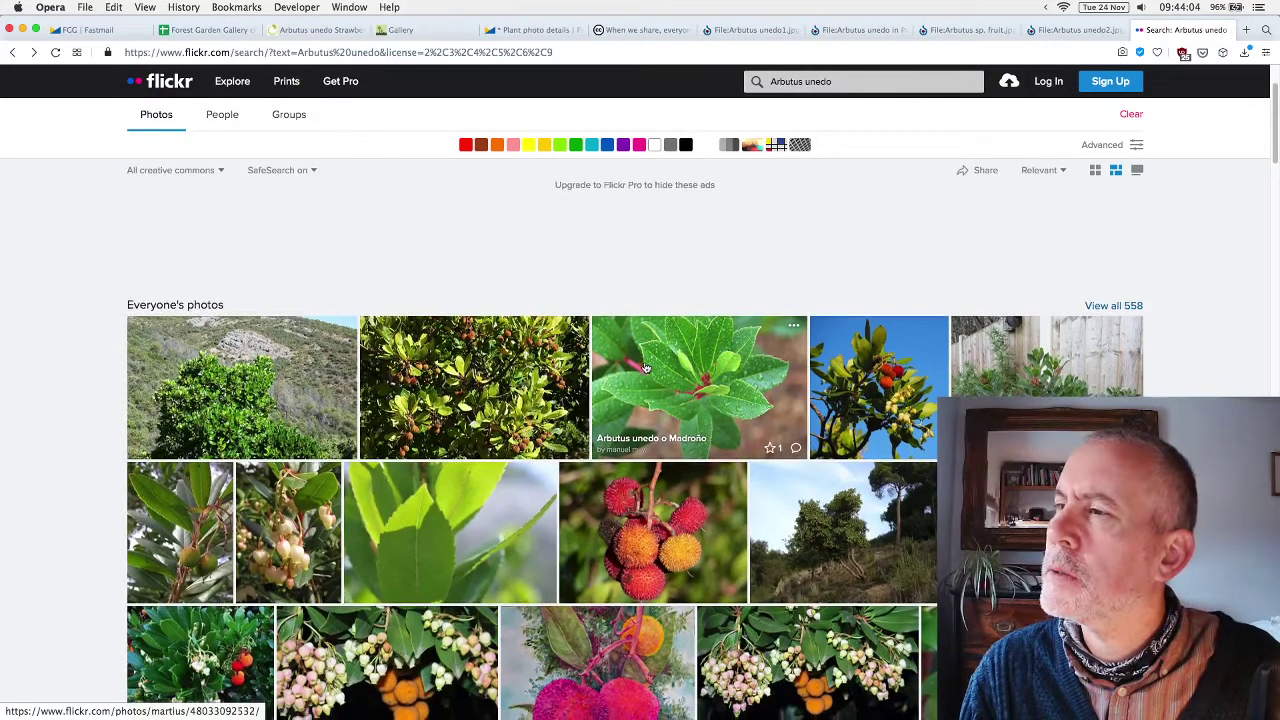
scroll(728, 318, "down", 1)
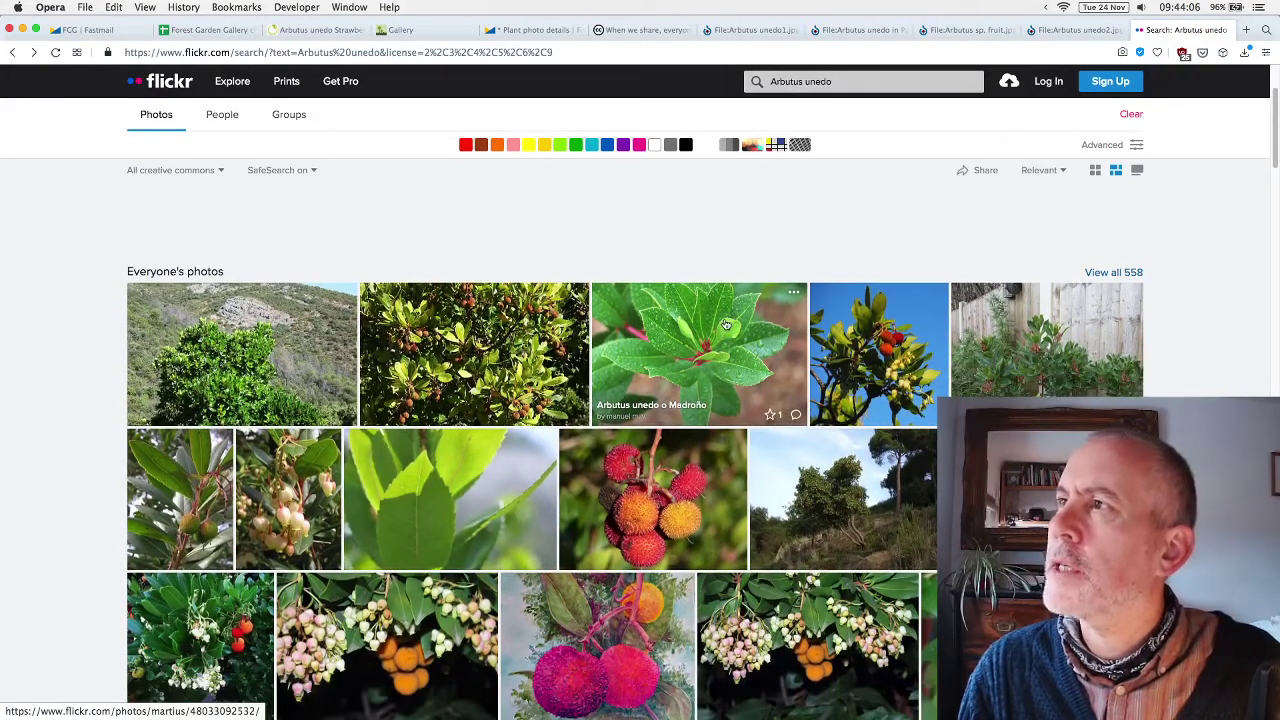
left_click(720, 327, "super")
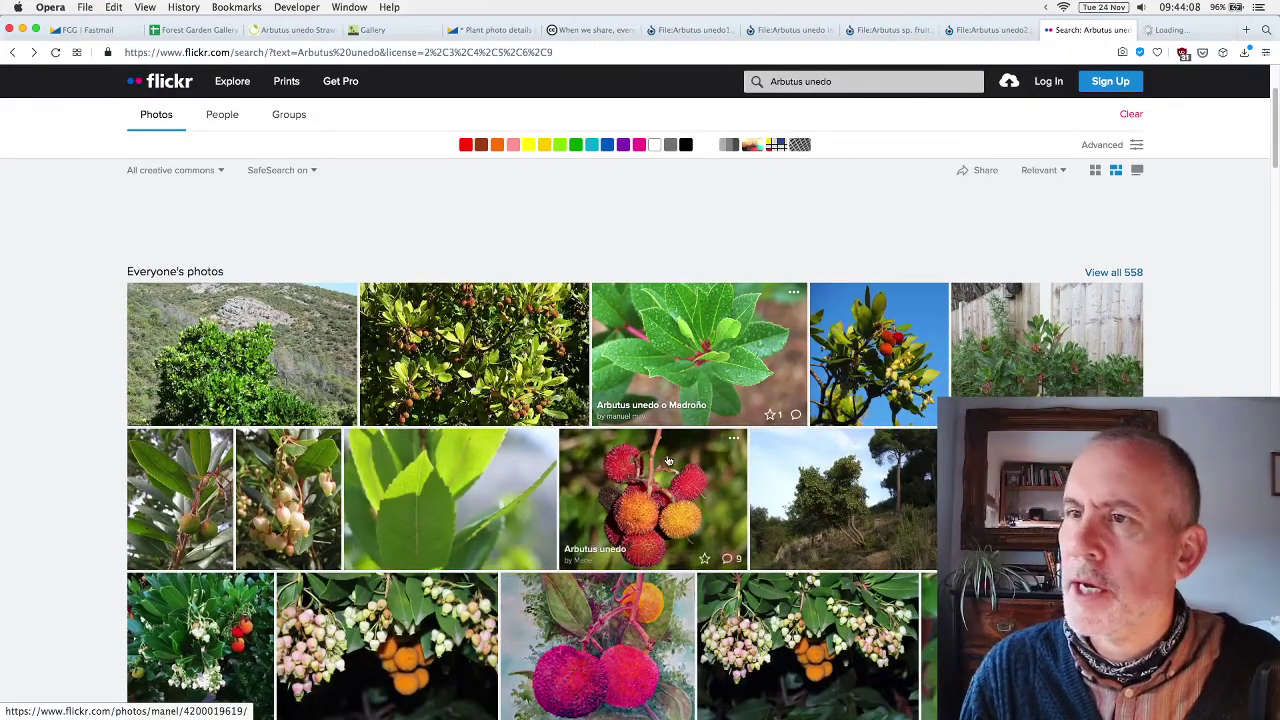
Open the single red fruit close-up from the Flickr results in its own tab.
scroll(615, 485, "down", 5)
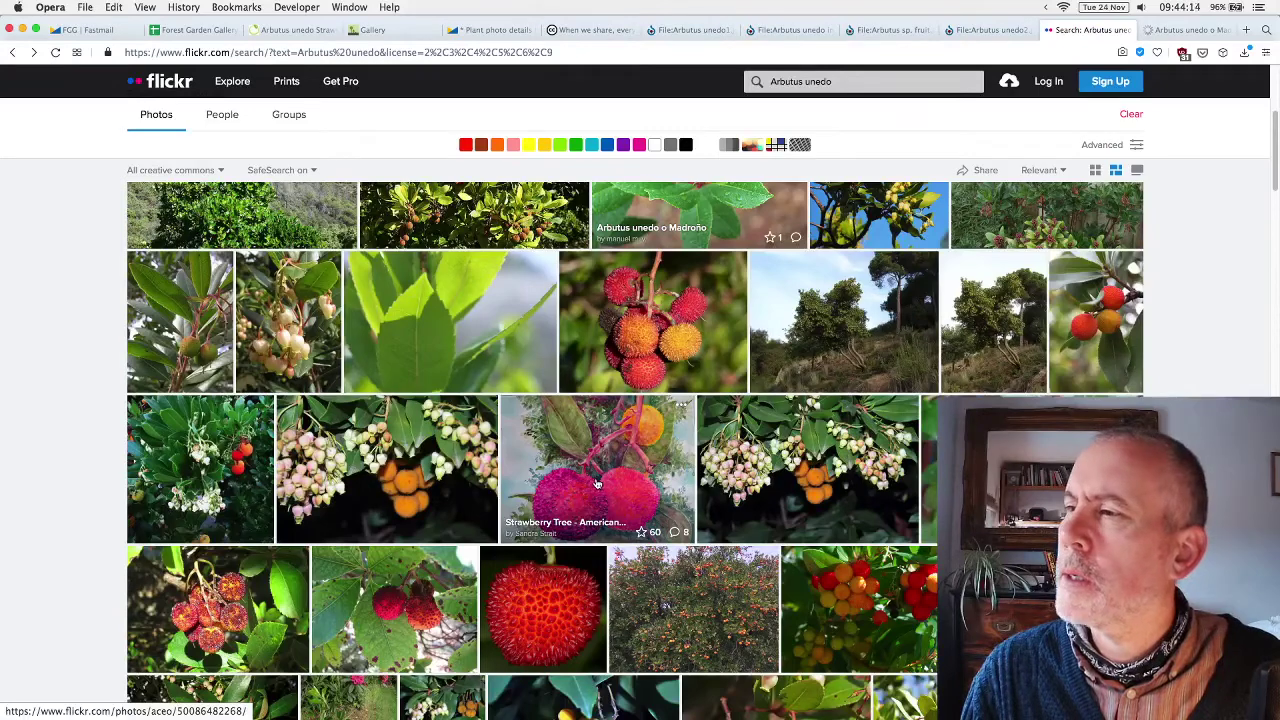
scroll(596, 484, "down", 3)
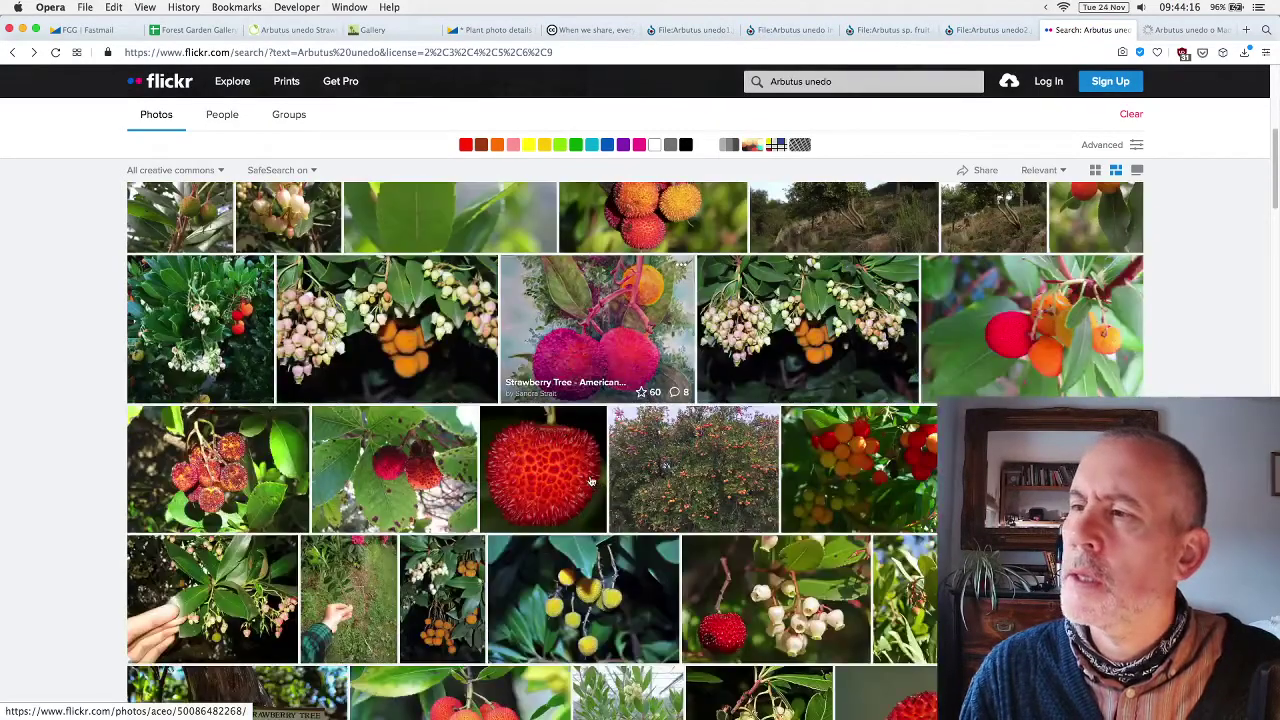
scroll(538, 468, "down", 2)
scroll(537, 468, "down", 1)
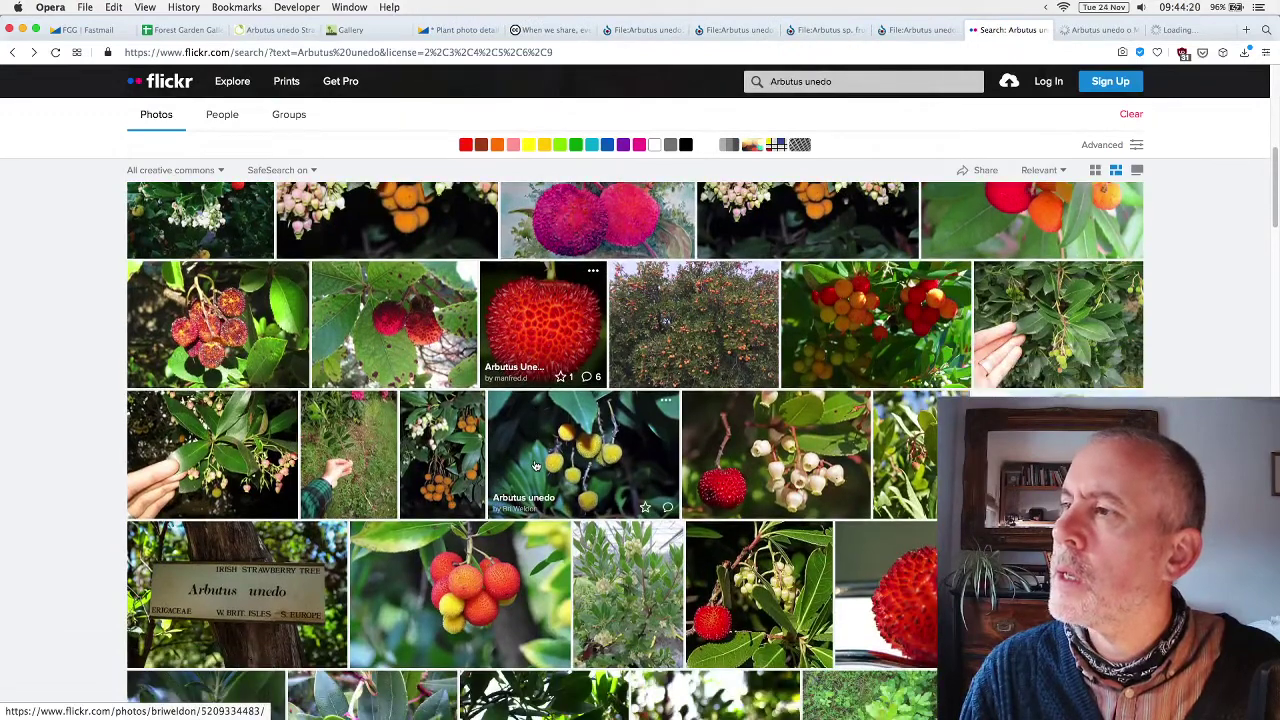
Open the red and yellow fruit cluster and the white blossom with red fruit from the Flickr results in separate tabs.
scroll(533, 467, "down", 1)
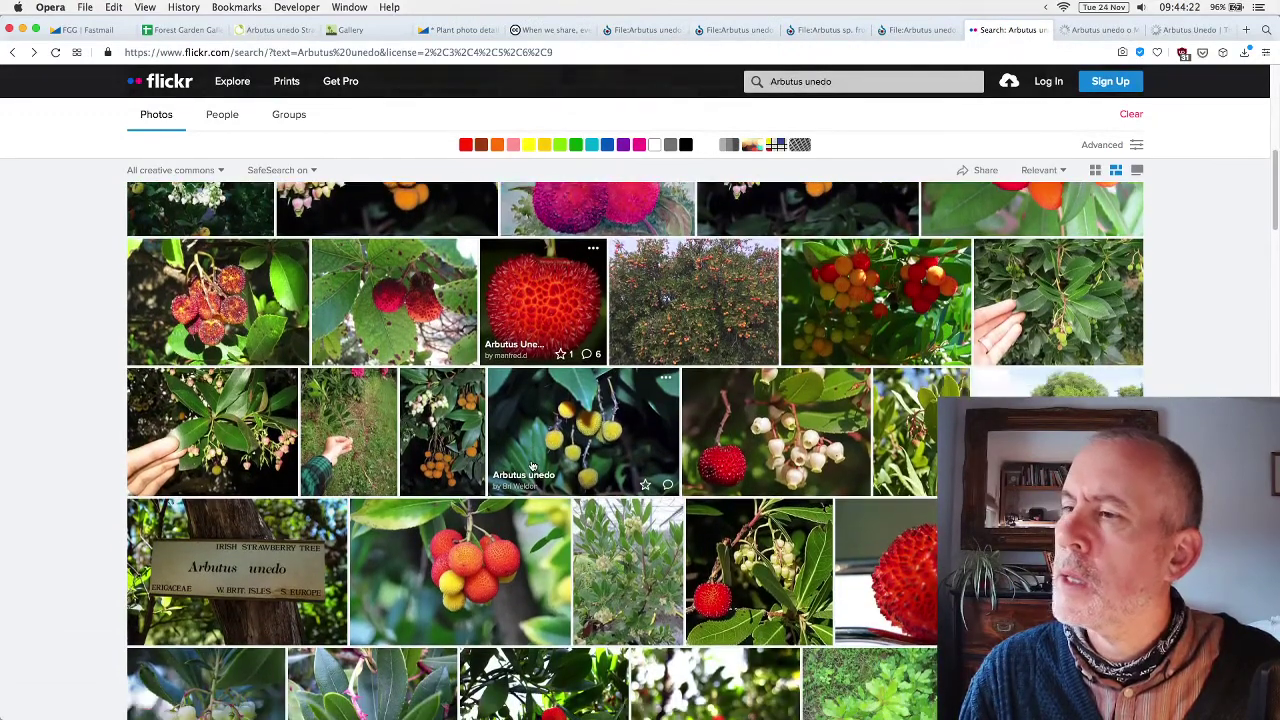
scroll(533, 467, "down", 5)
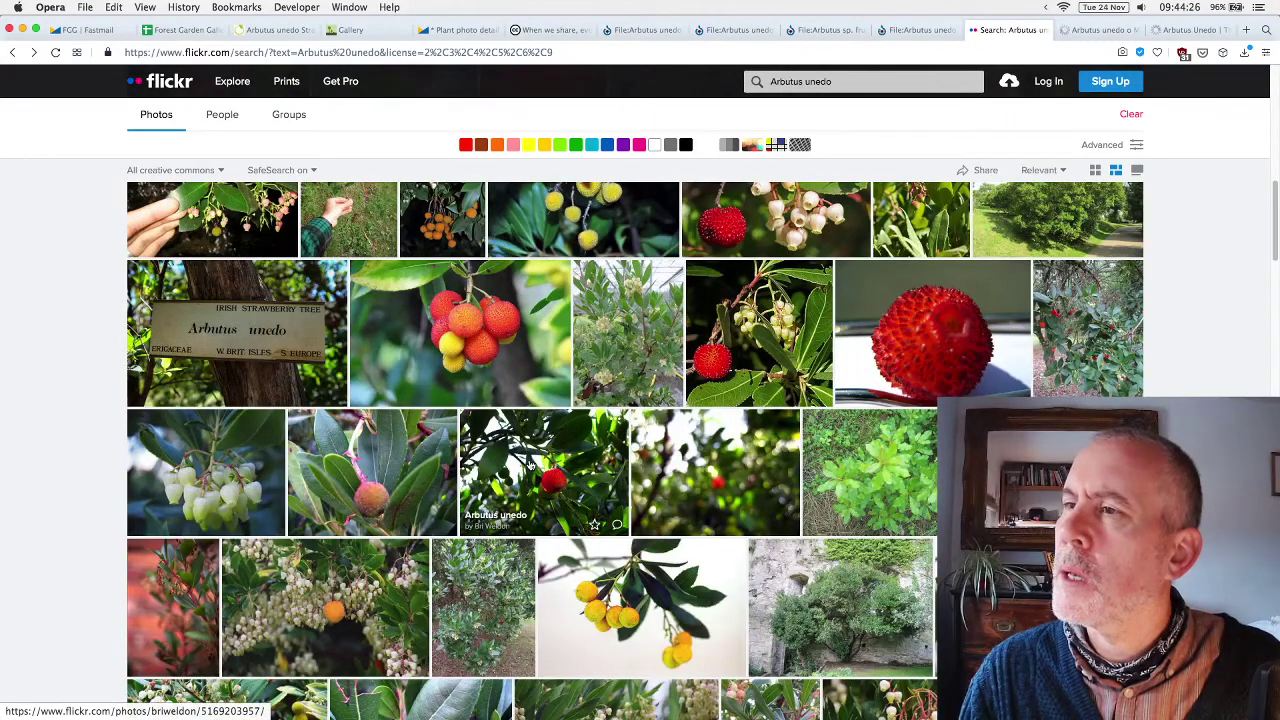
scroll(530, 465, "up", 2)
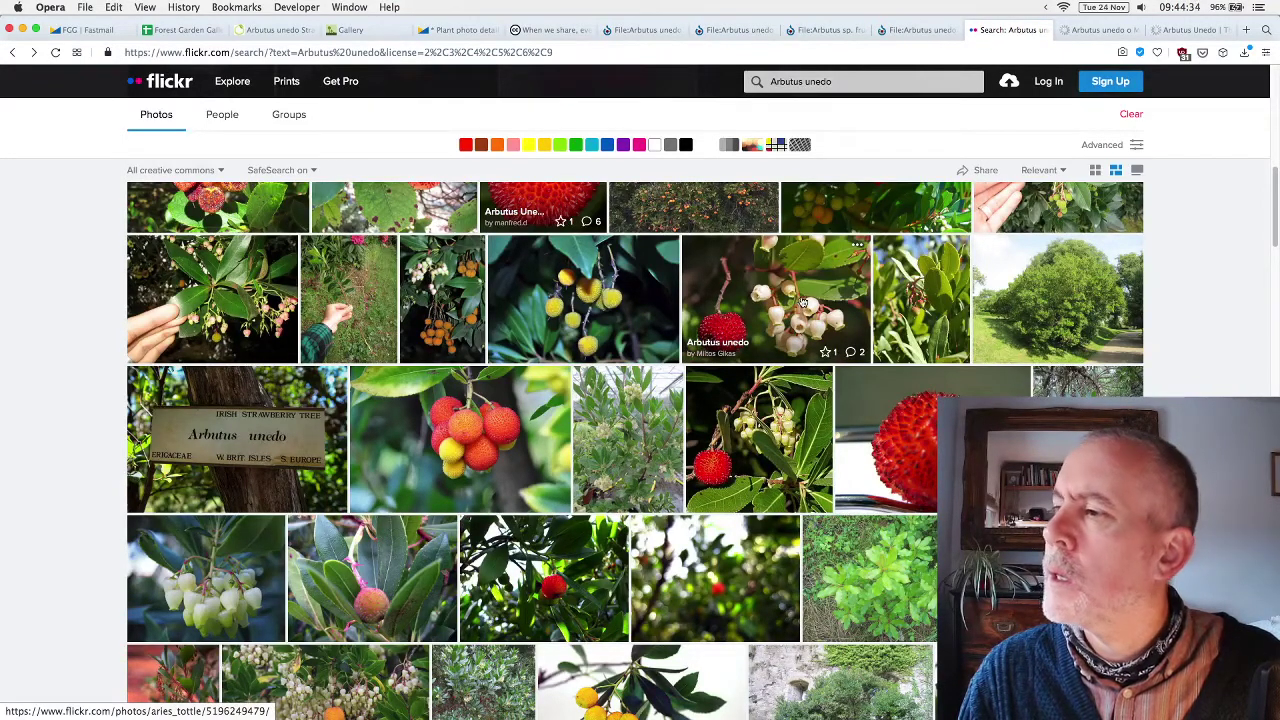
scroll(802, 302, "down", 3)
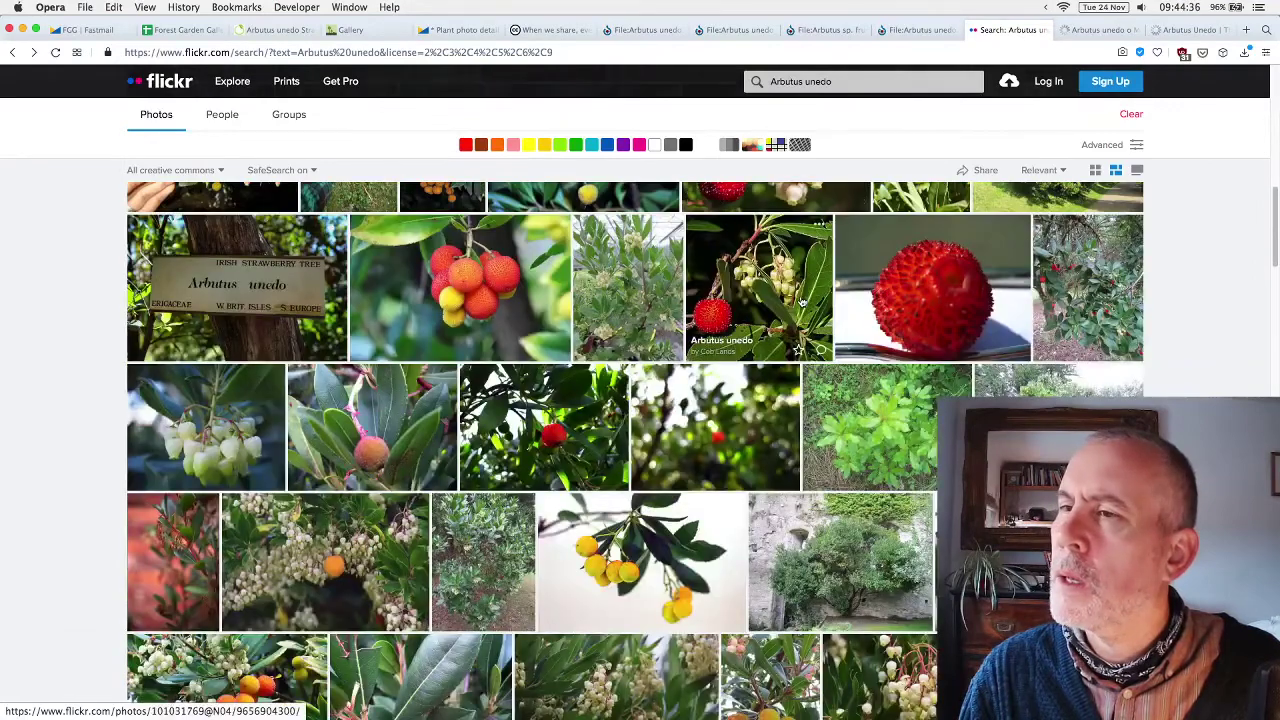
scroll(802, 302, "up", 3)
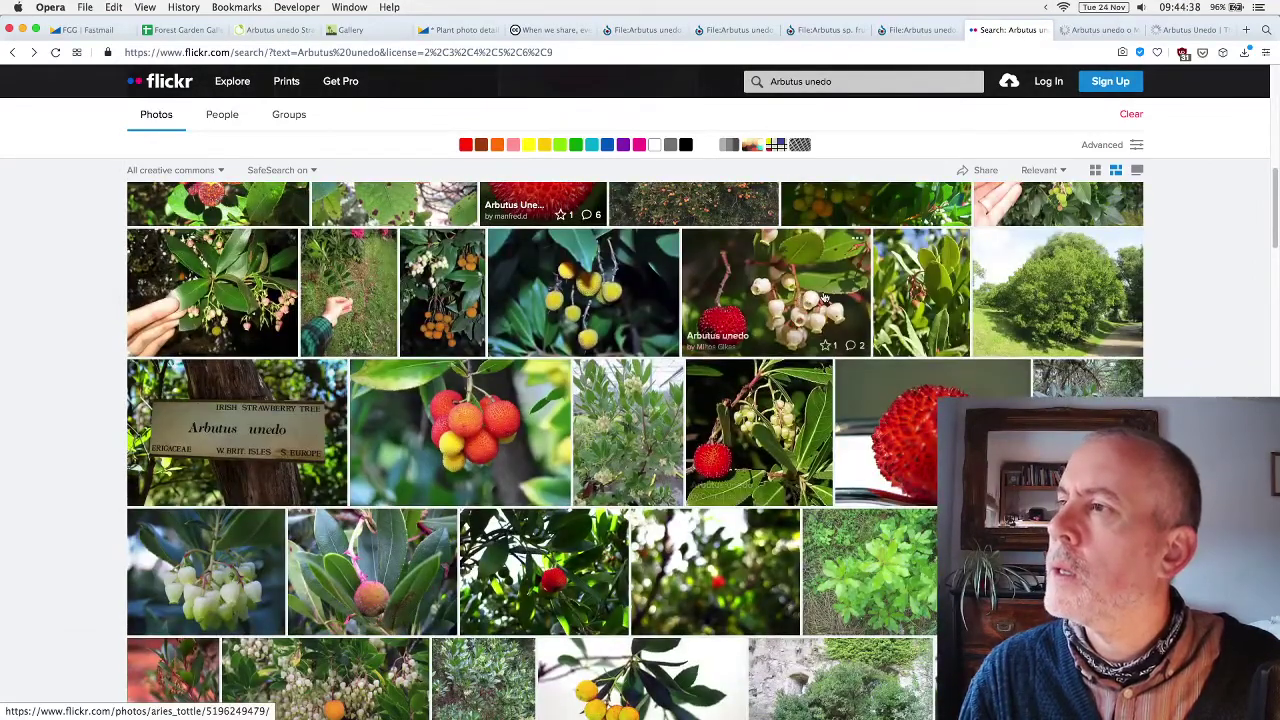
left_click(580, 428, "super")
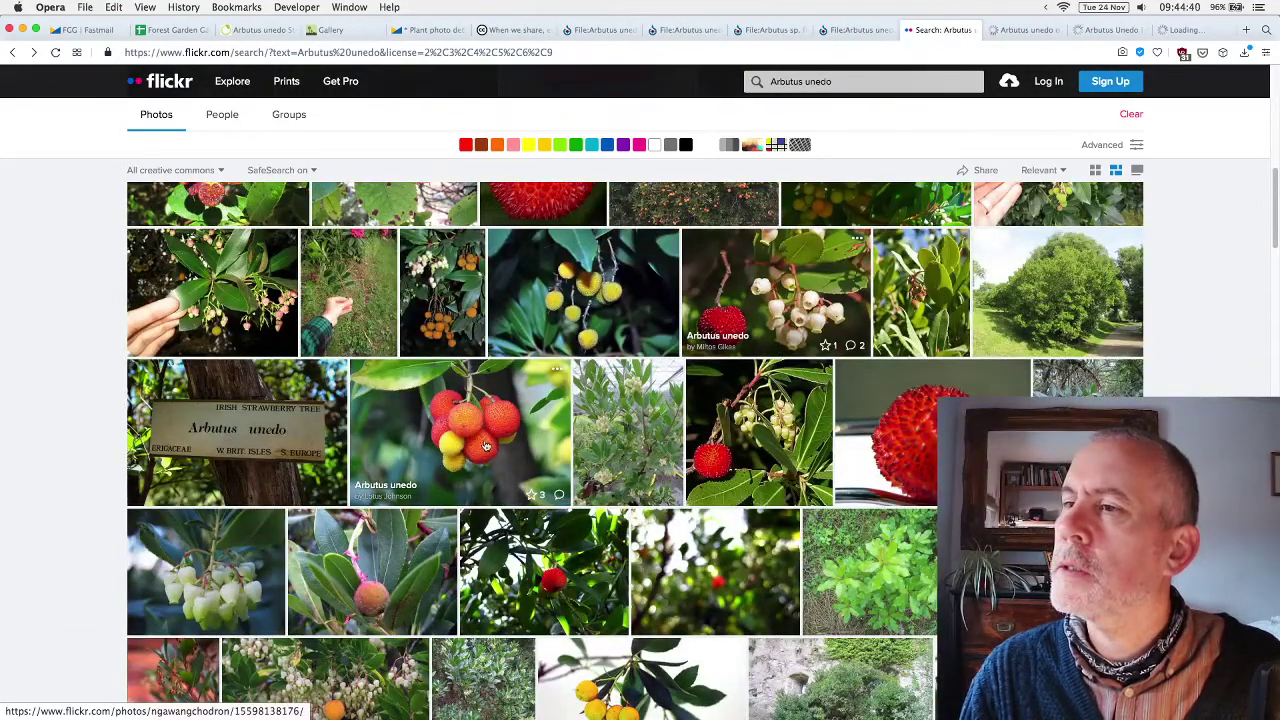
left_click(760, 290, "super")
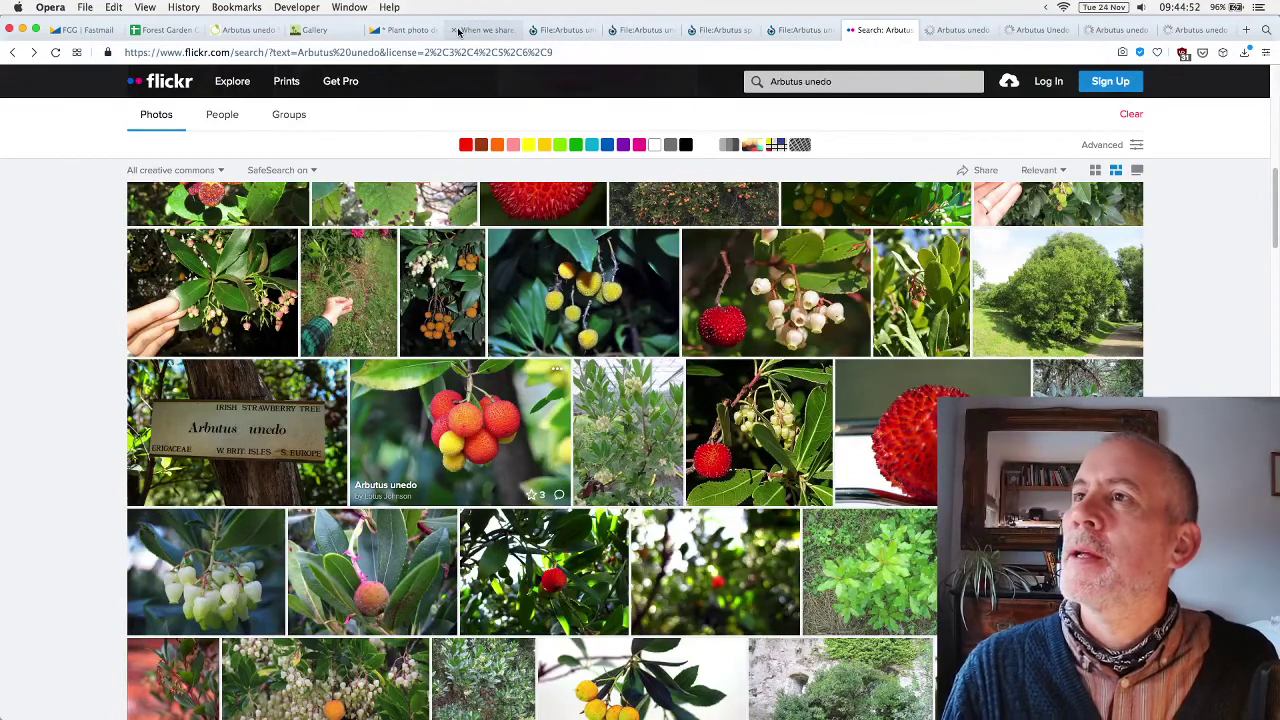
Close the Creative Commons page and change the photo total in all four photo headings of the email to 9.
left_click(454, 30)
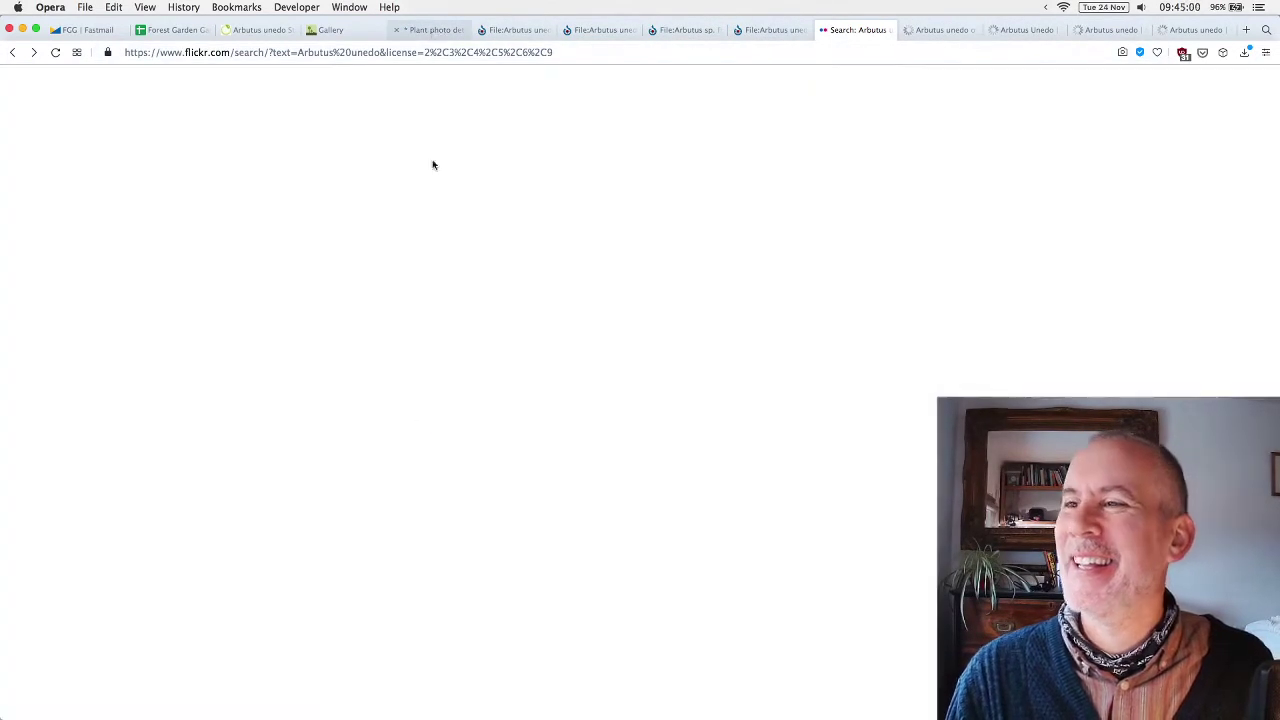
key("super+5")
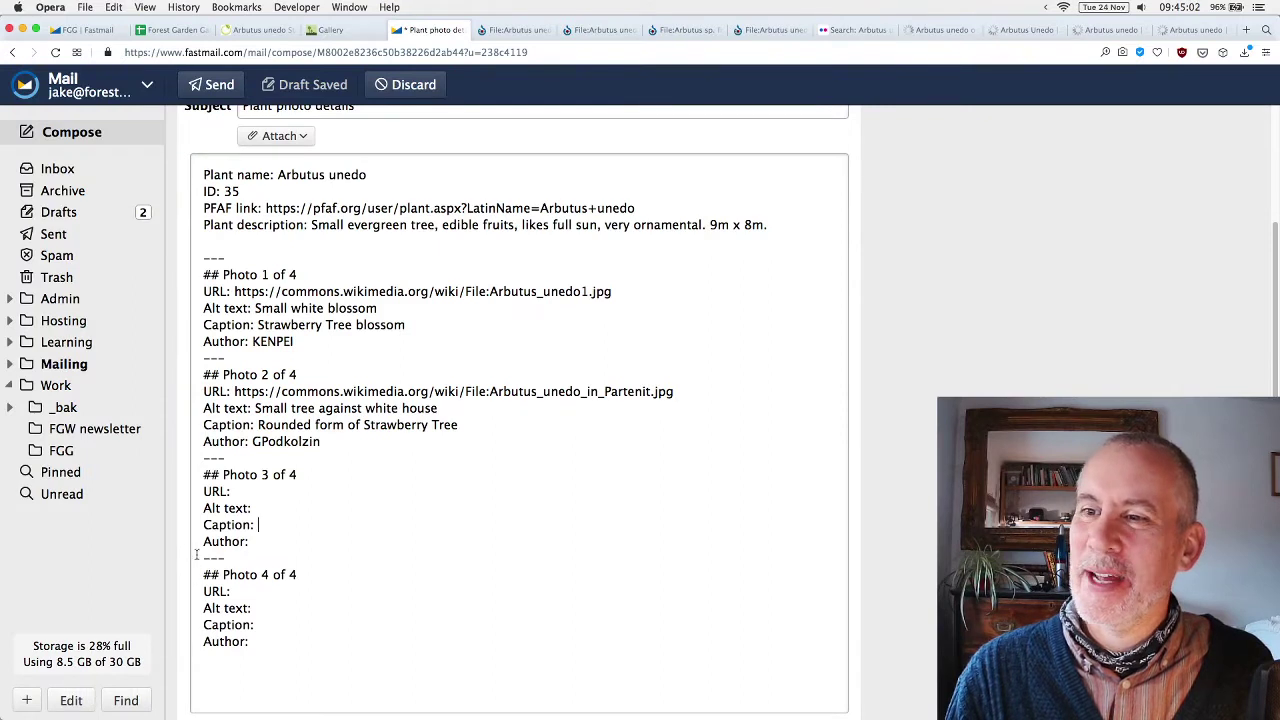
left_click_drag(199, 560, 196, 631)
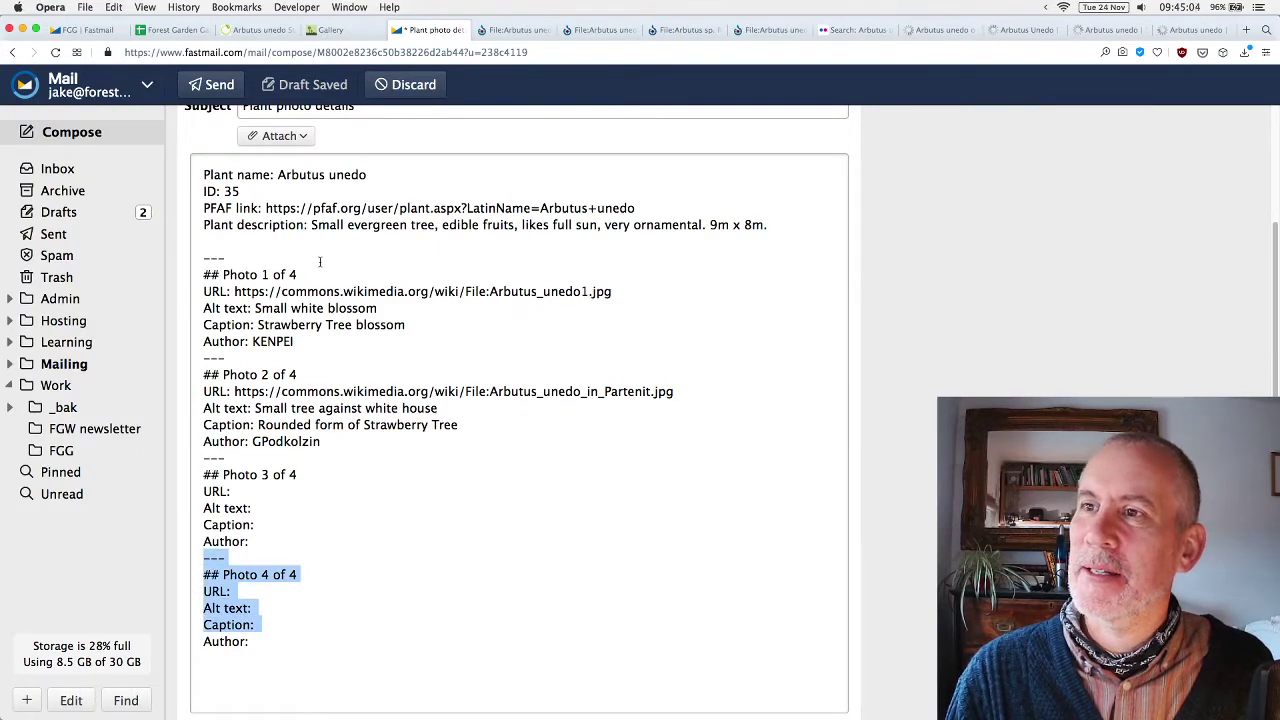
double_click(292, 274)
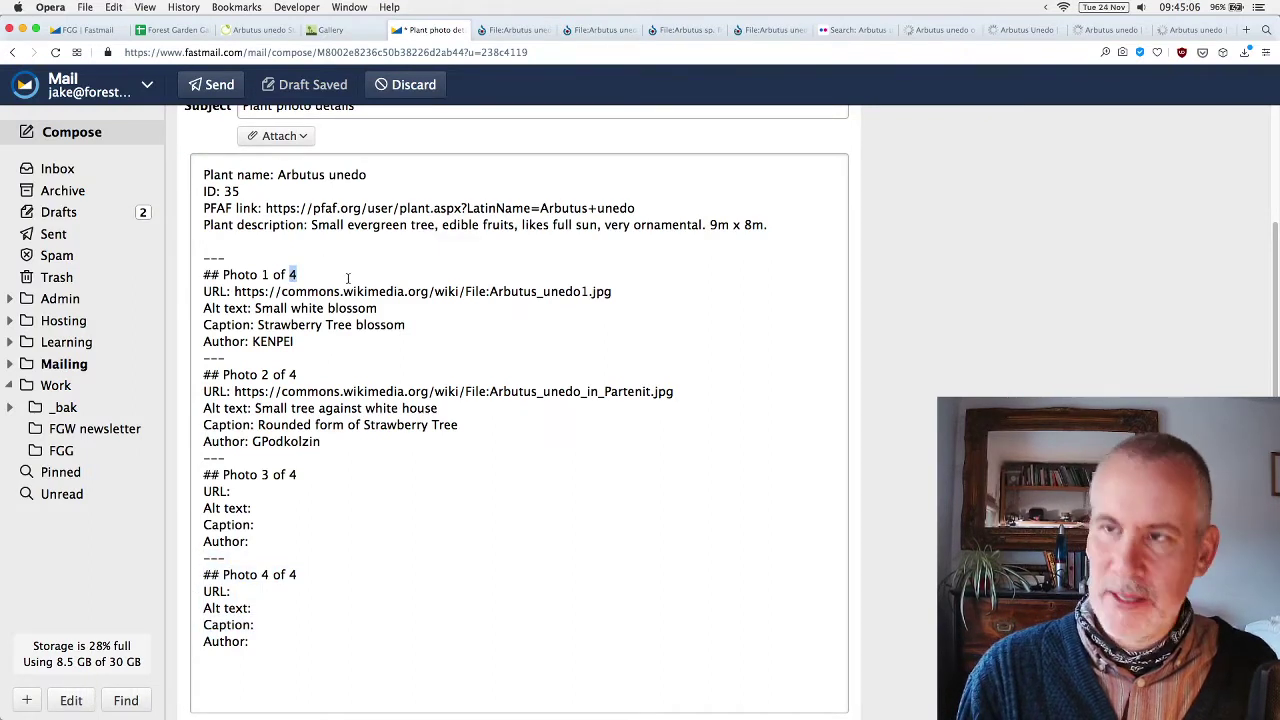
type("9")
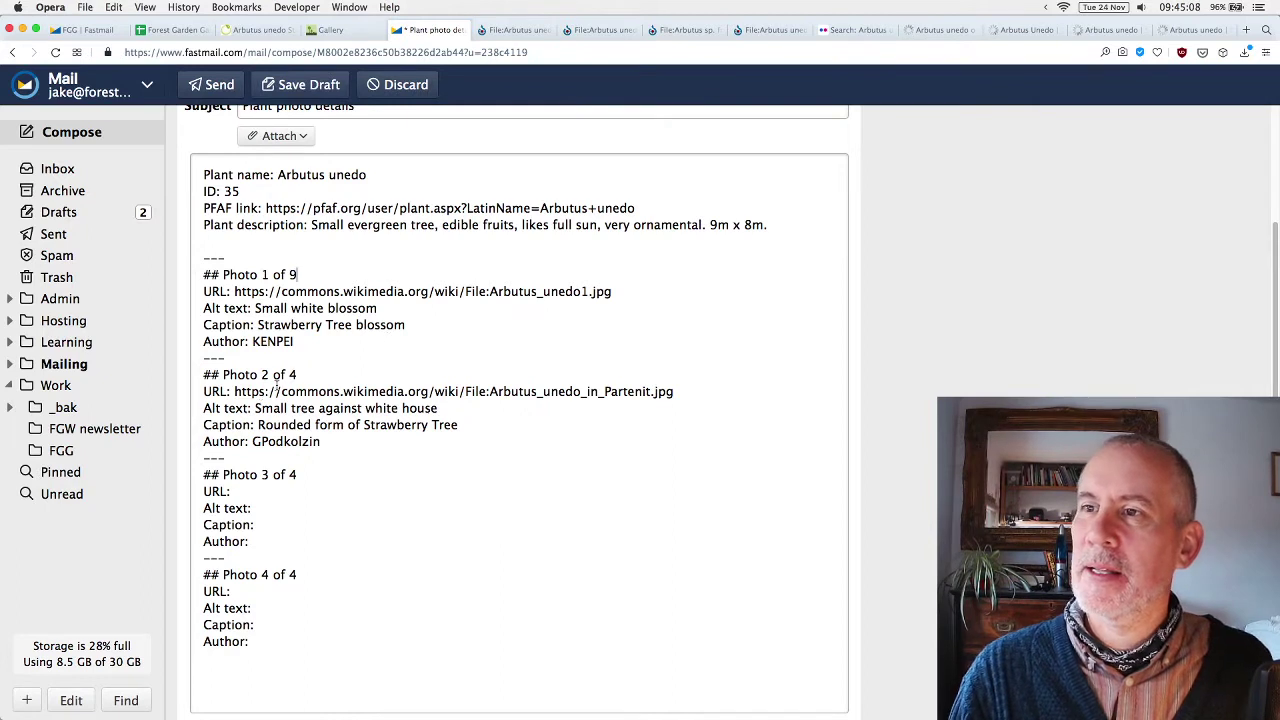
type("9")
double_click(292, 474)
type("9")
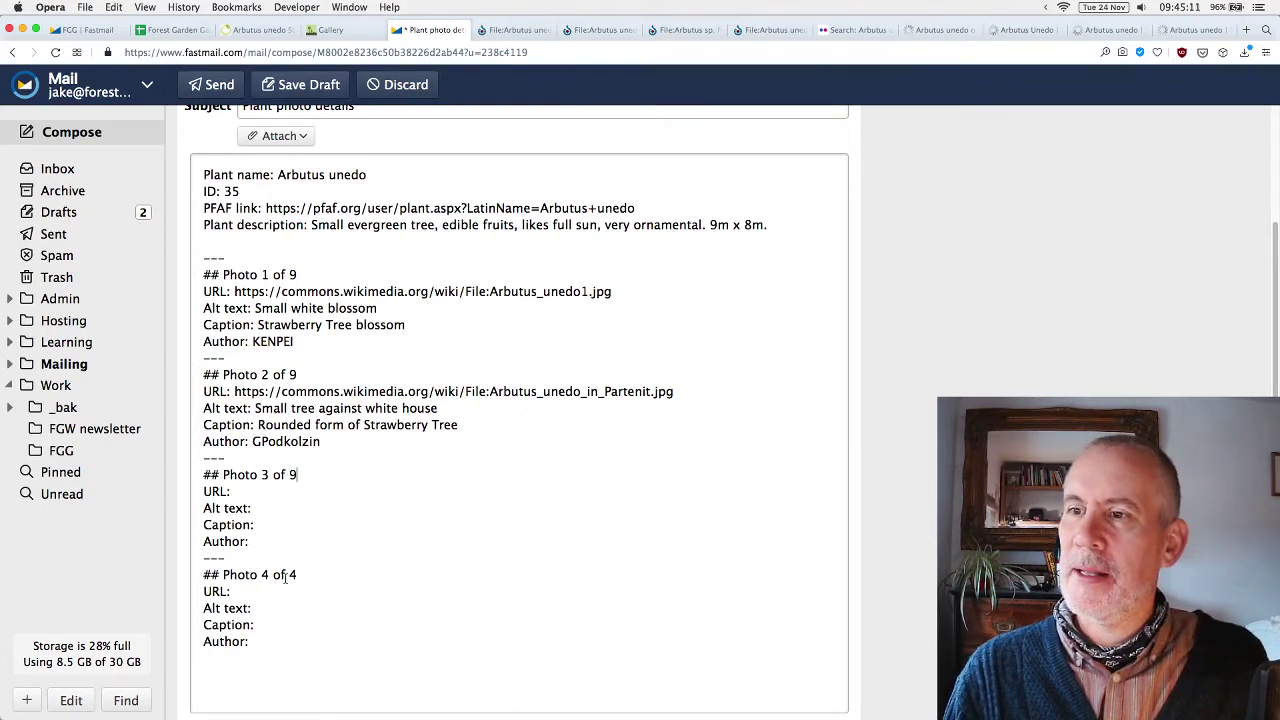
type("9")
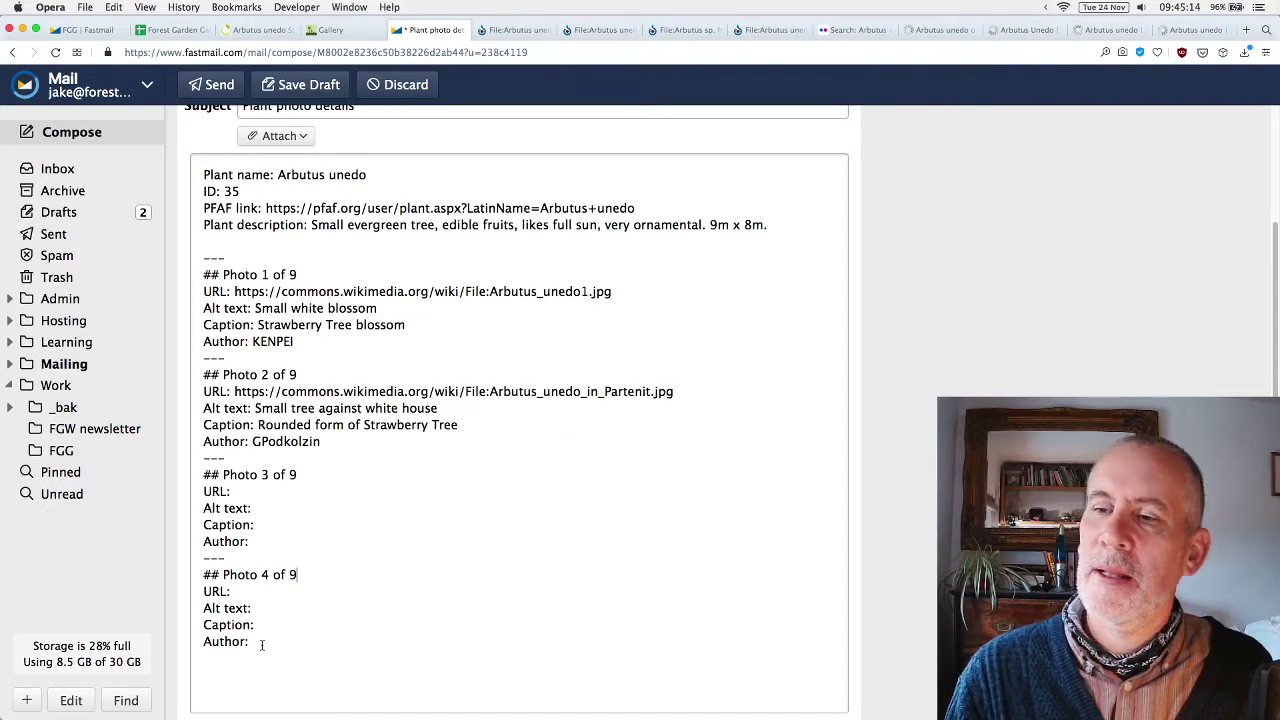
left_click(259, 654)
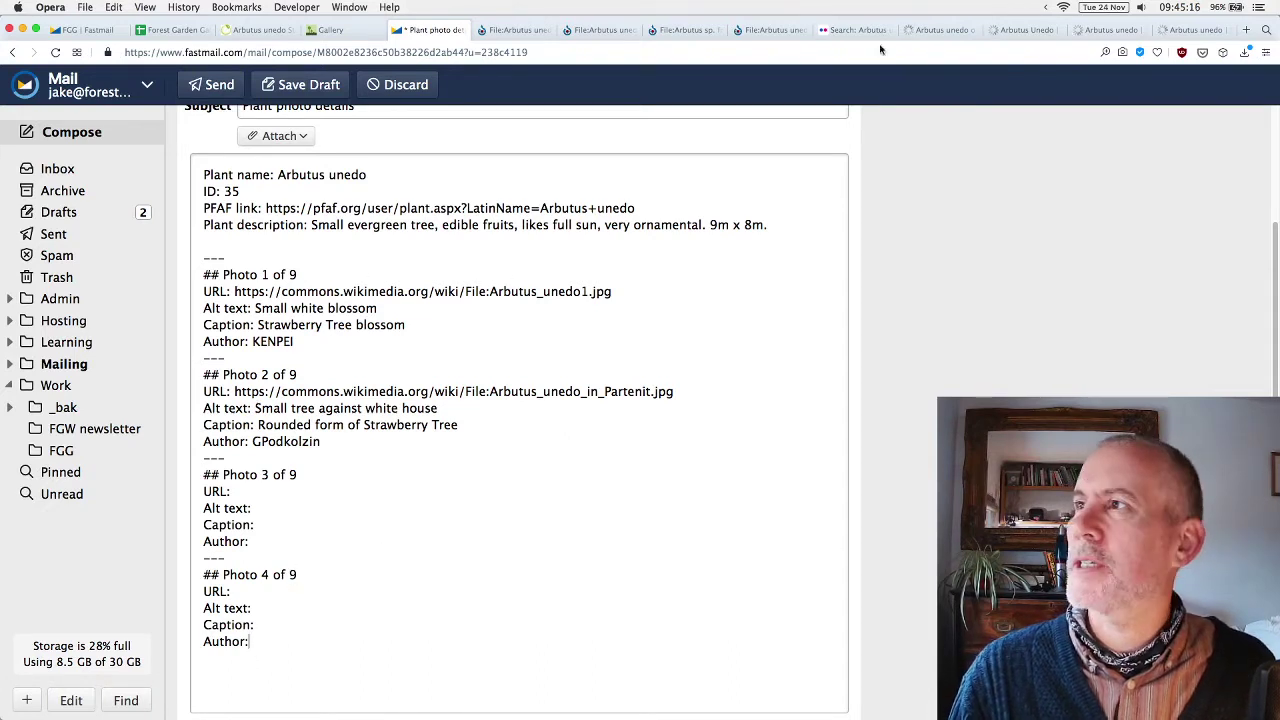
Review the Wikimedia blossom, tree, fruit and bark pages and close the Flickr search results, keeping the selected photo tabs.
left_click(540, 30)
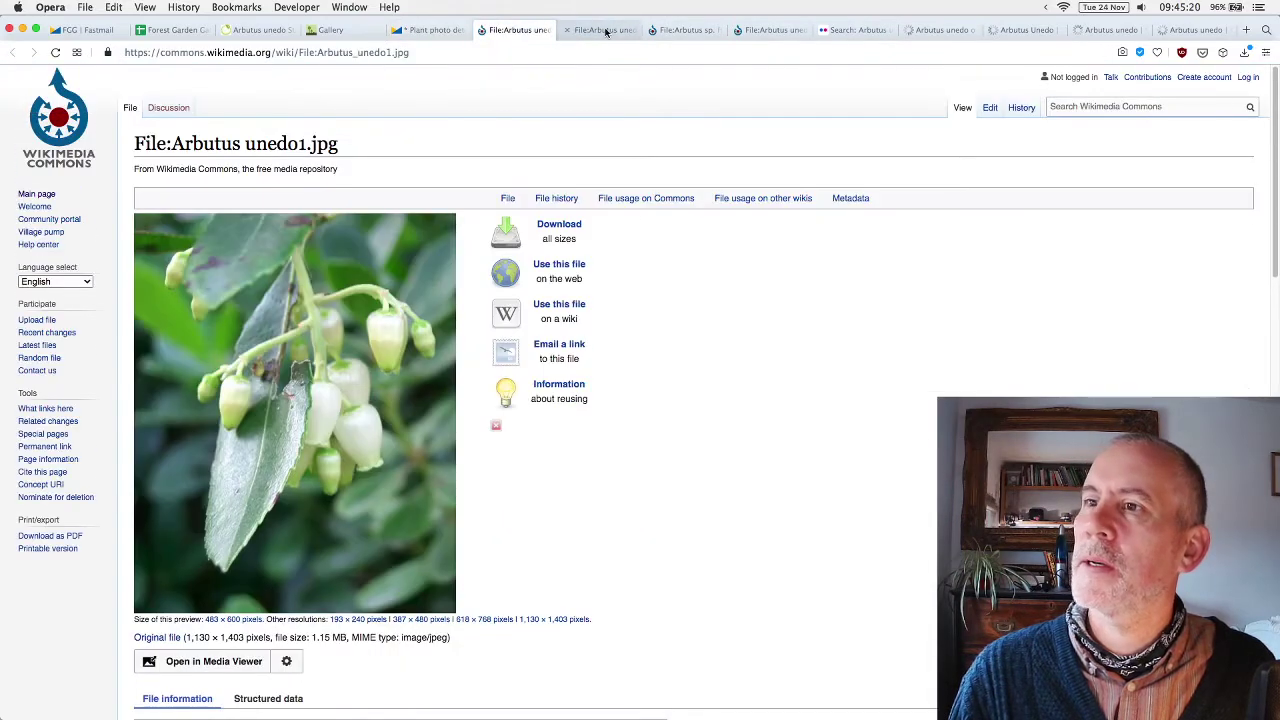
left_click(610, 30)
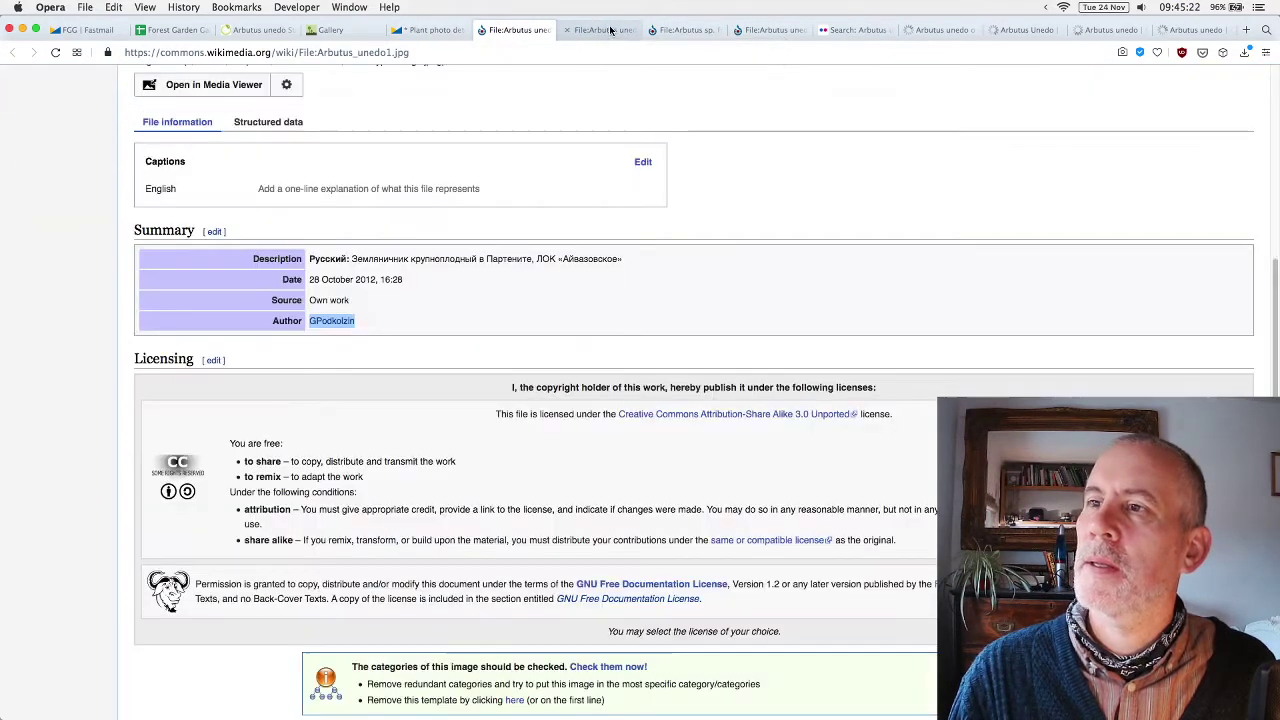
scroll(630, 316, "up", 6)
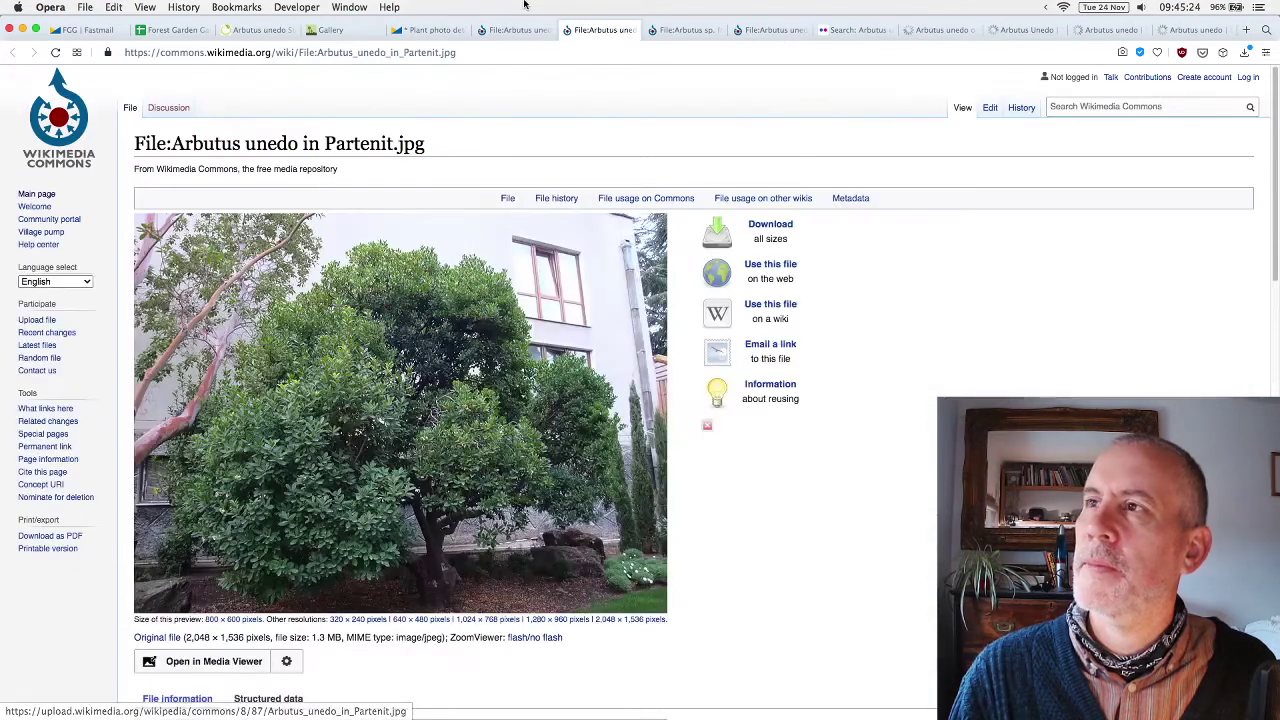
left_click(684, 30)
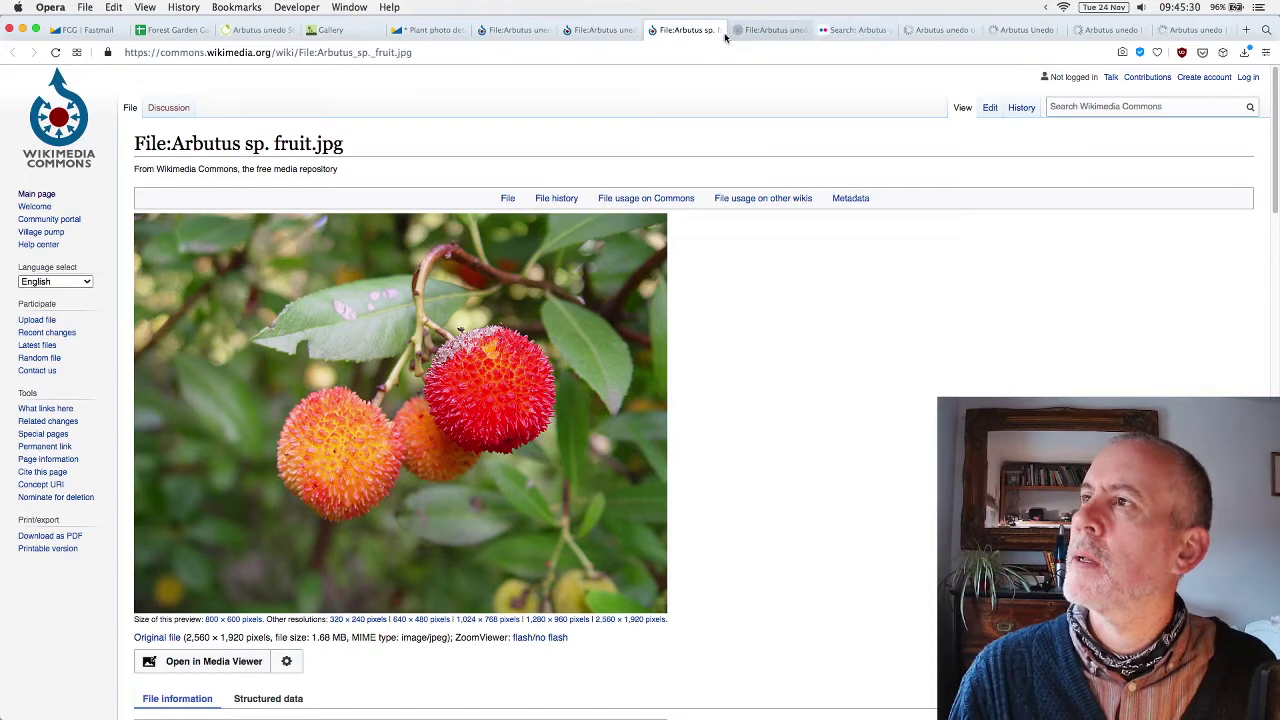
left_click(772, 35)
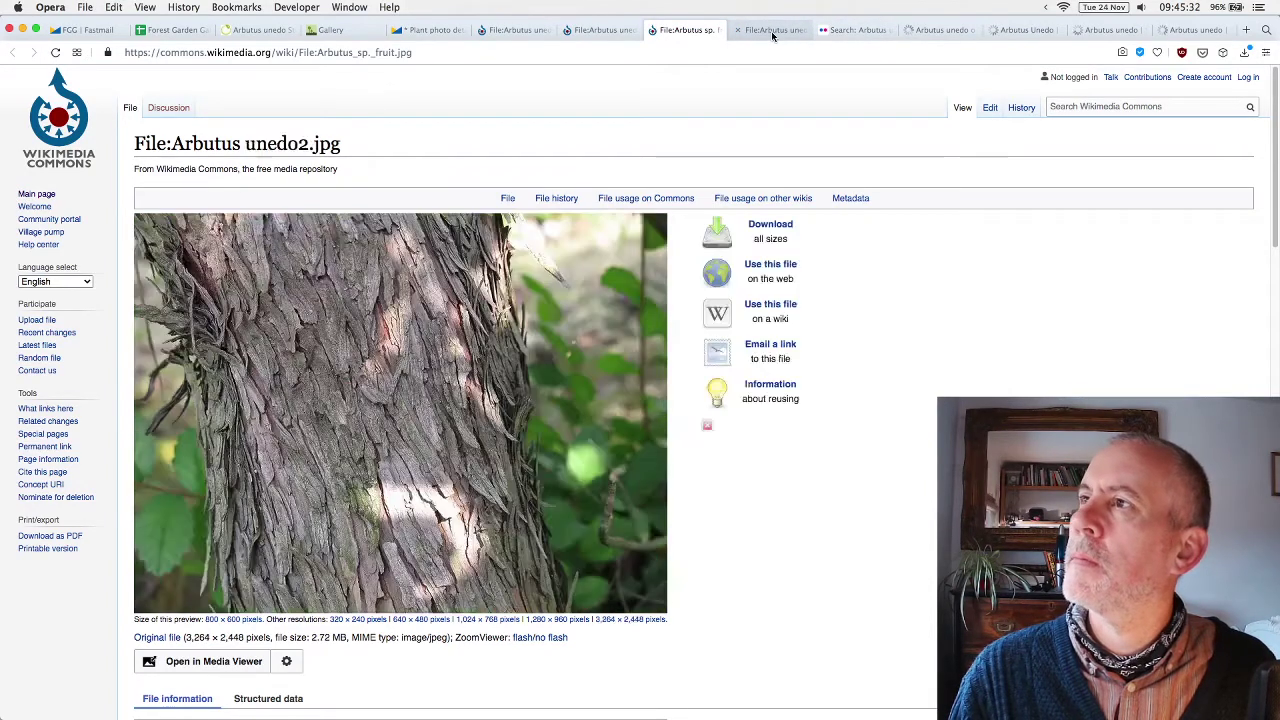
left_click(840, 30)
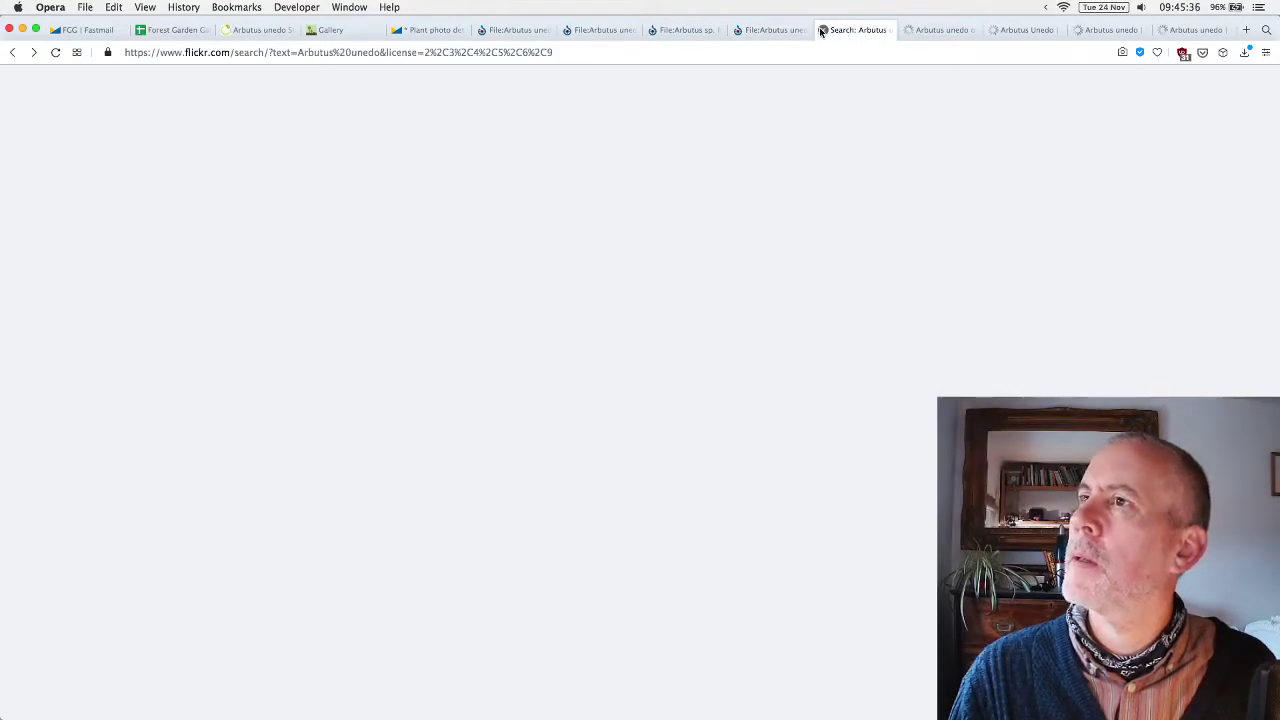
left_click(822, 30)
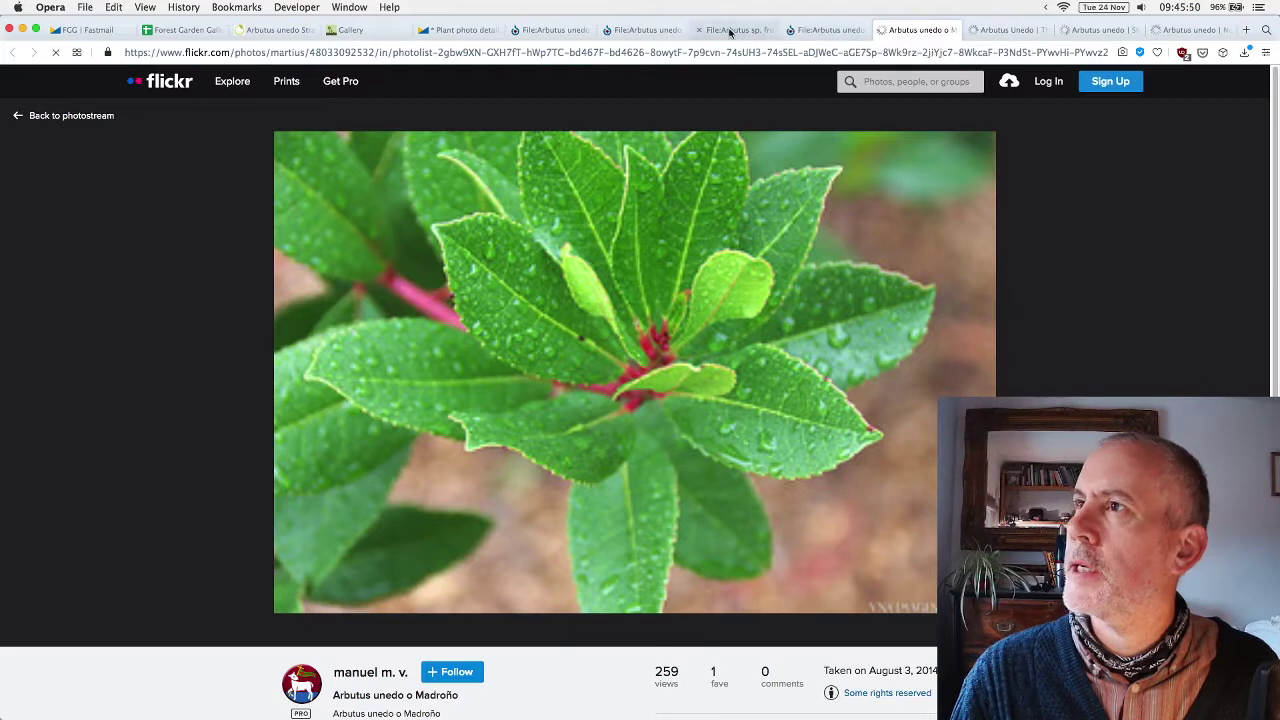
Compare the Flickr fruit and blossom photos with the Wikimedia blossom photo, and close the Arbutus unedo1.jpg page.
left_click(1007, 31)
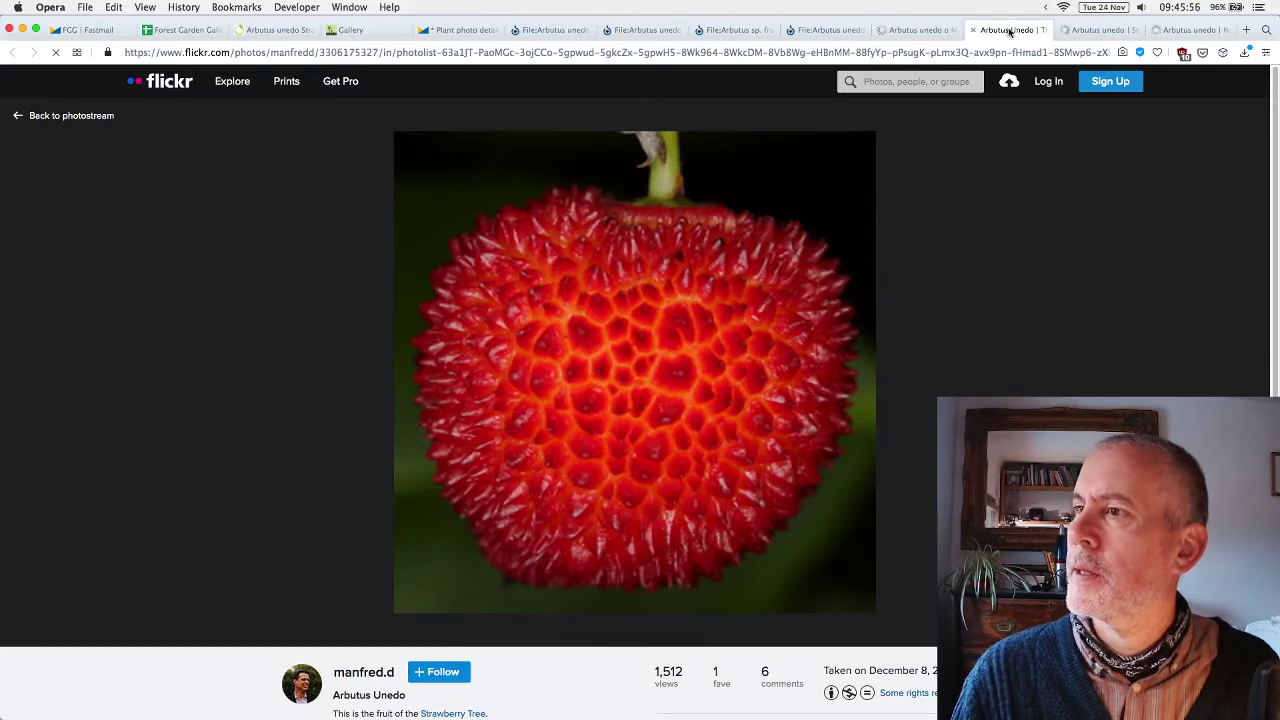
left_click(1105, 31)
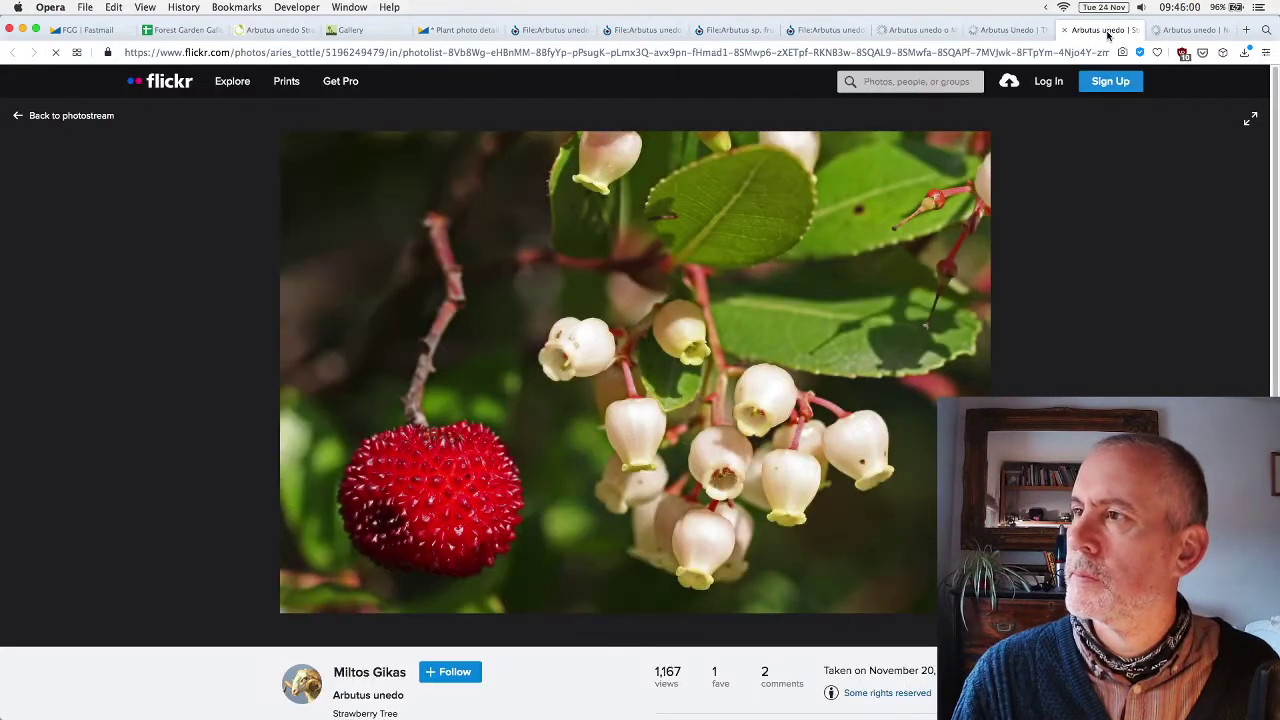
left_click(650, 31)
left_click(558, 30)
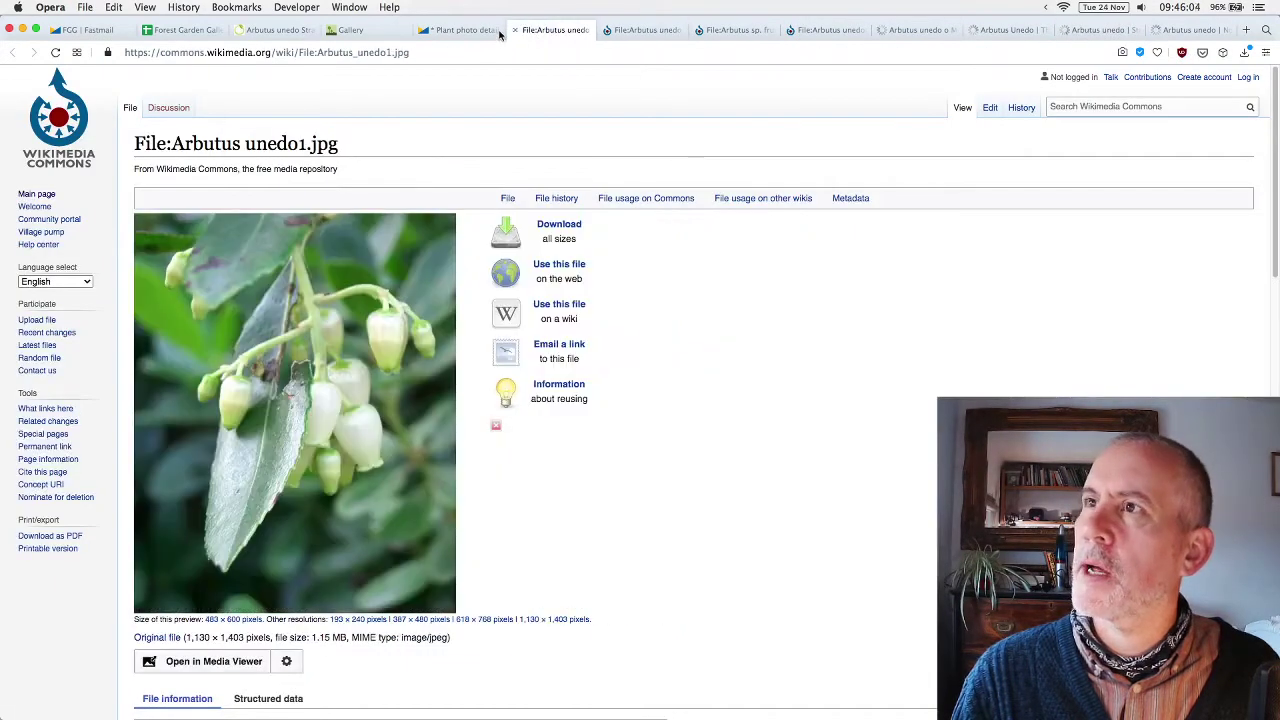
left_click(517, 31)
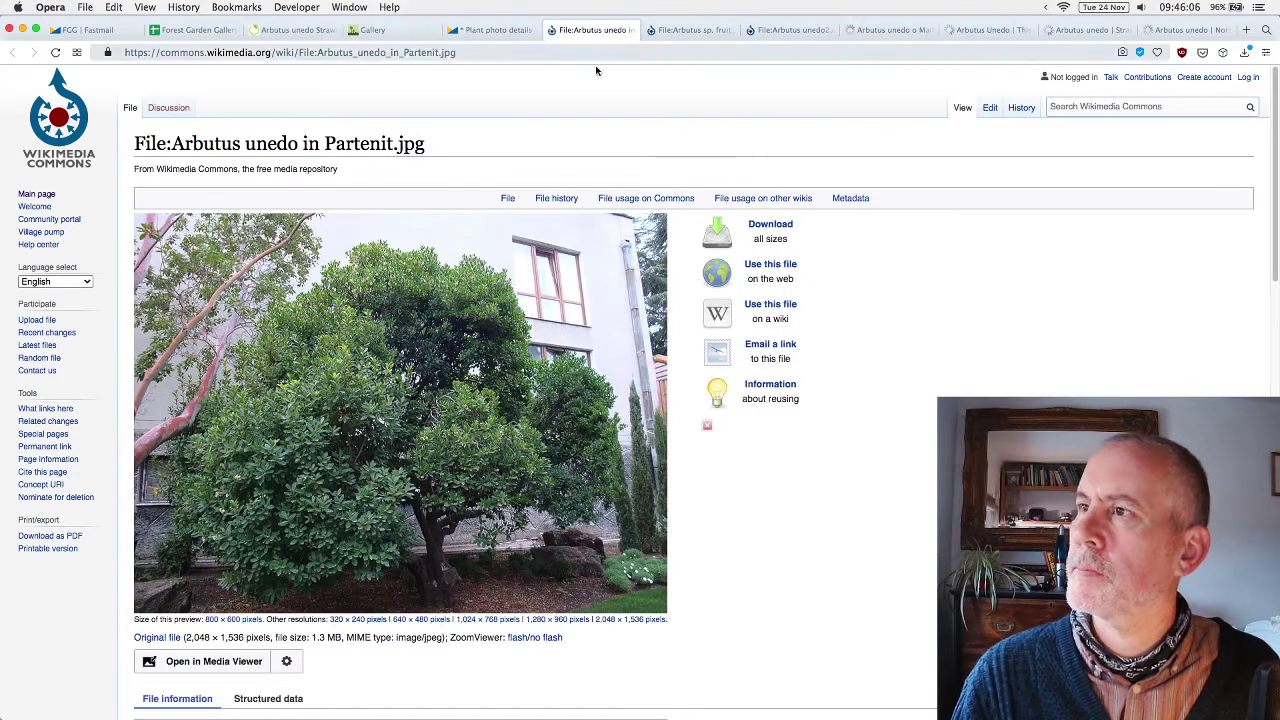
Check the Wikimedia fruit photo and delete the whole Photo 1 blossom entry from the plant photo details email.
left_click(693, 31)
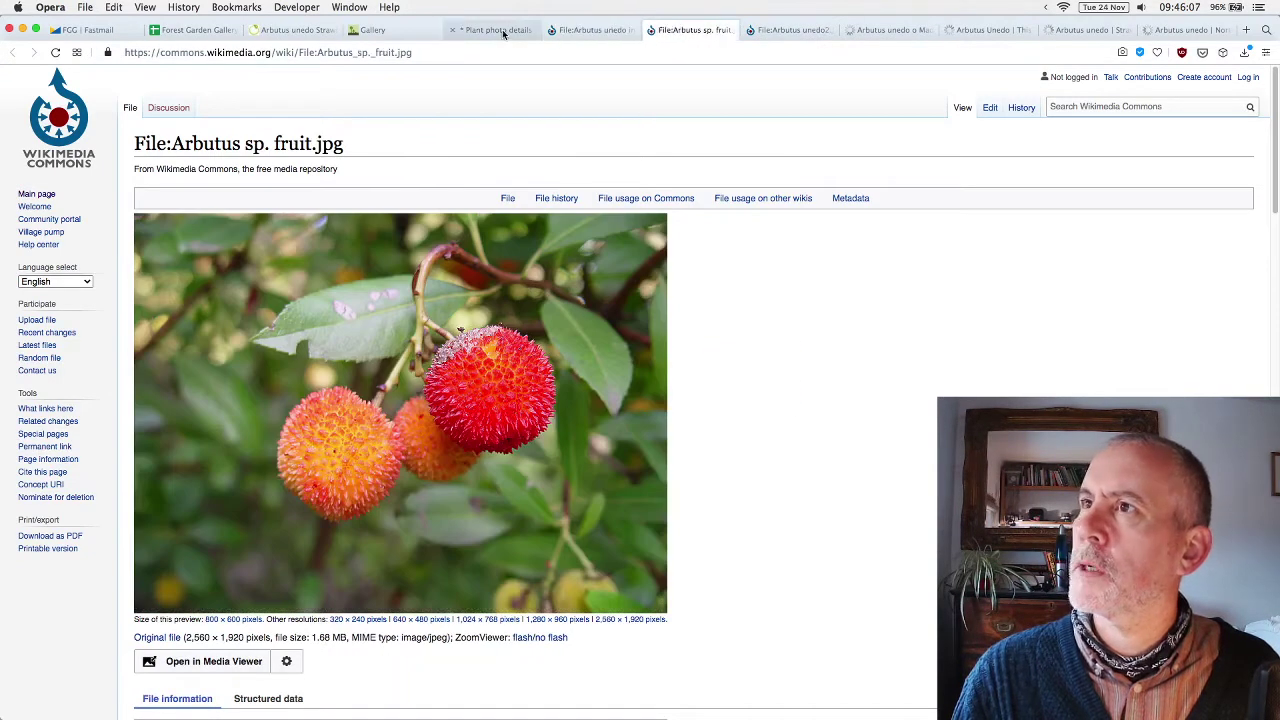
left_click(500, 30)
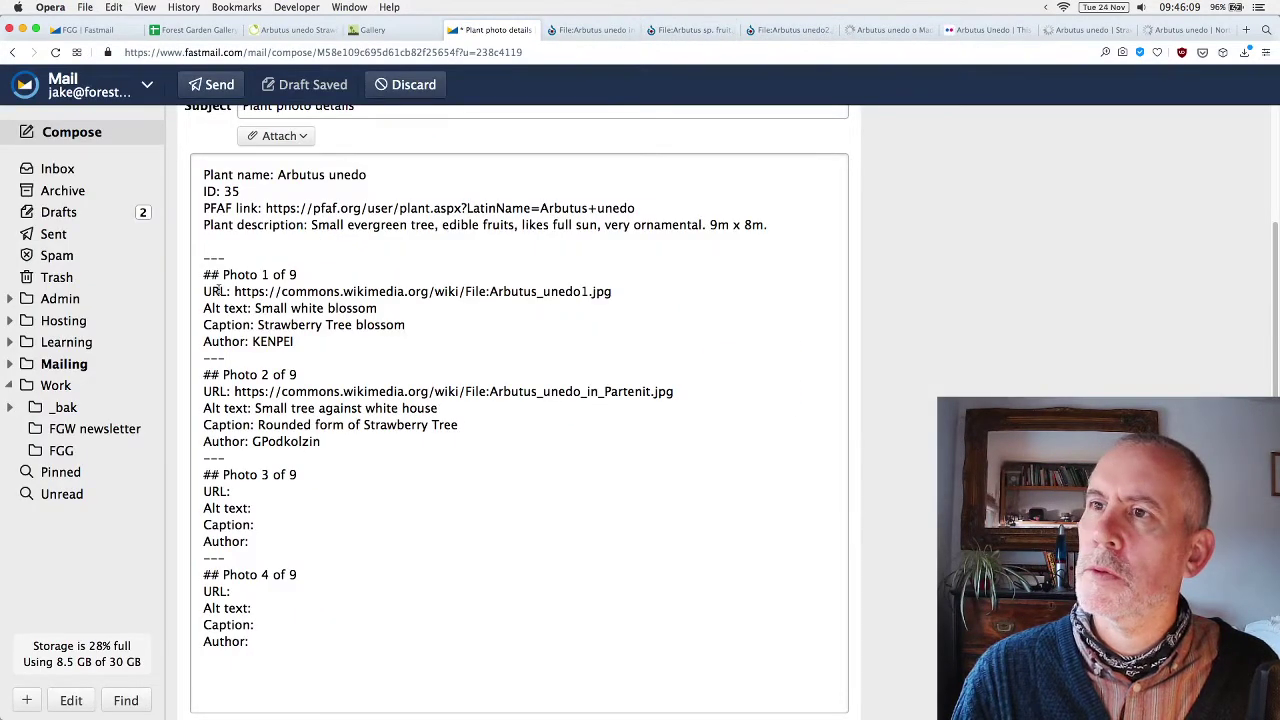
left_click_drag(199, 259, 190, 350)
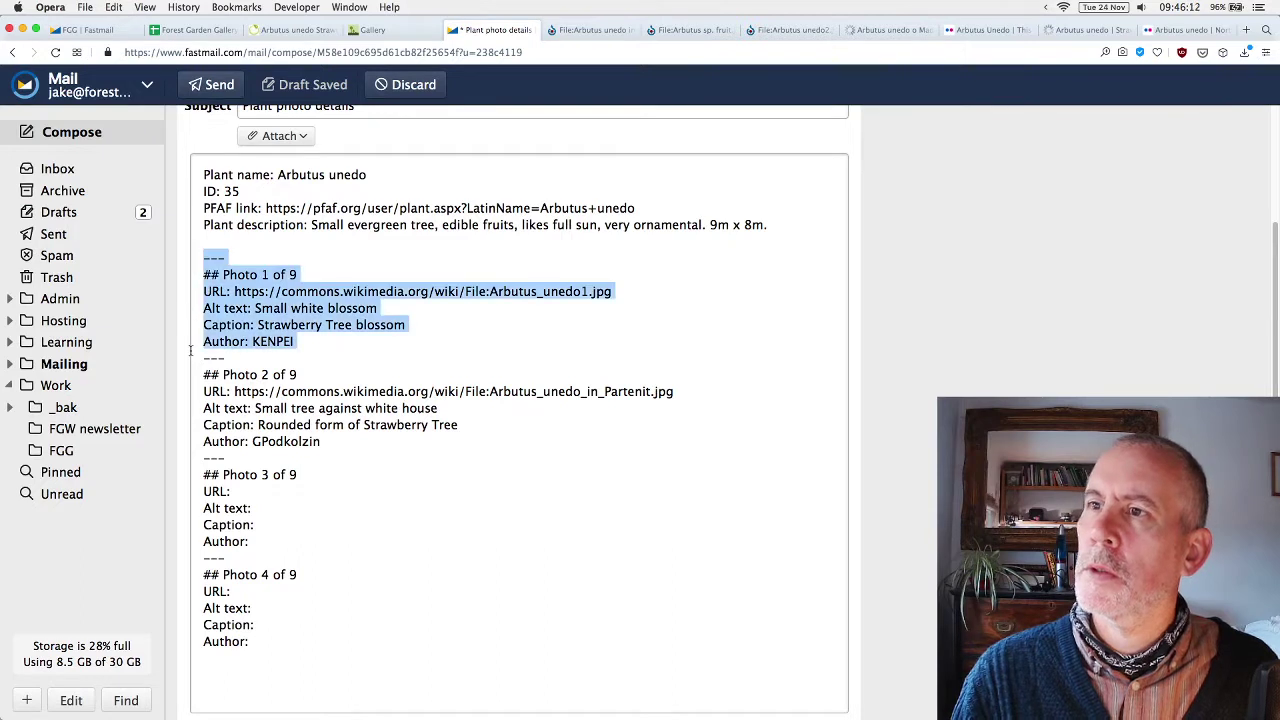
key("BackSpace")
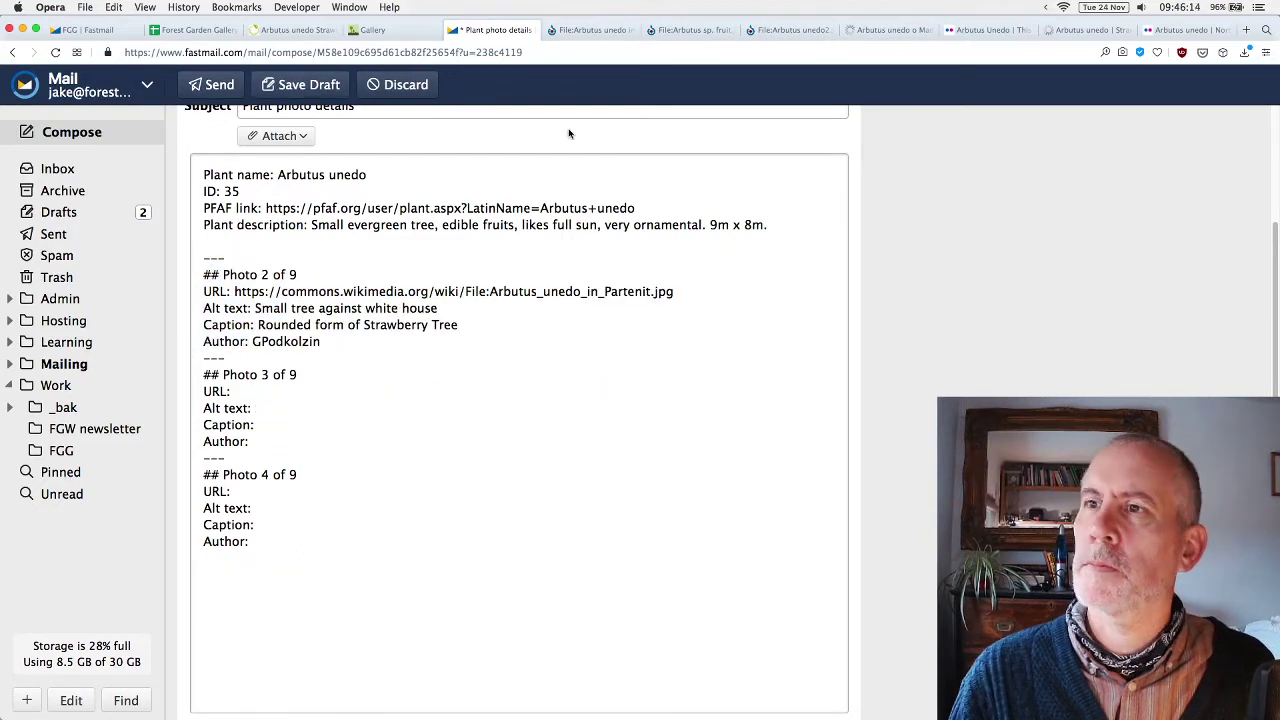
Review the four Flickr photo pages and enlarge the red and yellow fruit cluster to inspect it closely.
left_click(904, 34)
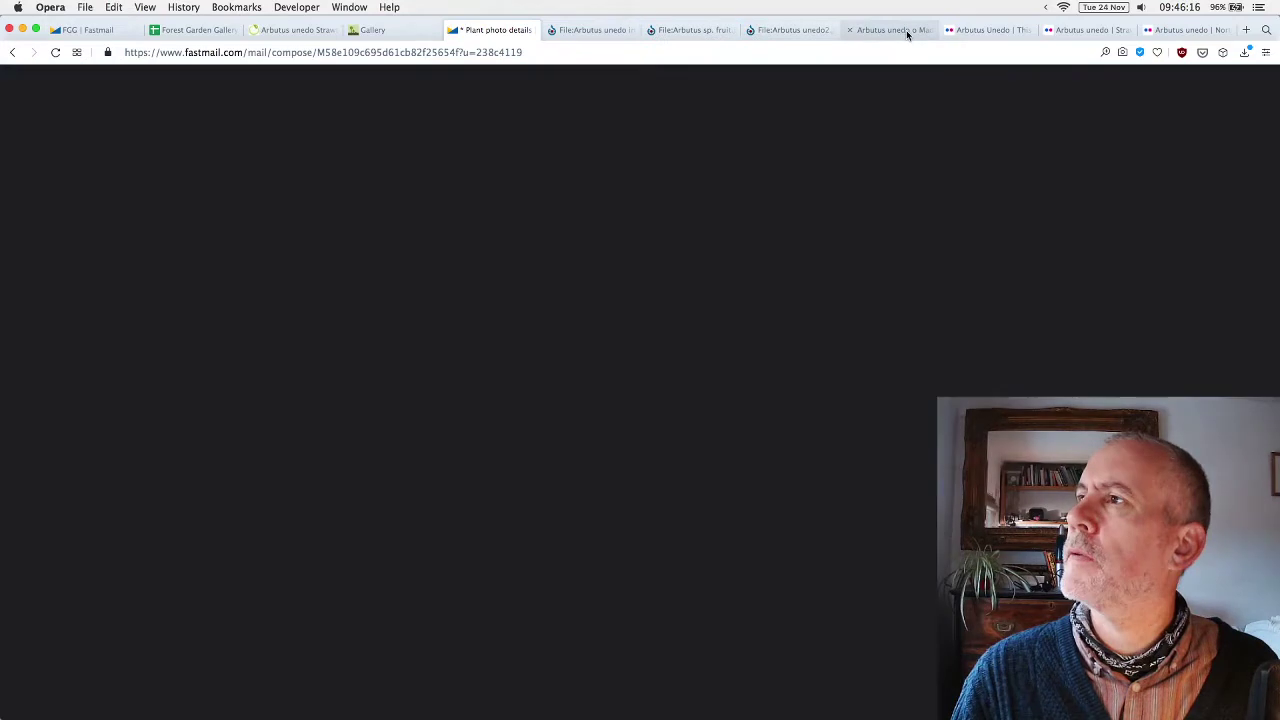
left_click(1010, 34)
left_click(1096, 38)
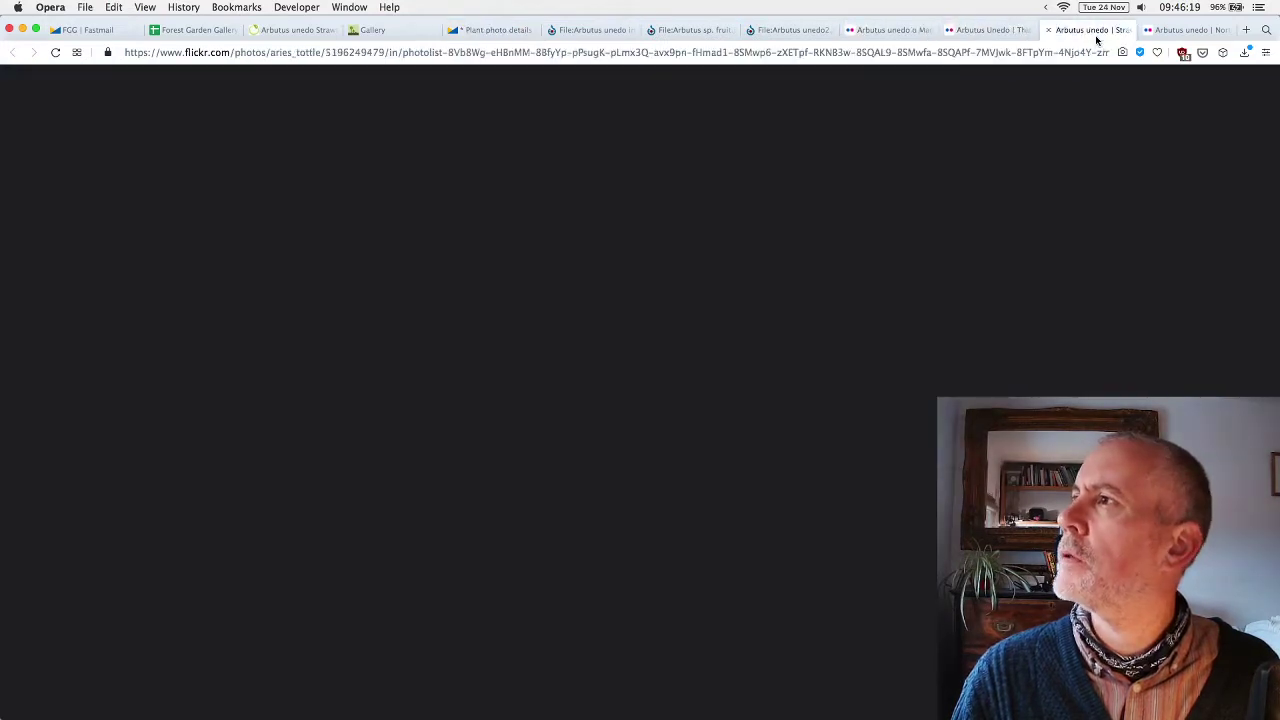
left_click(1205, 32)
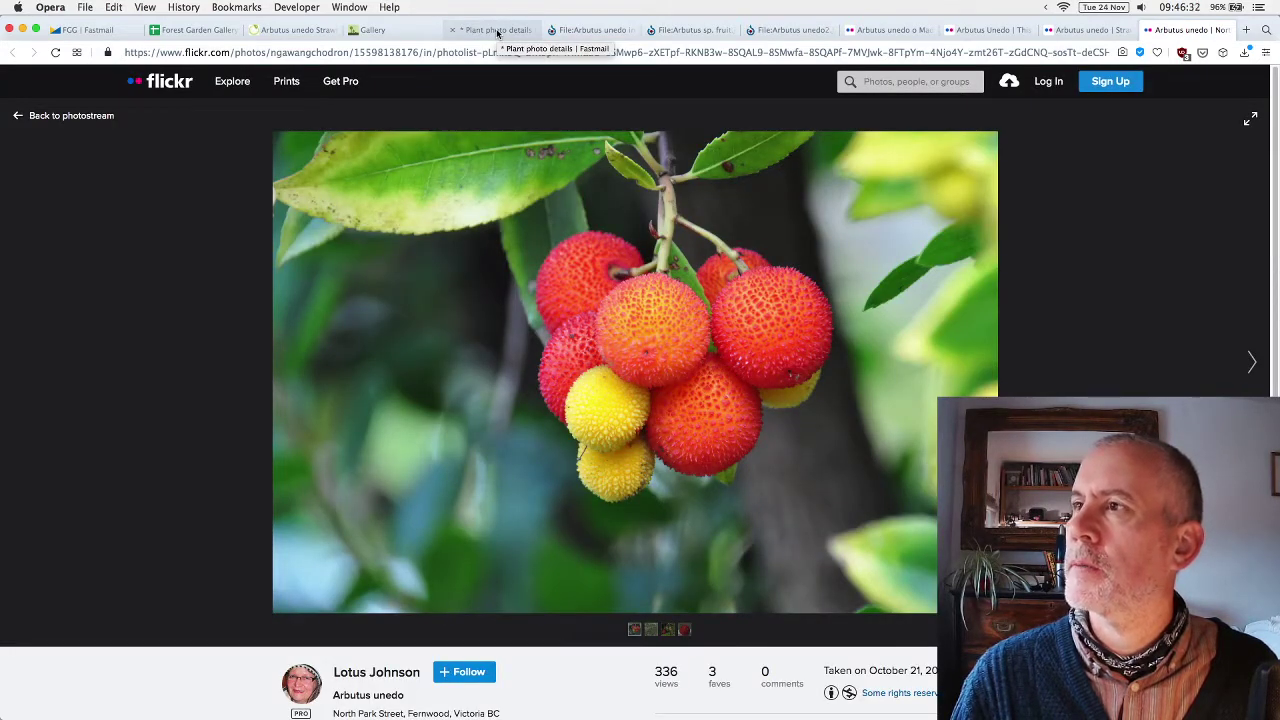
key("l")
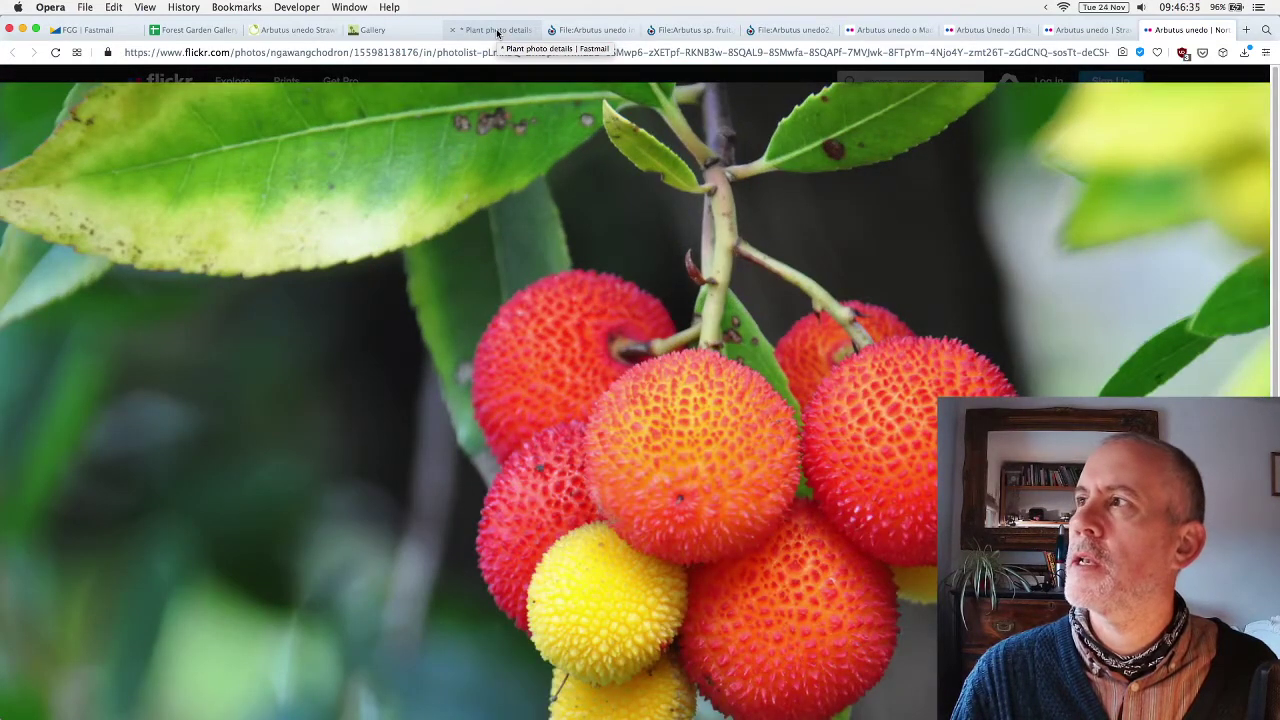
left_click(115, 80)
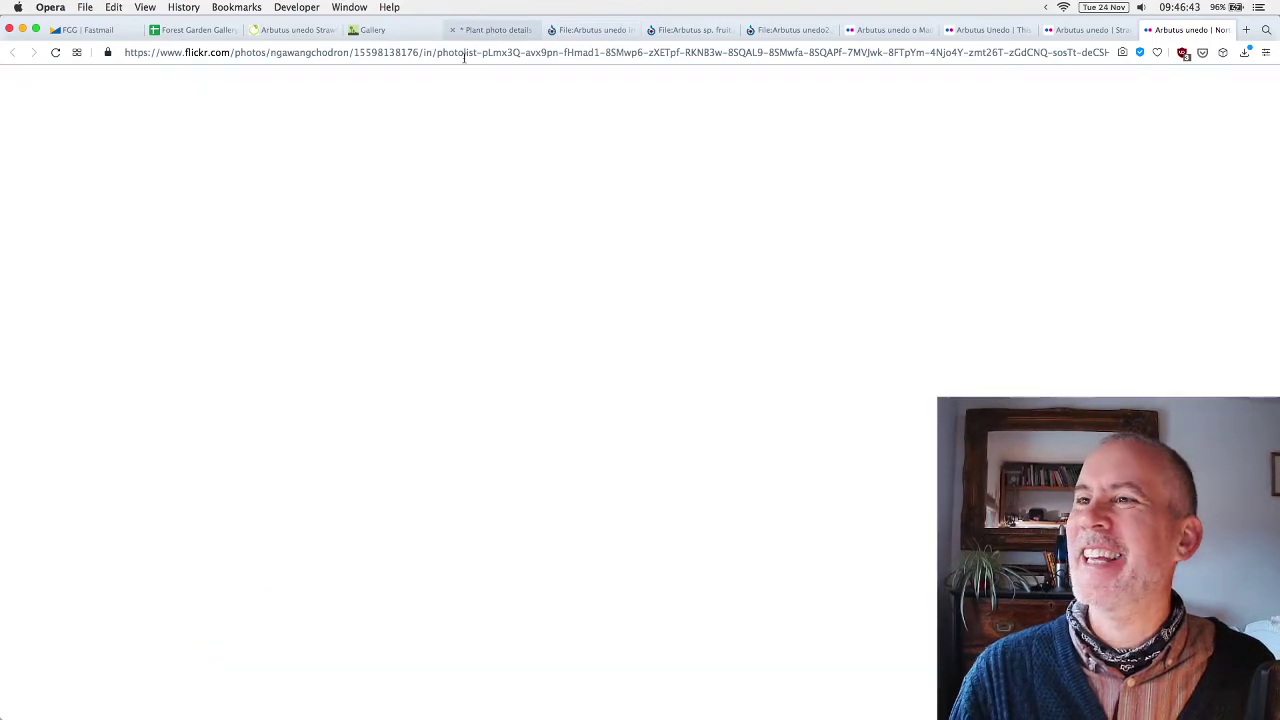
Renumber the heading of the tree photo entry in the email as Photo 1 of 7.
left_click(490, 29)
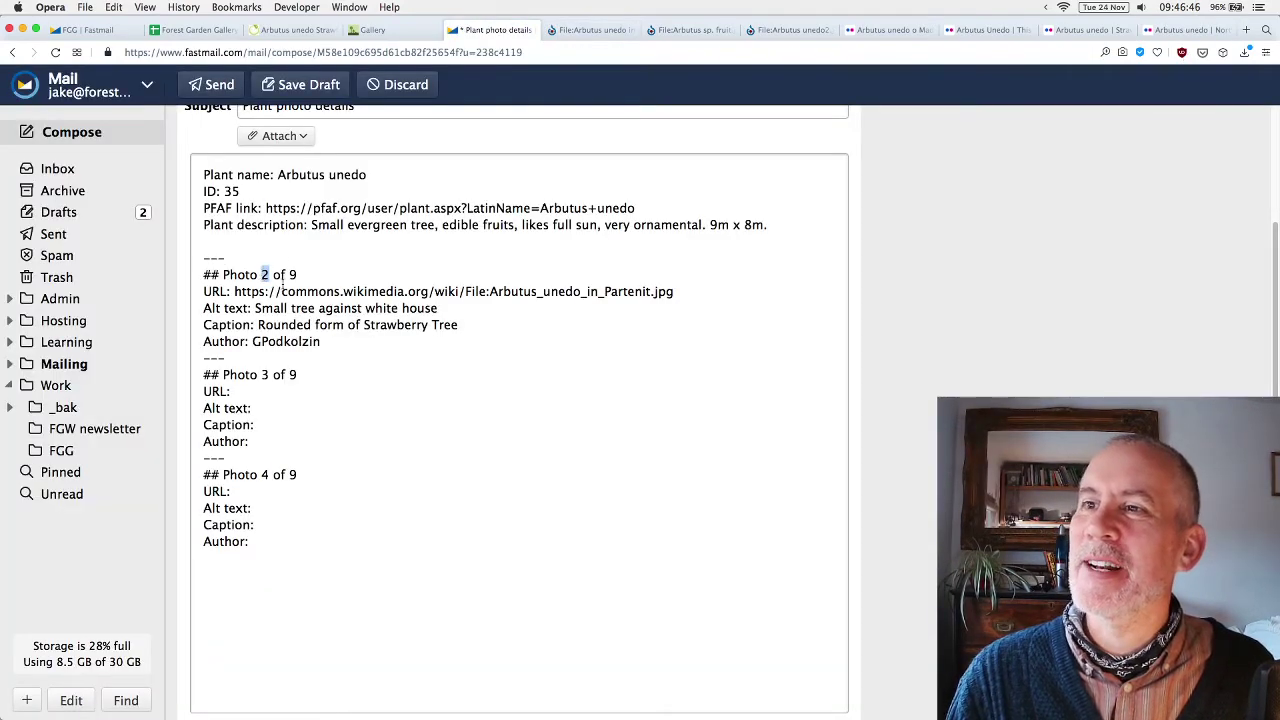
type("1")
double_click(292, 274)
type("2")
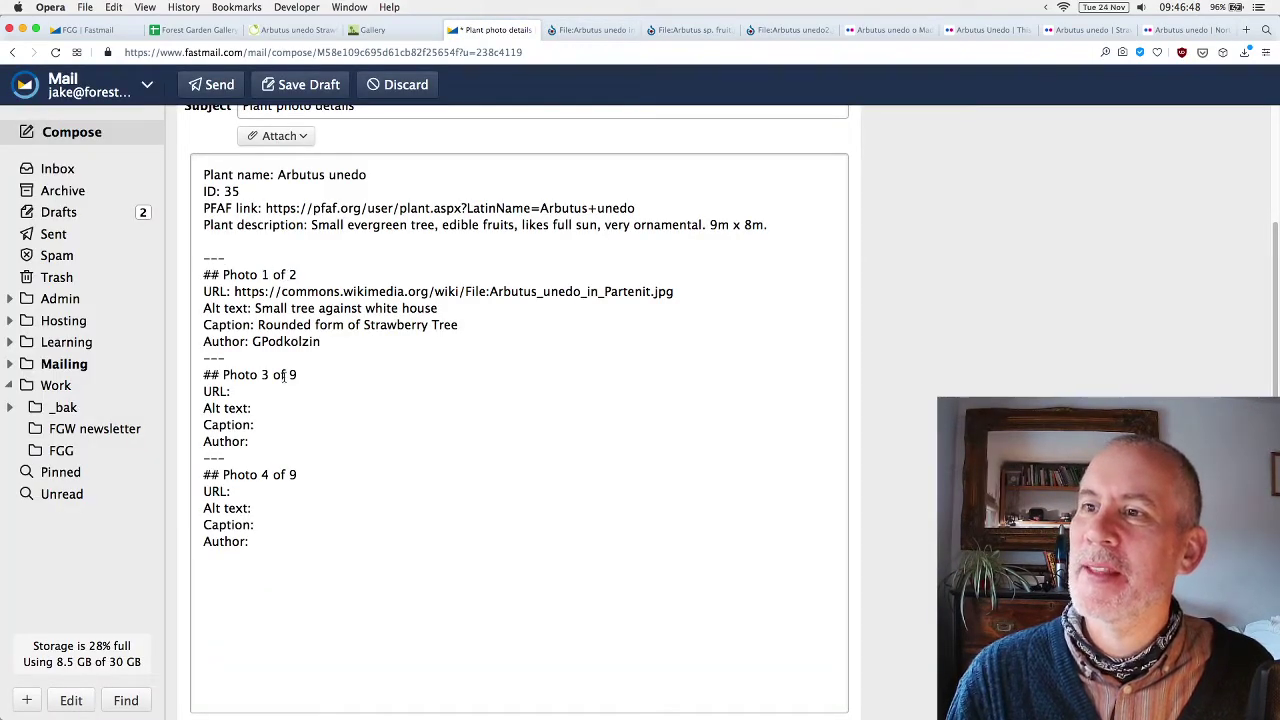
key("BackSpace")
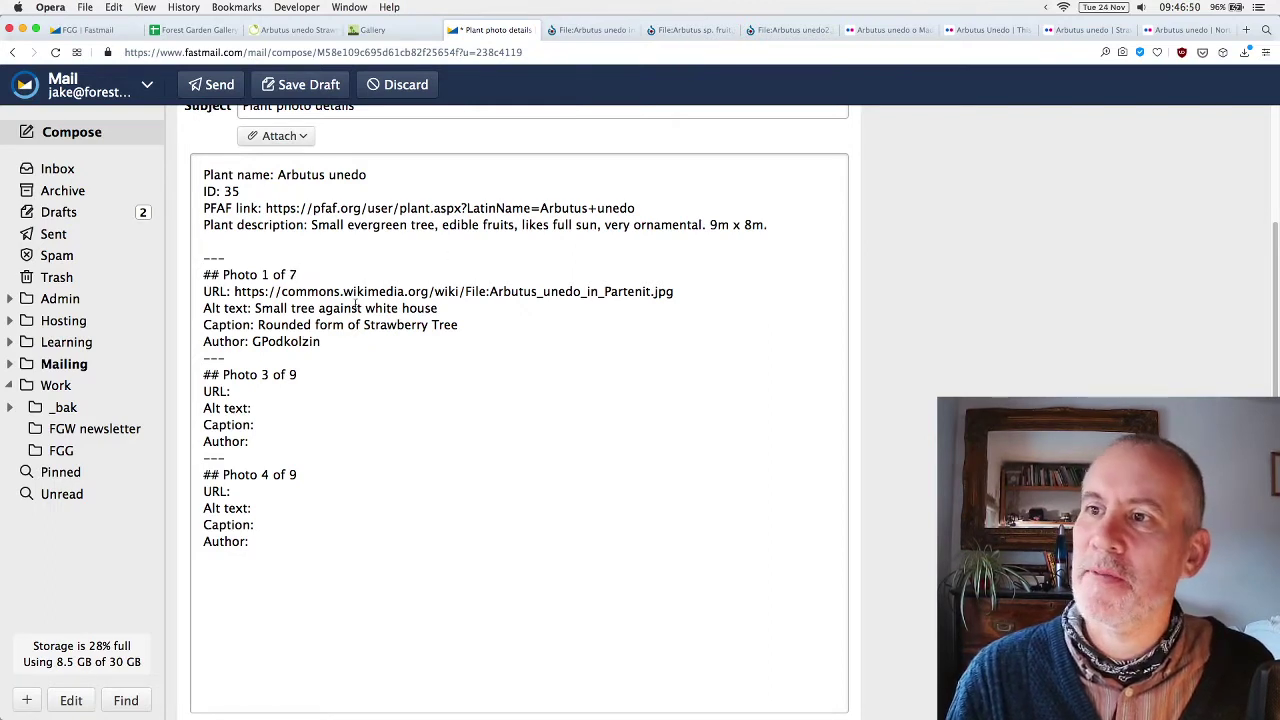
Renumber the headings of the two blank entries in the email as Photo 2 of 7 and Photo 3 of 7.
left_click(262, 375)
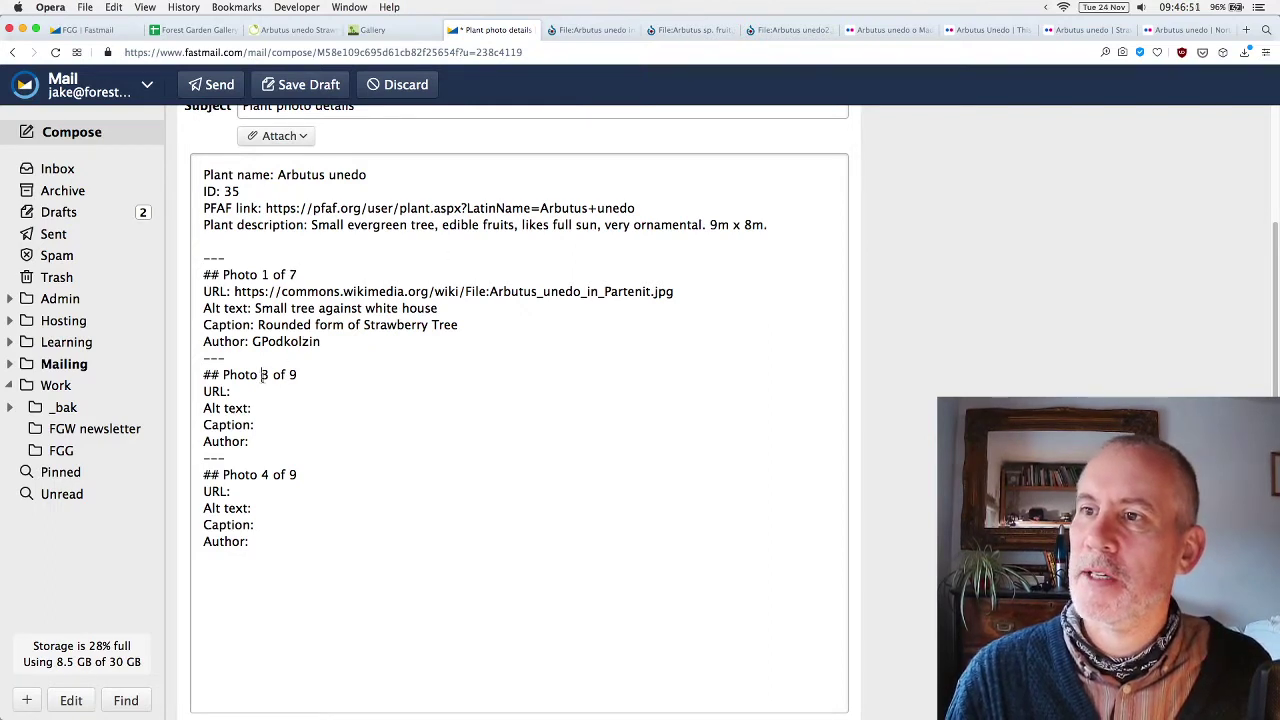
double_click(264, 375)
type("2")
left_click_drag(288, 375, 298, 375)
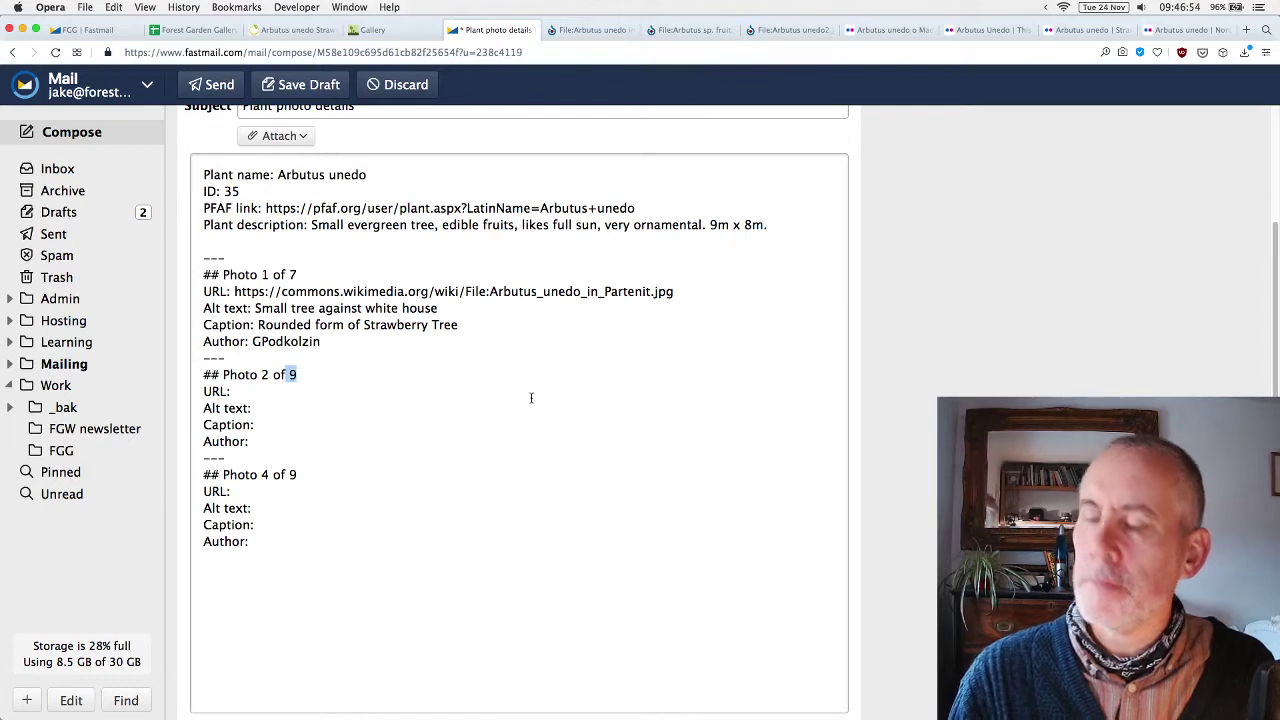
key("BackSpace")
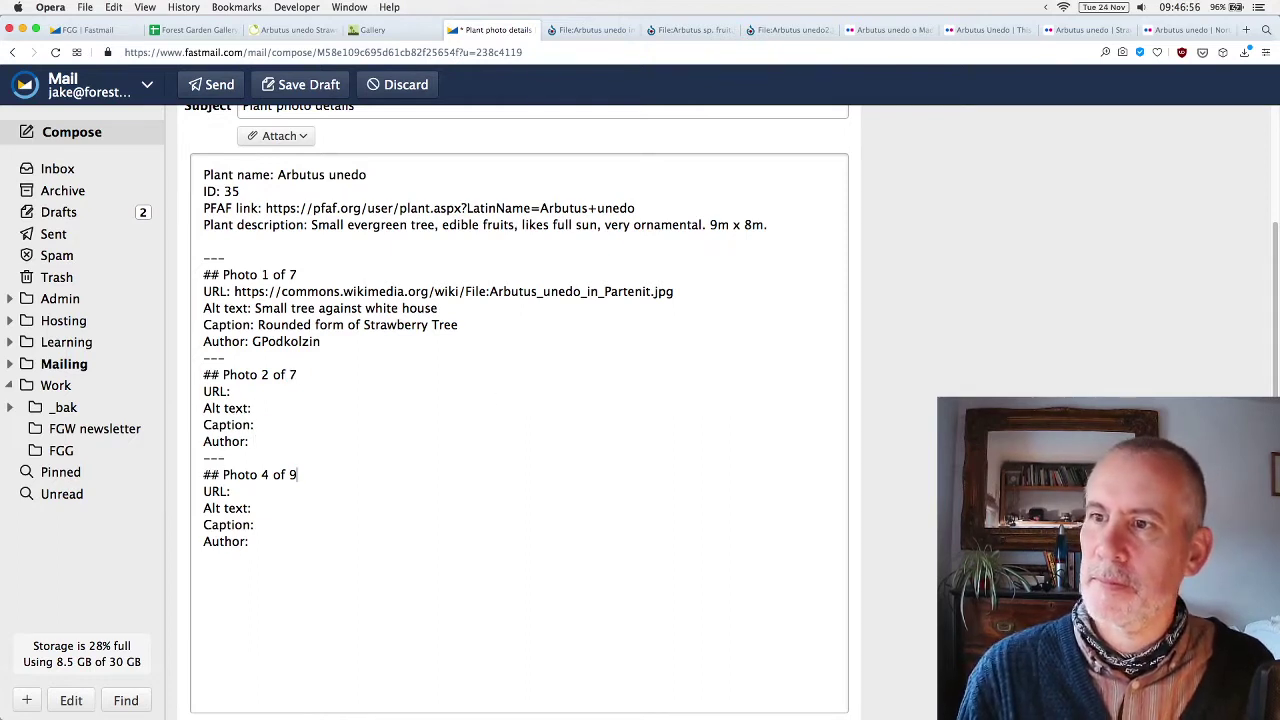
left_click(297, 474)
key("BackSpace")
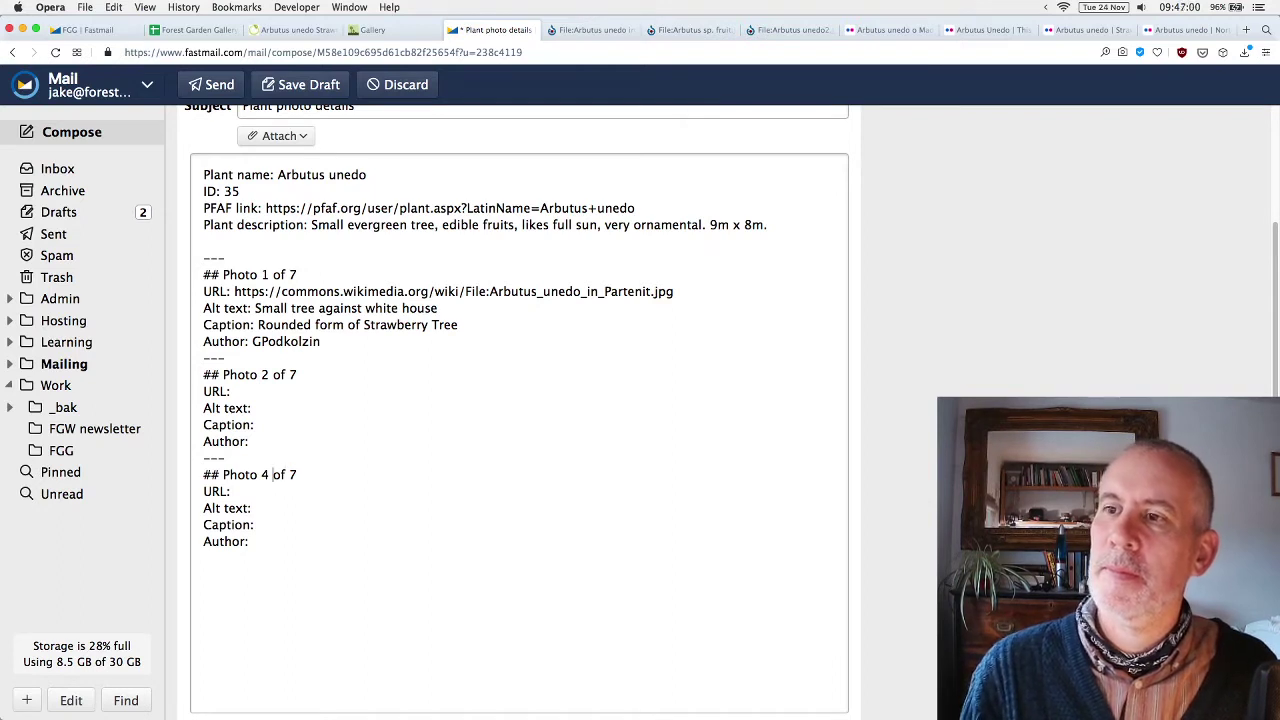
double_click(265, 474)
type("3")
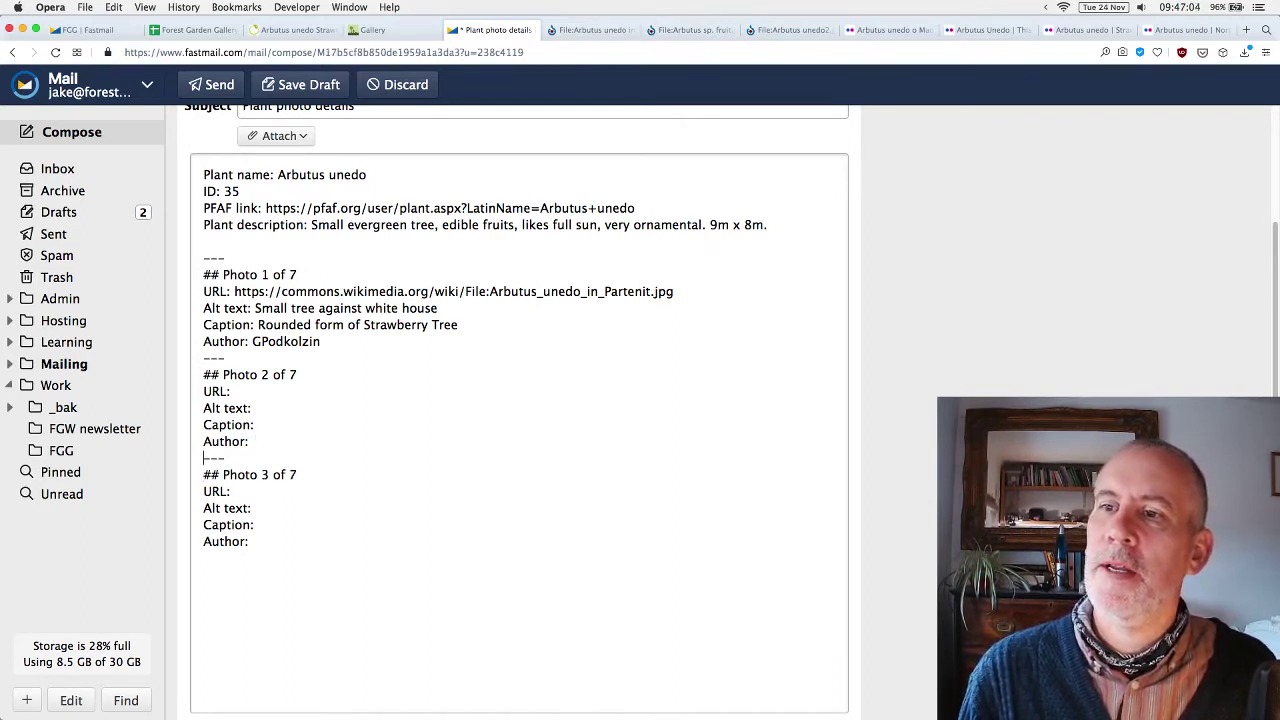
Copy the blank Photo 3 entry, including its separator line, and paste four copies at the end of the email.
key("shift+Down")
key("shift+Down")
key("shift+Down")
key("shift+Down")
key("shift+Down")
key("shift+Down")
key("super+c")
key("Right")
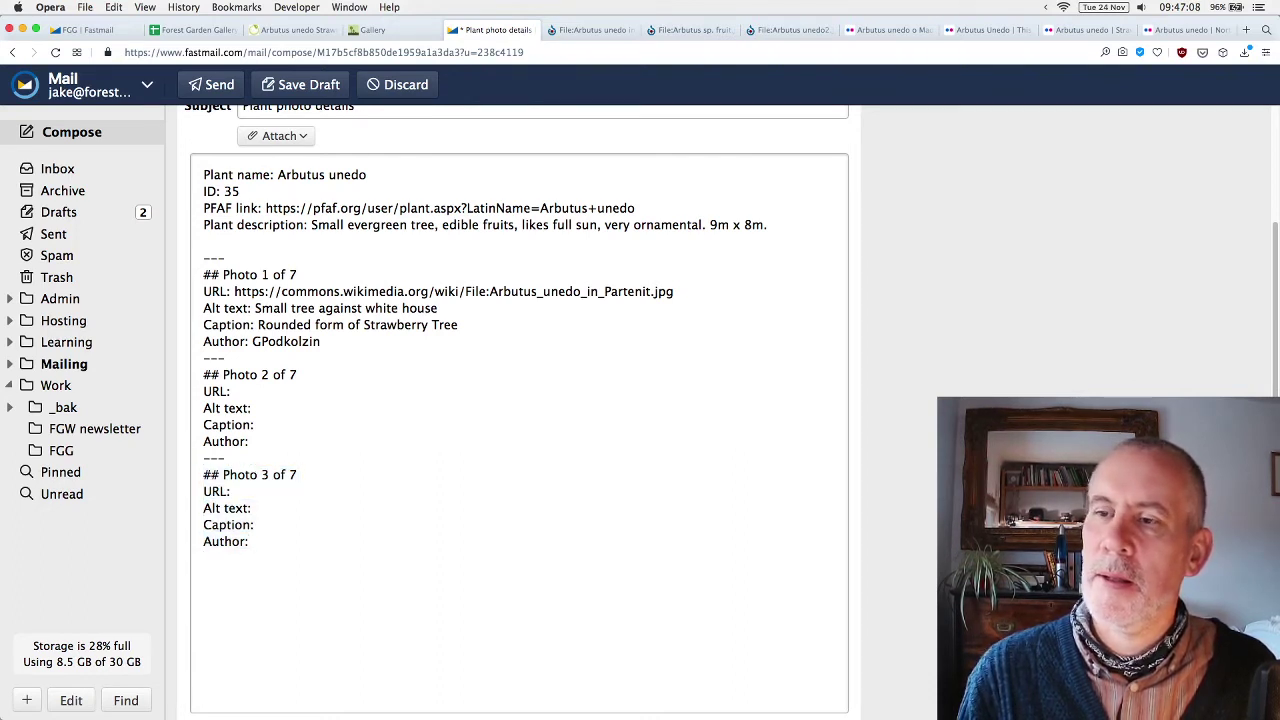
key("shift+Down")
key("shift+Down")
key("shift+Down")
key("shift+Down")
key("shift+Down")
key("shift+Down")
key("super+c")
key("Right")
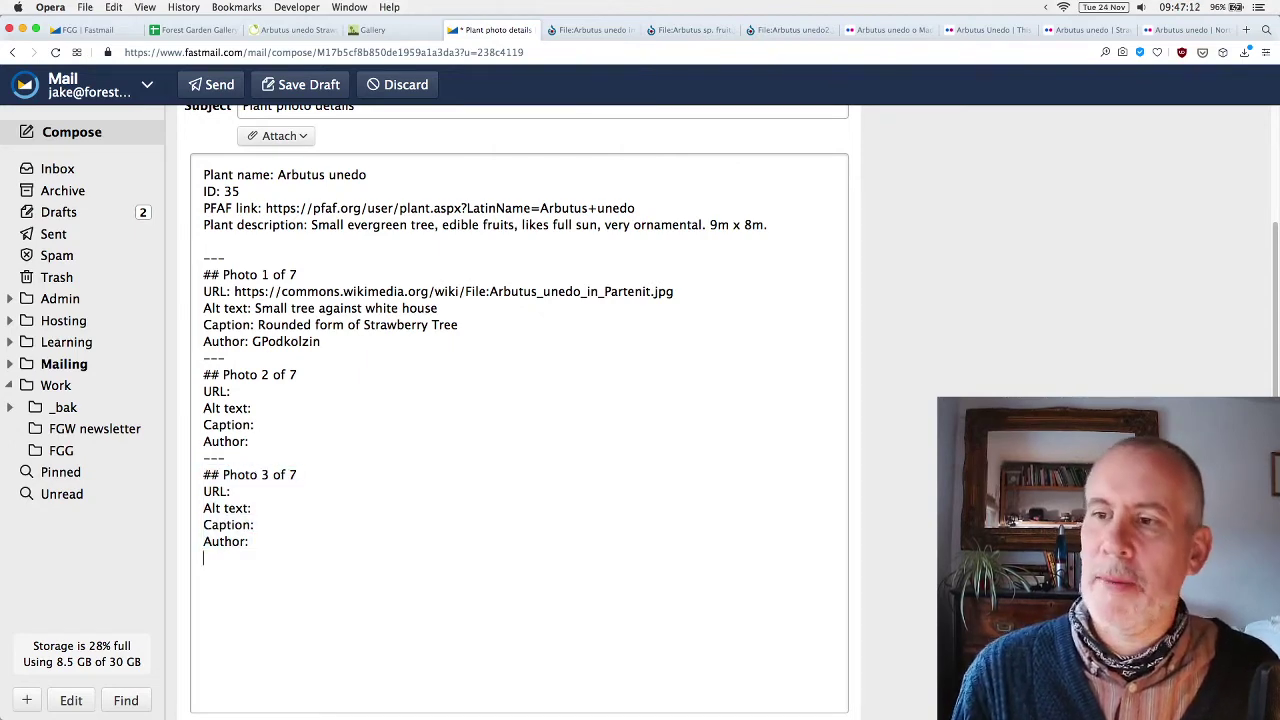
key("super+v")
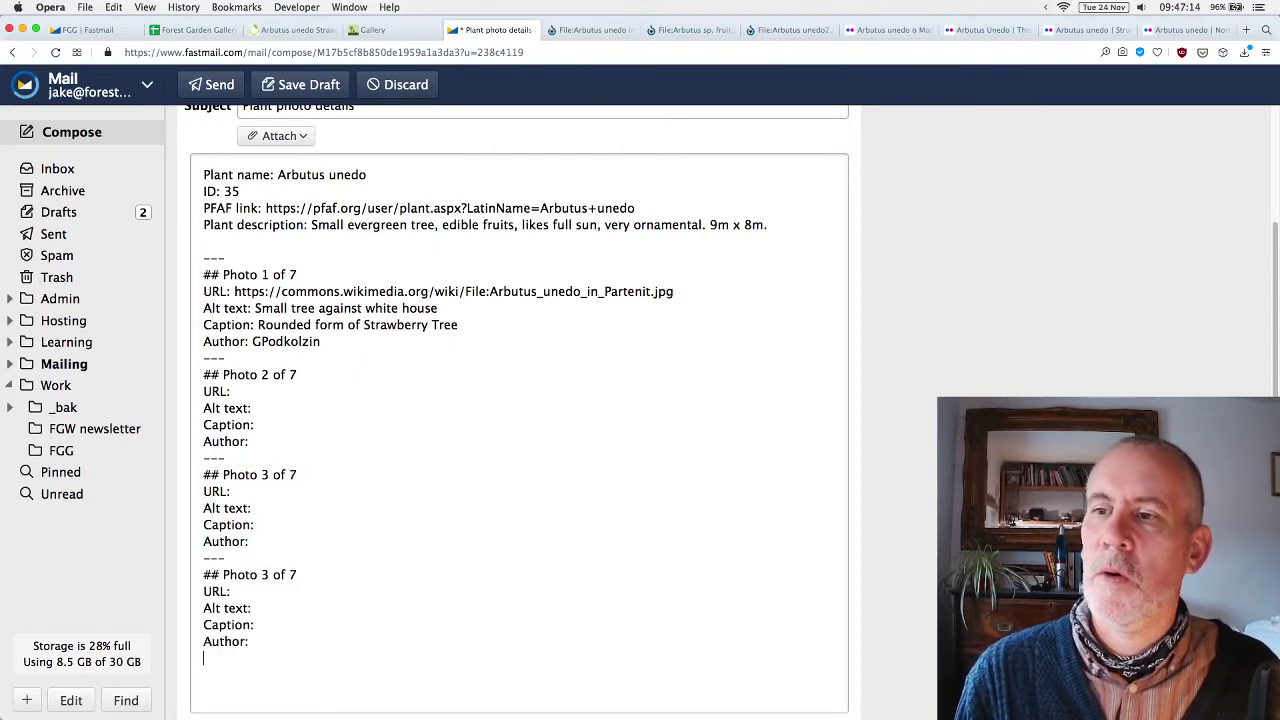
key("super+v")
key("super+v")
key("super+v")
Renumber the headings of the four pasted entries as Photo 4, 5, 6 and 7 of 7.
scroll(738, 391, "down", 3)
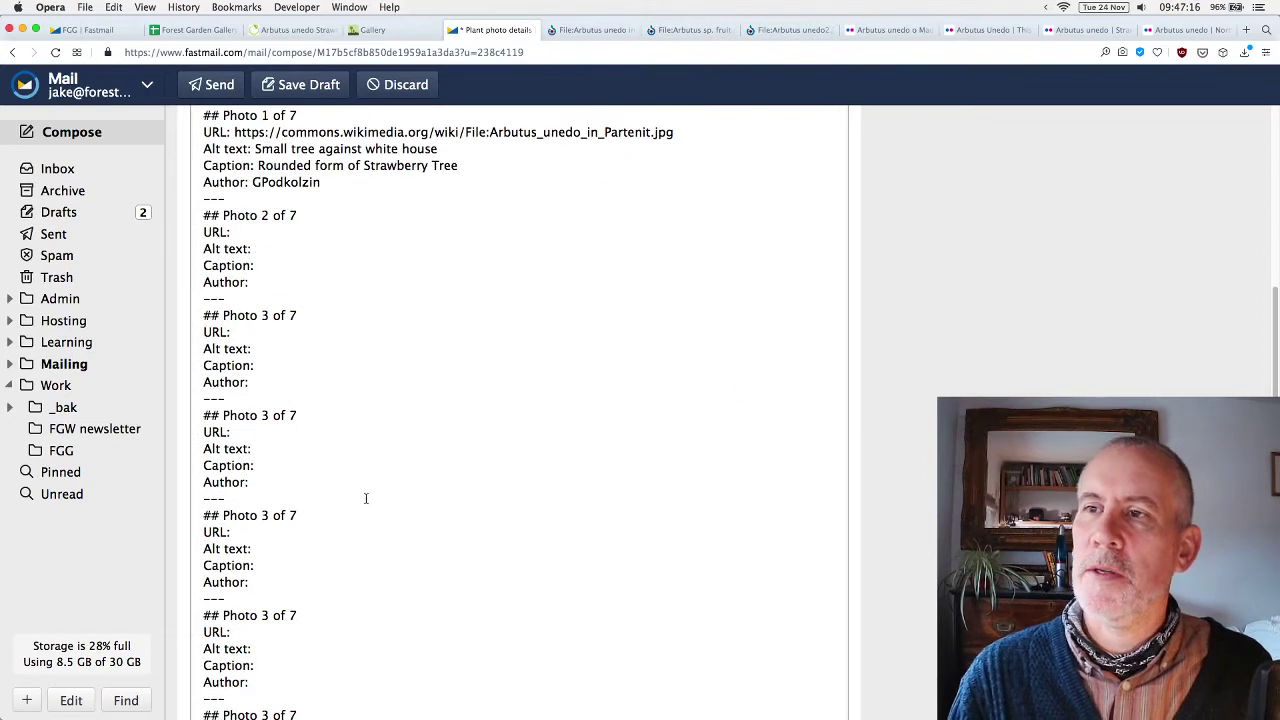
double_click(265, 415)
type("4")
double_click(265, 515)
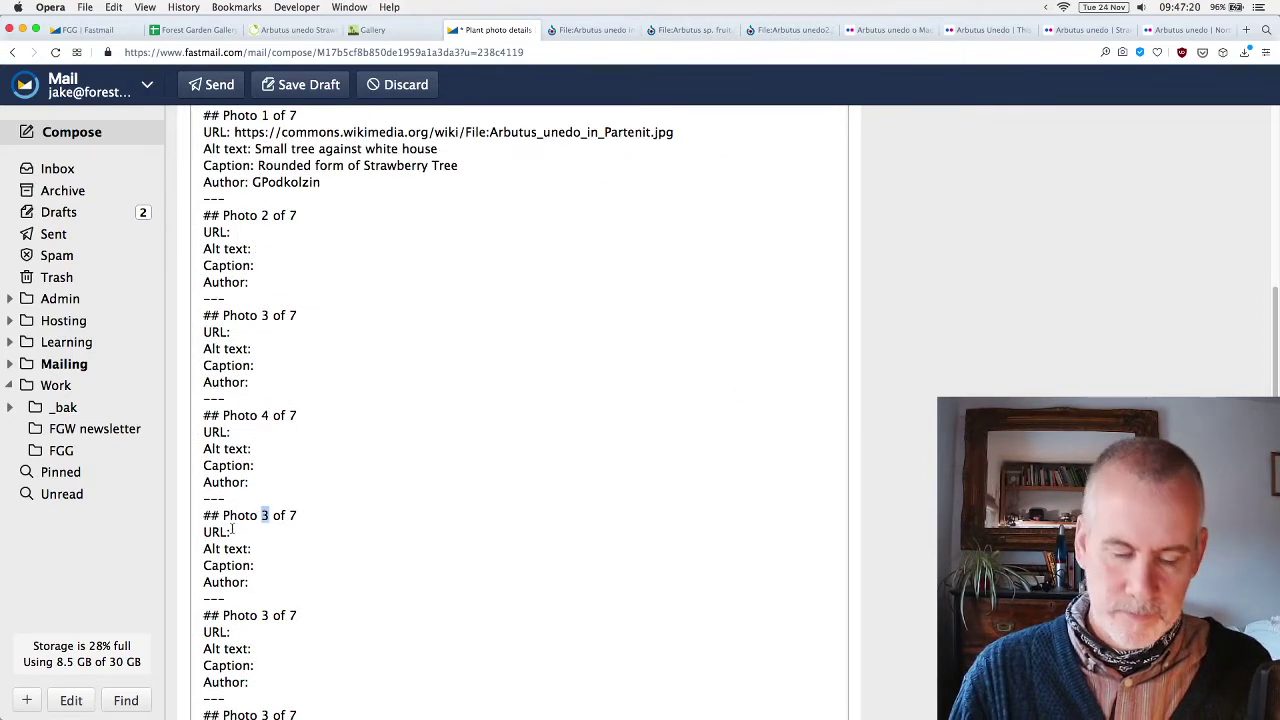
type("5")
double_click(265, 615)
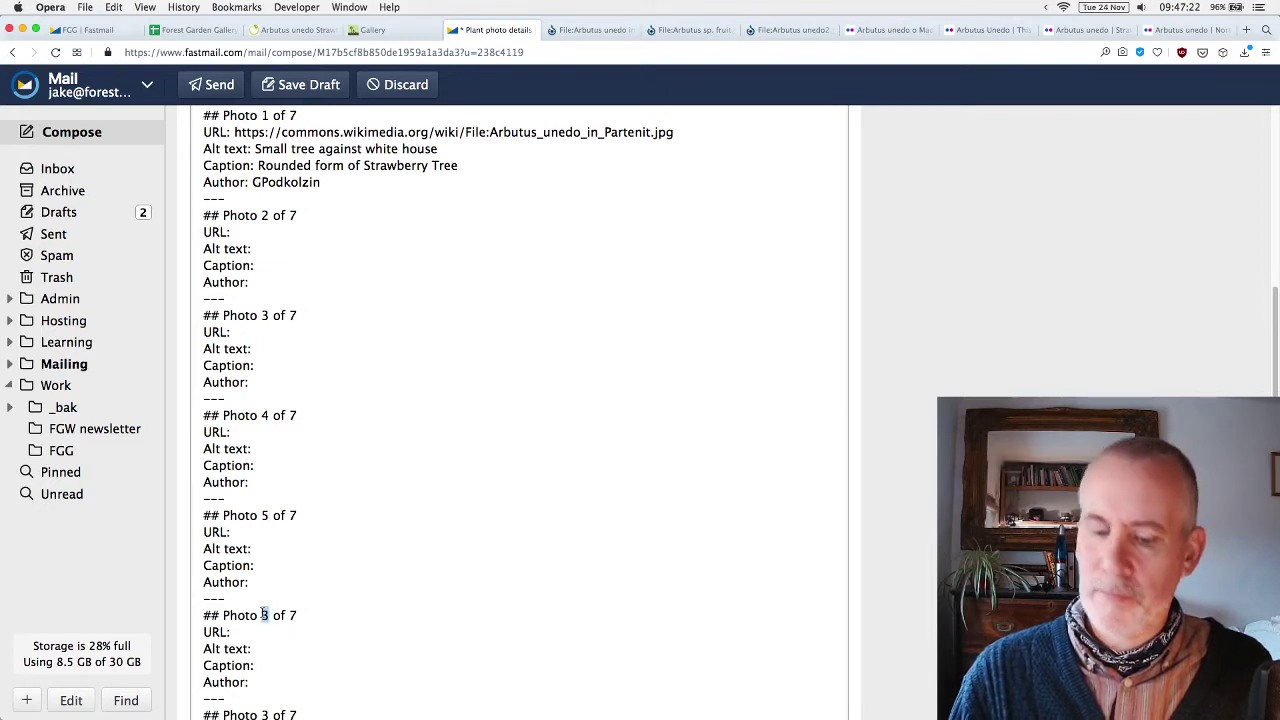
type("6")
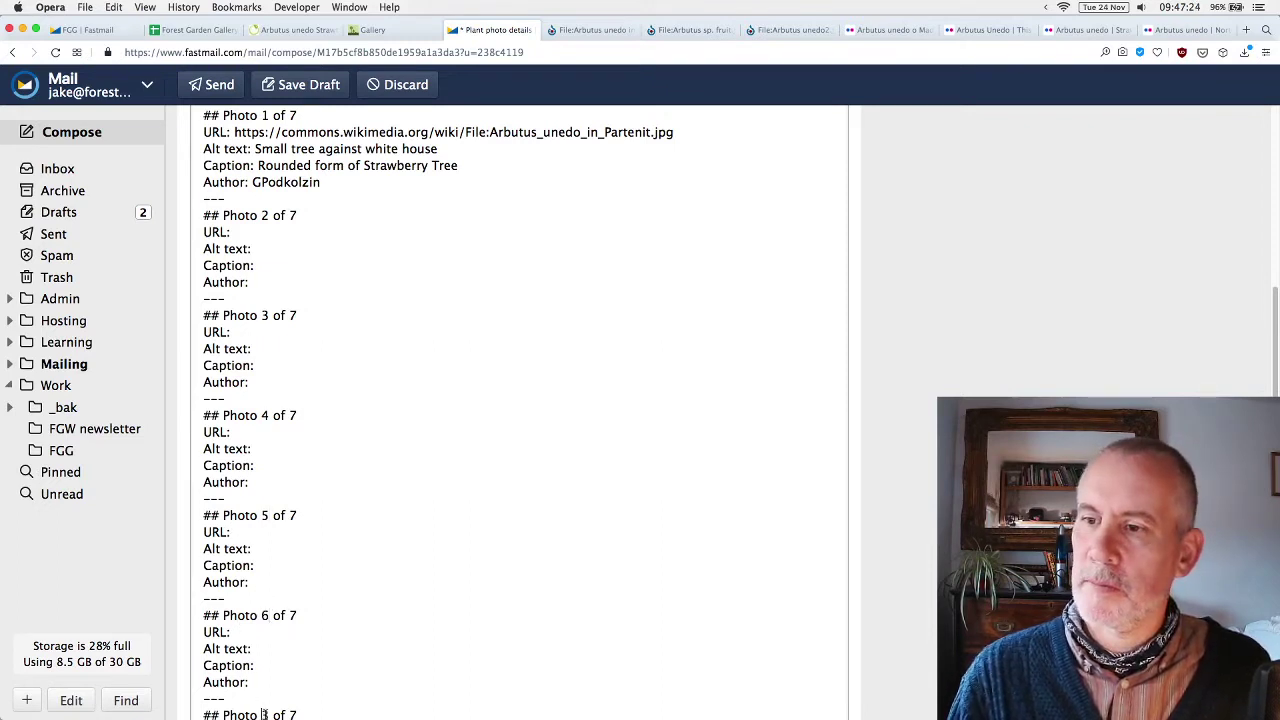
left_click_drag(263, 714, 252, 718)
left_click(269, 632)
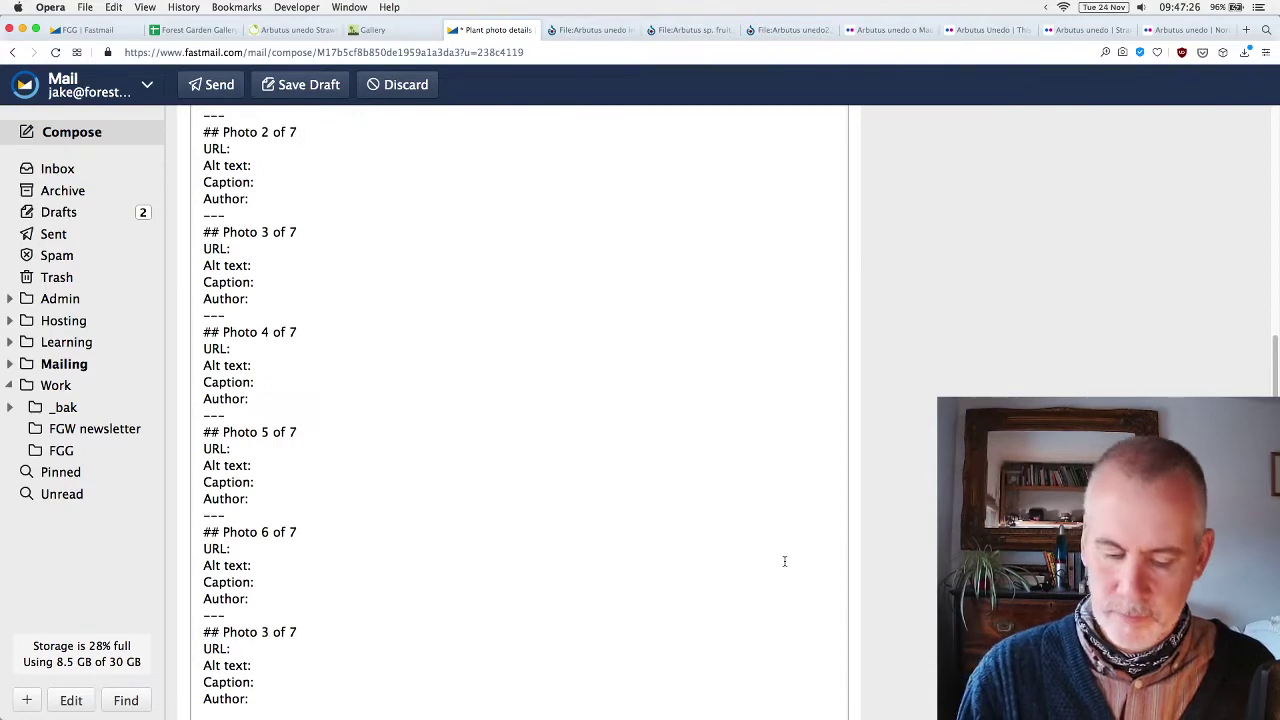
key("BackSpace")
type("7")
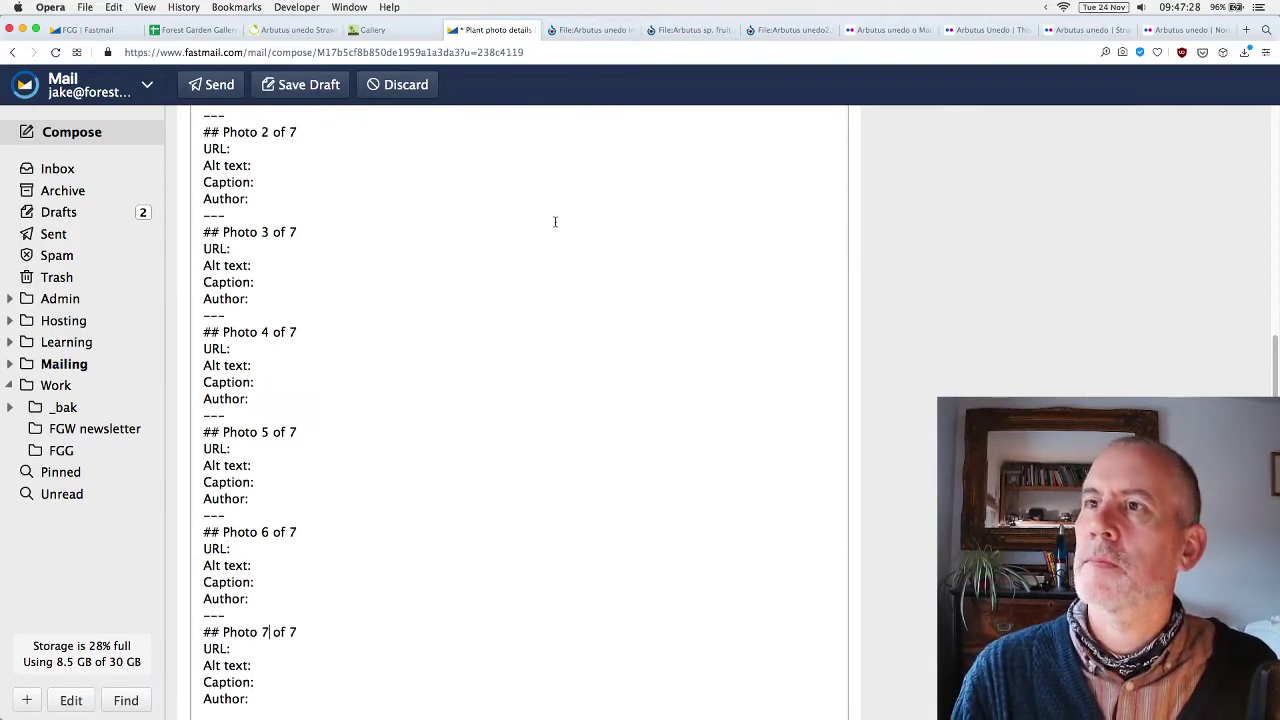
Check the Wikimedia tree photo against the email's first entry, and compare the Wikimedia fruit photo with the Flickr fruit cluster.
scroll(555, 222, "up", 10)
left_click(590, 30)
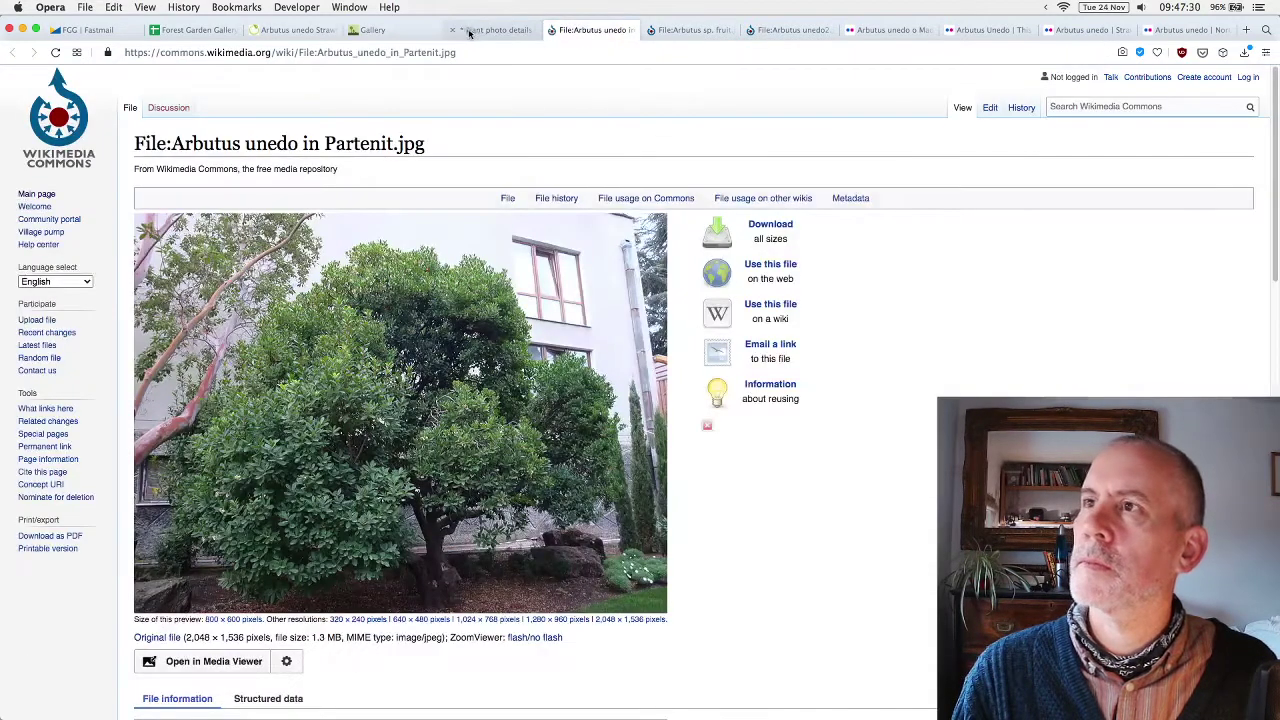
left_click(469, 31)
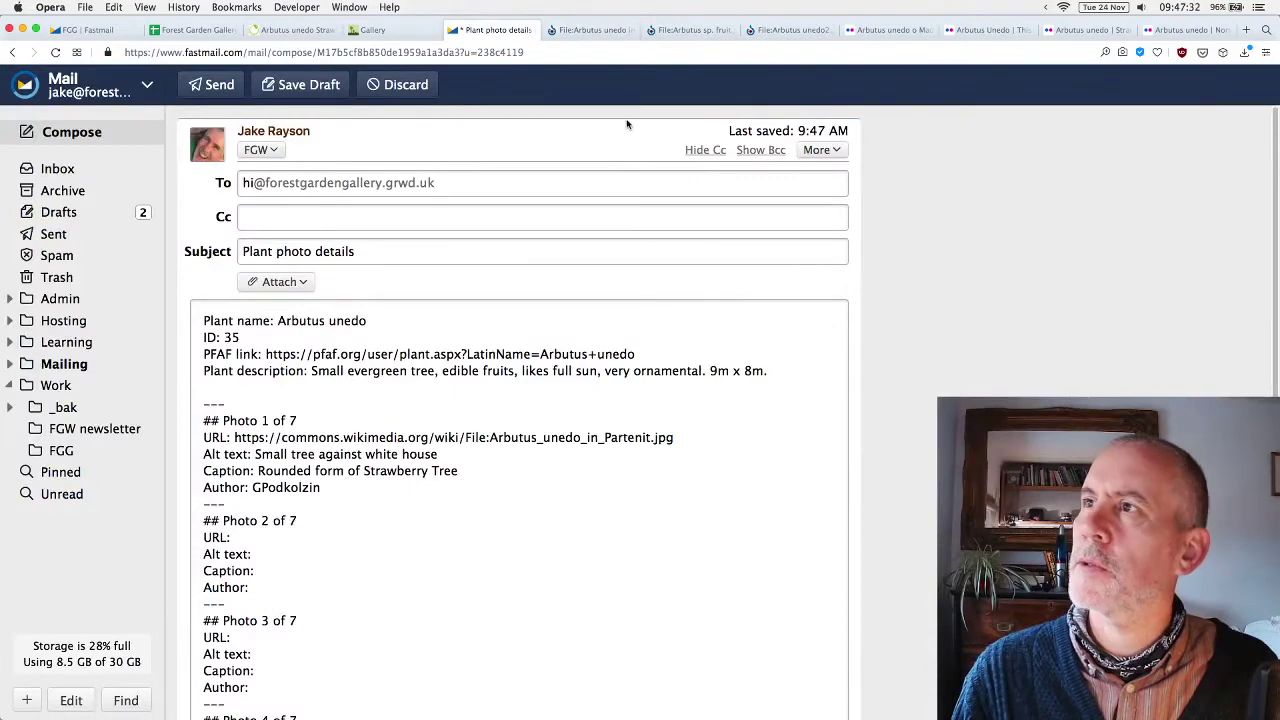
left_click(695, 32)
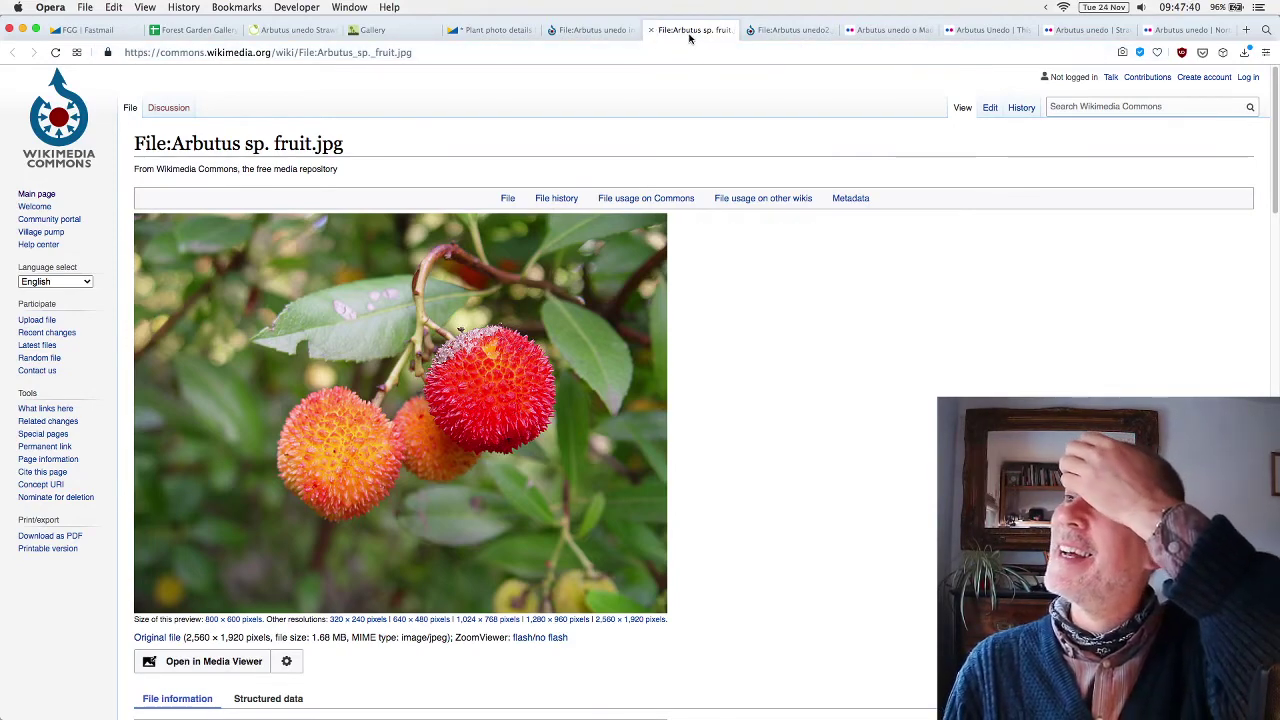
left_click(1200, 32)
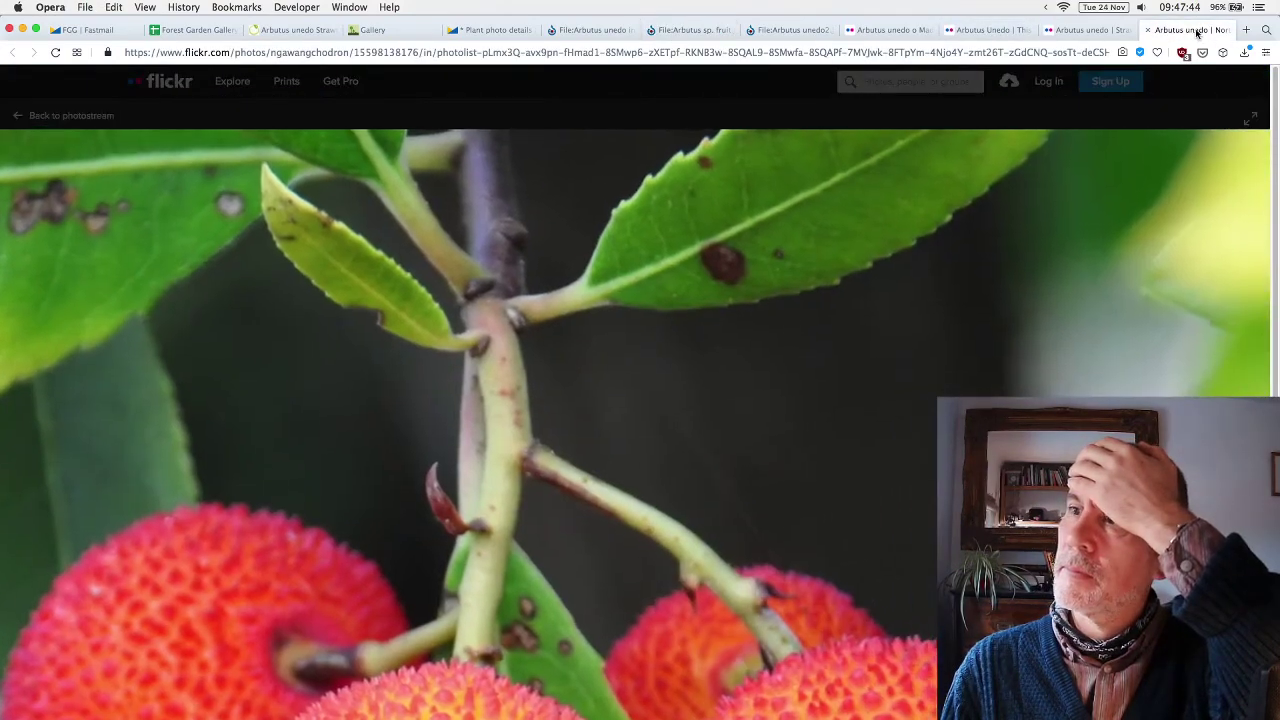
left_click(690, 32)
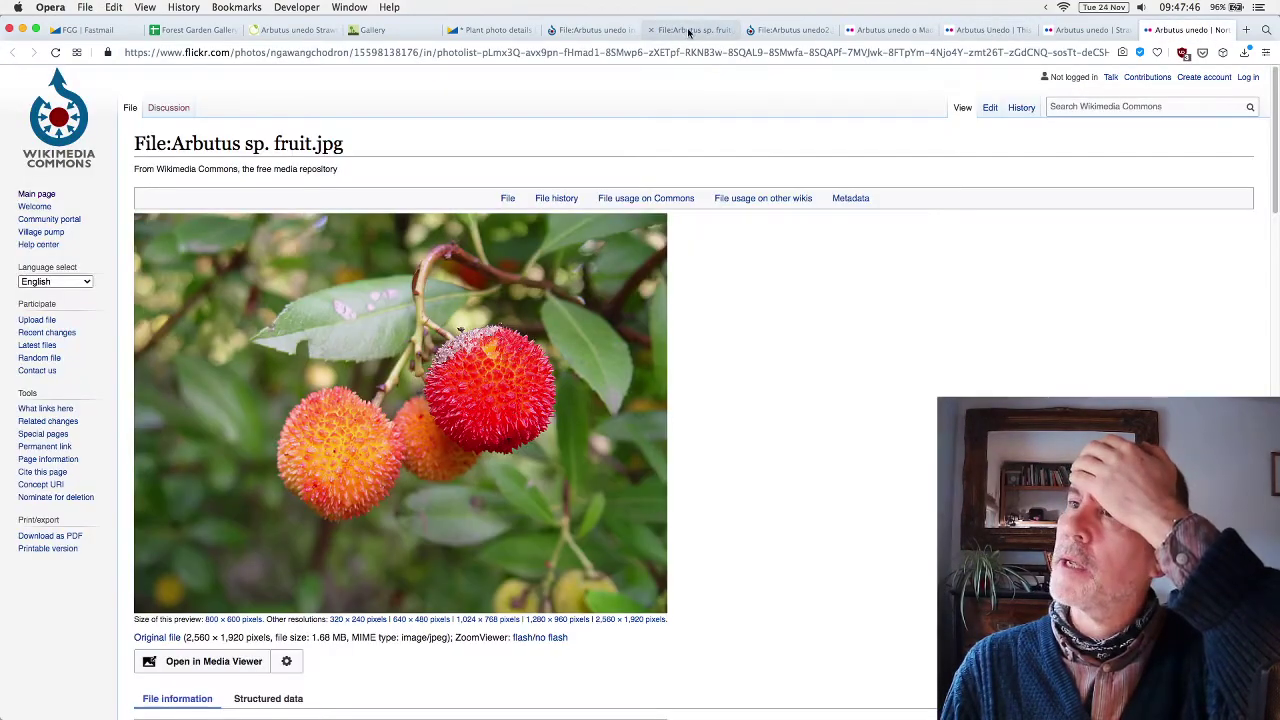
Close the Wikimedia Arbutus sp. fruit page and change the total in the email's Photo 1 and Photo 2 headings to 6.
left_click(652, 31)
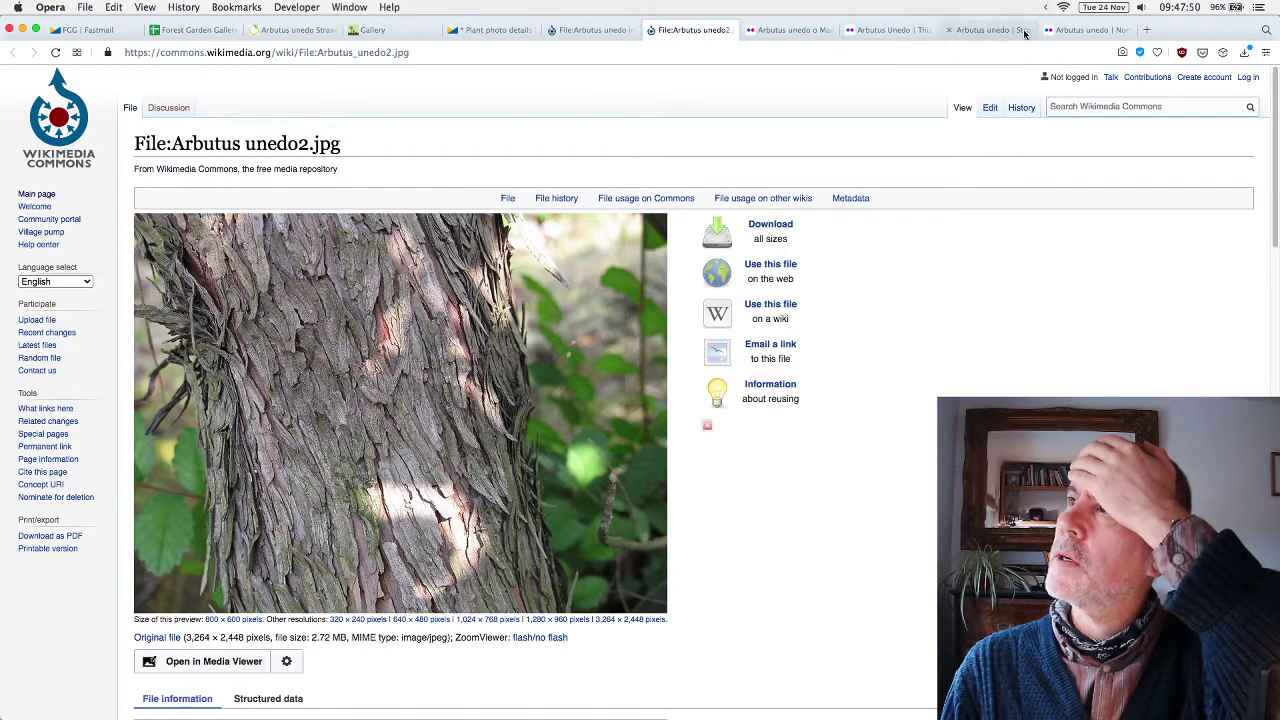
left_click(505, 31)
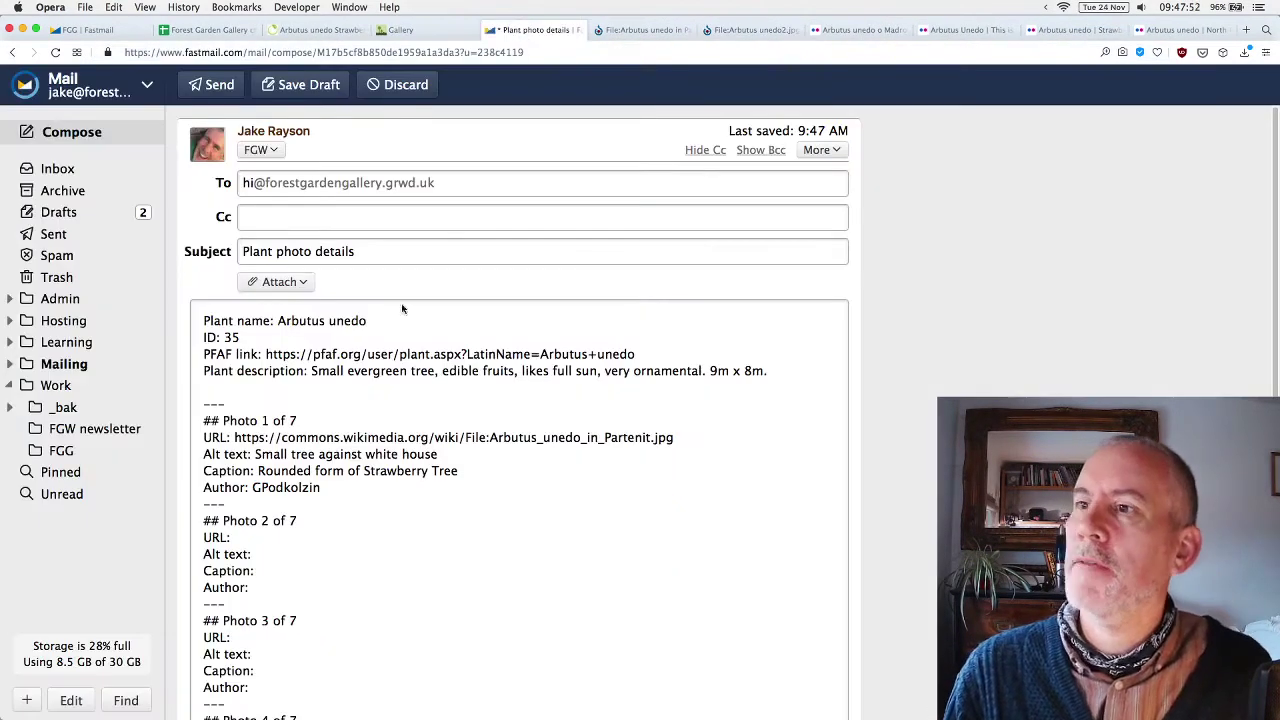
left_click_drag(296, 421, 289, 422)
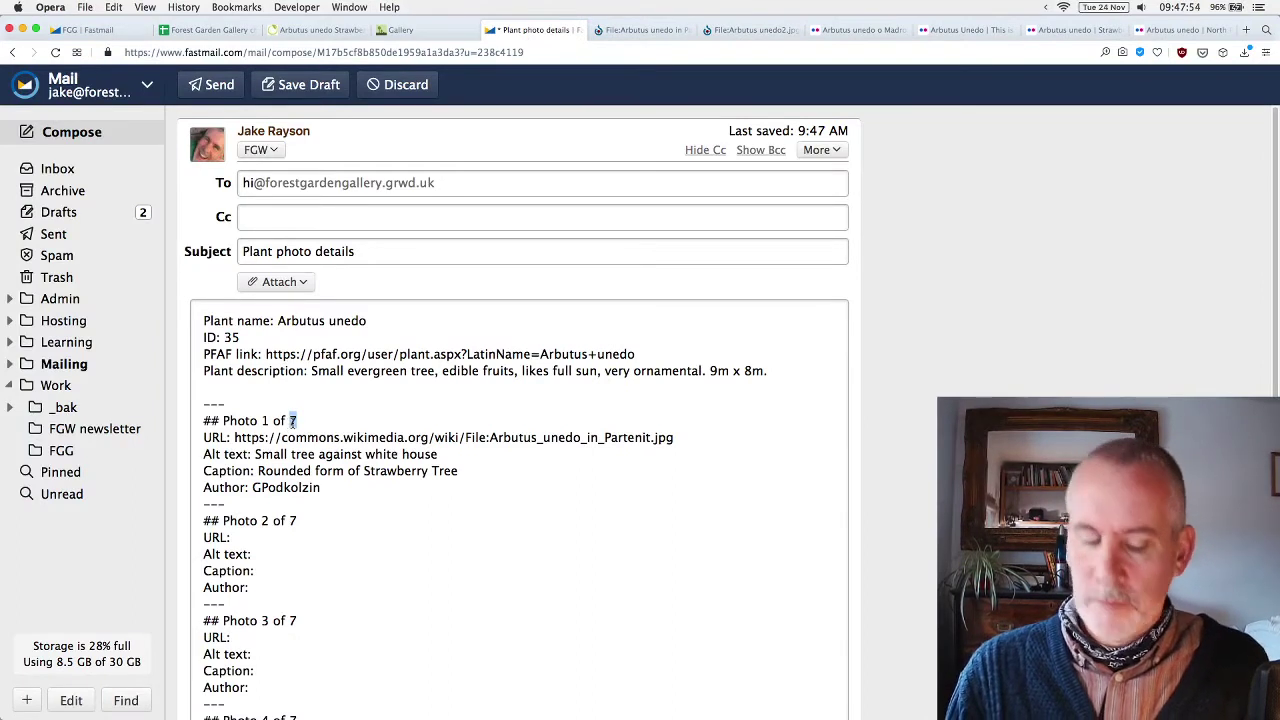
type("6")
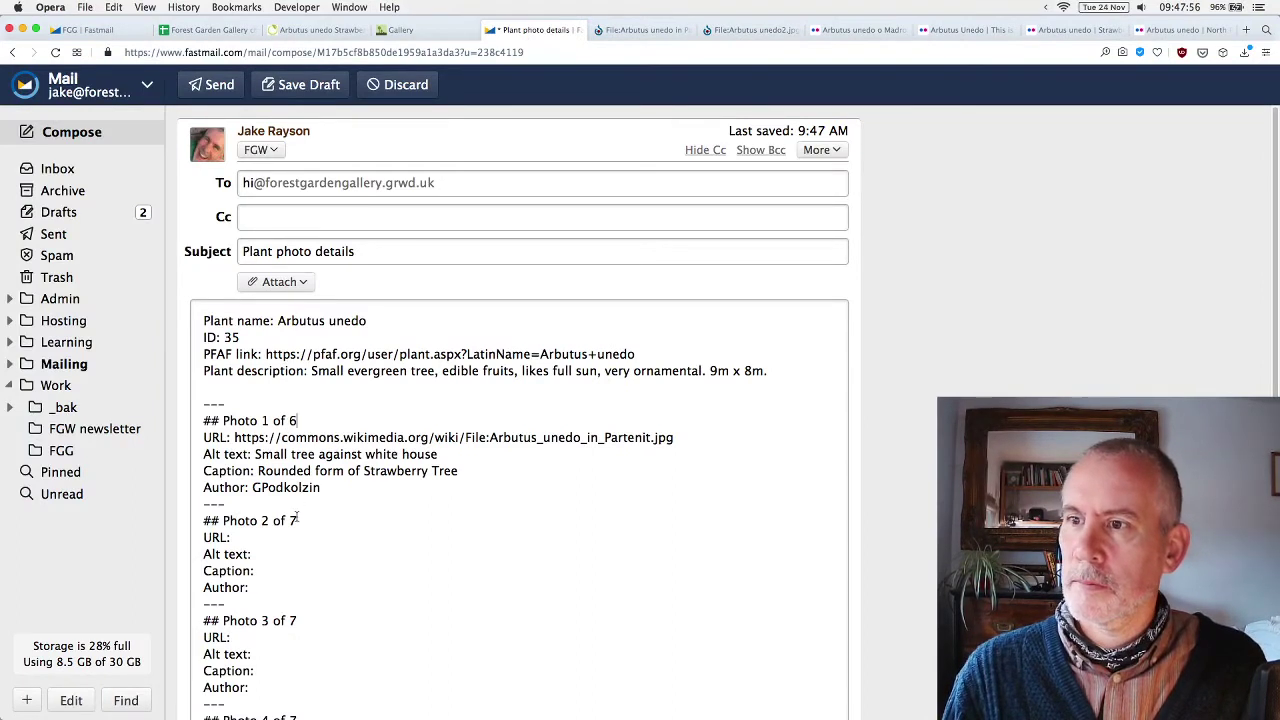
left_click_drag(297, 521, 289, 521)
type("6")
Change the total to 6 in the headings of the Photo 3, 4, 5 and 6 entries.
scroll(294, 561, "down", 2)
scroll(294, 561, "down", 5)
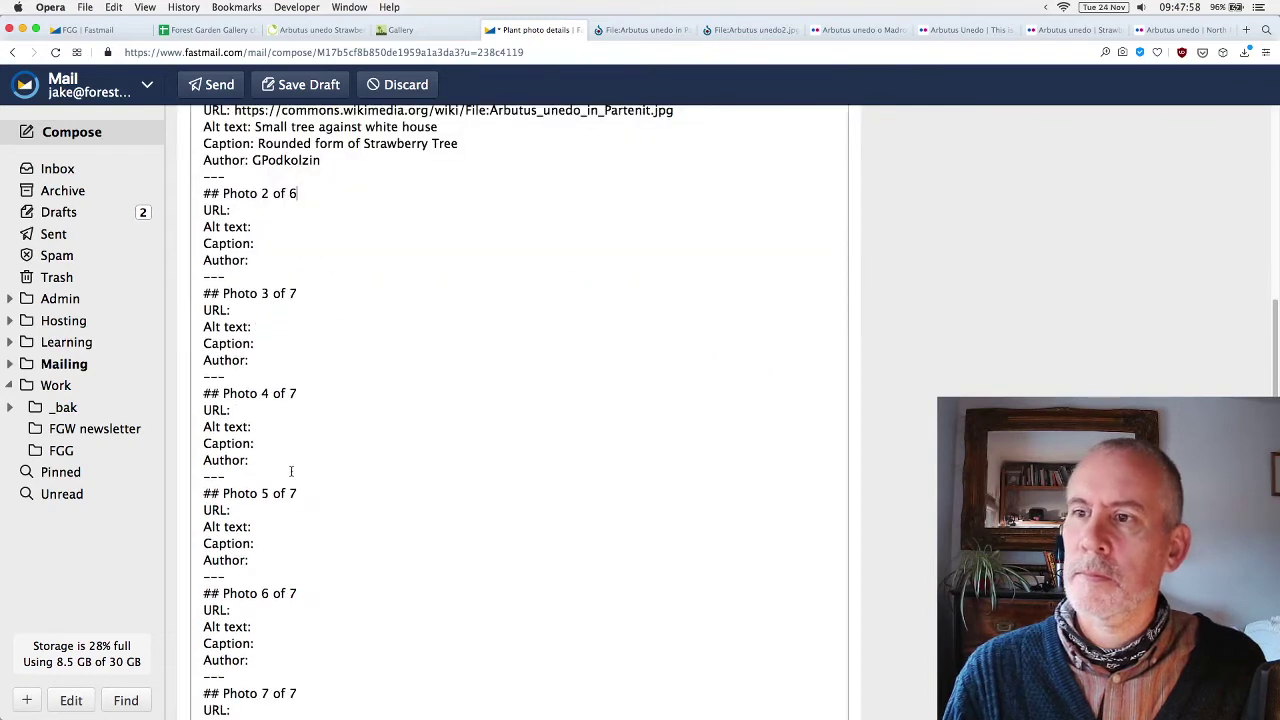
left_click_drag(297, 293, 289, 293)
type("6")
left_click_drag(297, 393, 289, 393)
type("6")
left_click_drag(297, 493, 290, 493)
type("6")
left_click_drag(297, 593, 289, 593)
type("6")
Delete the surplus blank Photo 7 entry and its separator line from the end of the email.
left_click_drag(295, 680, 391, 703)
key("BackSpace")
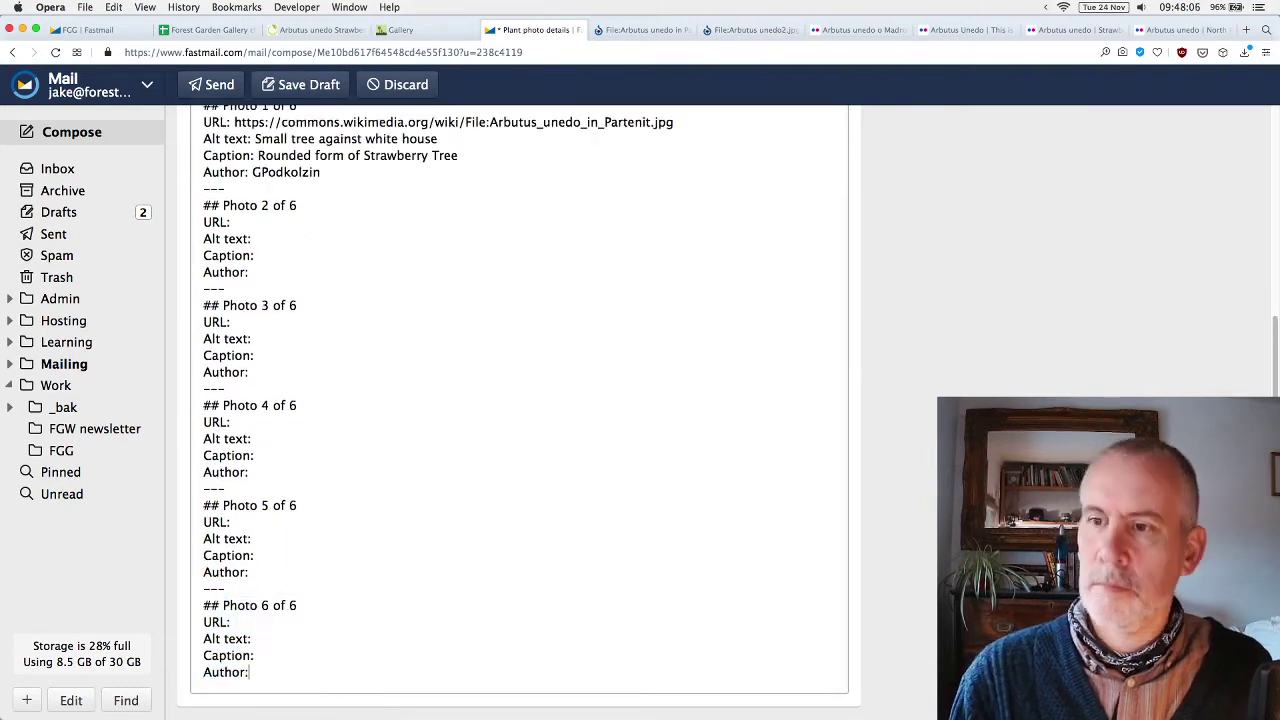
scroll(333, 301, "up", 5)
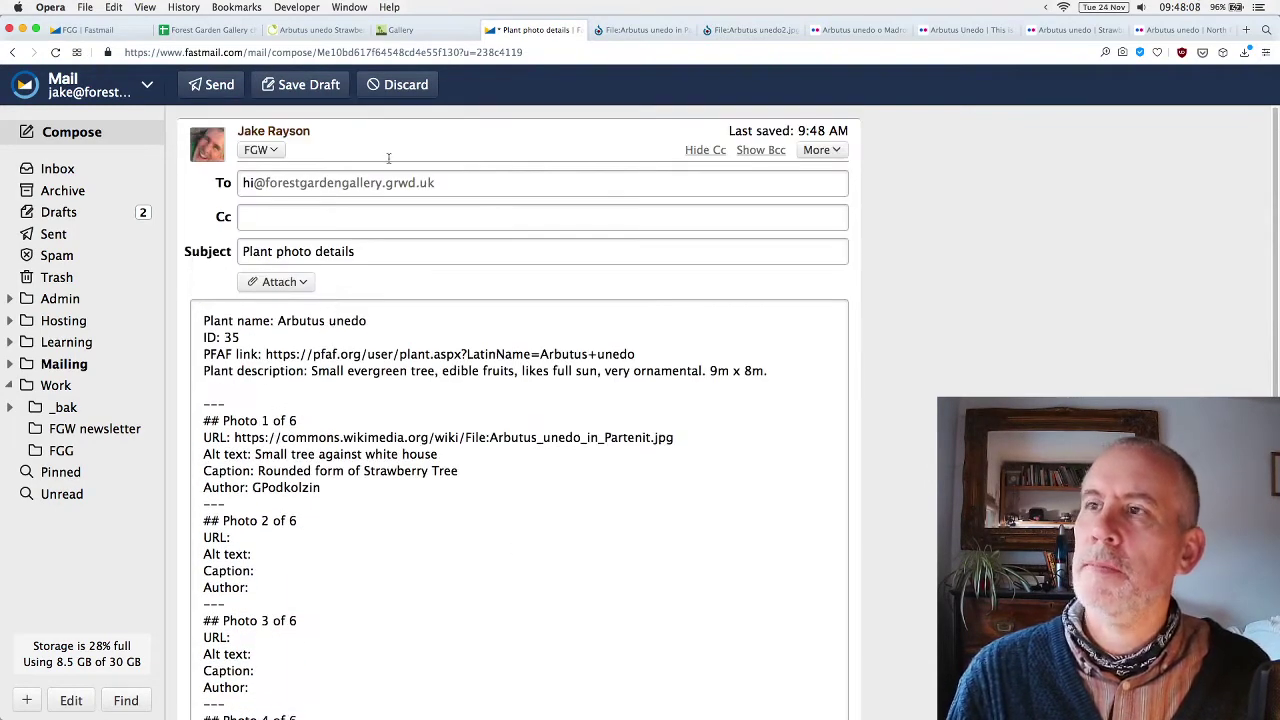
Copy the address of the Wikimedia bark photo, Arbutus_unedo2.jpg, into the URL line of the Photo 2 entry.
left_click(650, 30)
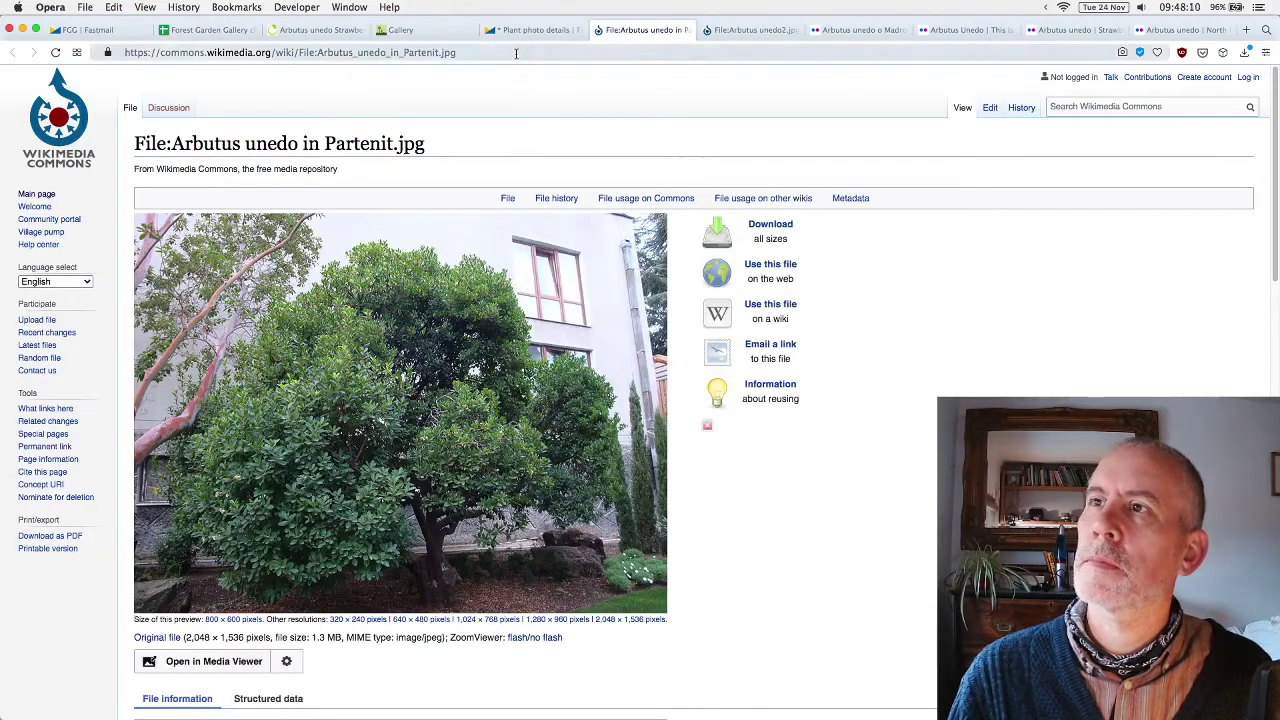
key("ctrl+Tab")
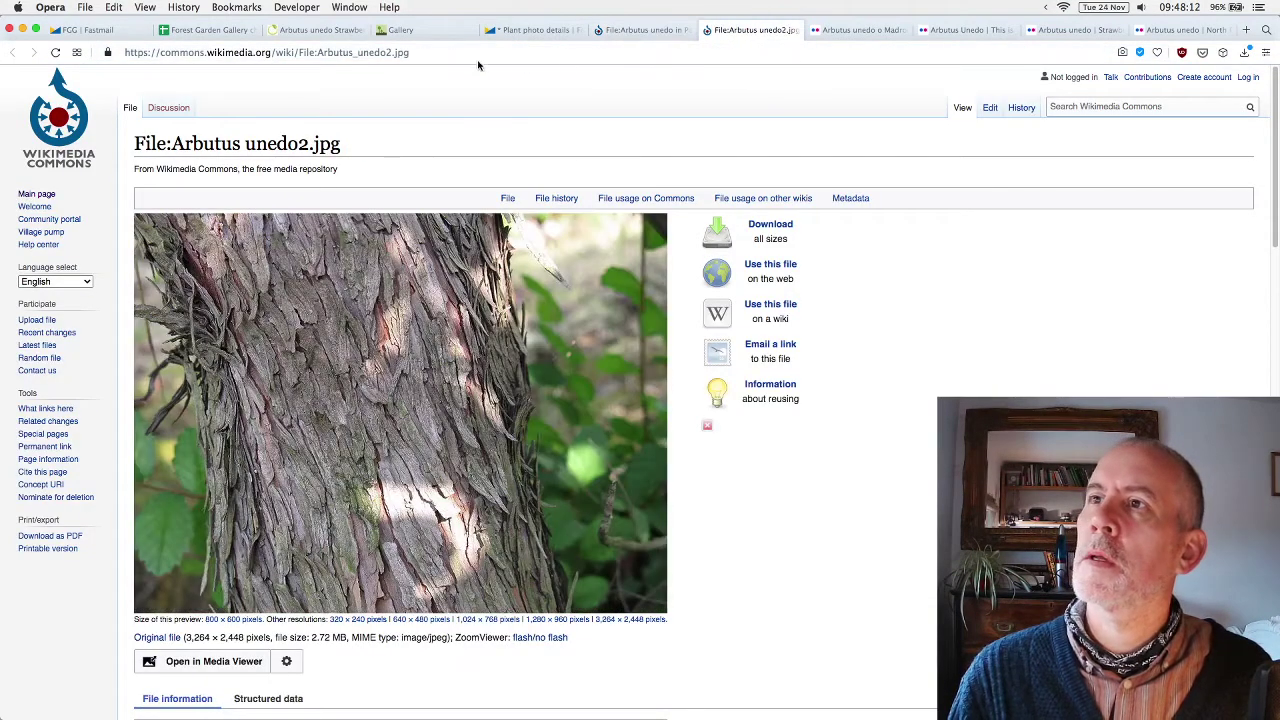
left_click(478, 52)
key("super+c")
left_click(535, 30)
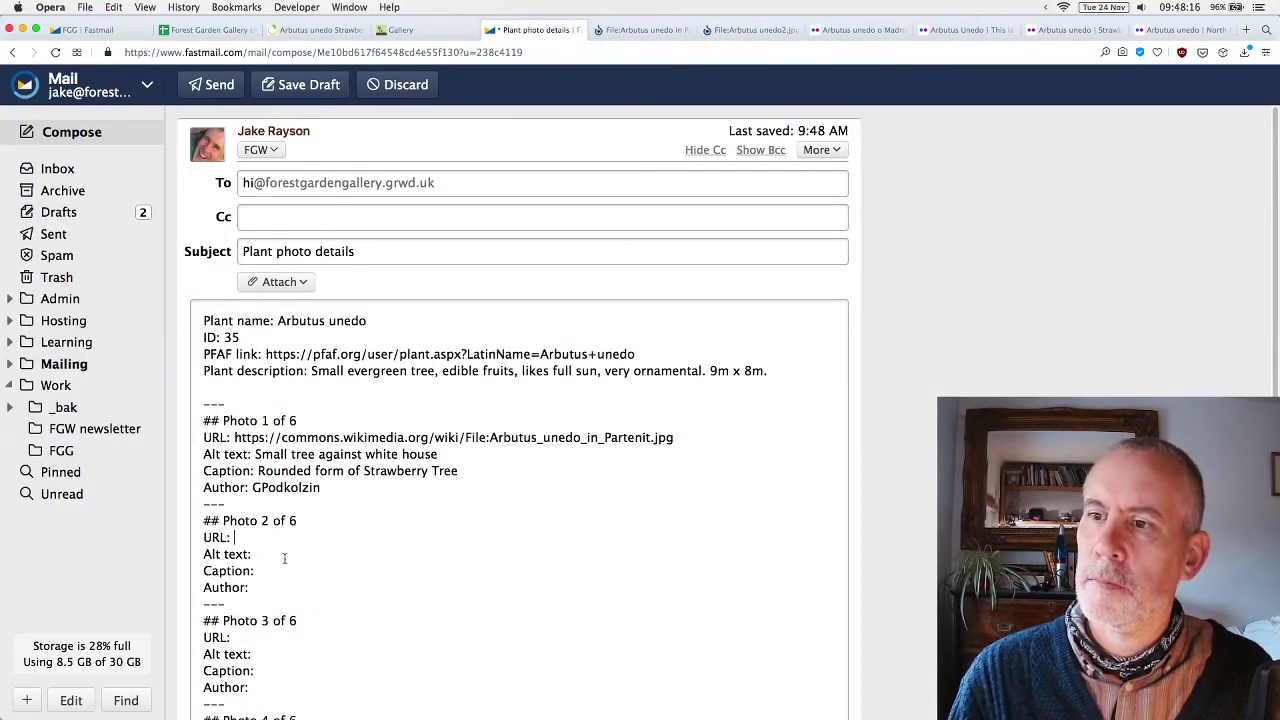
key("super+v")
Give Photo 2 the alt text "Rough, vertical flaky bark" and the caption "Bark of the Strawberry Tree".
type("Rough, vertical f")
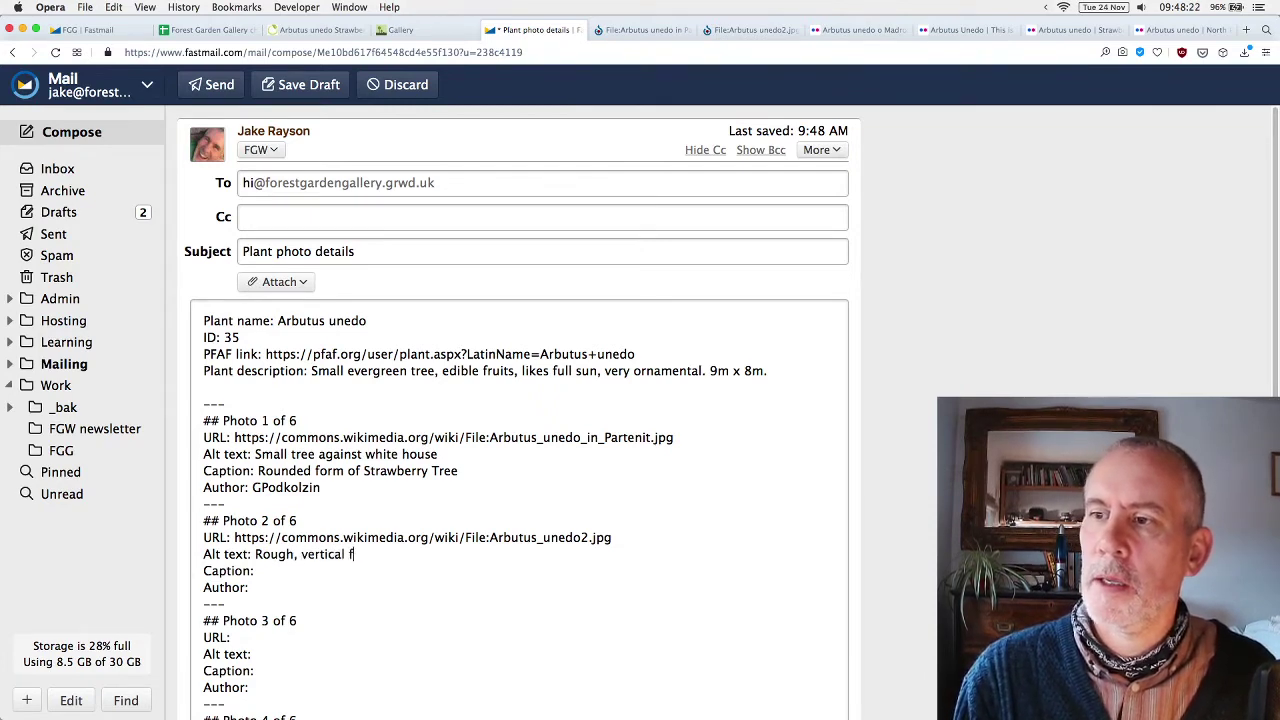
type("laky bark Caption: ")
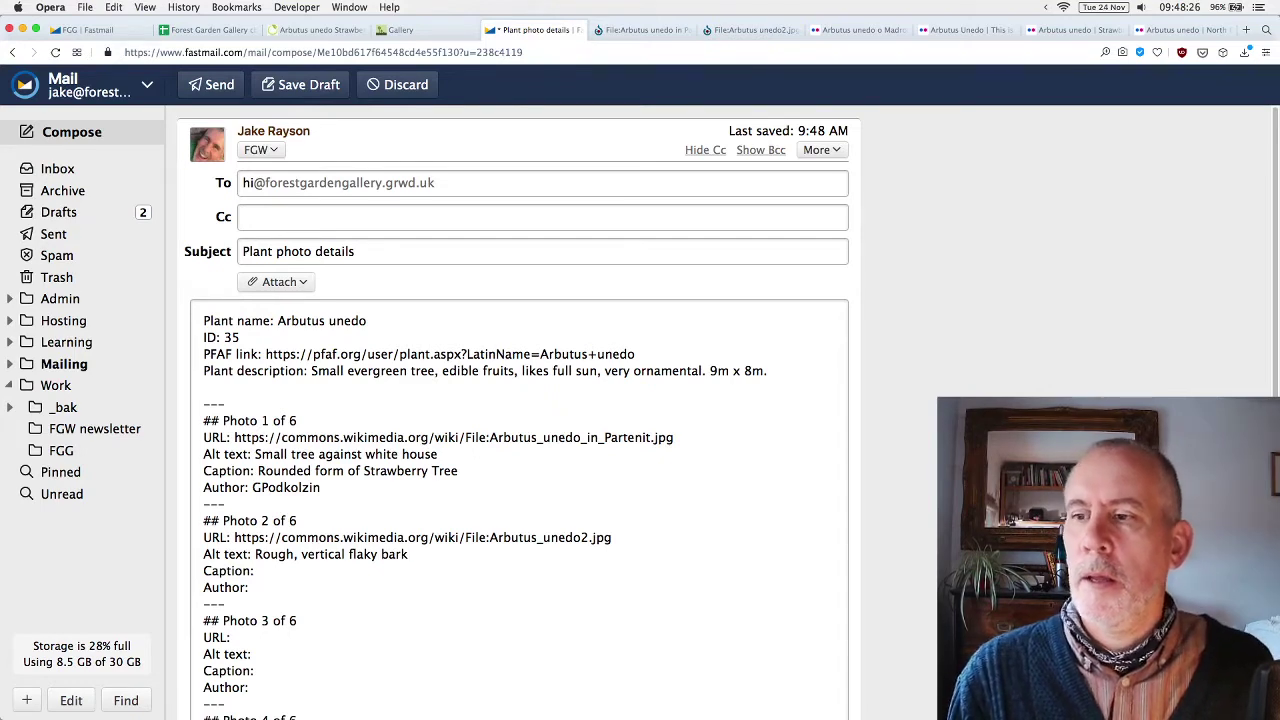
type("Bark of the Strawberry ")
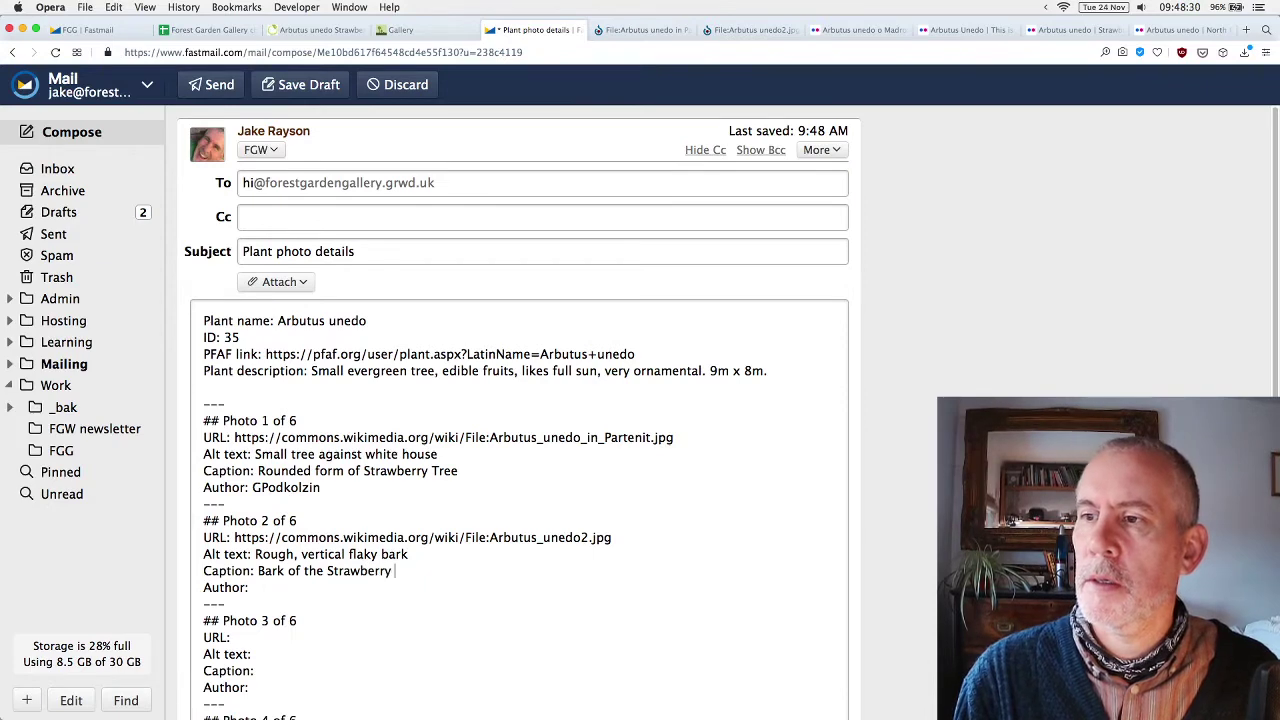
type("Tree")
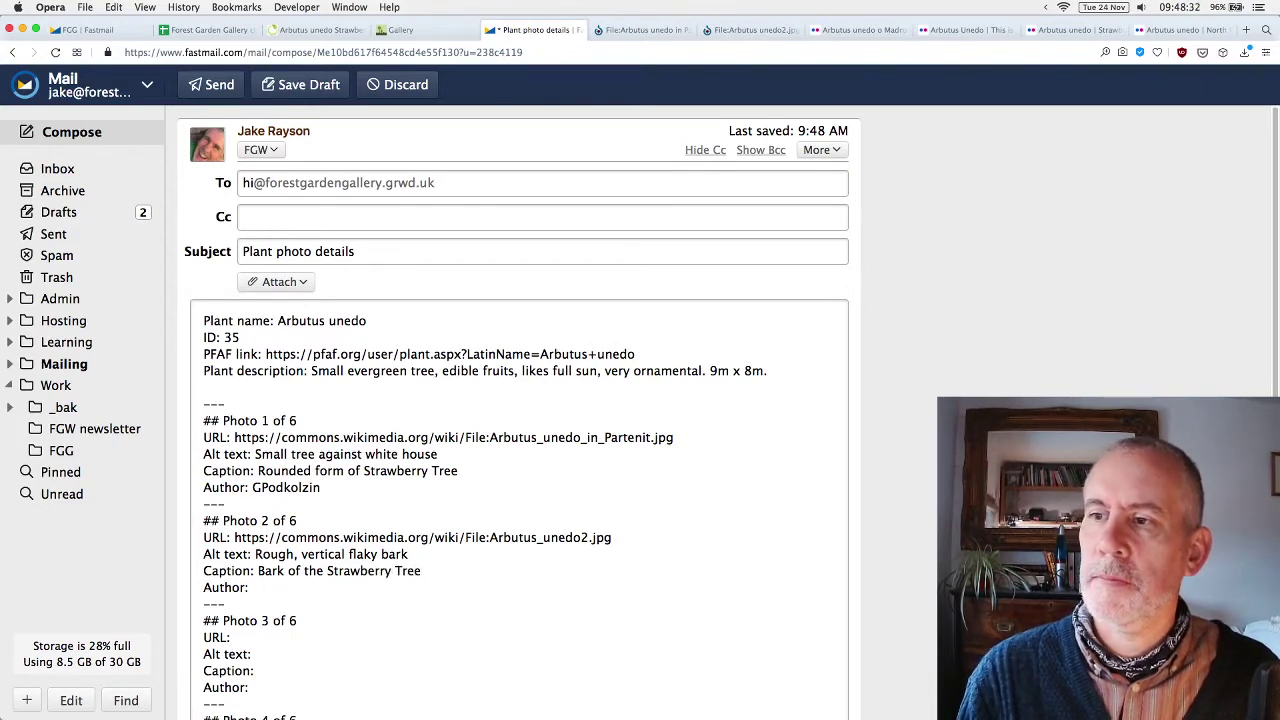
Copy the bark photo's author name from its Wikimedia summary into the Author line of Photo 2.
left_click(750, 29)
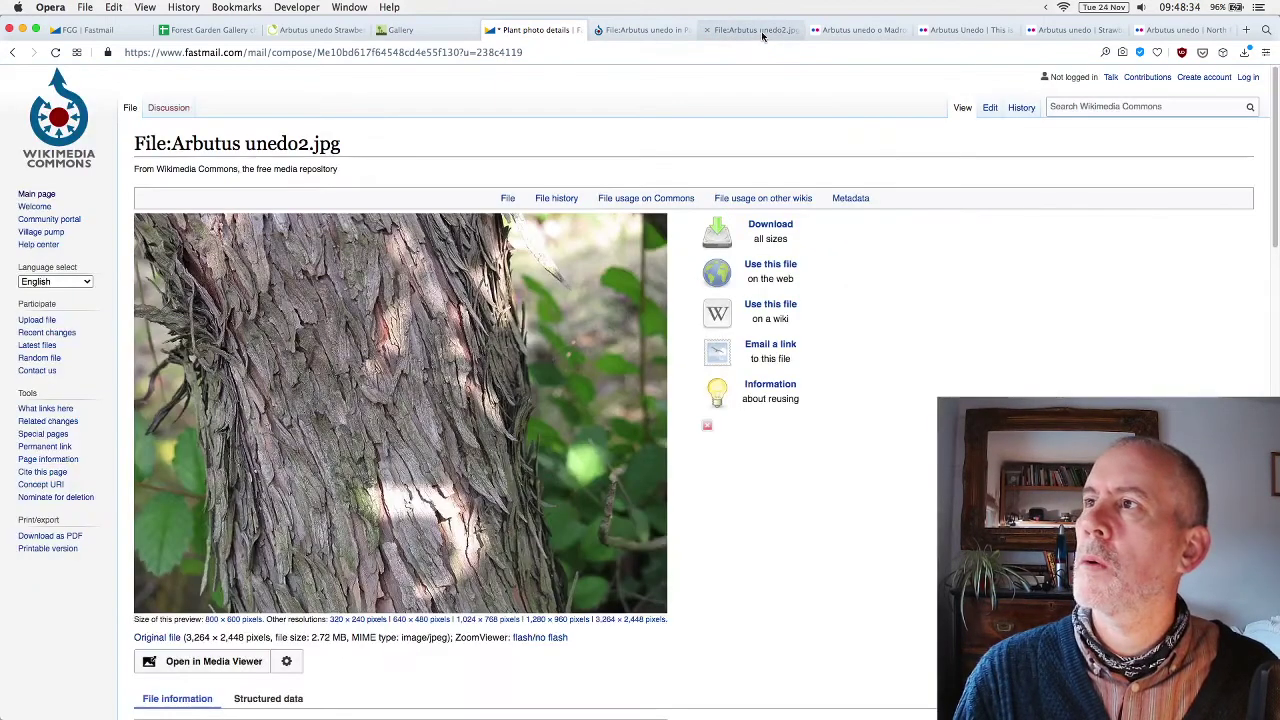
left_click(265, 52)
scroll(265, 540, "down", 10)
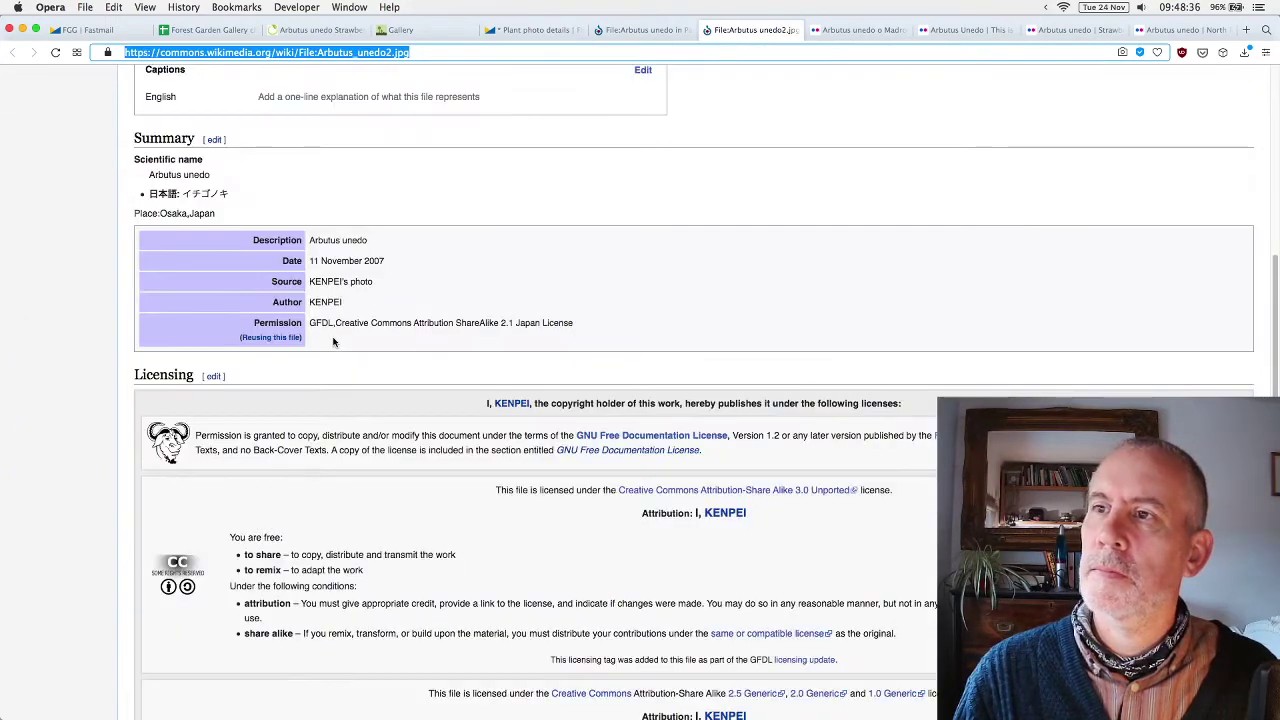
double_click(325, 302)
key("super+c")
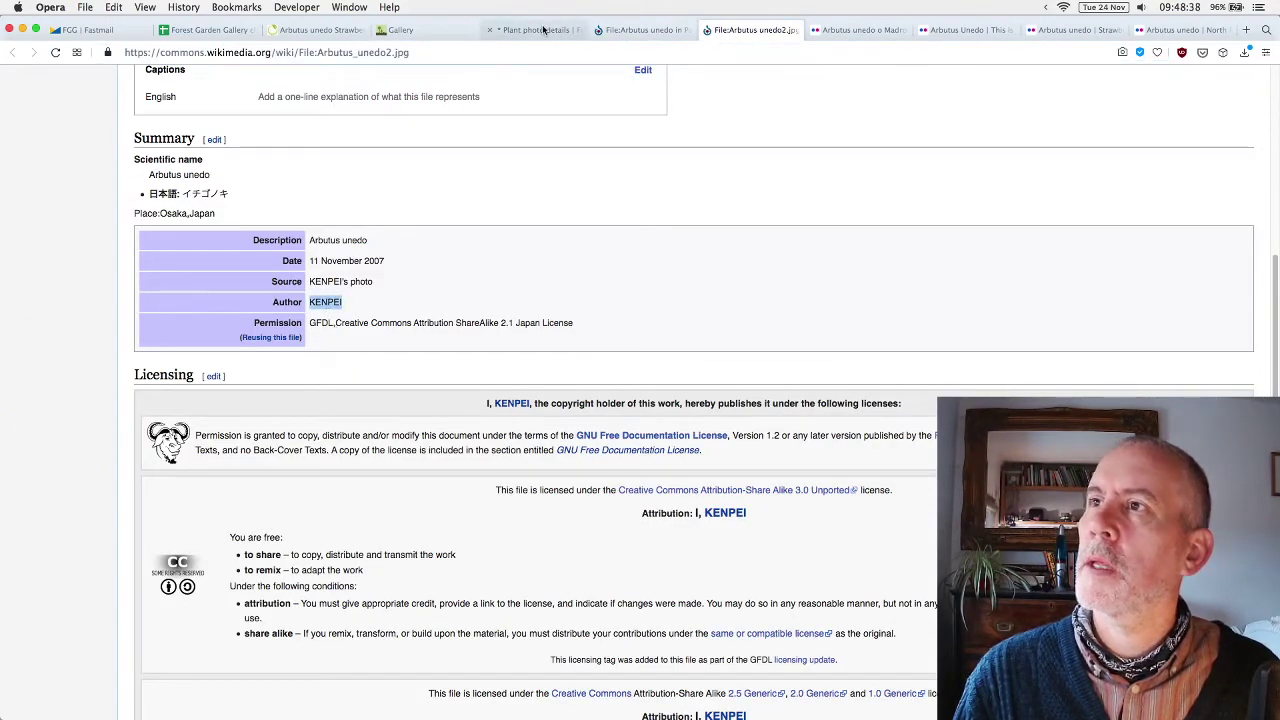
left_click(537, 29)
key("super+v")
Close the two Wikimedia photo pages already entered in the email and bring up the Flickr photo of the leaves.
left_click(289, 637)
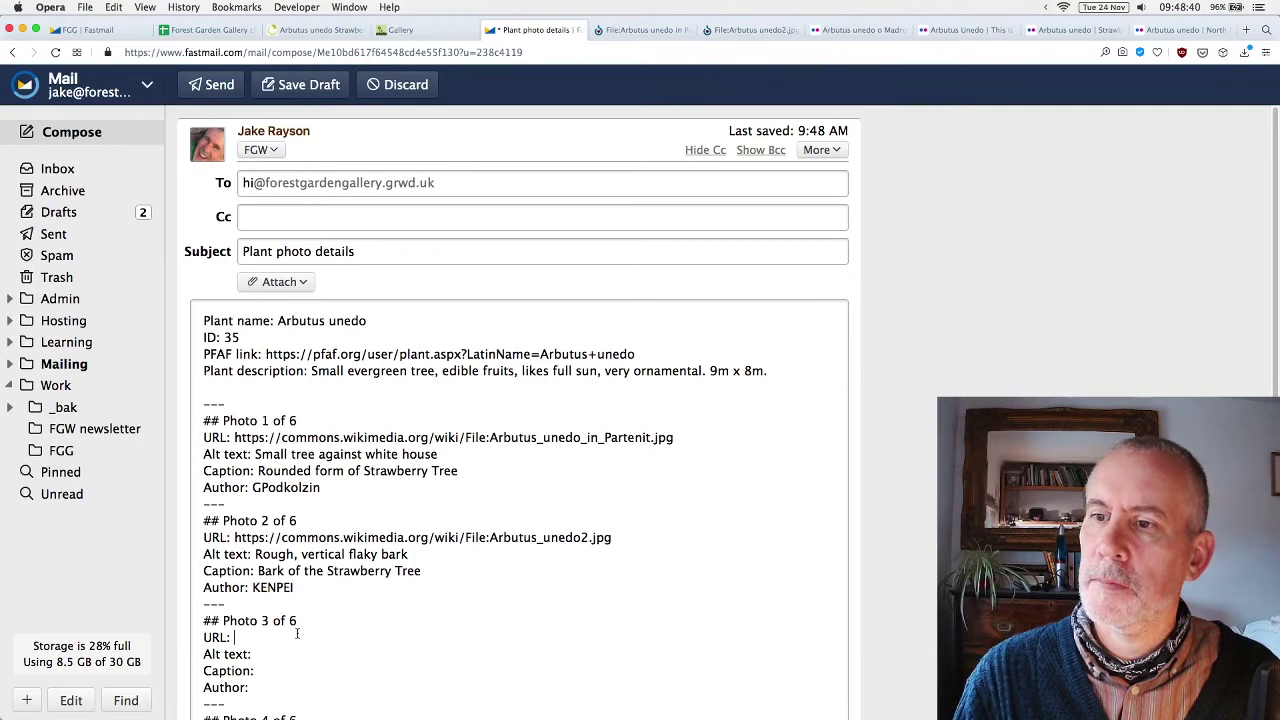
left_click(598, 31)
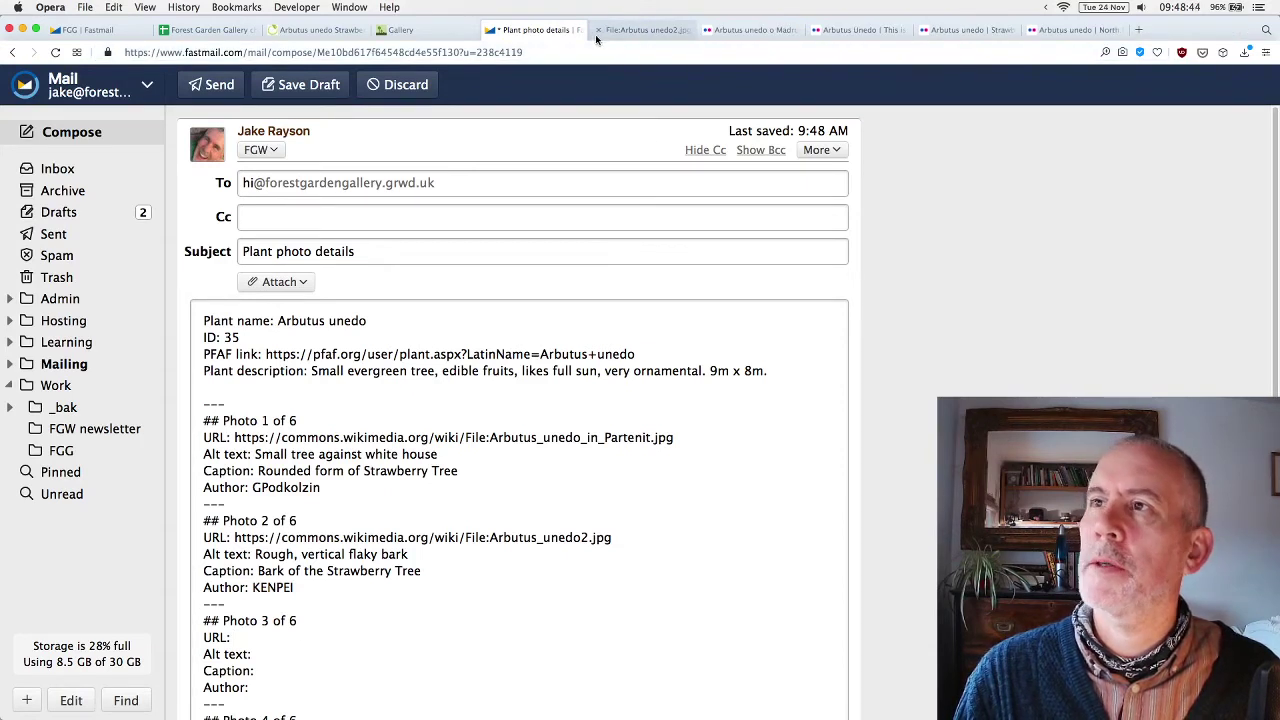
left_click(598, 31)
left_click(640, 31)
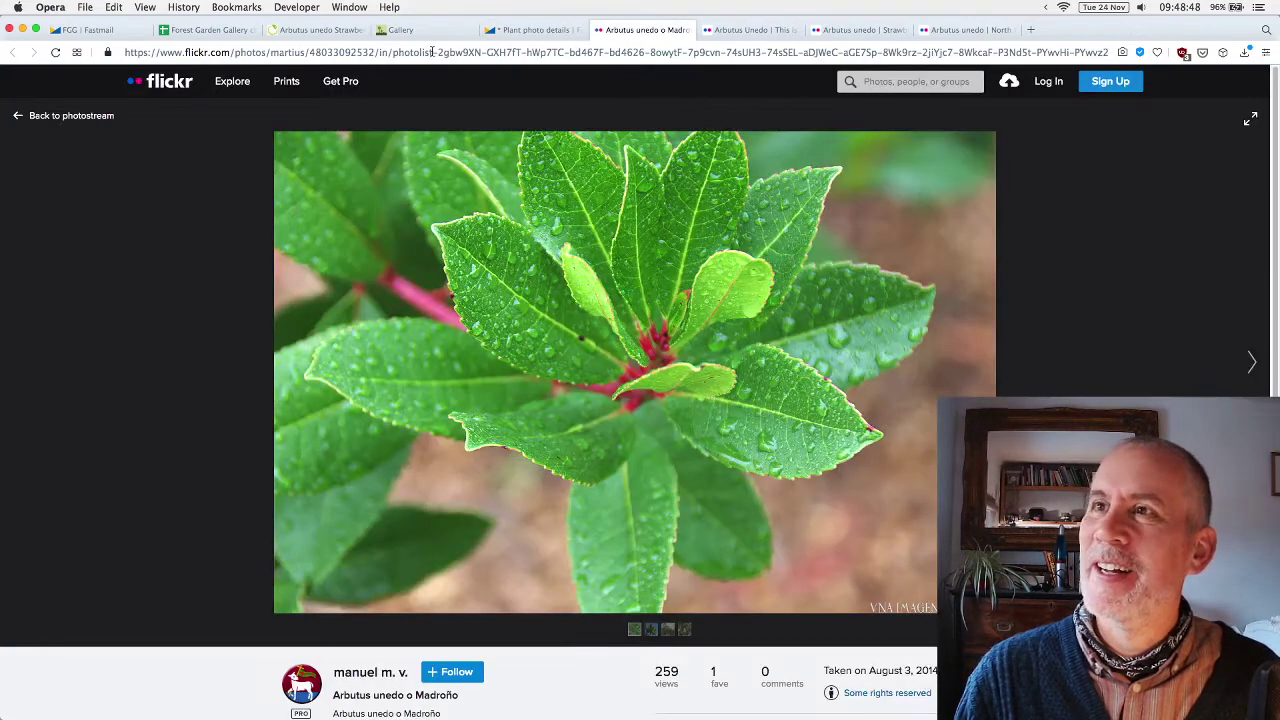
Copy the Flickr leaf photo's address without its photolist part into Photo 3's URL line, ending it with a slash.
left_click(380, 52)
left_click(378, 52)
left_click_drag(378, 52, 230, 38)
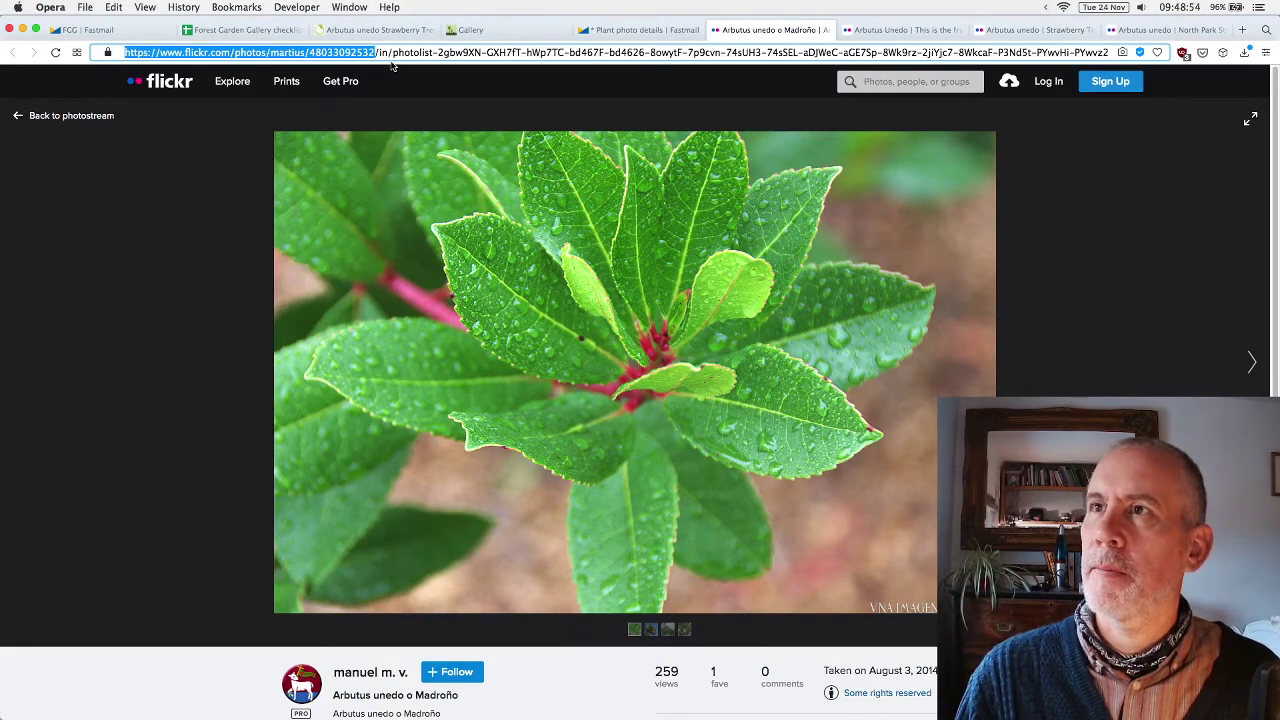
left_click(650, 30)
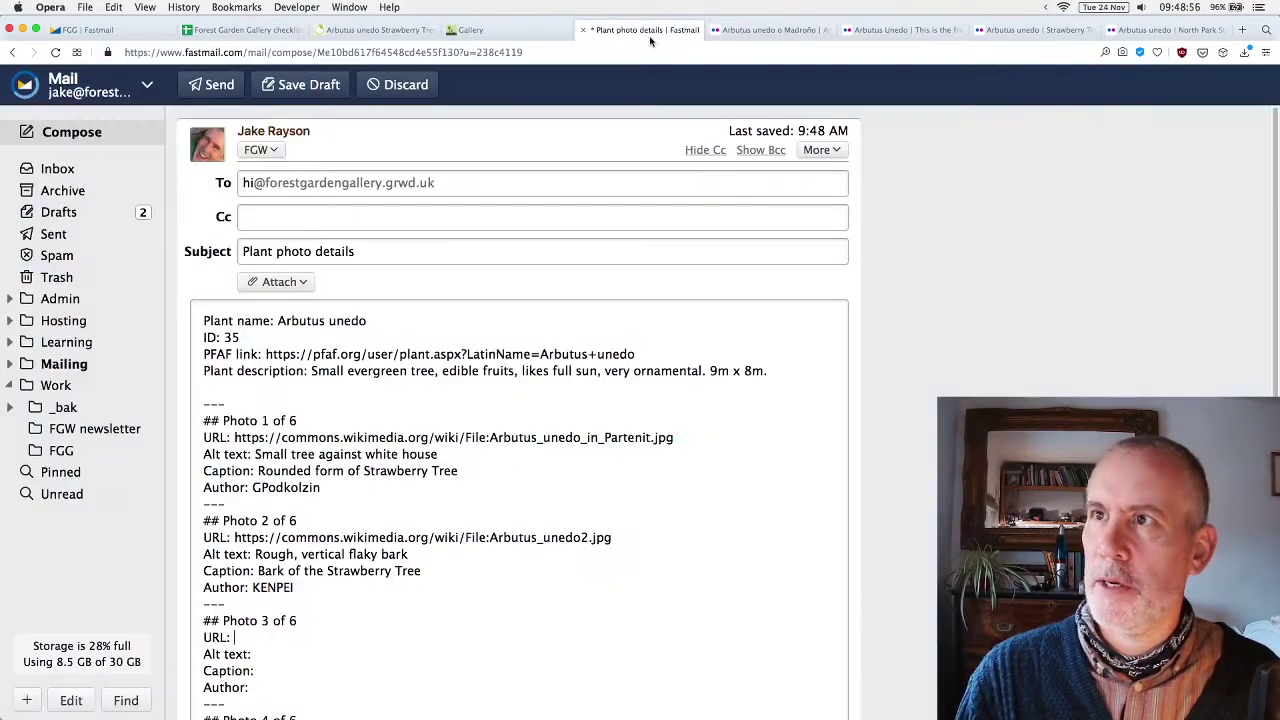
left_click(306, 638)
key("super+v")
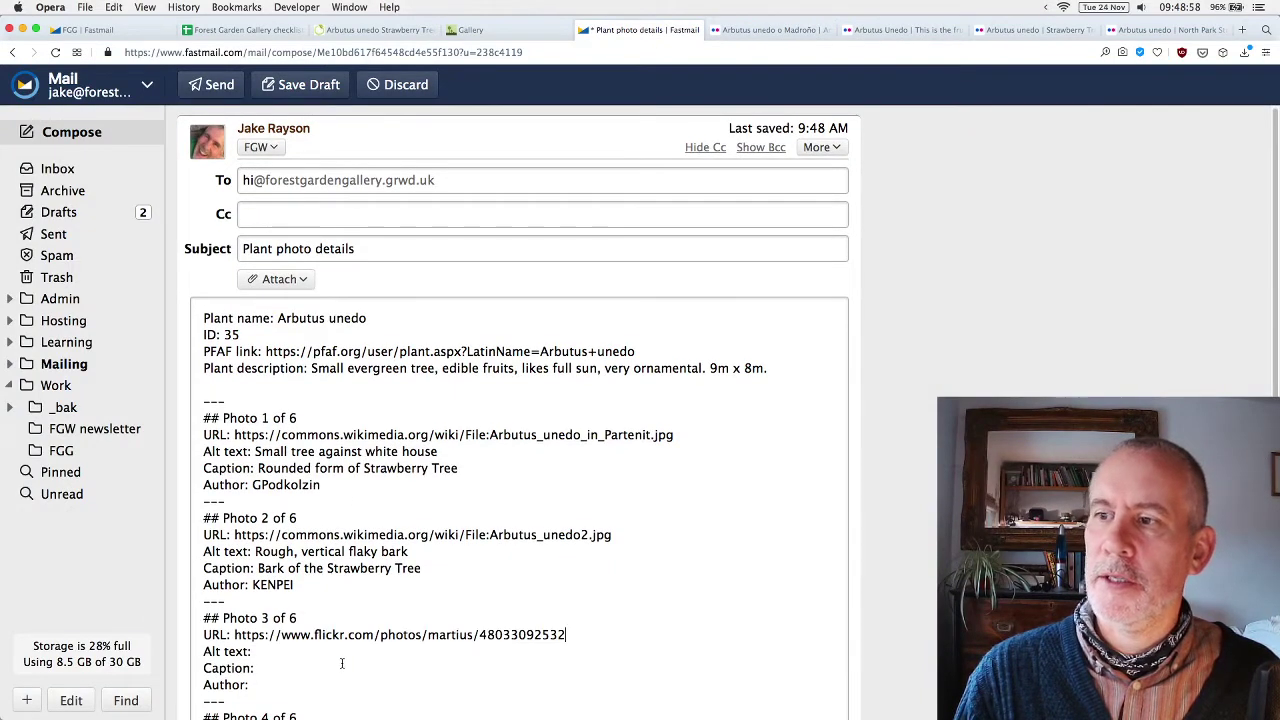
type("/")
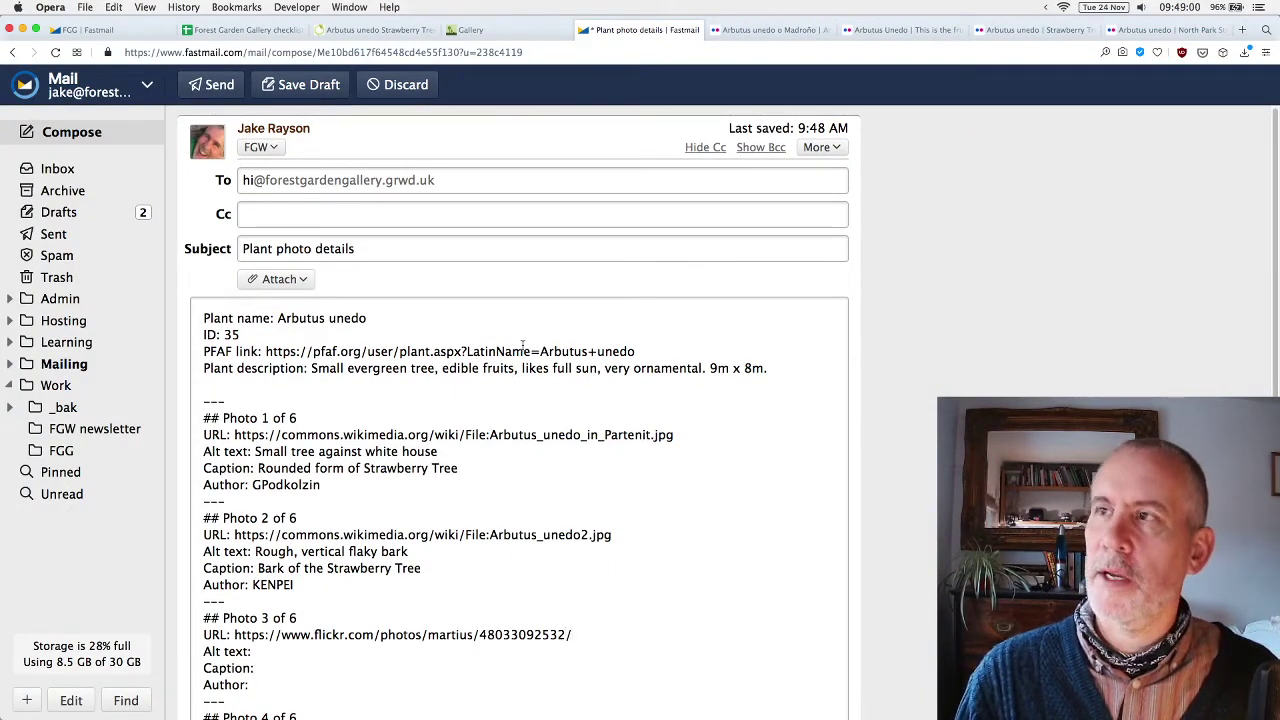
Review the Flickr leaf photo and the gallery's research instructions with their example entry.
left_click(765, 30)
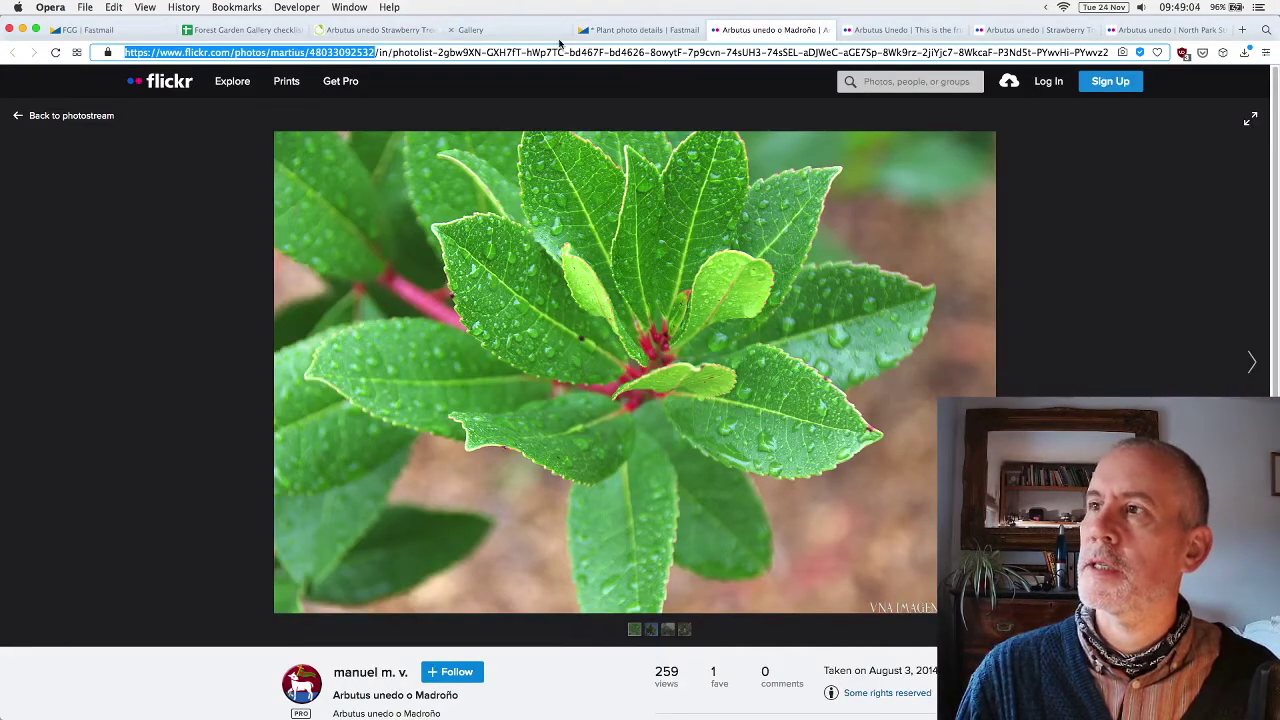
left_click(520, 30)
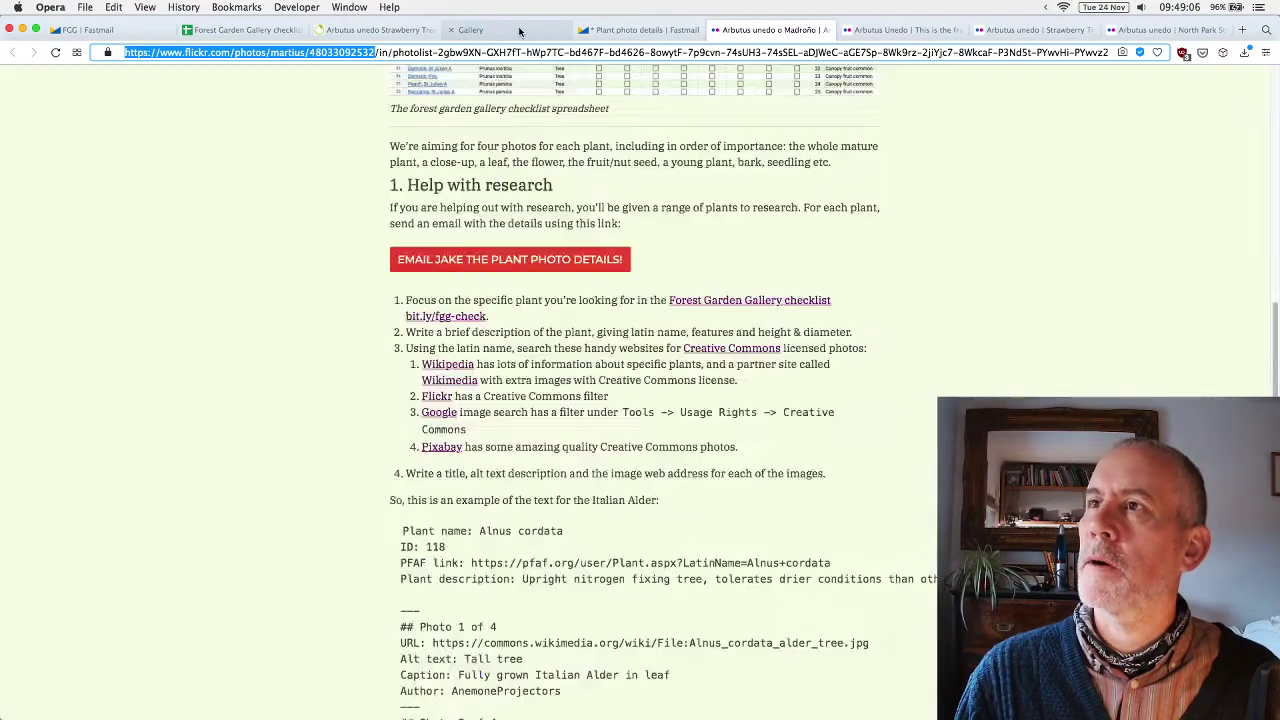
left_click(649, 29)
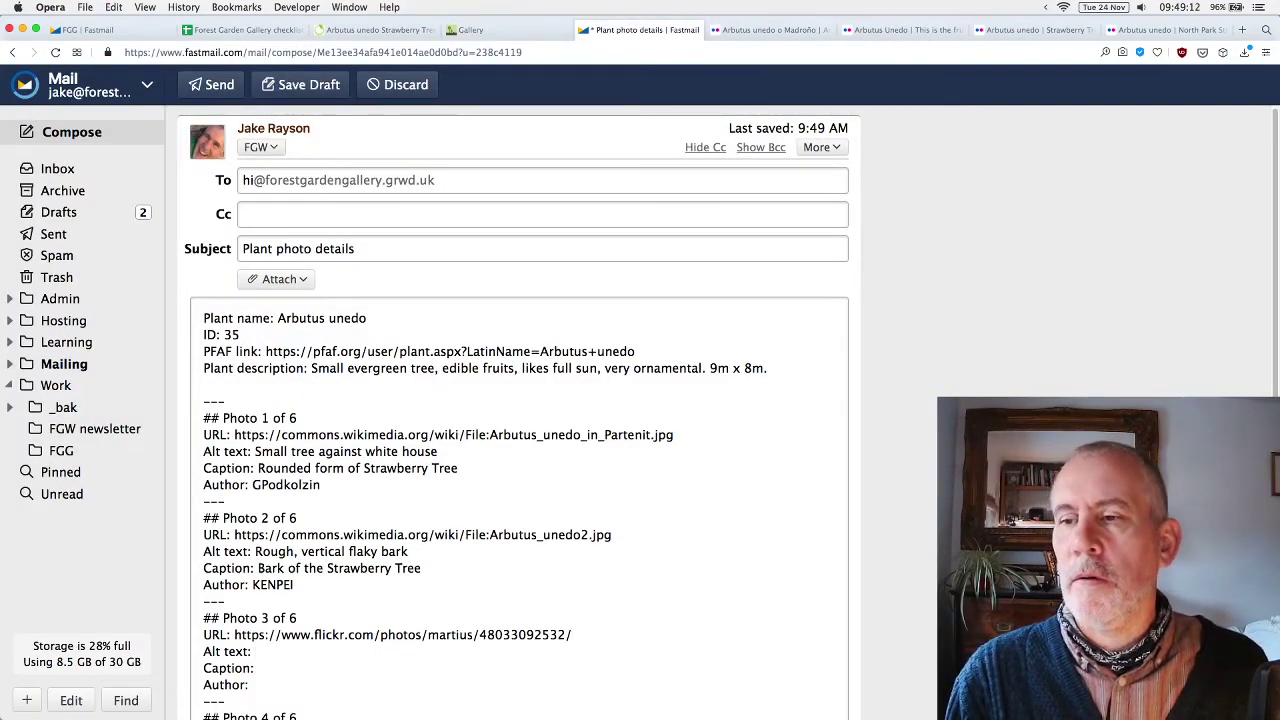
type("Fr")
type("Green grw")
key("BackSpace")
key("BackSpace")
key("BackSpace")
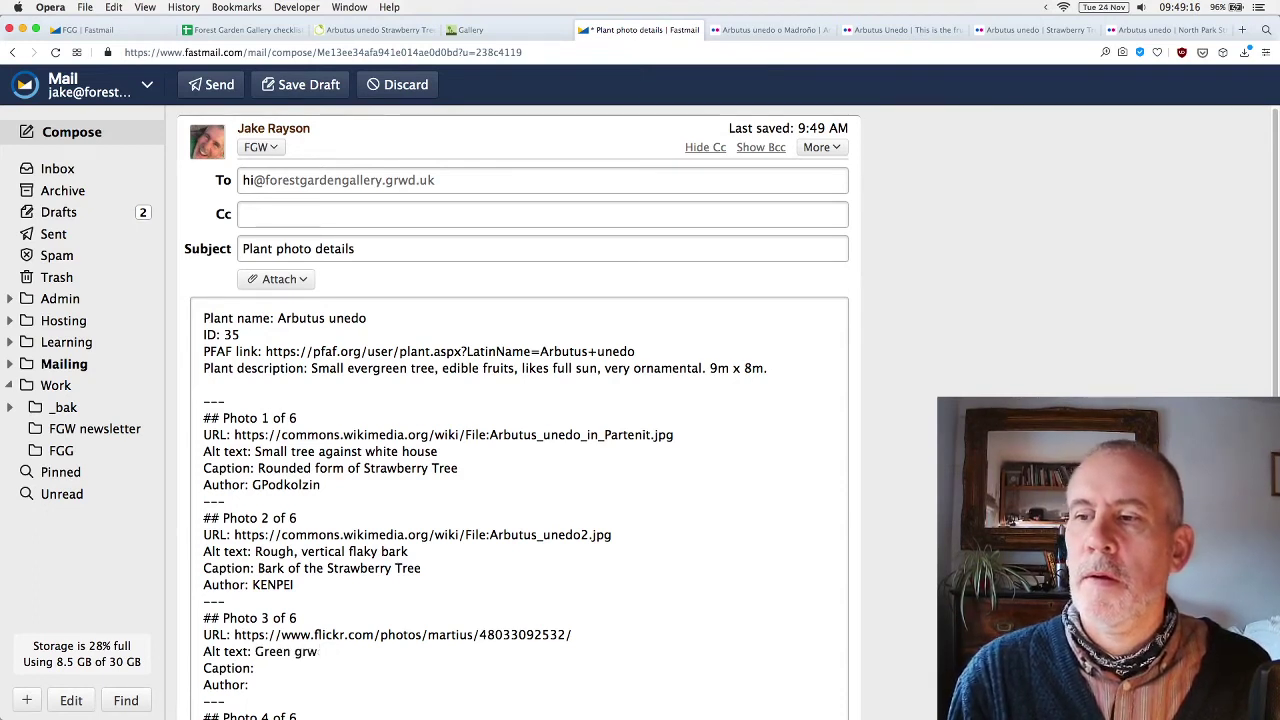
key("alt+shift+Left")
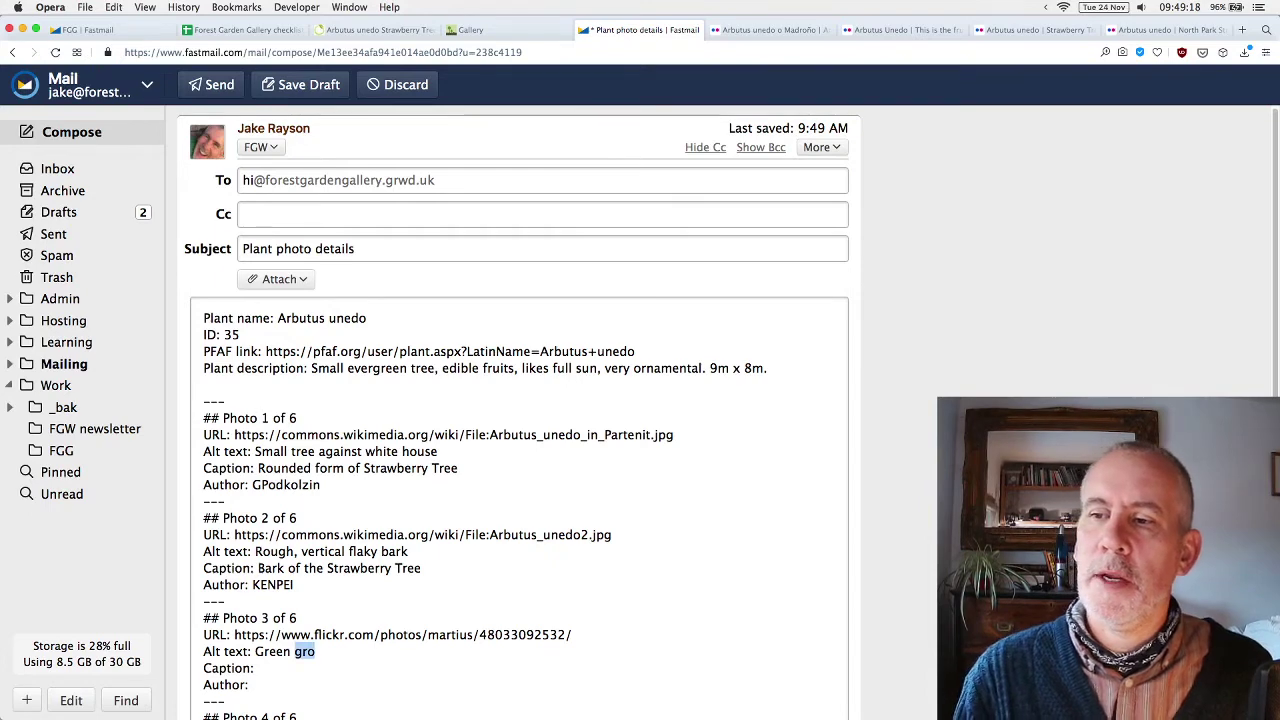
key("alt+shift+Left")
Give Photo 3 the alt text "Fresh growth of evergreen leaves" and the caption "Evergreen leaves of Strawberry Tree".
type("Fresh growth of evergreen leaves")
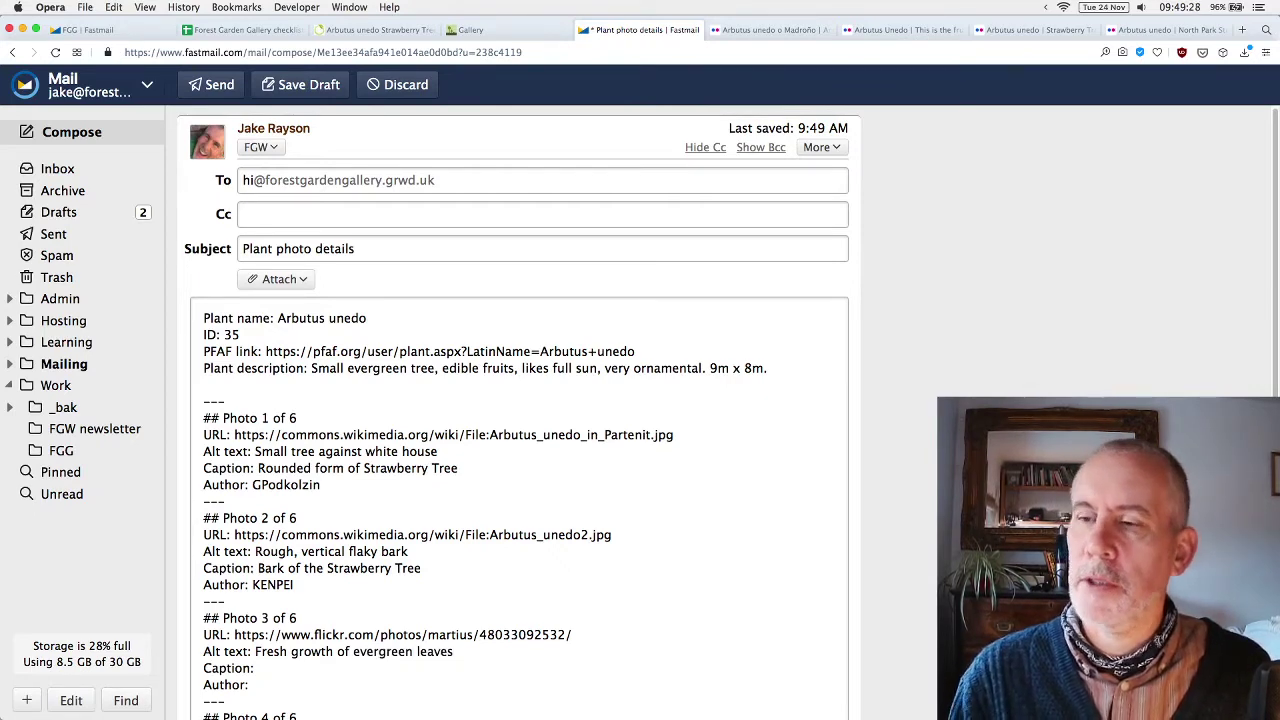
left_click(258, 668)
type("Evergre")
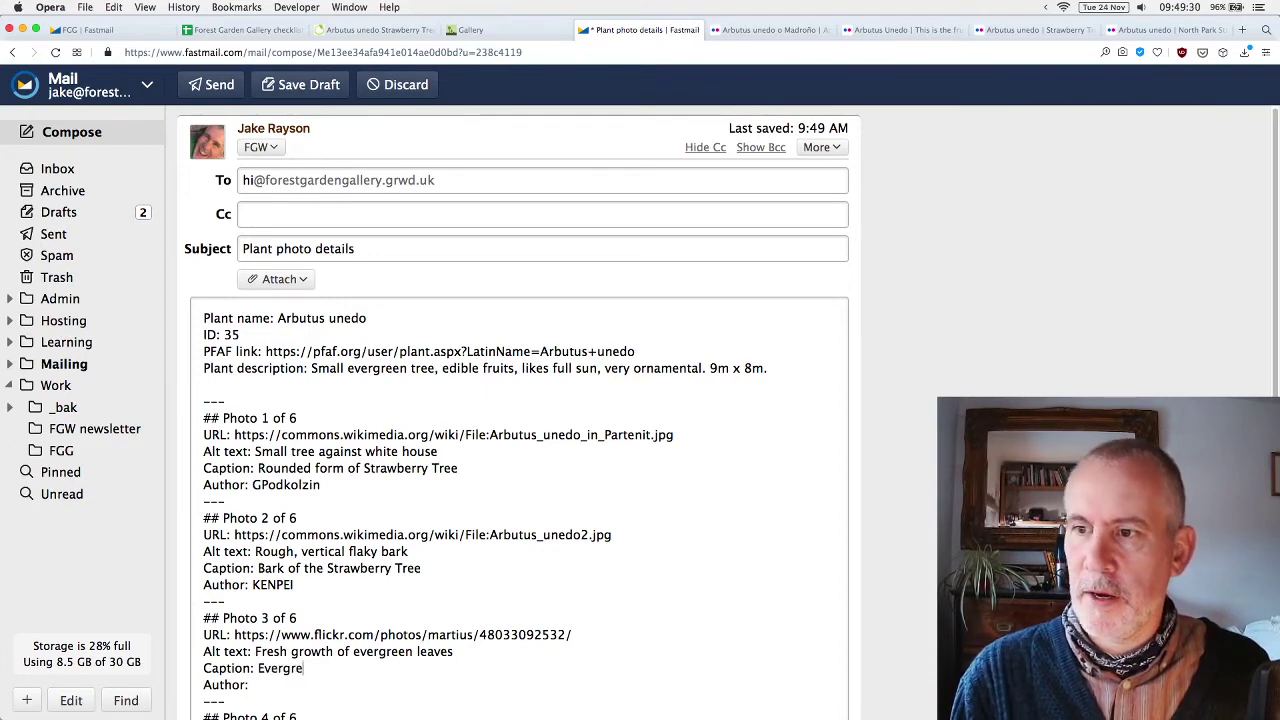
type("en leaves of Strawberry Tree")
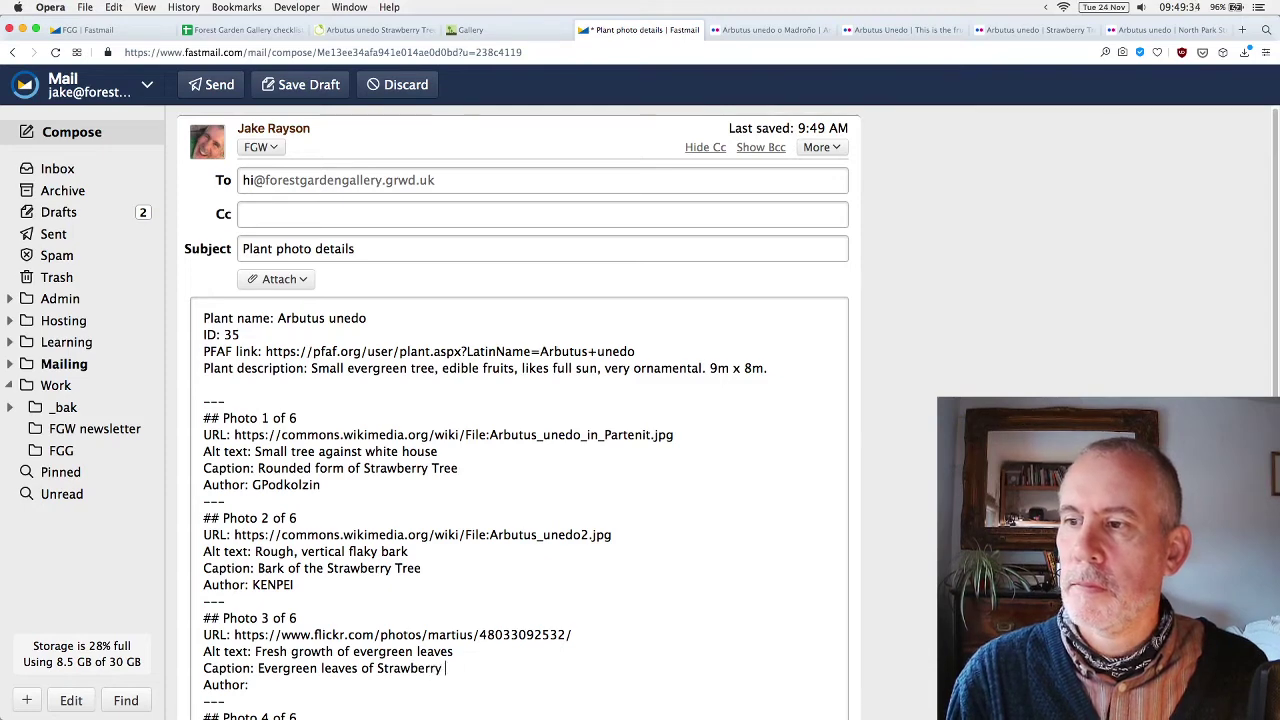
Copy the photographer's name from the Flickr leaf photo's page into Photo 3's Author line.
left_click(770, 29)
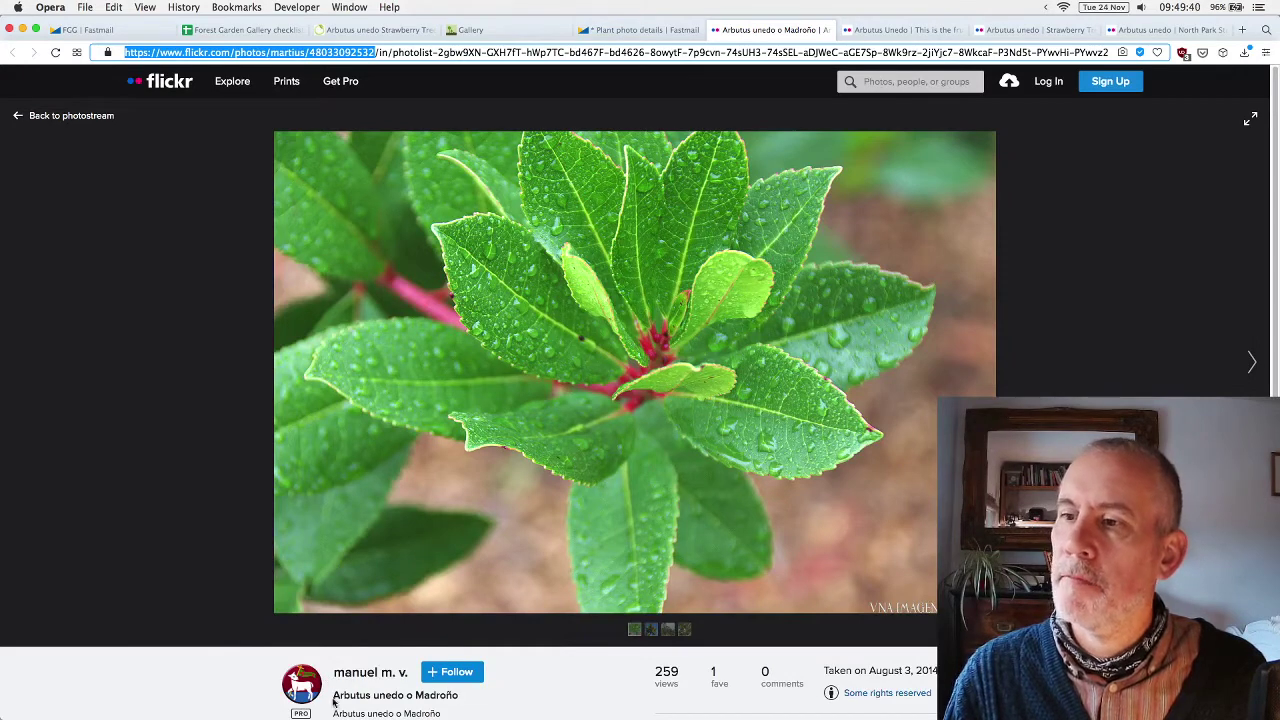
left_click_drag(334, 672, 410, 678)
key("super+c")
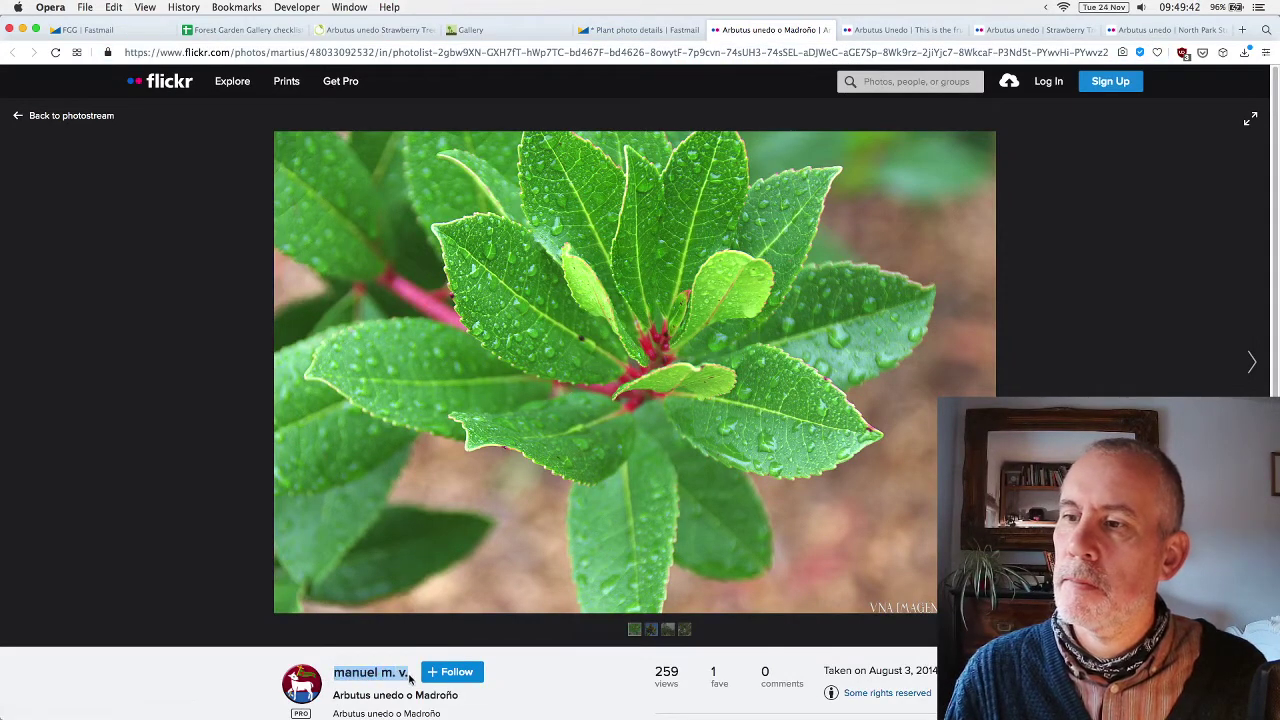
left_click(645, 32)
left_click(290, 690)
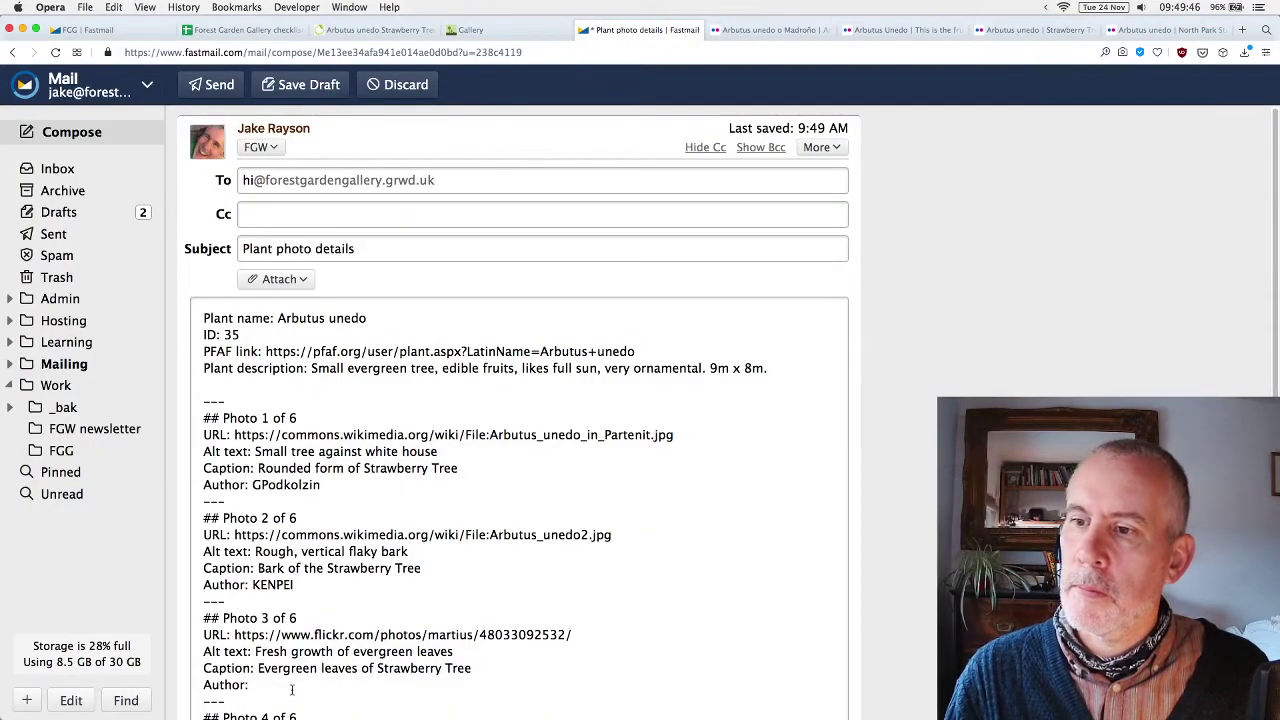
key("super+v")
Ready Photo 4's URL line for entry and close the Flickr leaf photo's page to bring up the red fruit photo.
scroll(348, 568, "down", 5)
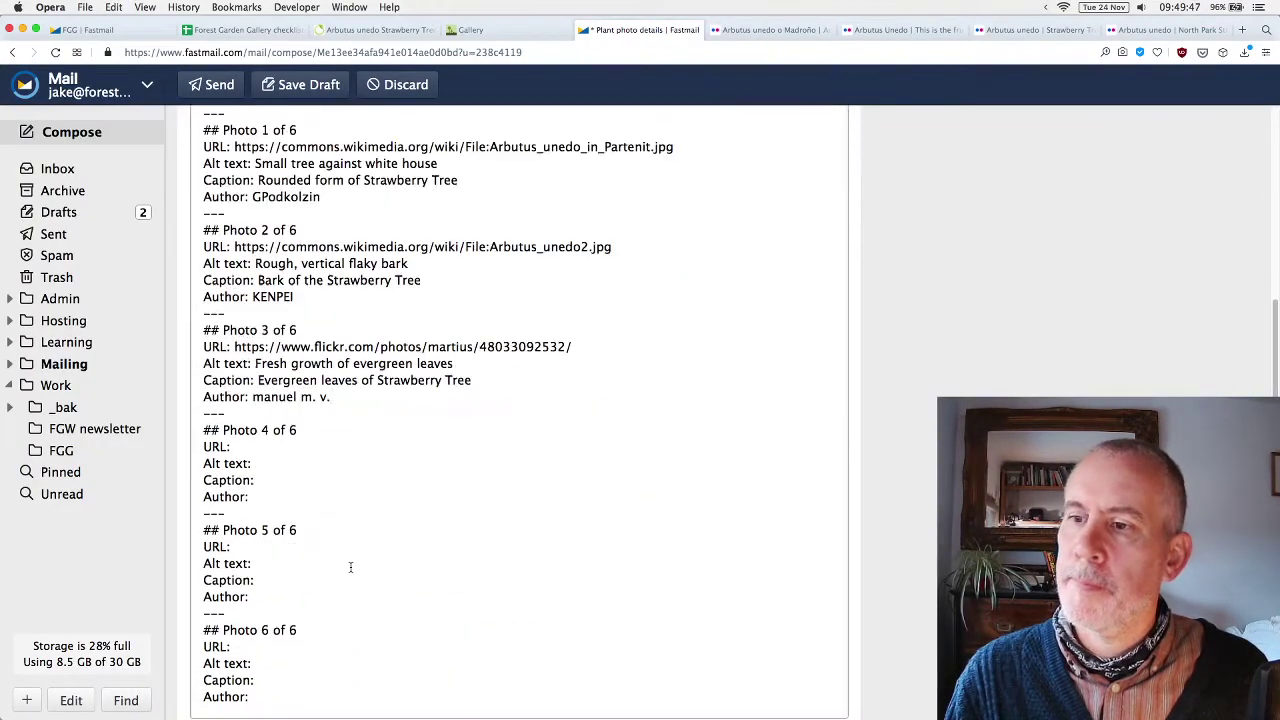
double_click(265, 427)
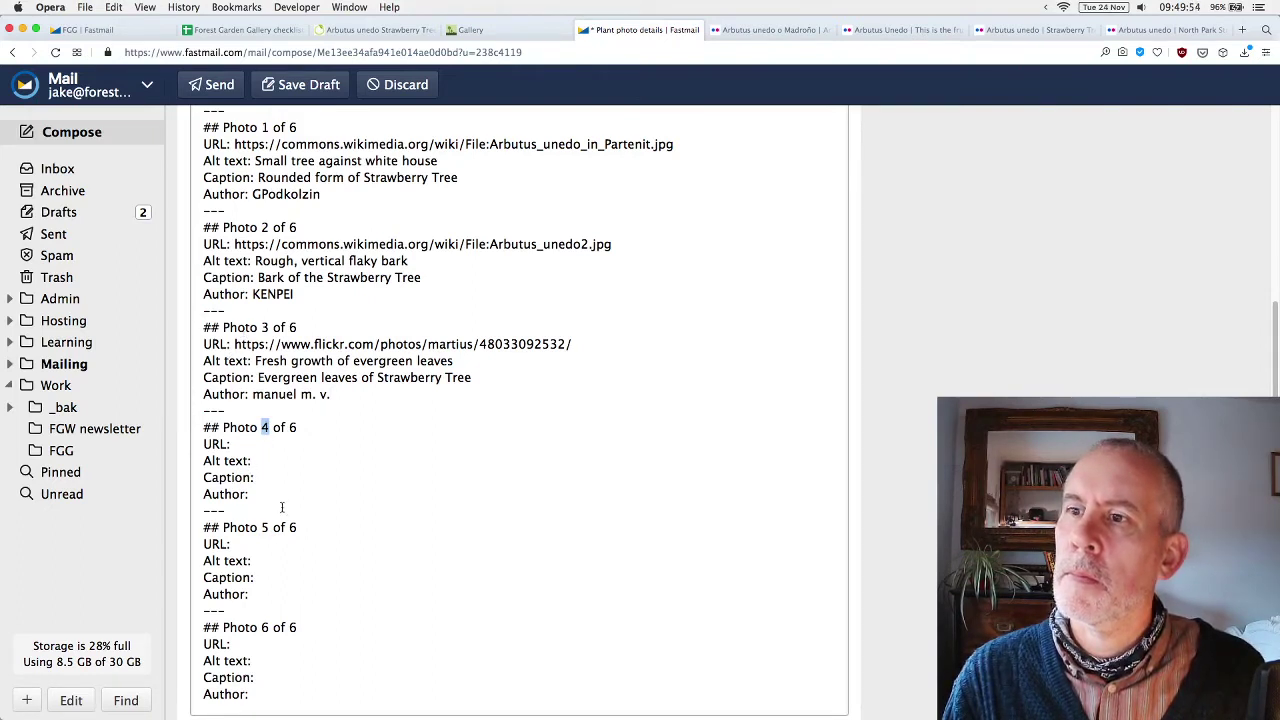
left_click(269, 442)
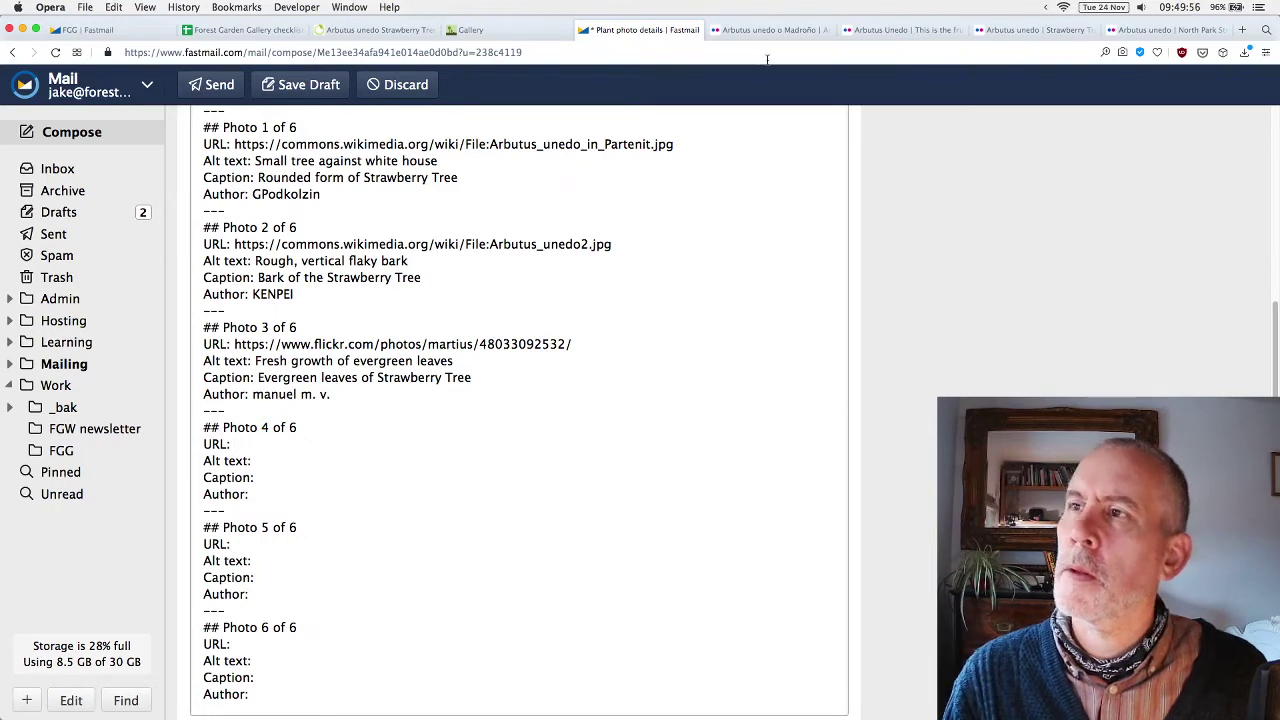
left_click(766, 29)
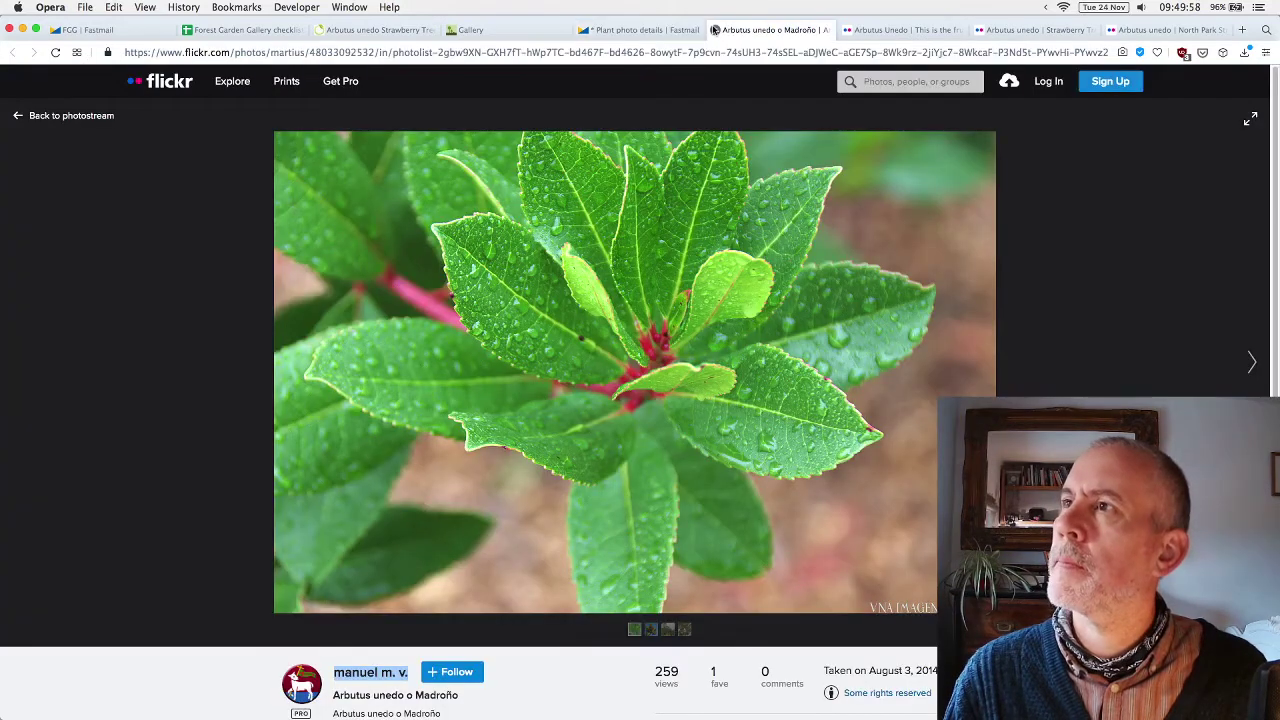
left_click(714, 30)
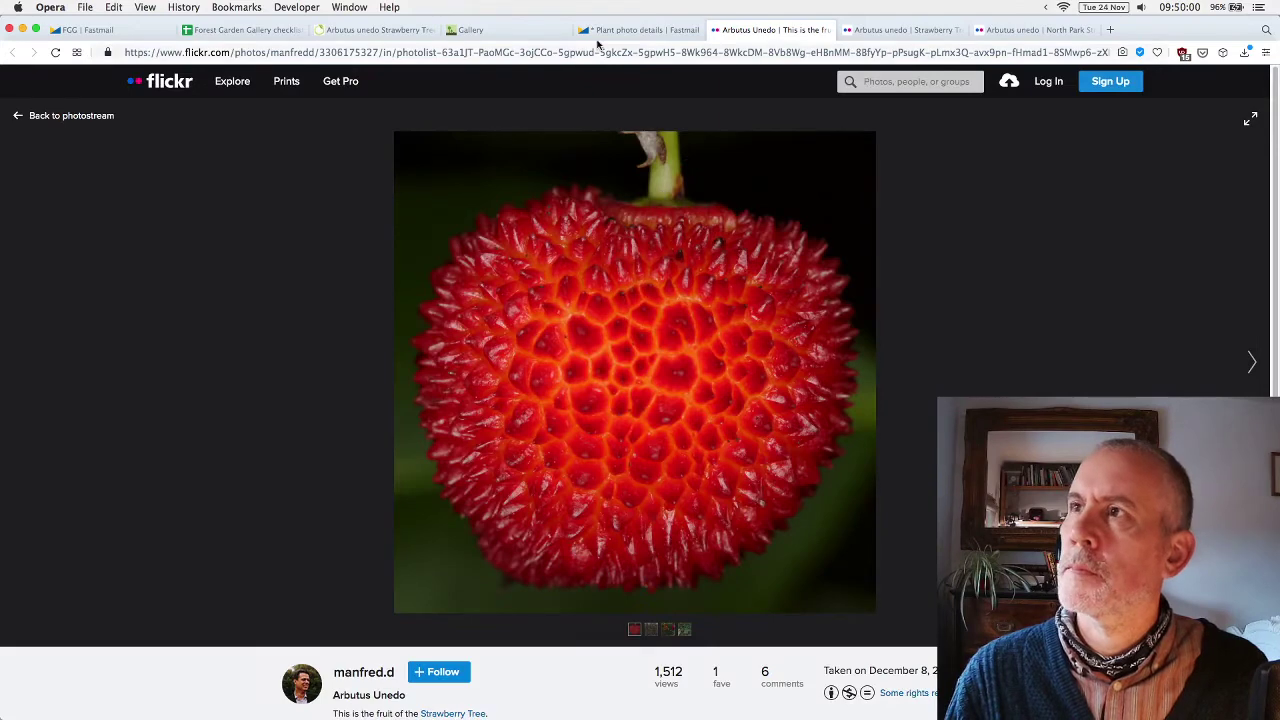
Copy the Flickr fruit photo's address without its photolist part into Photo 4's URL line, ending it with a slash.
left_click(380, 52)
left_click(380, 52)
key("shift+super+Left")
key("super+c")
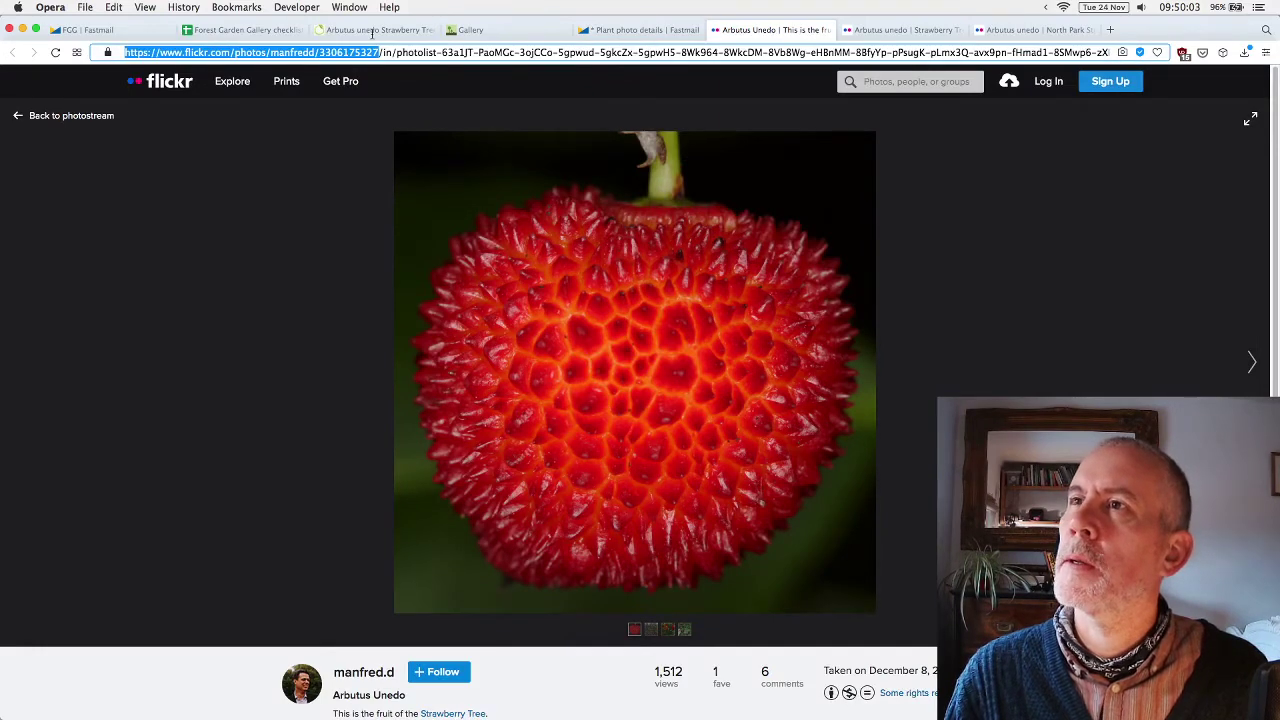
left_click(640, 29)
key("super+v")
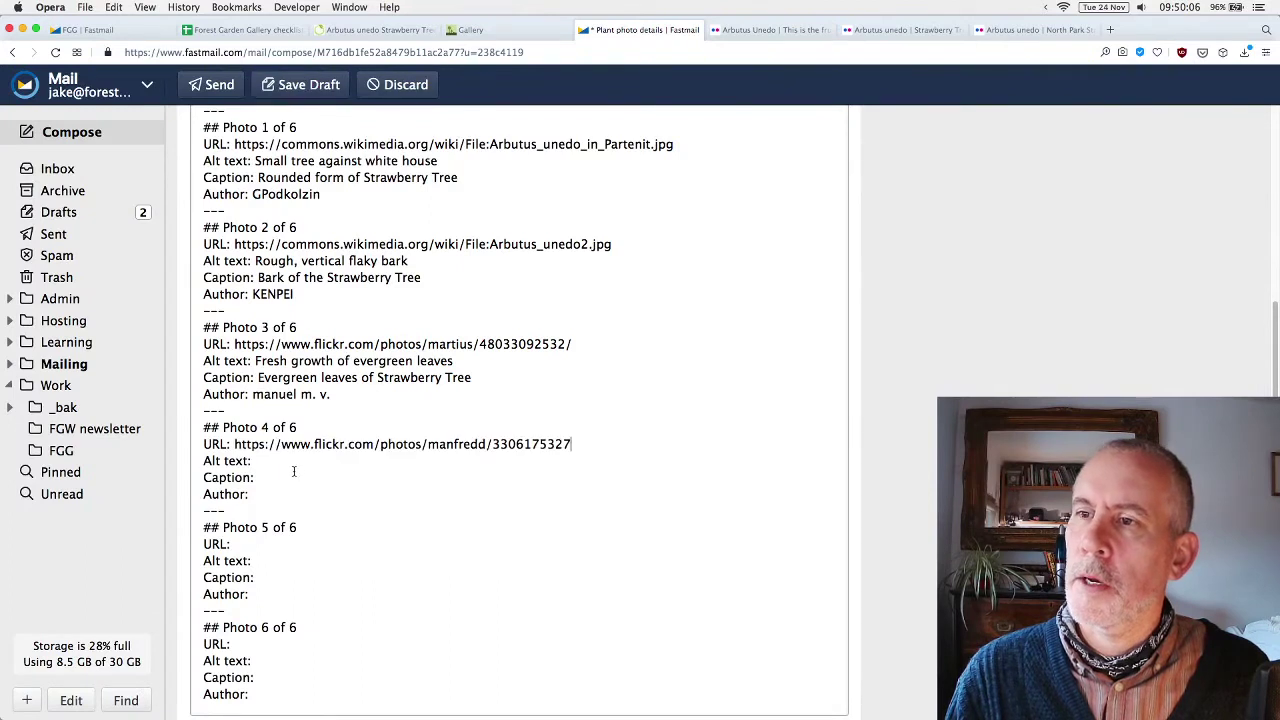
type("/")
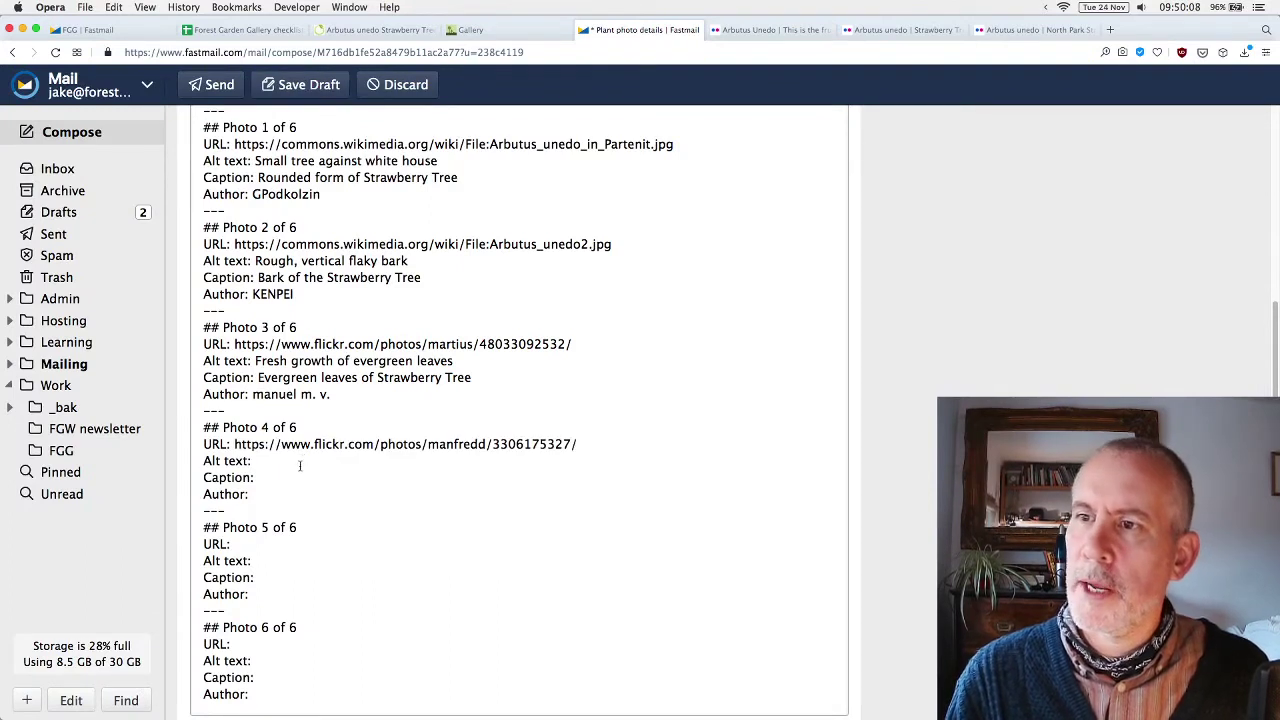
Give Photo 4 the alt text "Close-up of bobbly red fruit" and the caption "Ripe fruit of Strawberry Tree".
type("Clos")
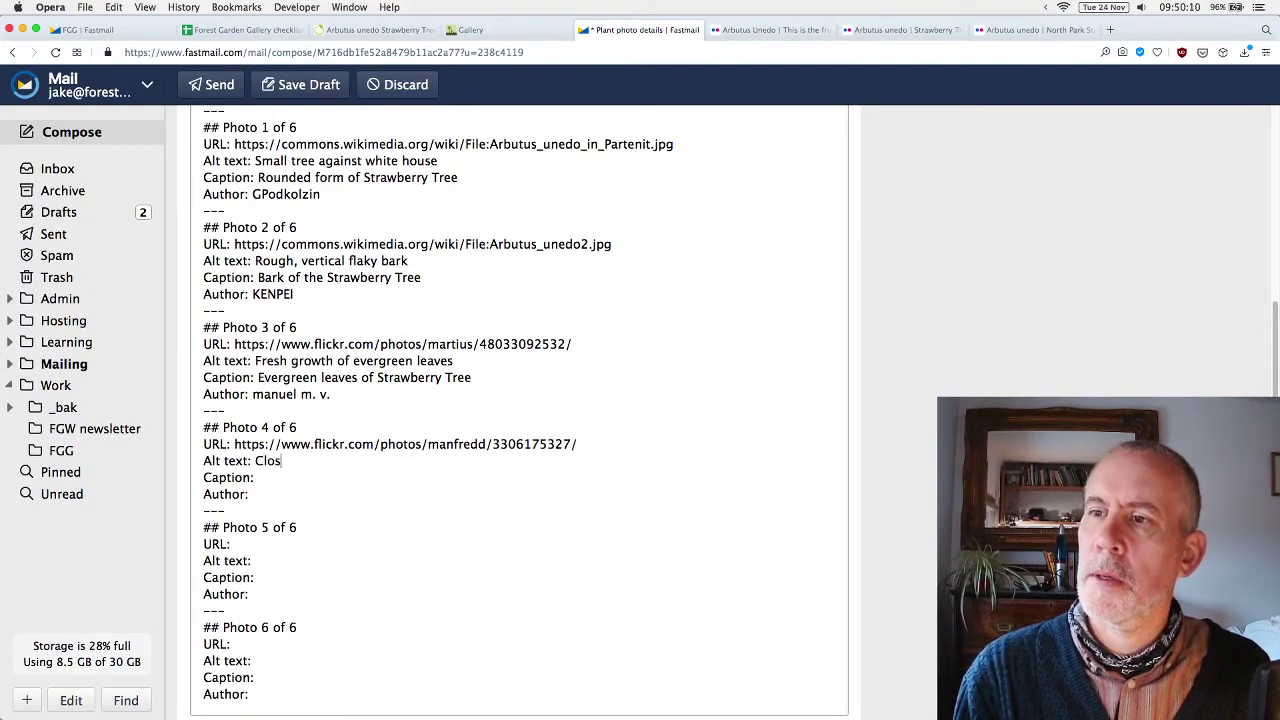
type("e-up of")
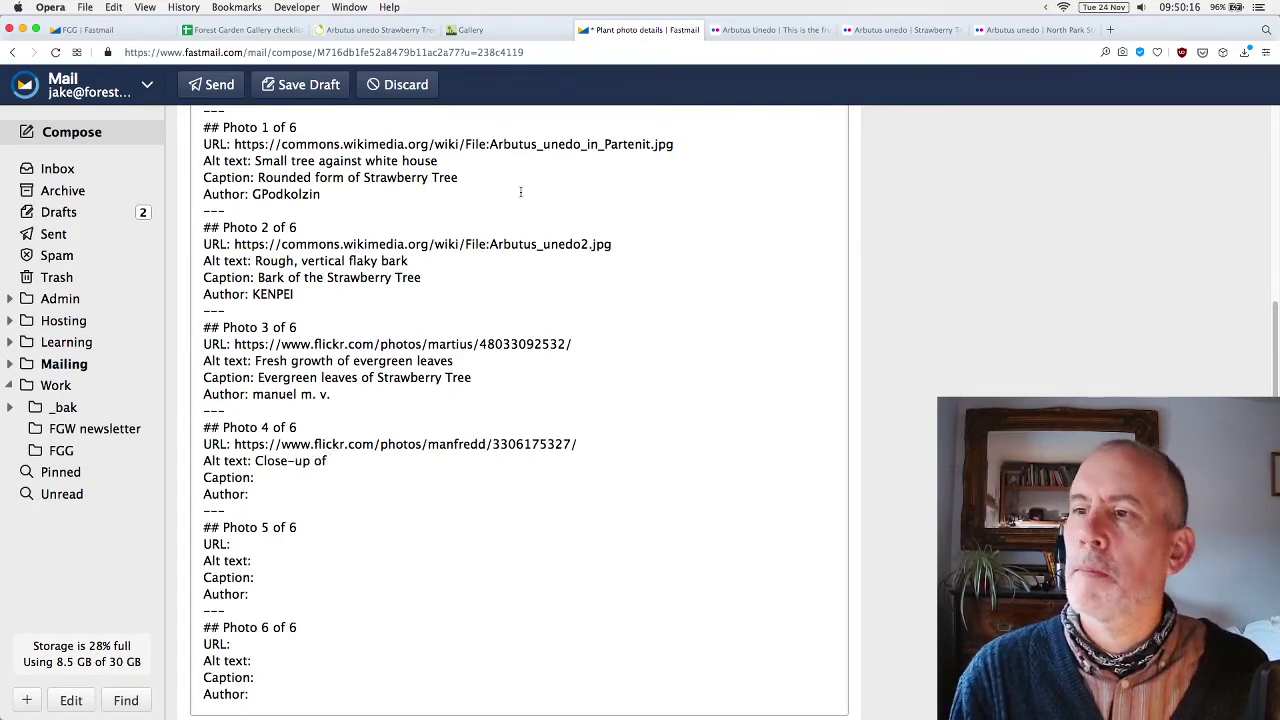
type("bobbly red fruit Caption: ")
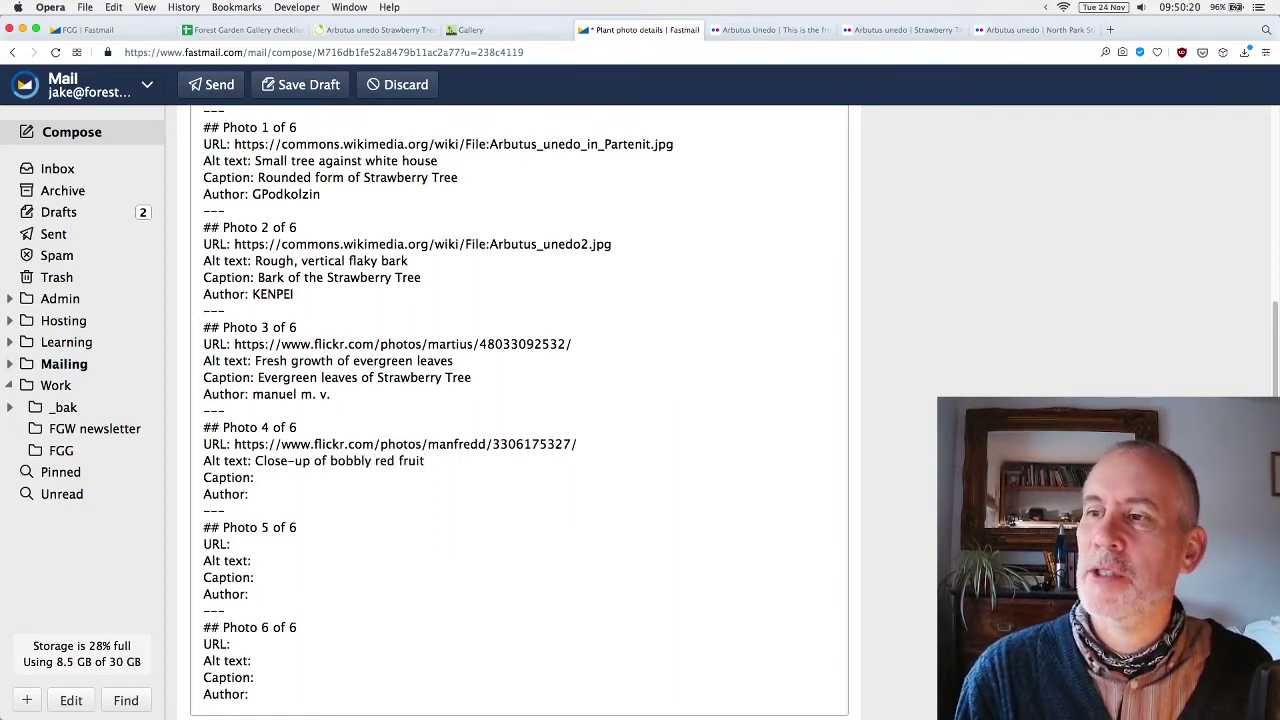
type("Ripe fr")
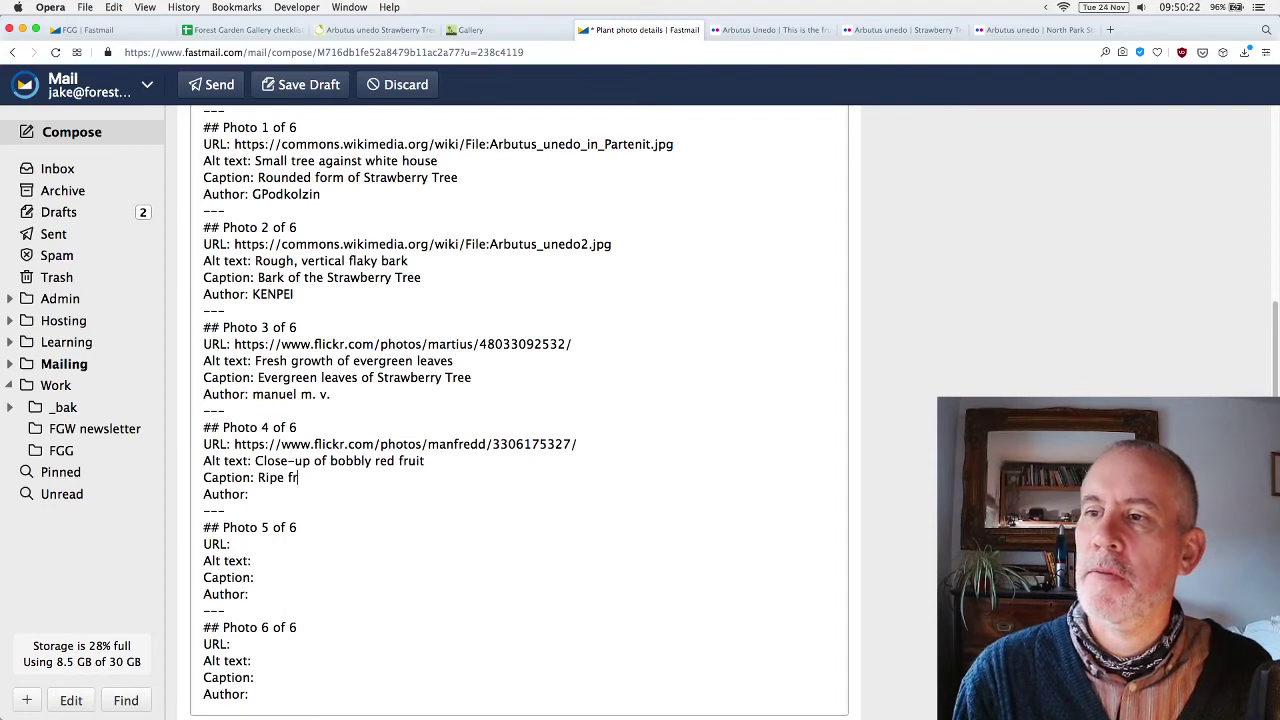
type("uit of Strawbberry")
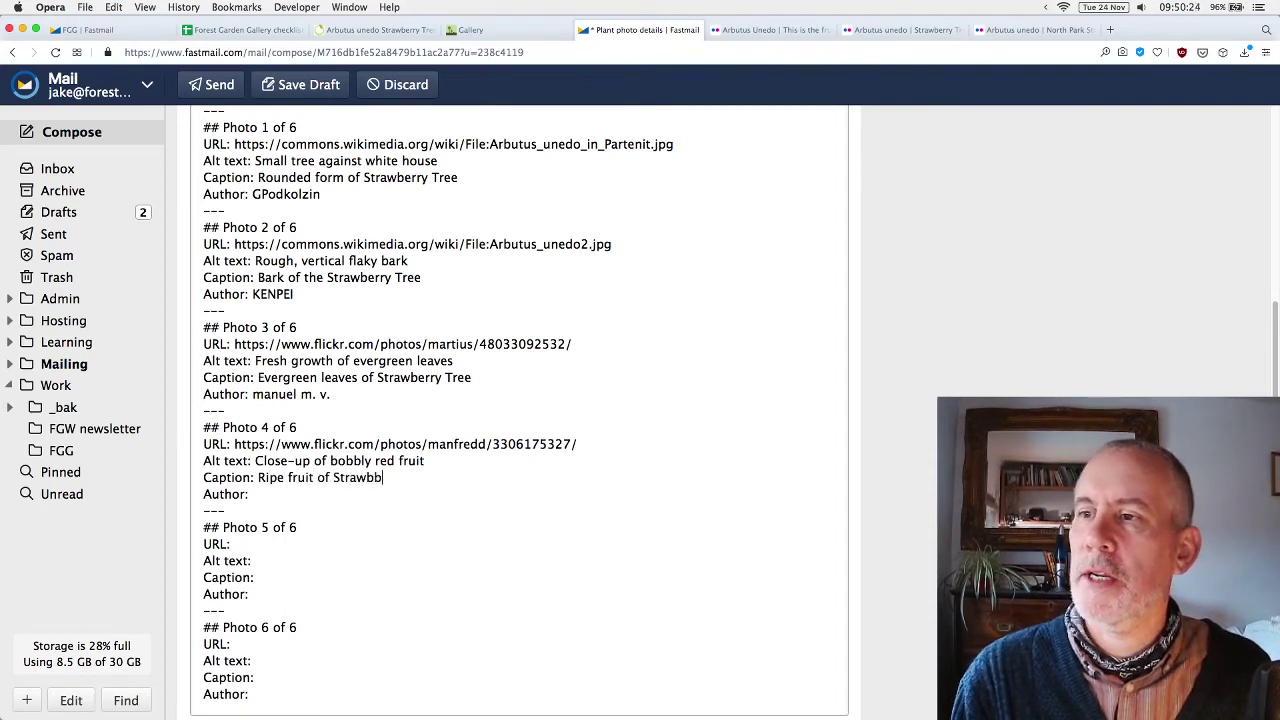
key("BackSpace")
key("BackSpace")
key("BackSpace")
key("BackSpace")
key("BackSpace")
key("BackSpace")
type("erry Tree")
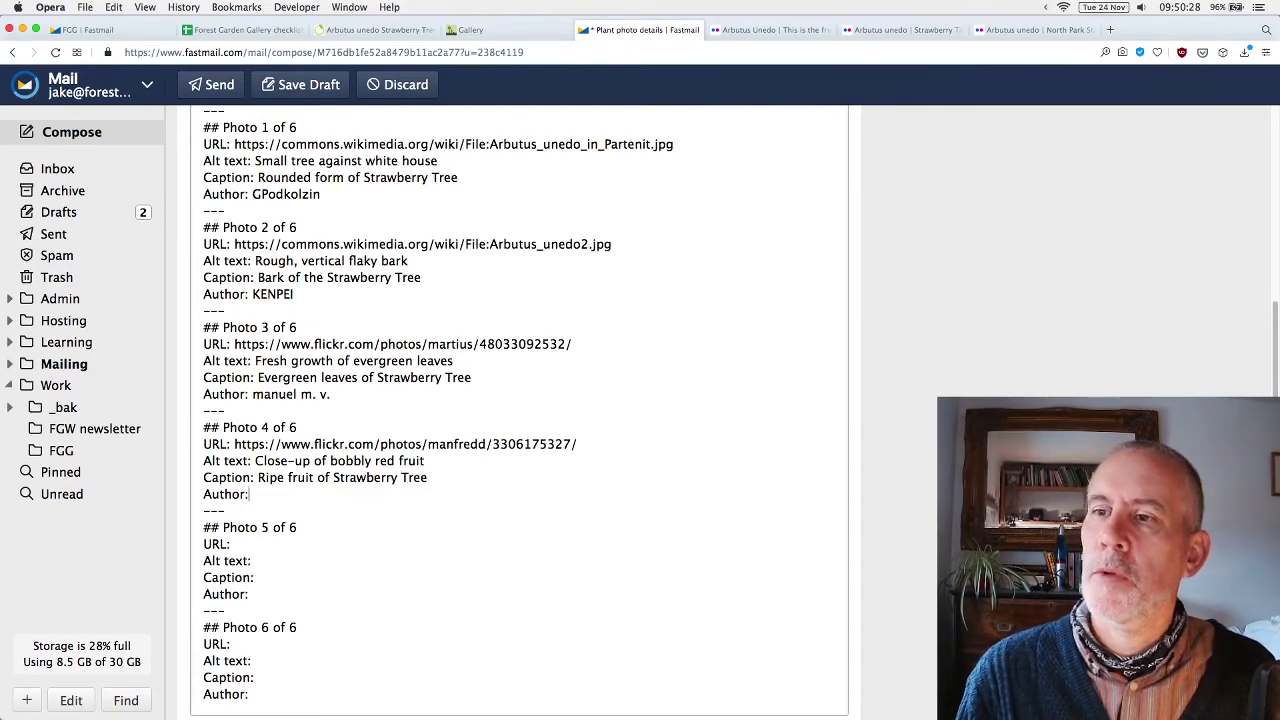
Copy the photographer's name from the Flickr fruit photo's page into Photo 4's Author line.
left_click(770, 29)
key("super+l")
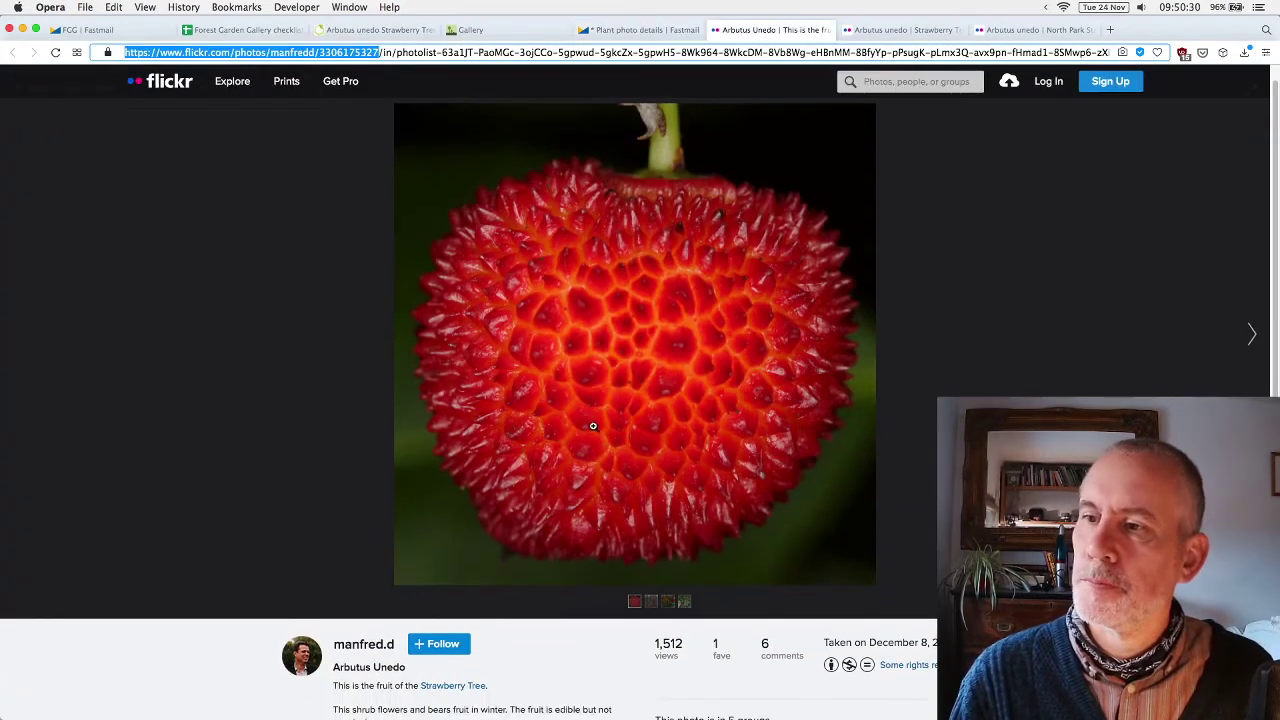
left_click_drag(333, 646, 395, 650)
key("super+c")
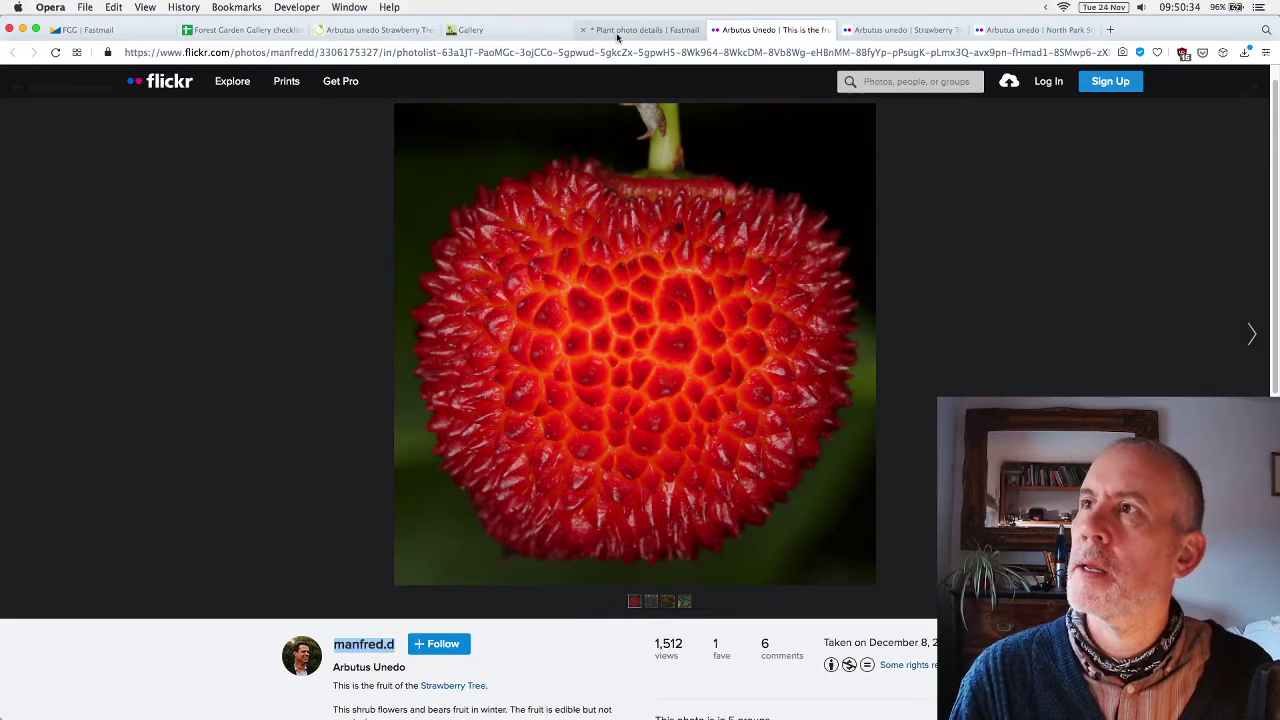
left_click(638, 30)
key("super+v")
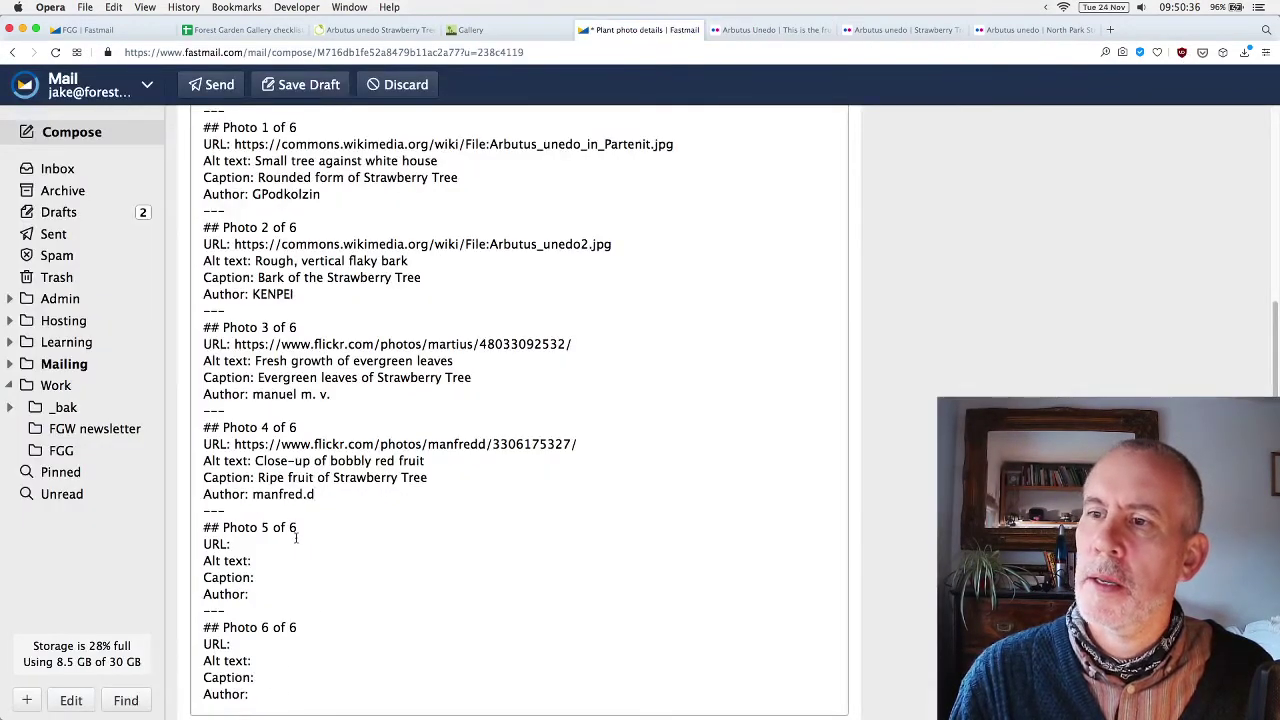
Close the Flickr fruit photo's page and bring up the photo of the red fruit with white flowers.
left_click(714, 31)
left_click(714, 31)
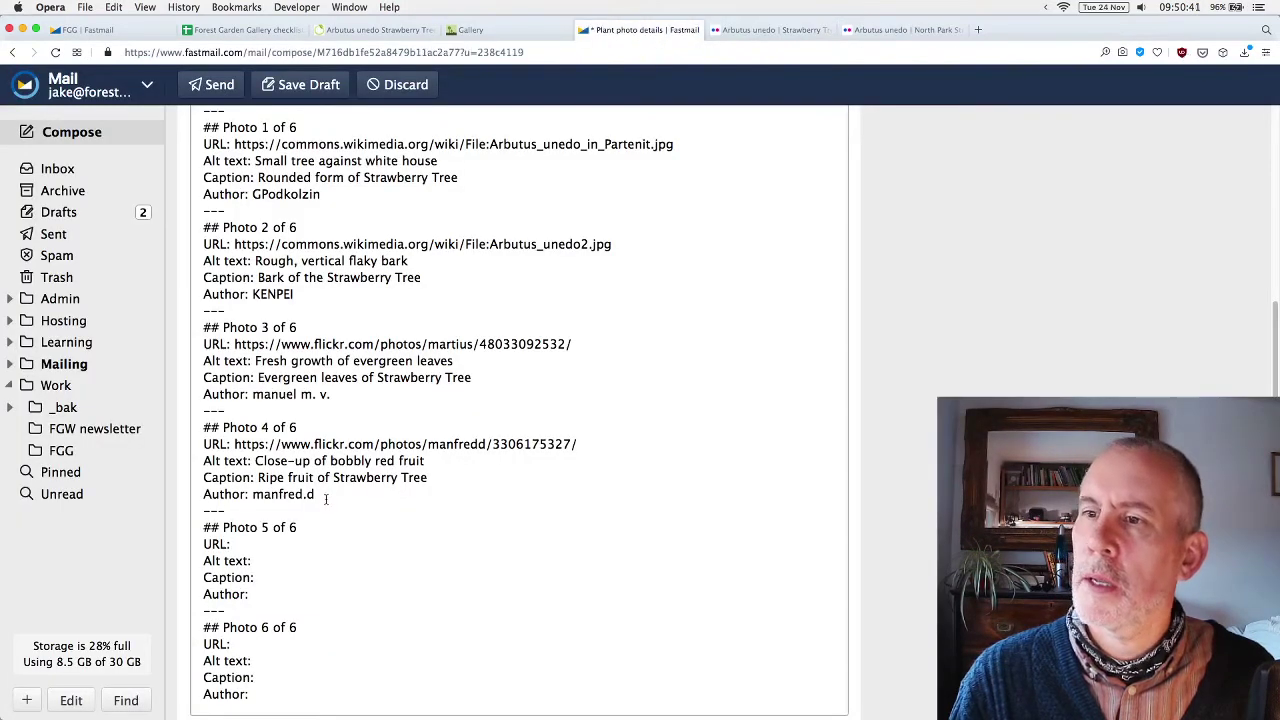
left_click(770, 29)
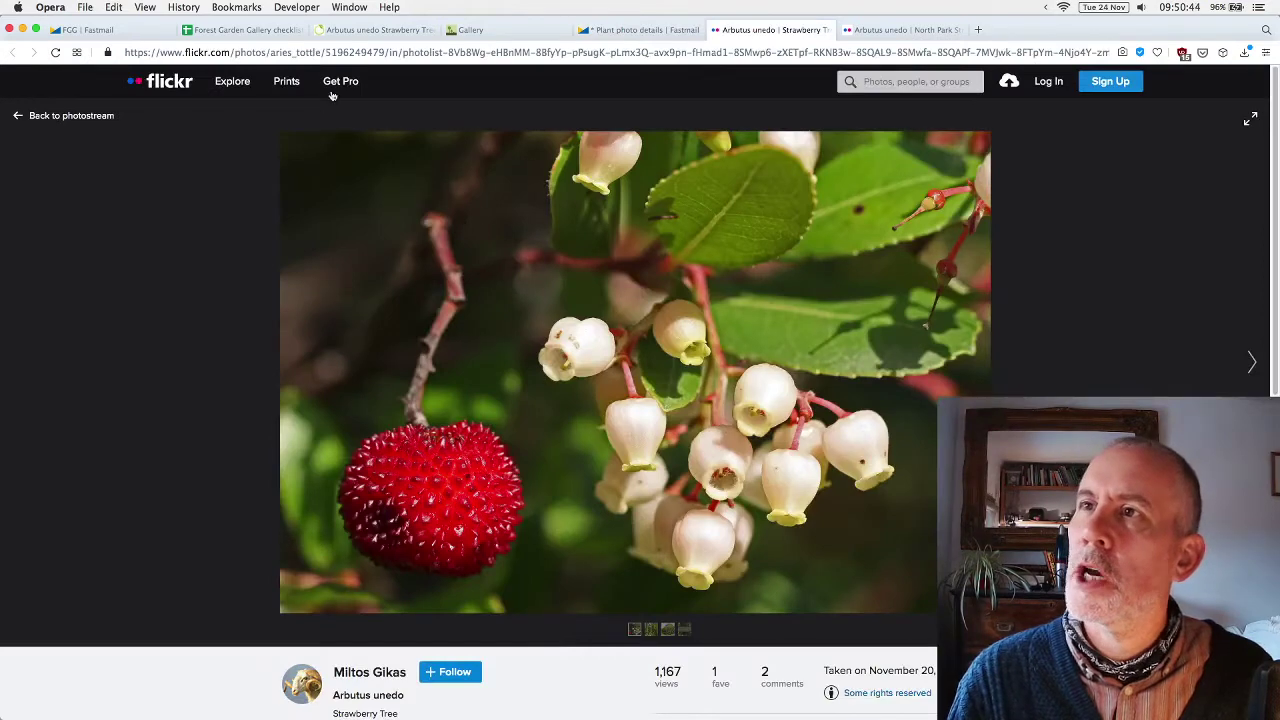
Copy the fruit-and-flowers photo's Flickr address, up to the slash before its photolist part, into Photo 5's URL line.
left_click(380, 53)
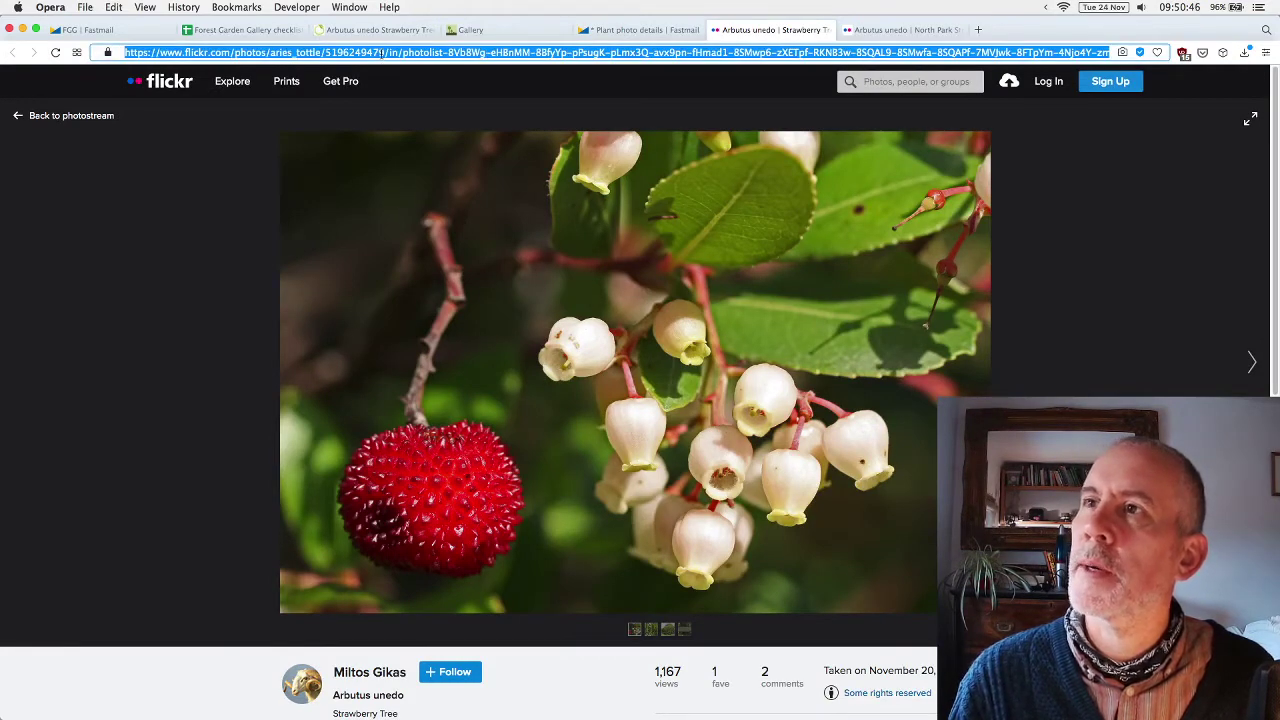
left_click(386, 53)
left_click_drag(386, 53, 124, 53)
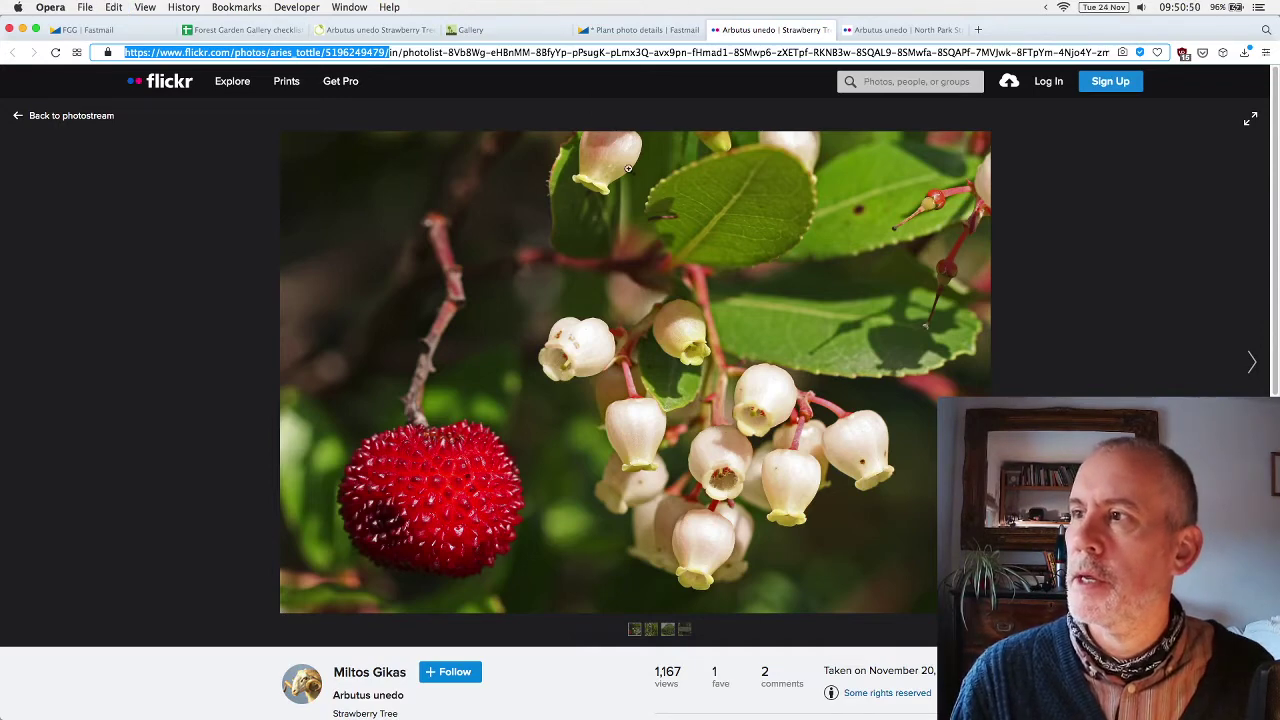
left_click(634, 30)
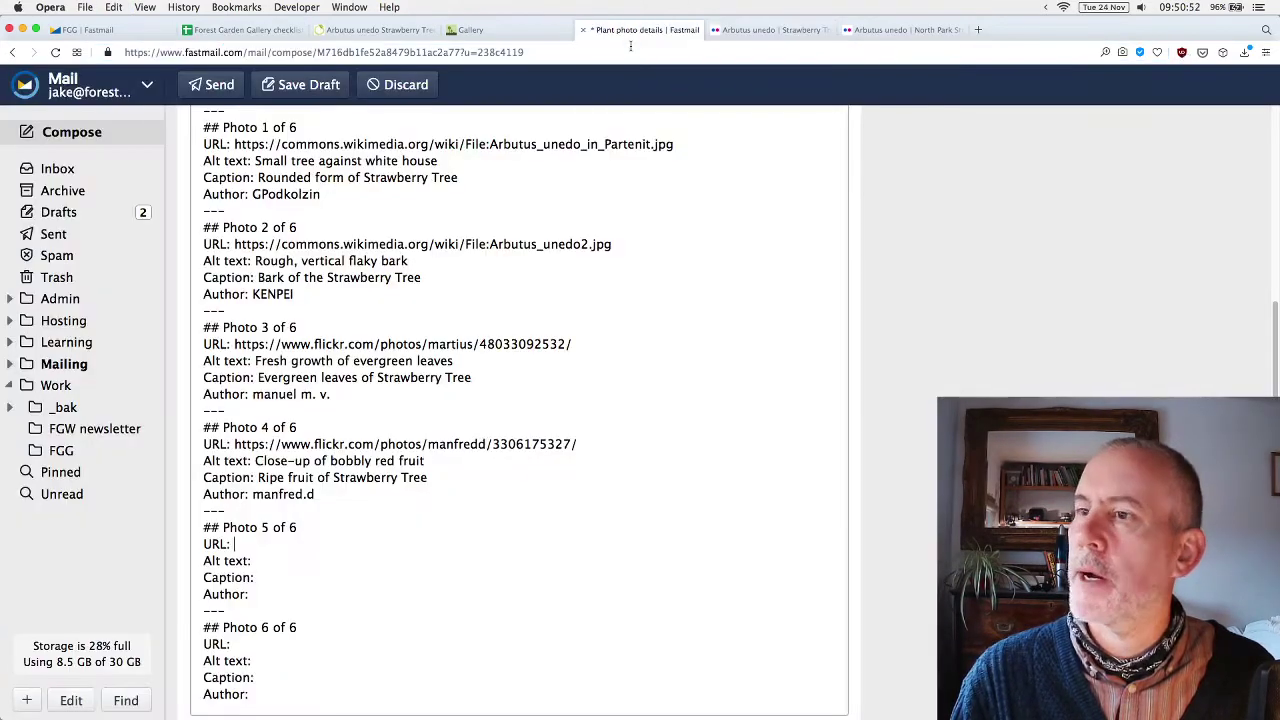
left_click(288, 546)
key("super+v")
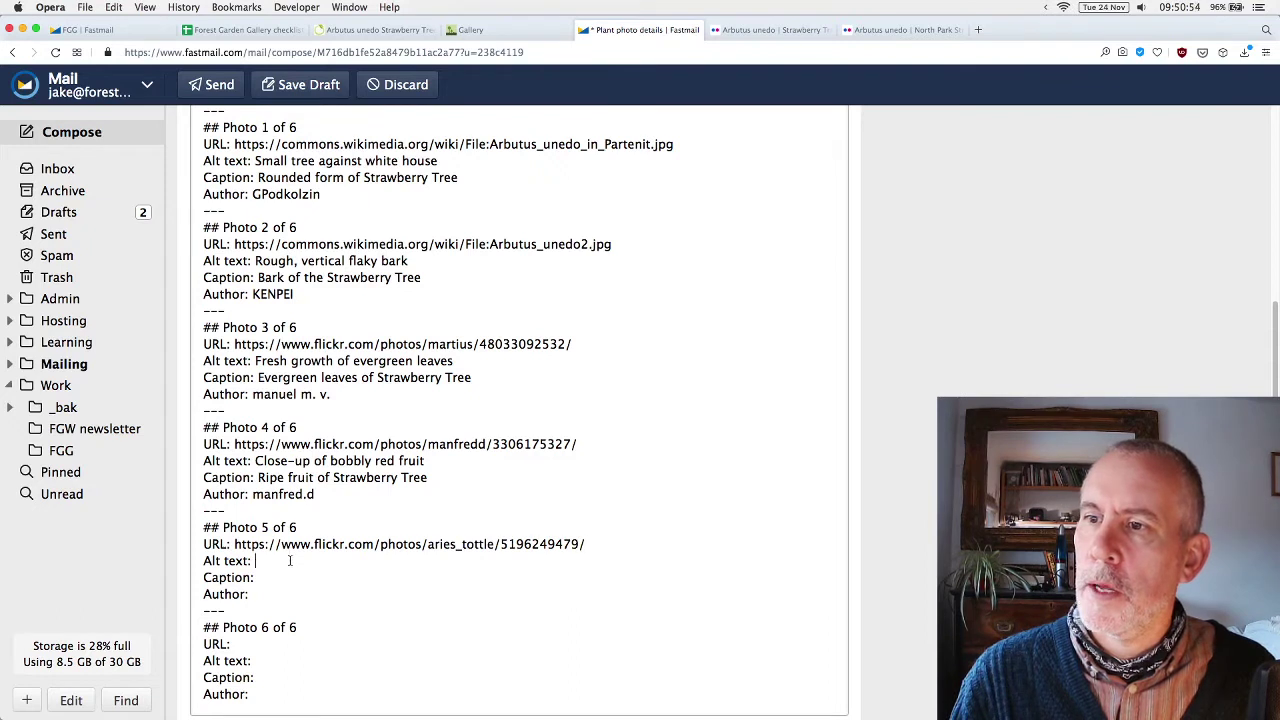
Give Photo 5 the alt text "Red fruit and drooping white flowers on the tree".
type("Red fruit and ")
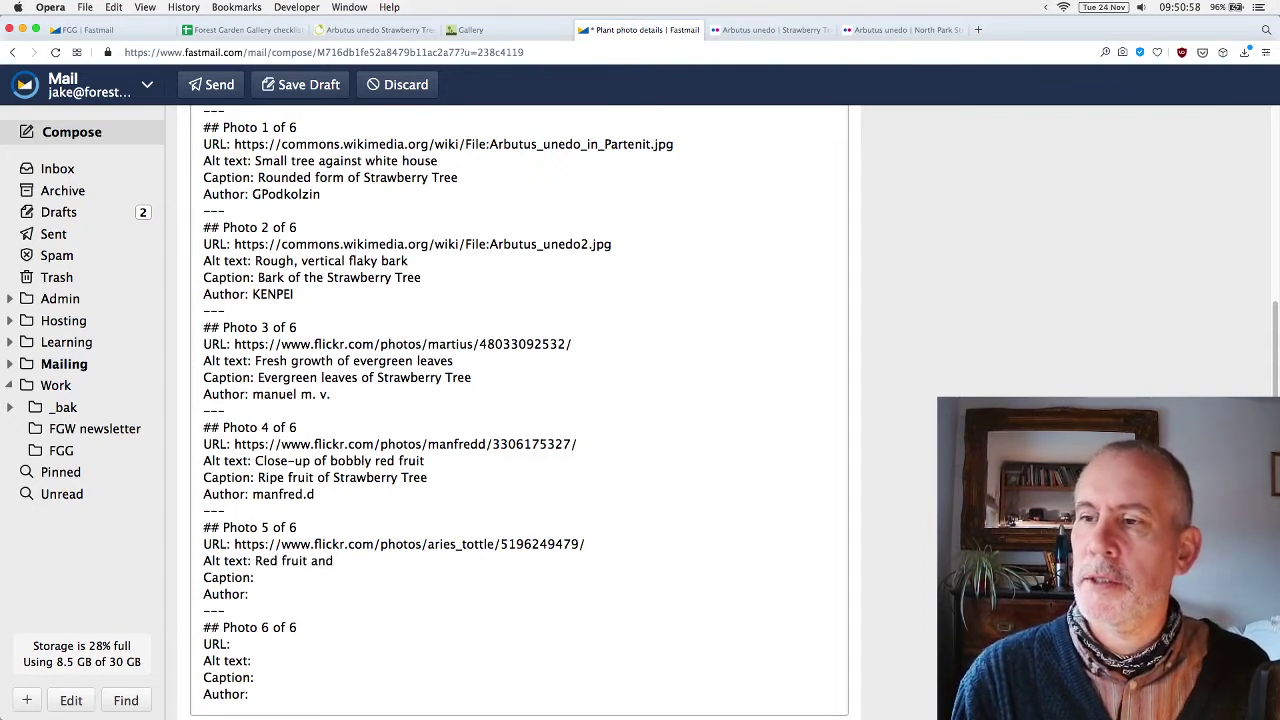
type("closed")
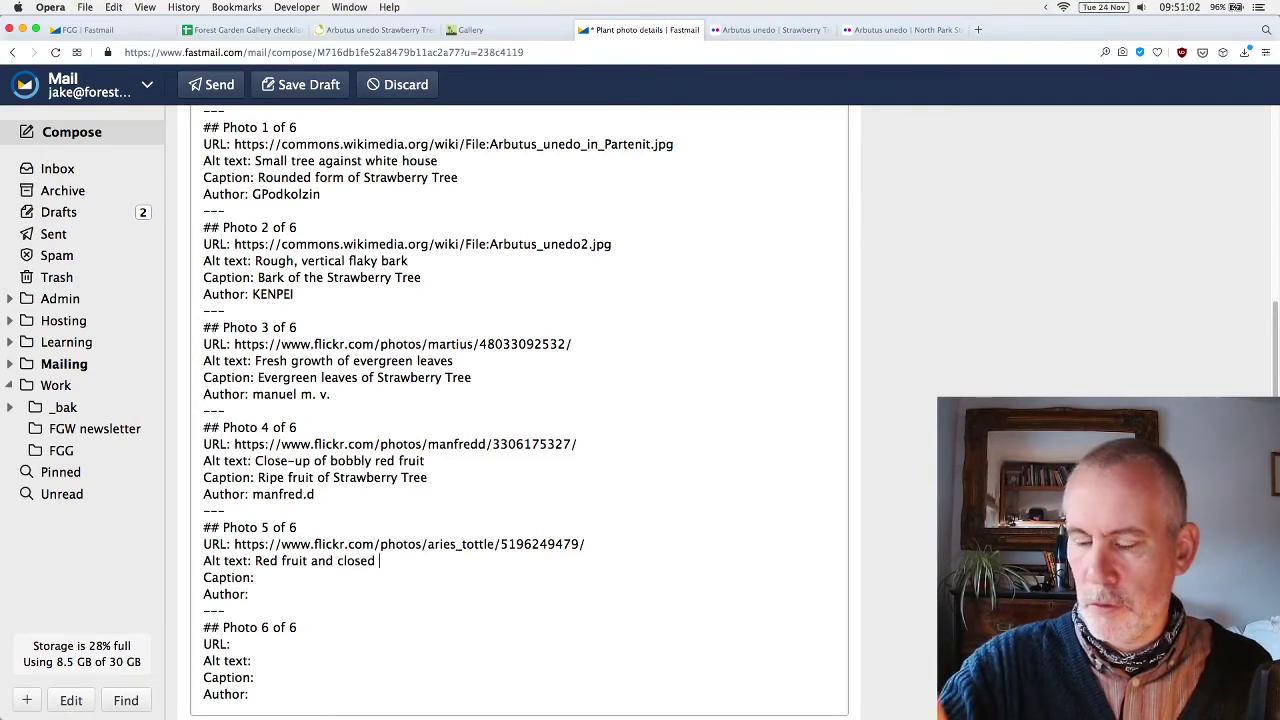
key("alt+shift+Left")
type("droppi")
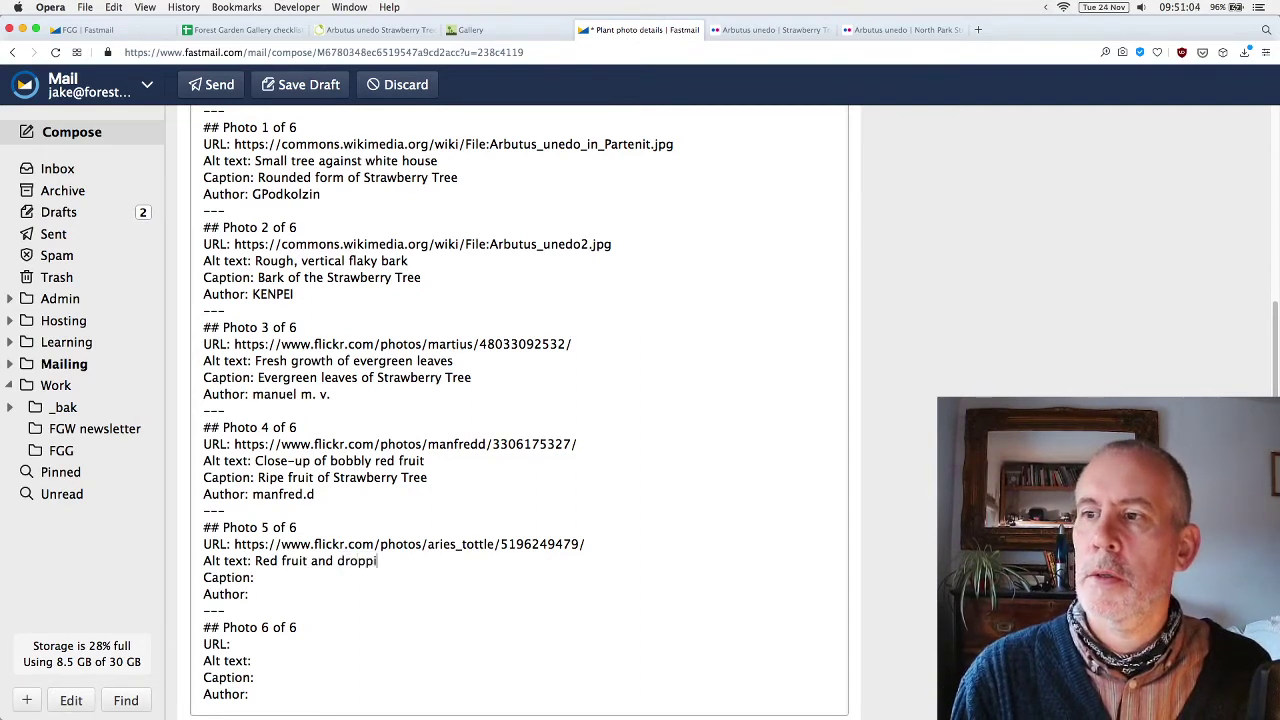
type("ng wi")
key("BackSpace")
key("BackSpace")
key("BackSpace")
key("BackSpace")
key("BackSpace")
key("BackSpace")
key("BackSpace")
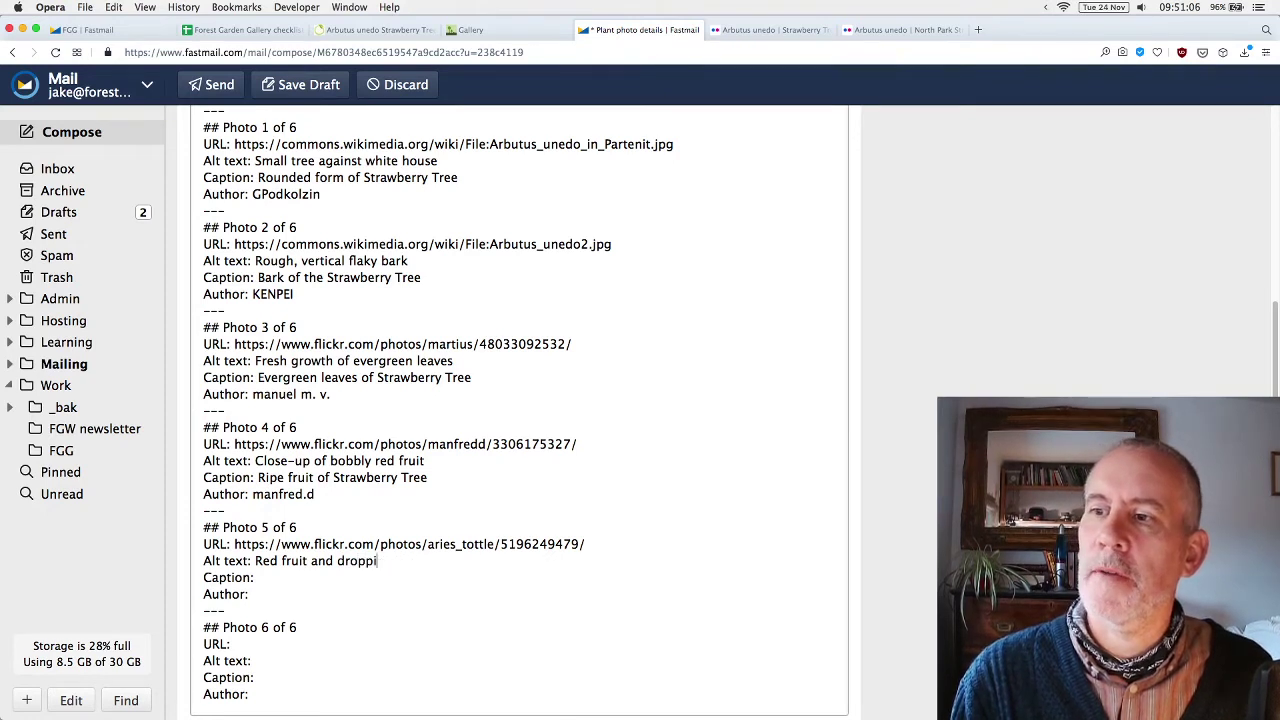
key("BackSpace")
type("oping whi")
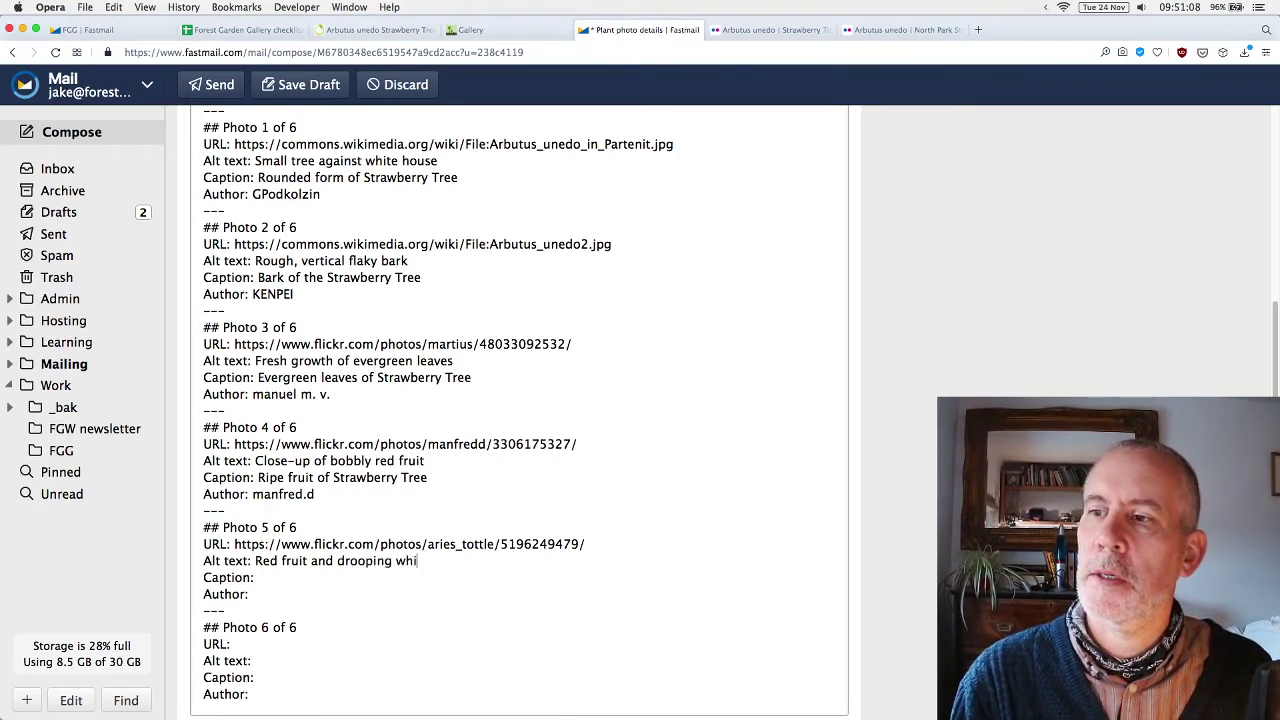
type("te flowers")
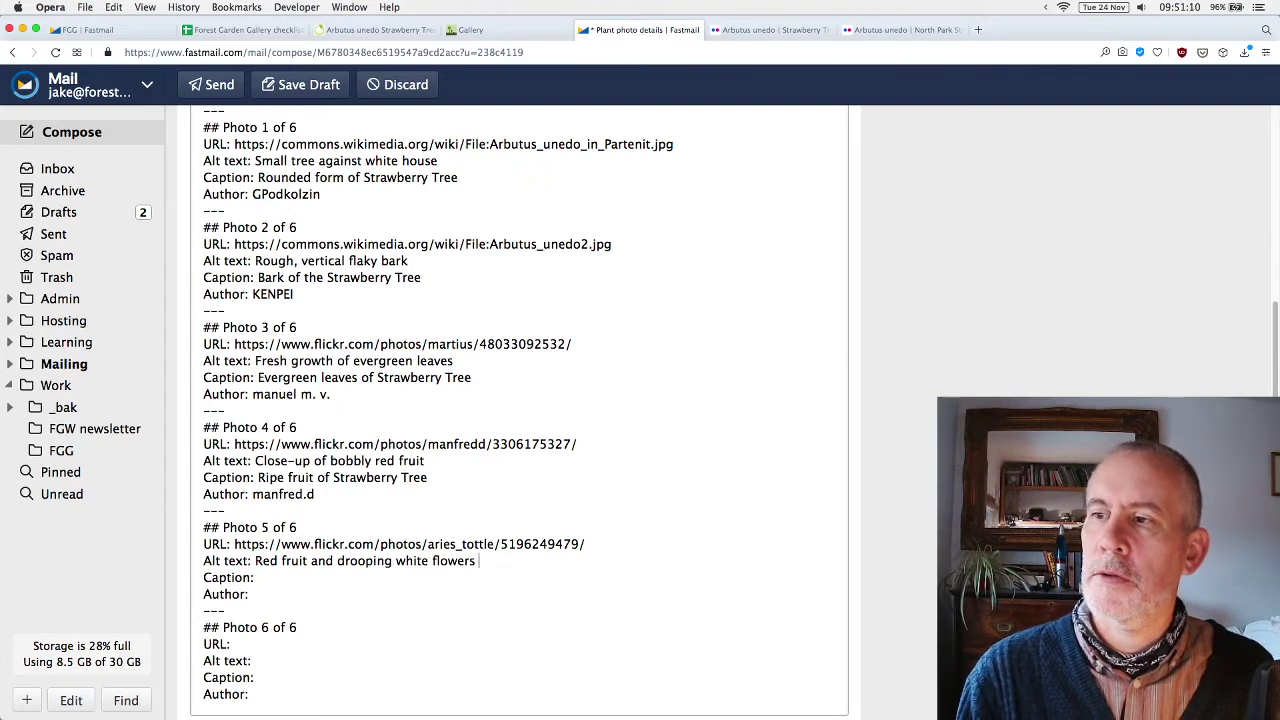
type(" on the tree Caption: ")
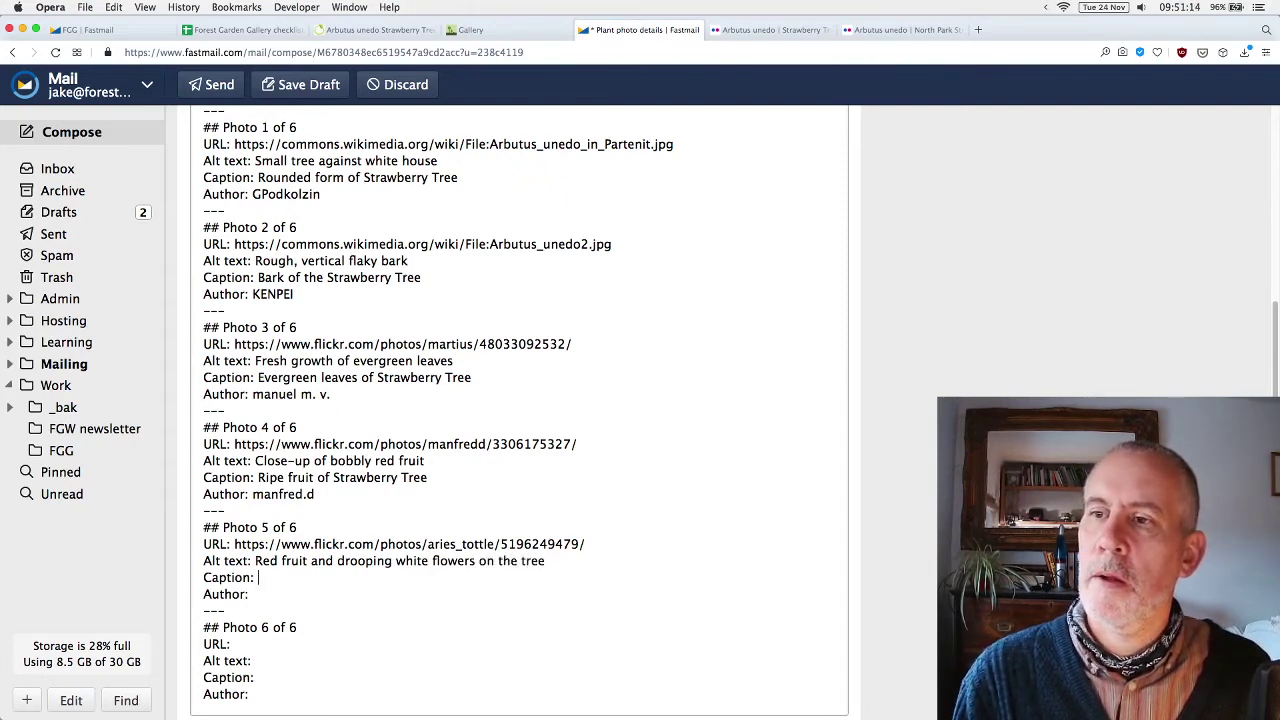
Caption Photo 5 "Ripe fruit and flowers of Strawberry Tree".
type("Ripe fruit and f")
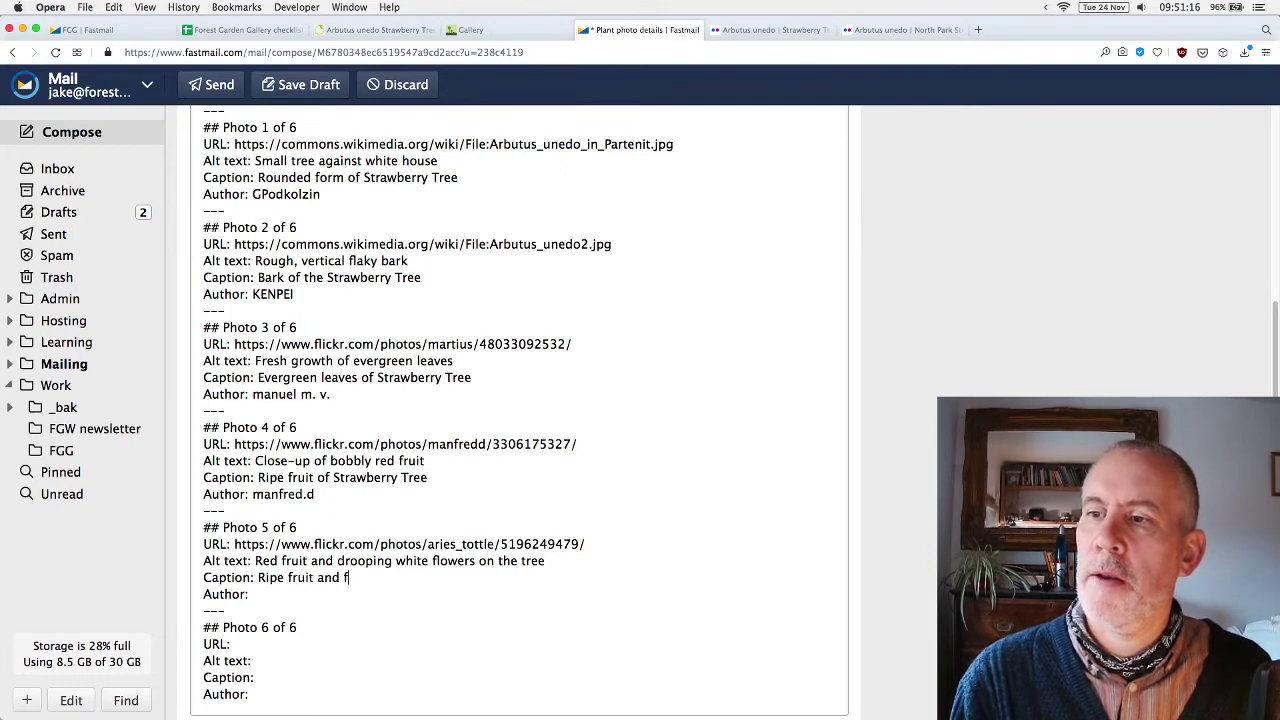
type("lowers of Str")
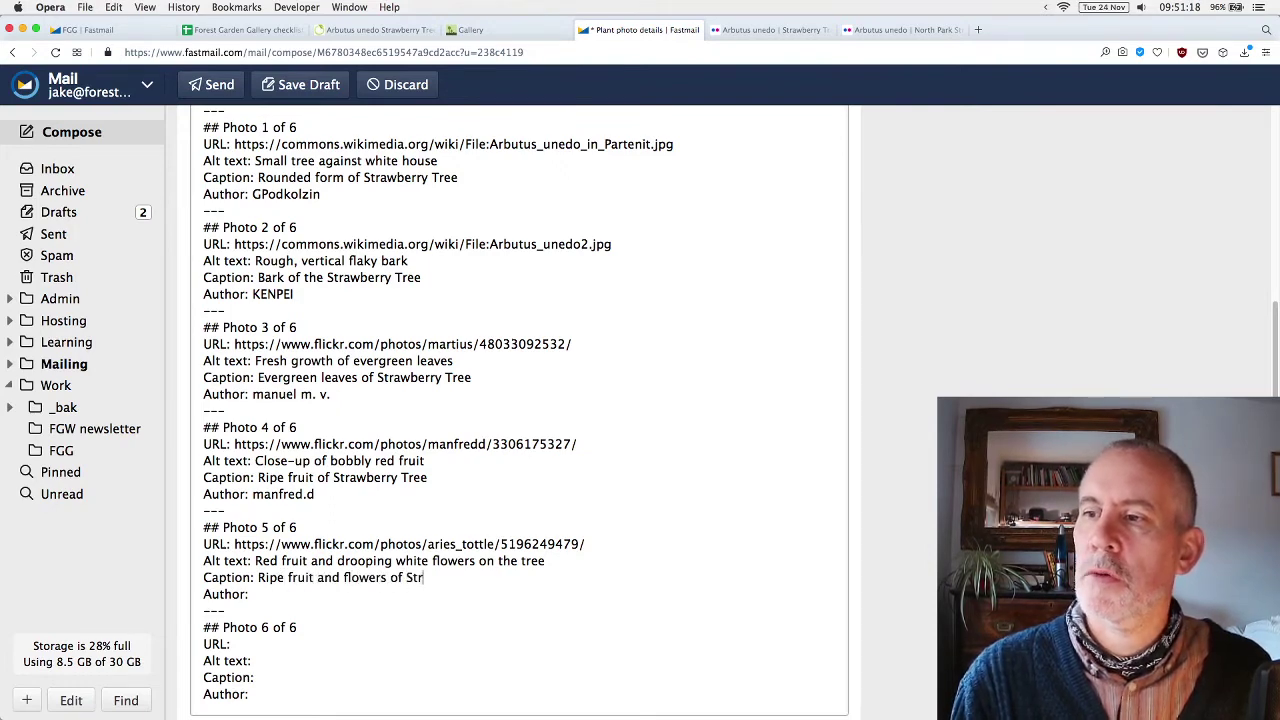
type("awberry Tree")
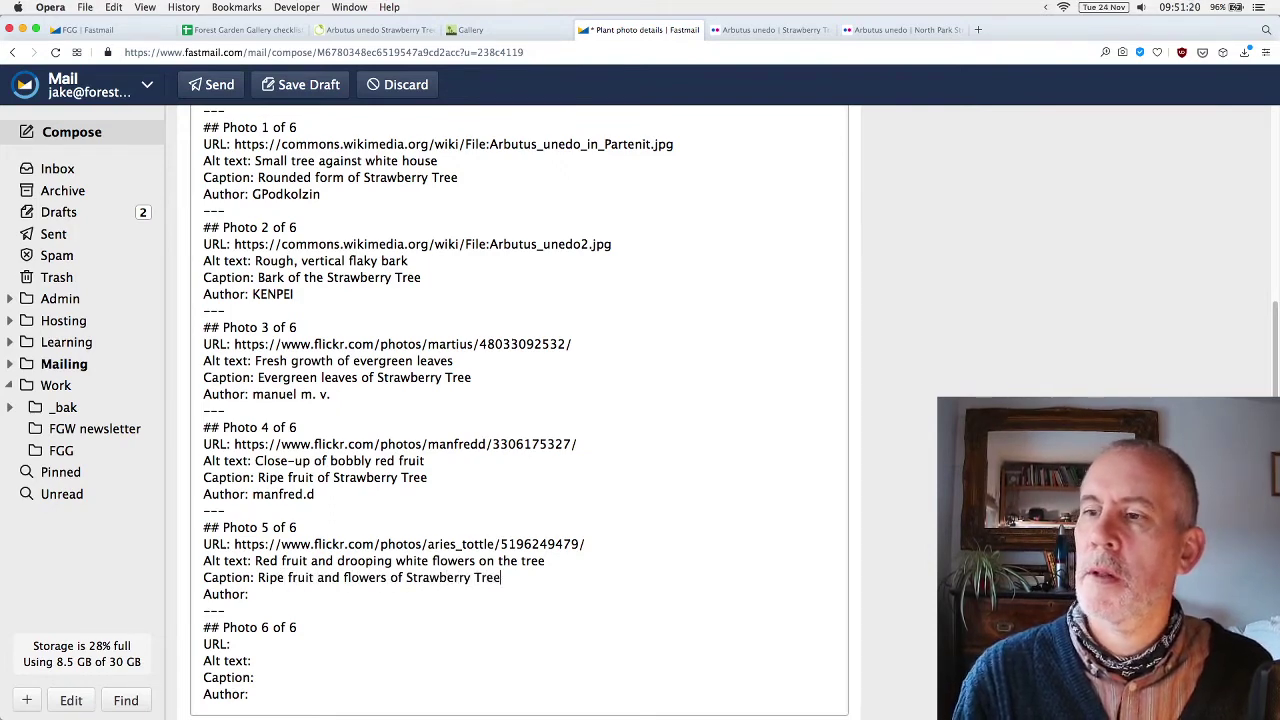
Copy the photographer's name from the Flickr fruit-and-flowers photo's page into Photo 5's Author line.
left_click(253, 594)
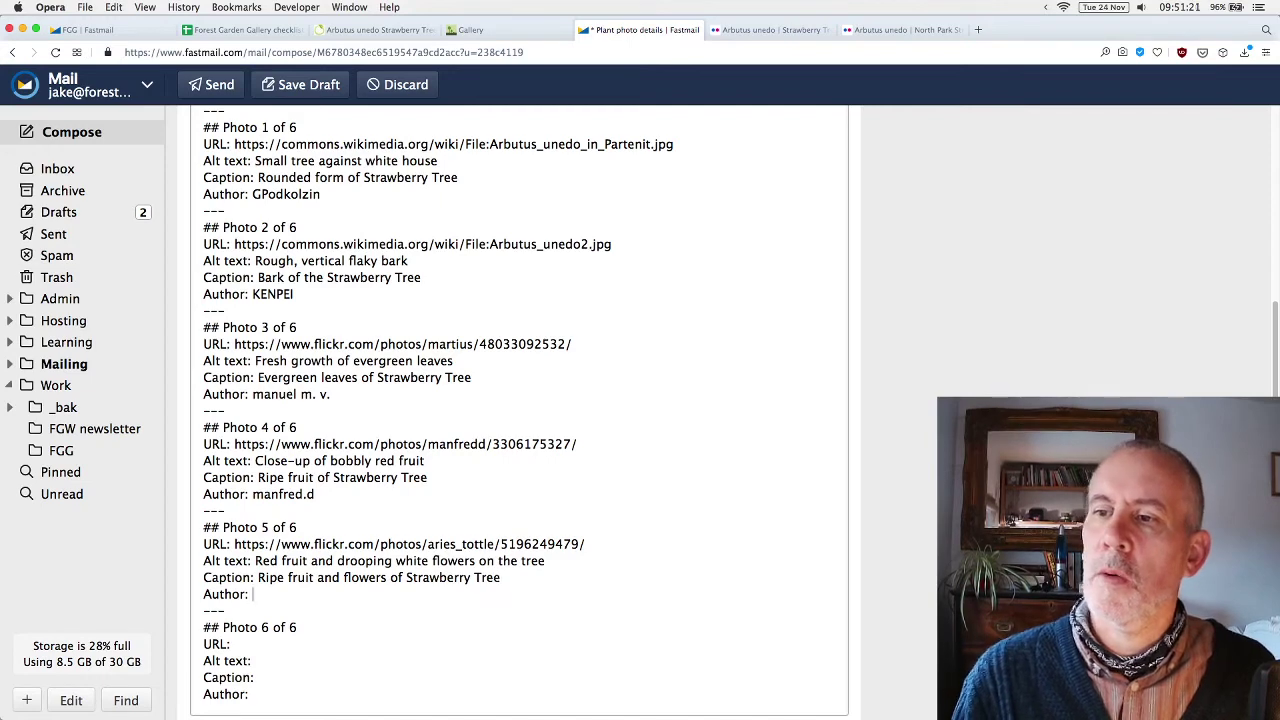
left_click(775, 30)
left_click_drag(125, 52, 388, 52)
scroll(340, 636, "down", 1)
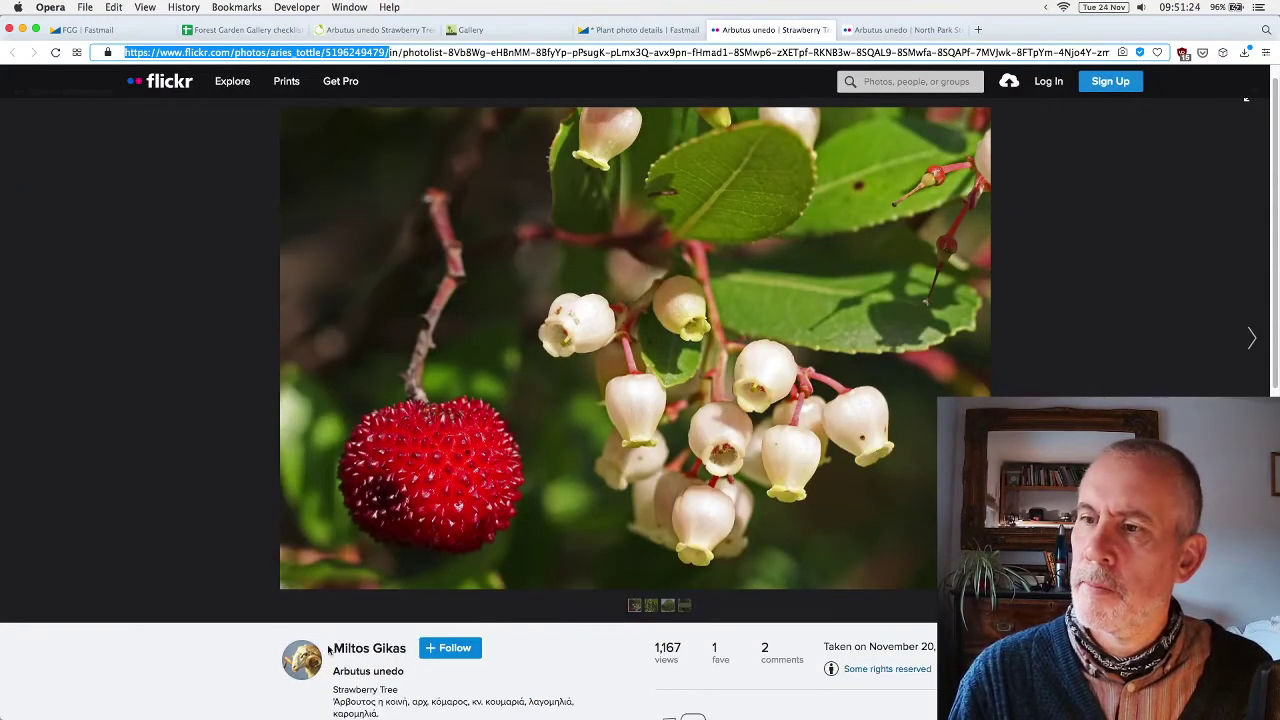
left_click_drag(332, 649, 407, 652)
key("super+c")
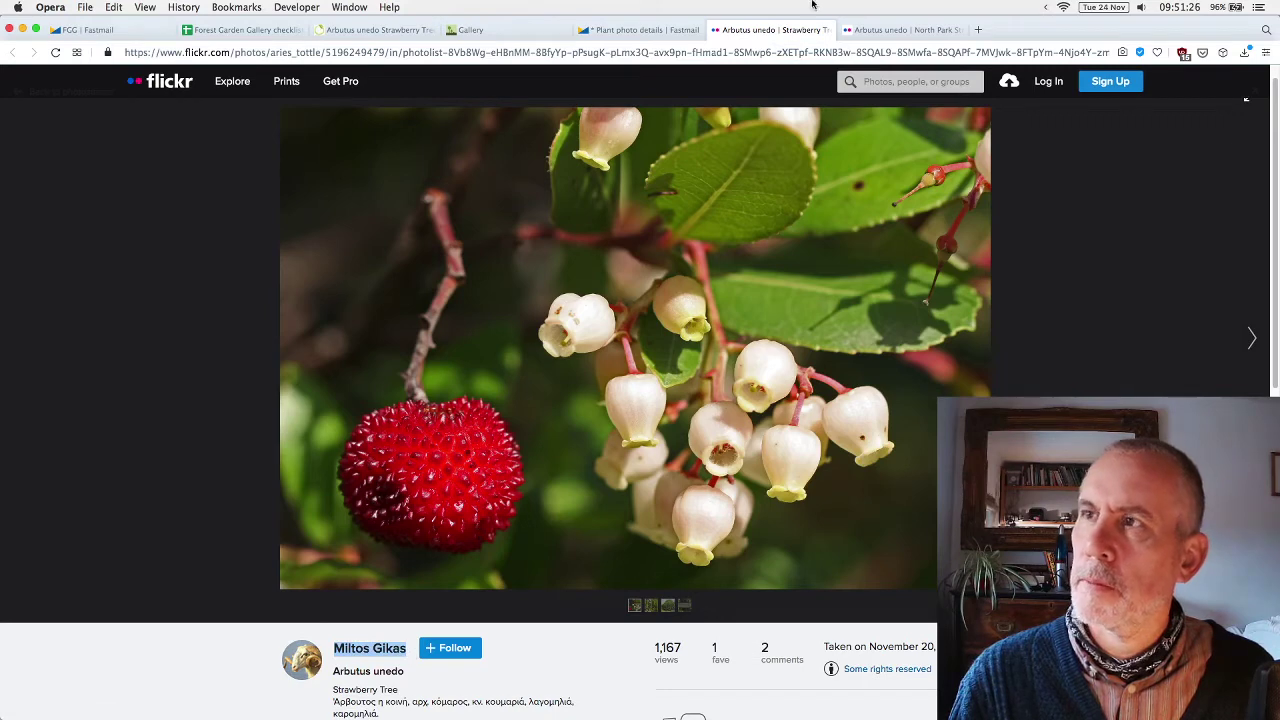
left_click(640, 30)
left_click(346, 594)
key("super+v")
scroll(346, 570, "down", 1)
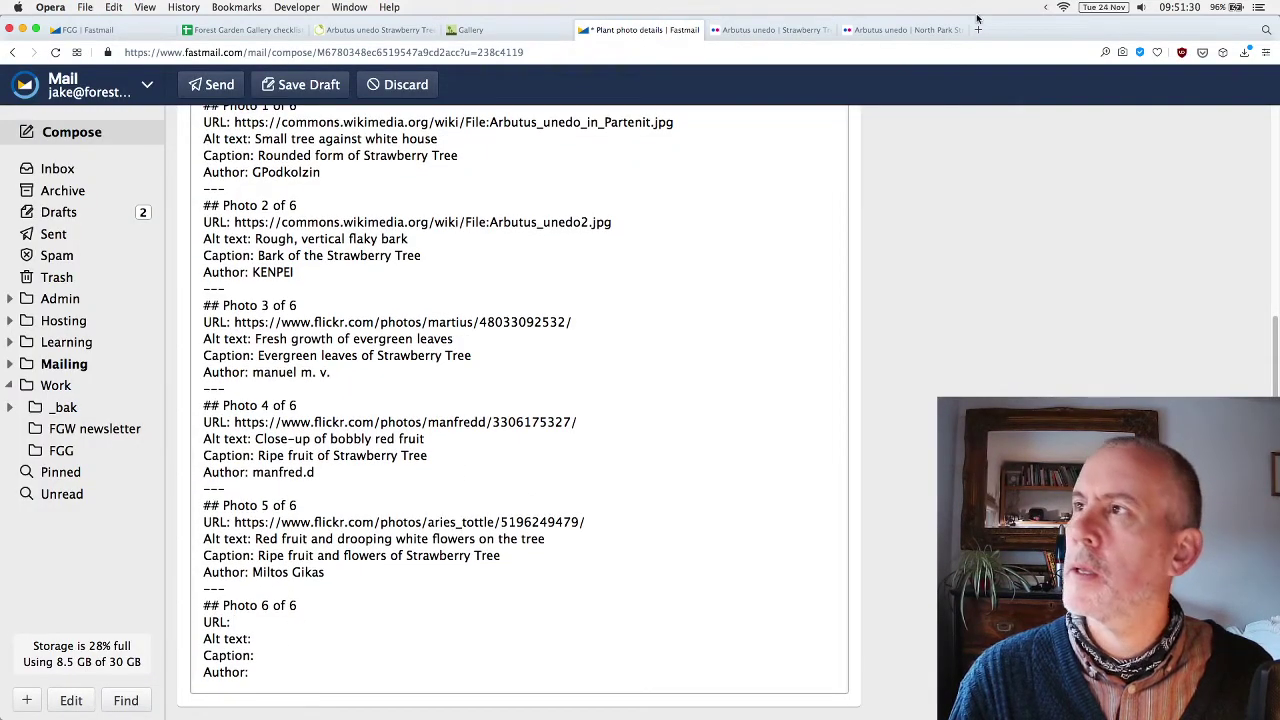
Close the fruit-and-flowers photo's page and reload the red and yellow fruit photo with its address cut after the slash following the photo number.
left_click(790, 30)
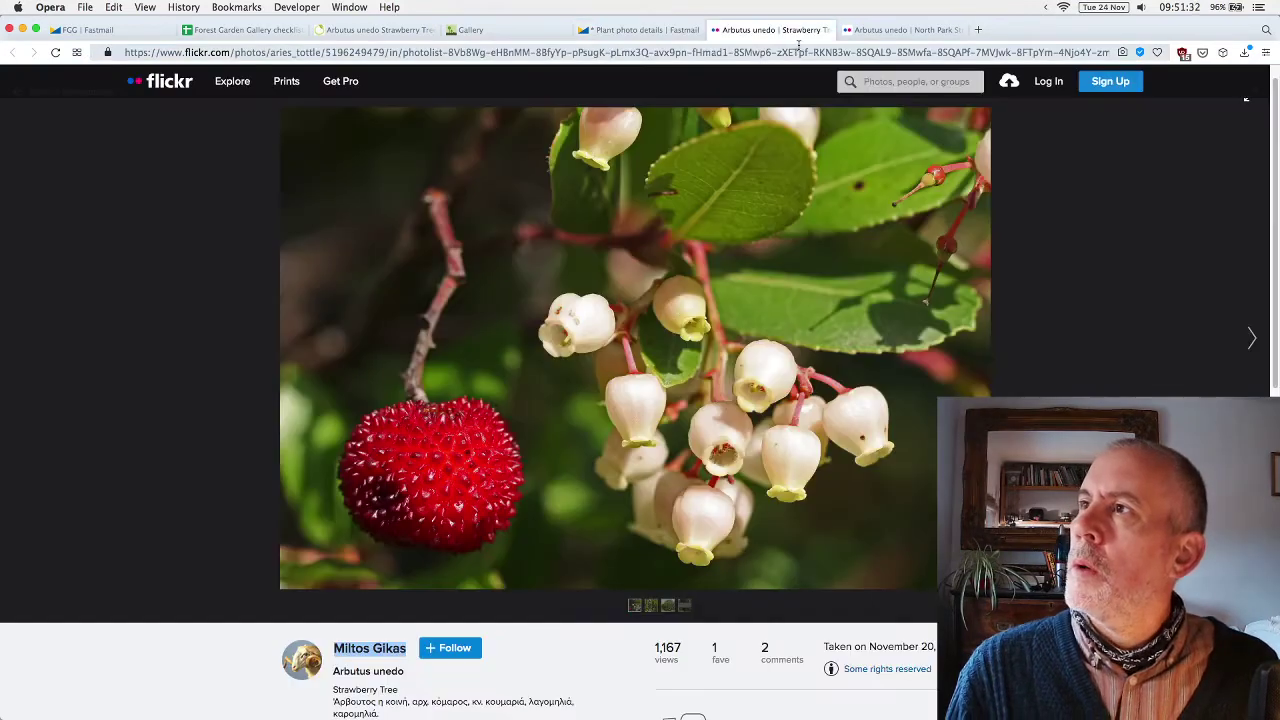
key("super+w")
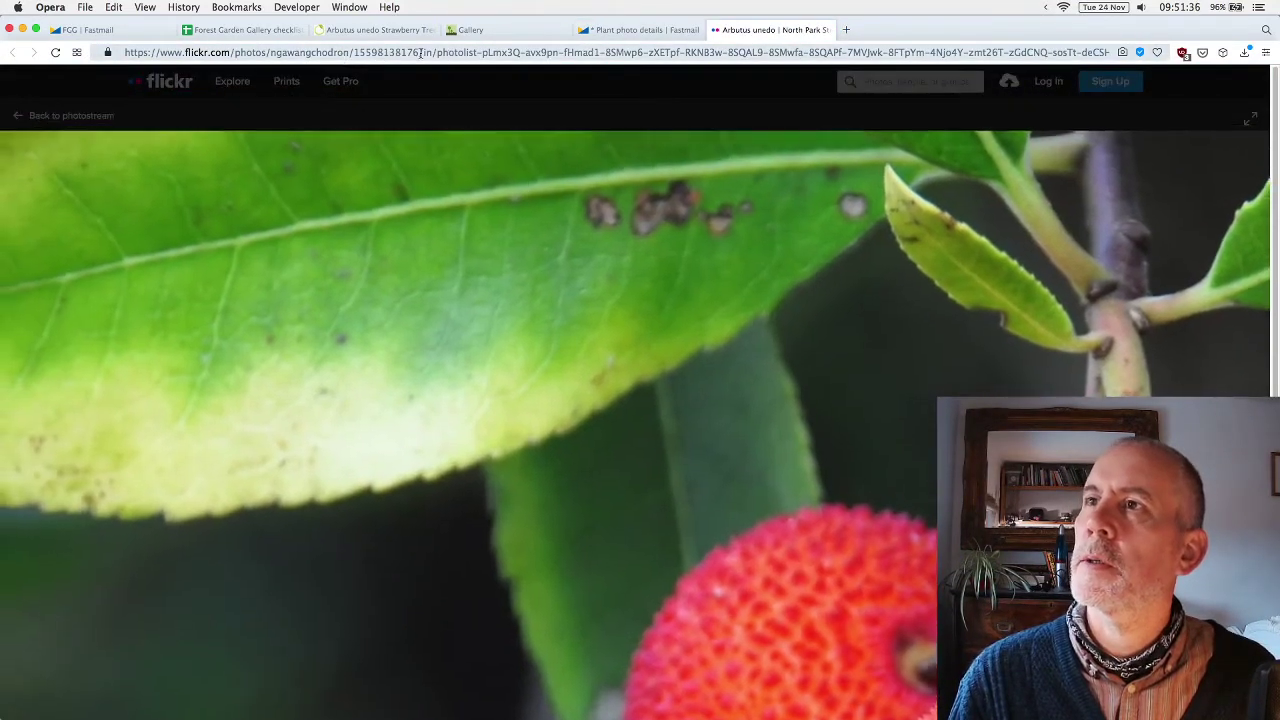
left_click(420, 52)
left_click(423, 52)
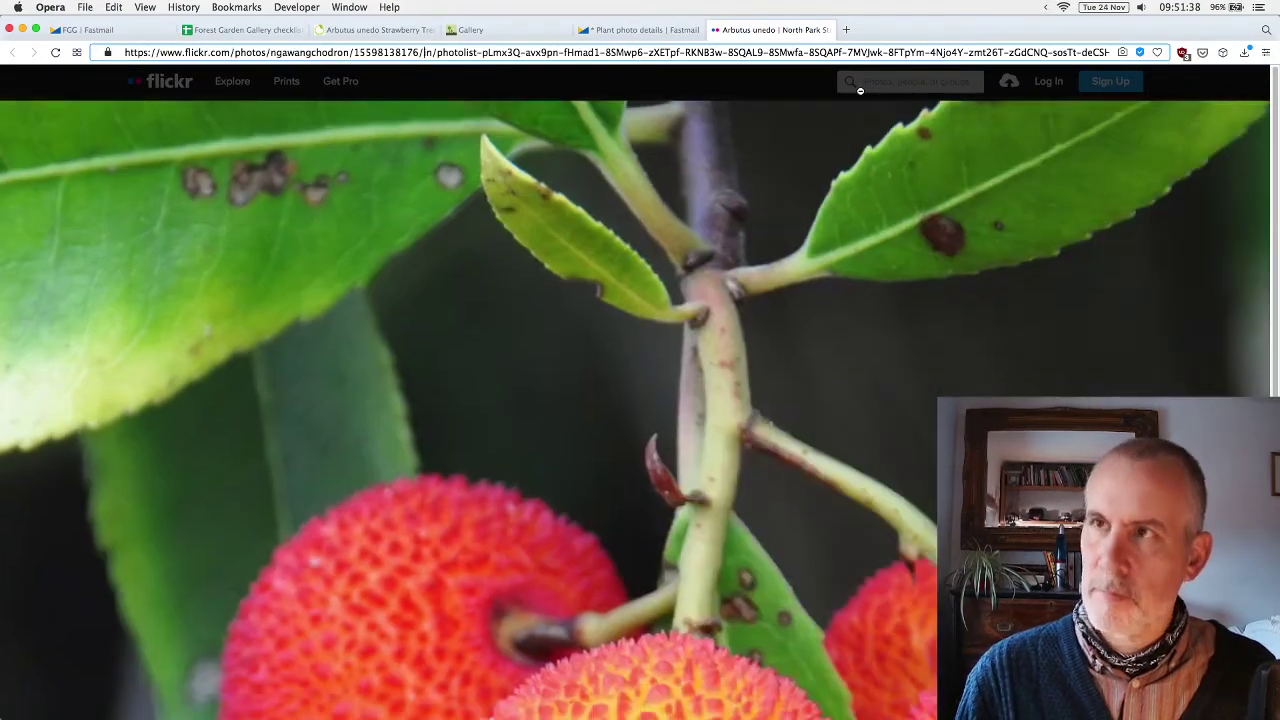
key("super+shift+Right")
key("BackSpace")
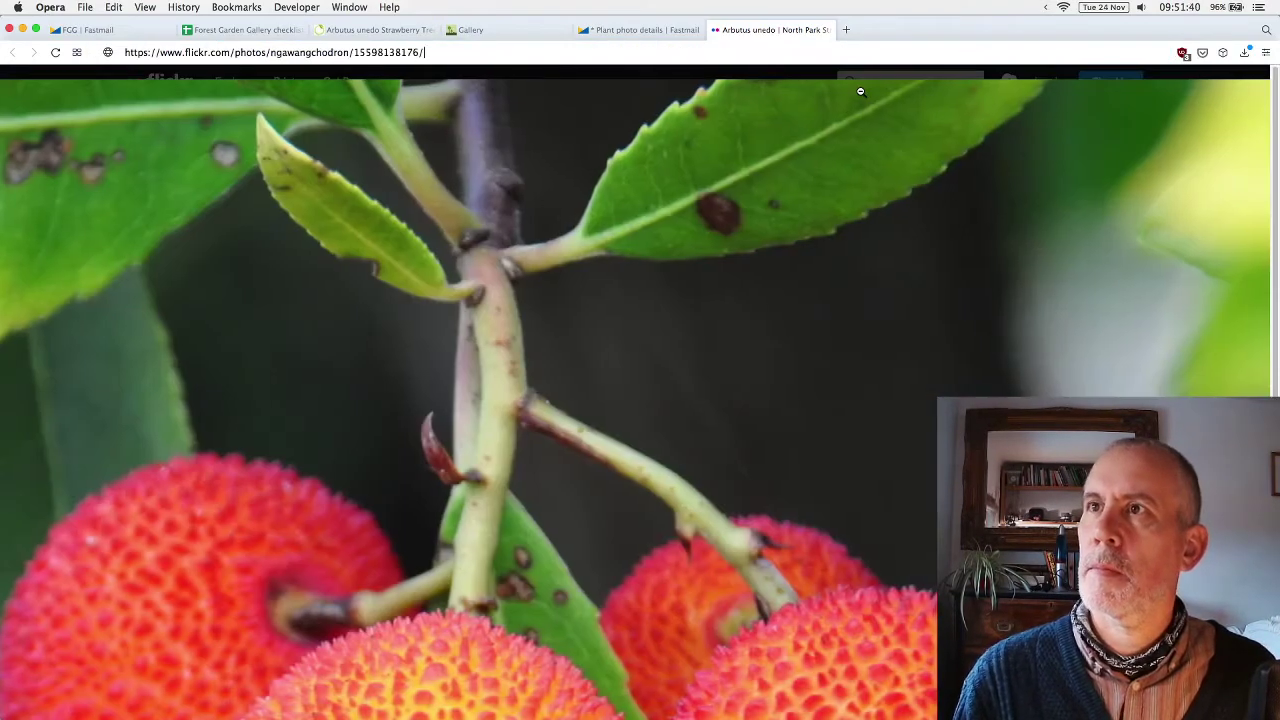
key("Return")
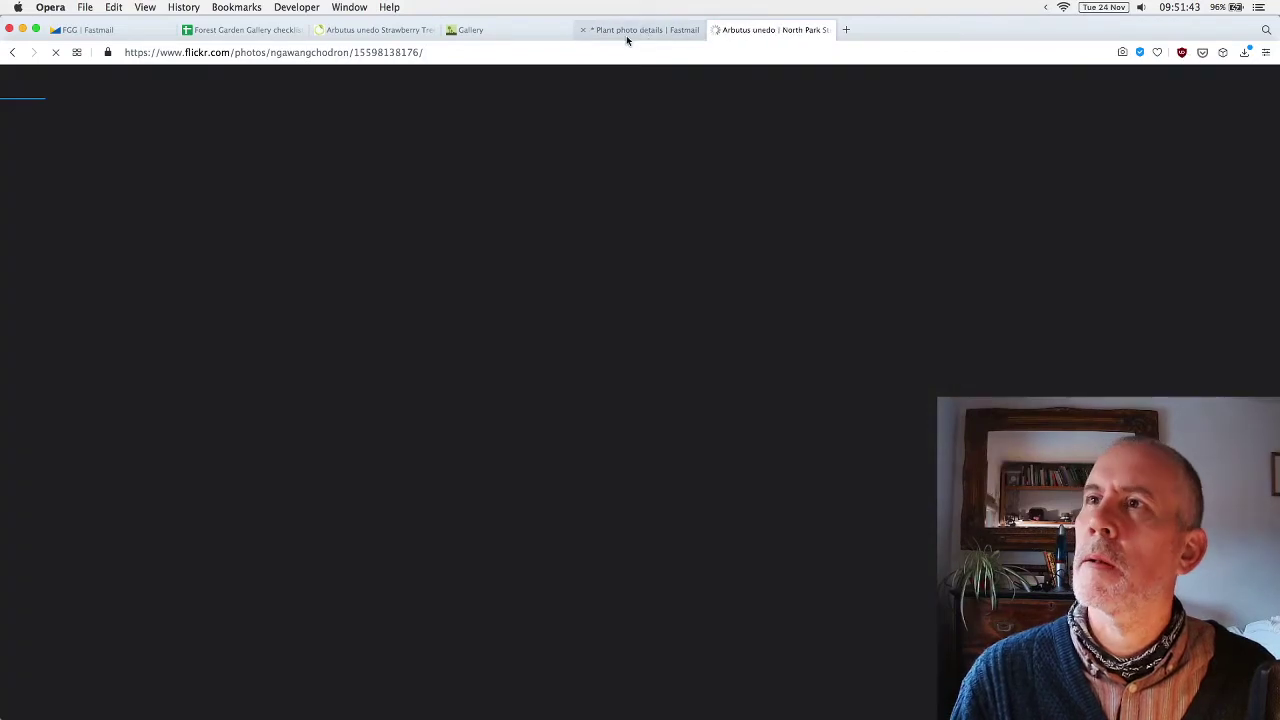
Copy the shortened Flickr address of the red and yellow fruit photo into Photo 6's URL line.
left_click(491, 53)
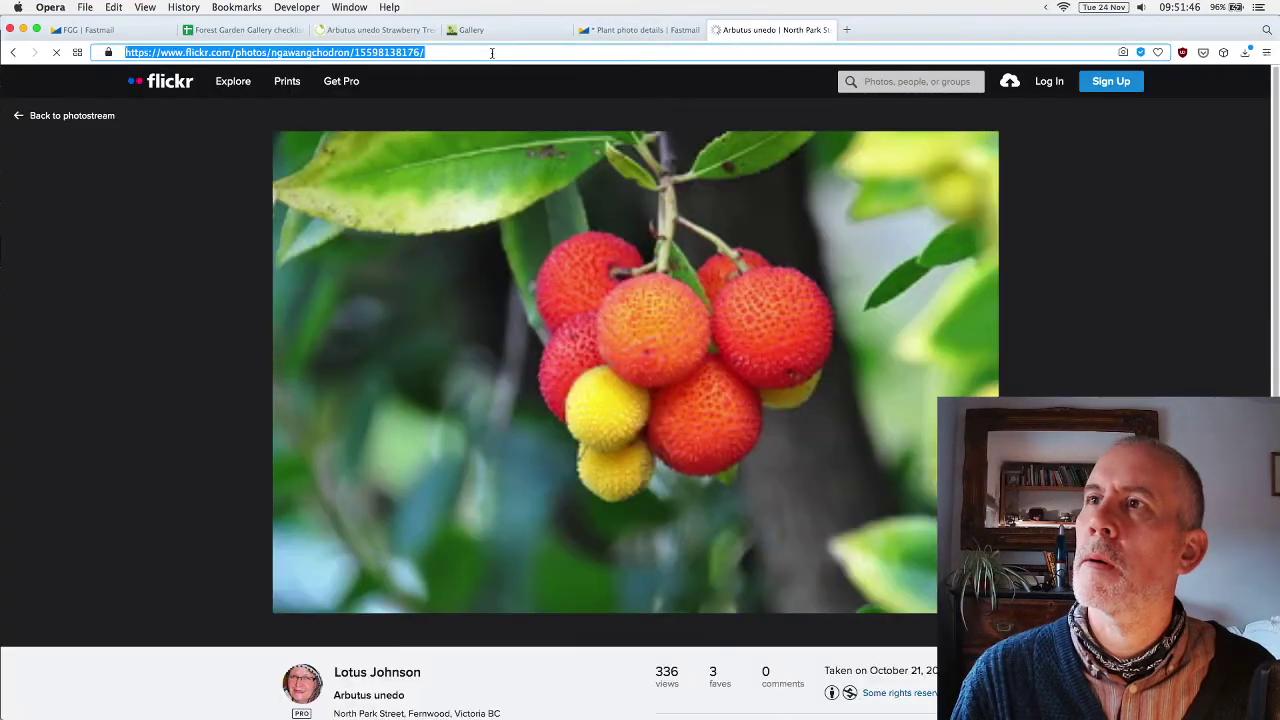
key("super+a")
key("super+c")
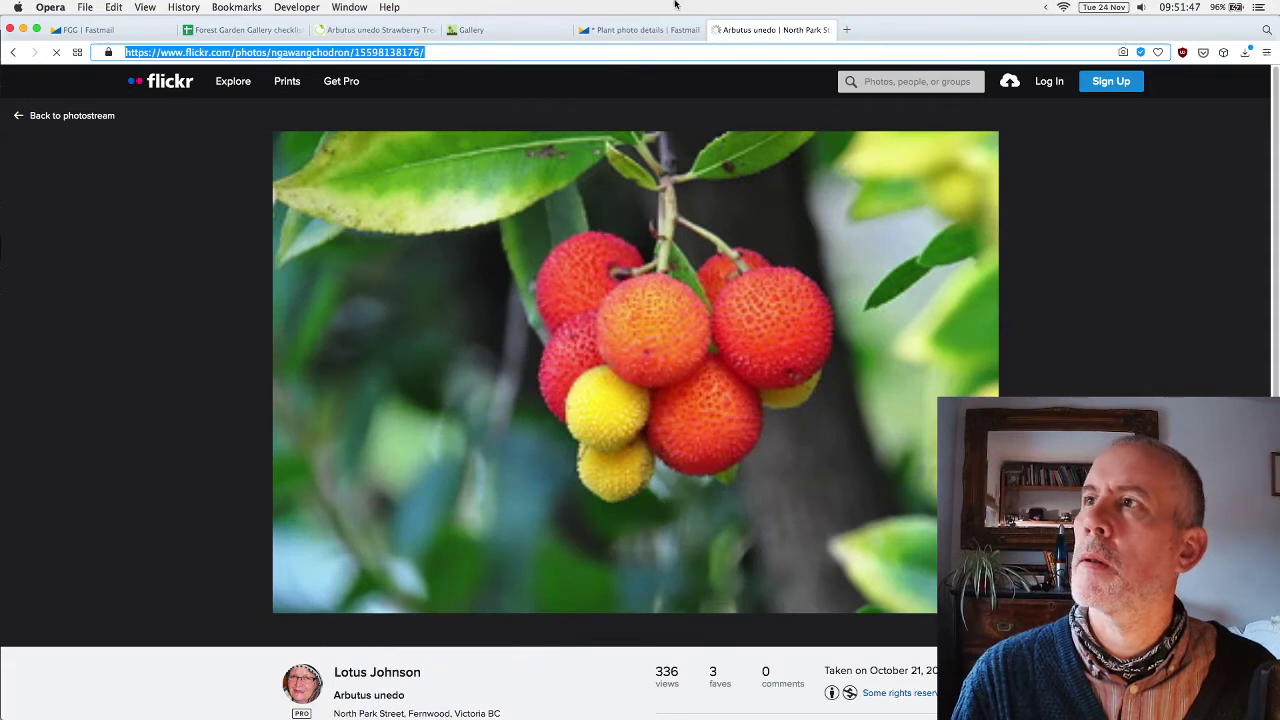
left_click(673, 31)
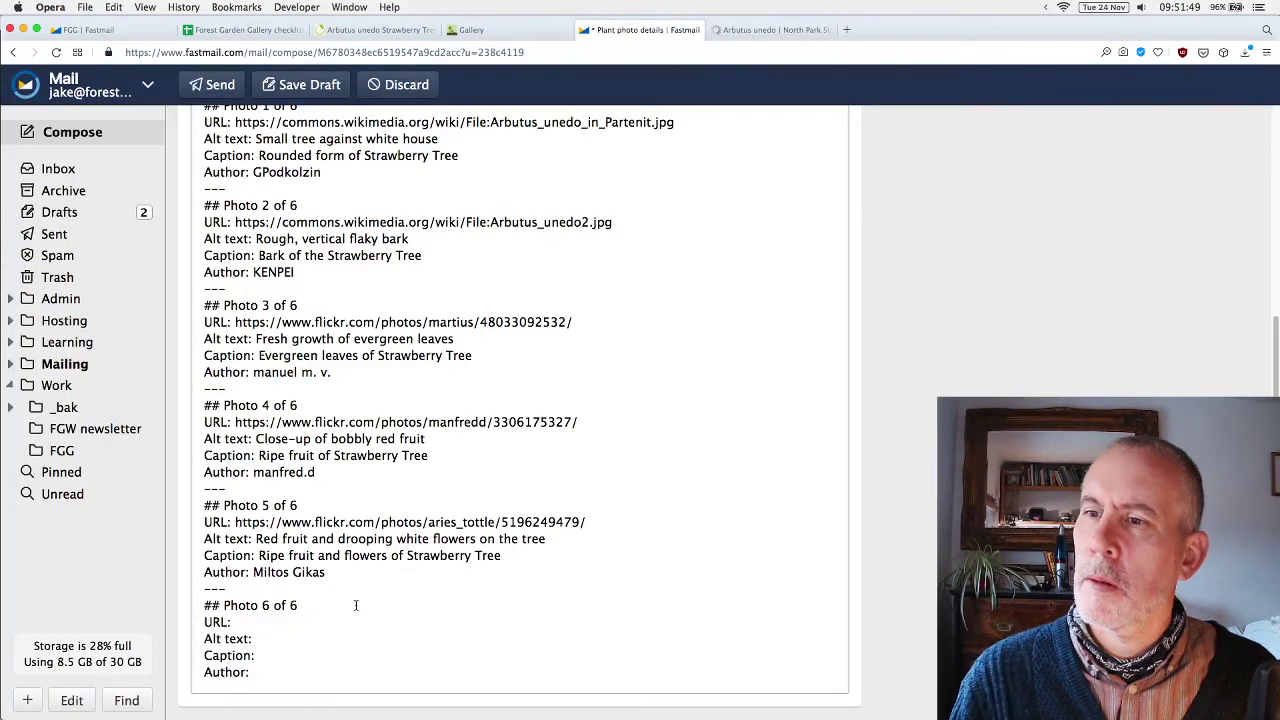
key("super+v")
key("Down")
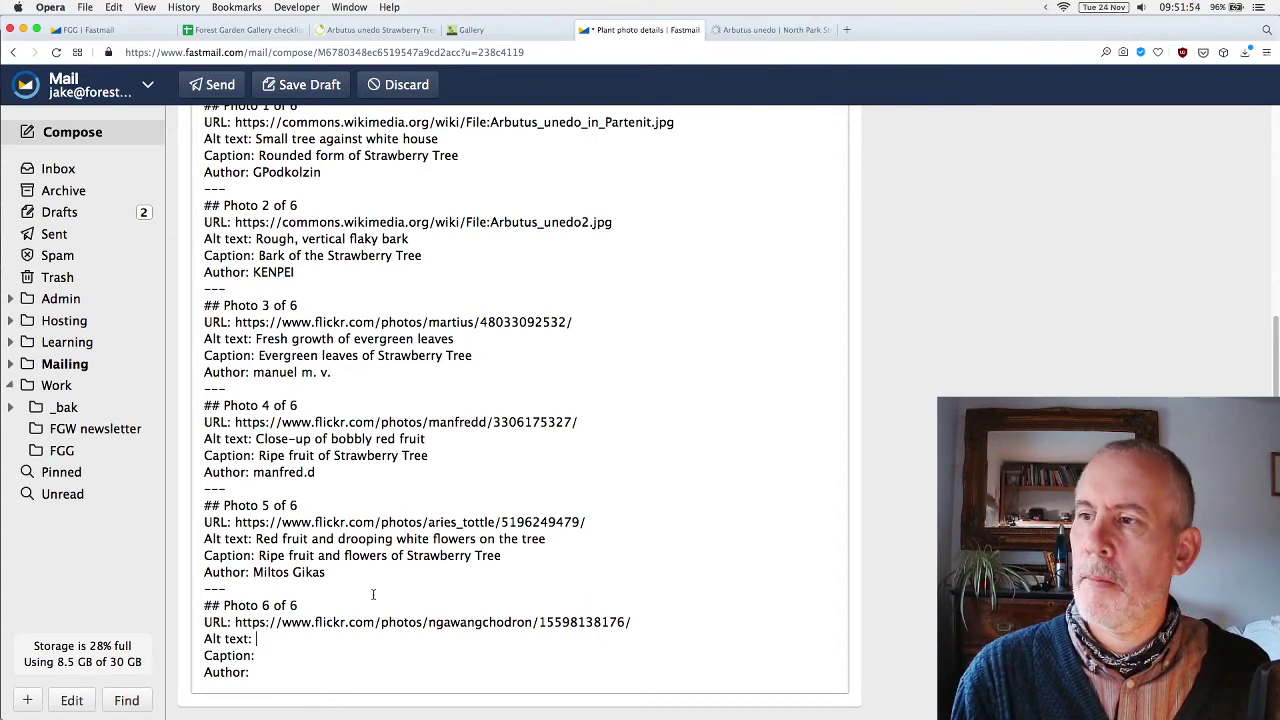
Give Photo 6 the alt text "Bobbly ripe red & unripe yellow fruit on tree".
type("Bobbly red")
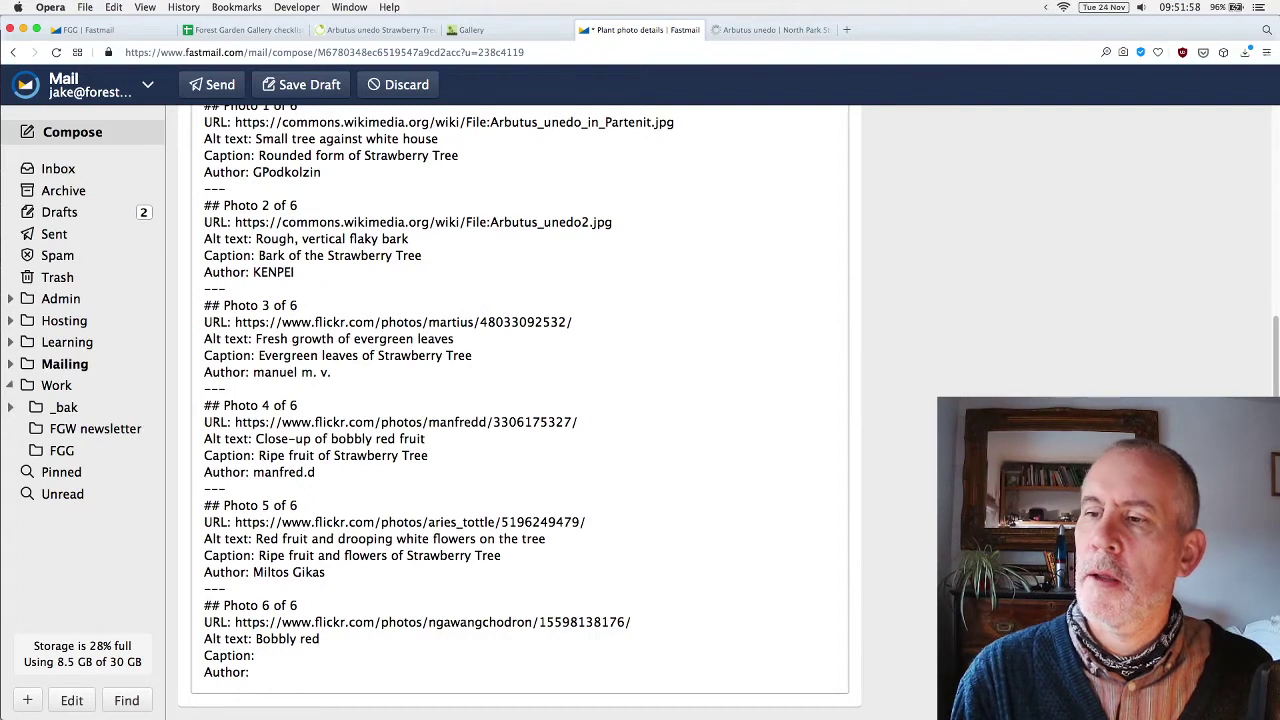
key("BackSpace")
key("BackSpace")
key("BackSpace")
type("ripe")
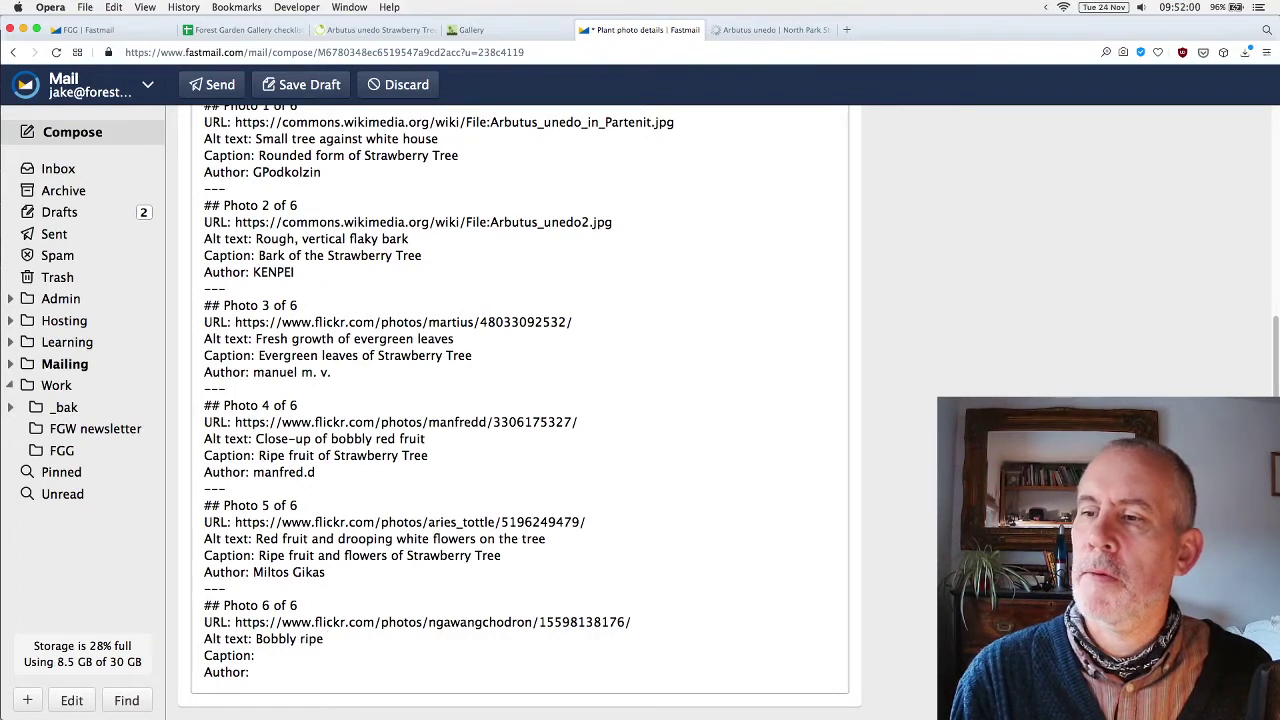
type(" red & unr")
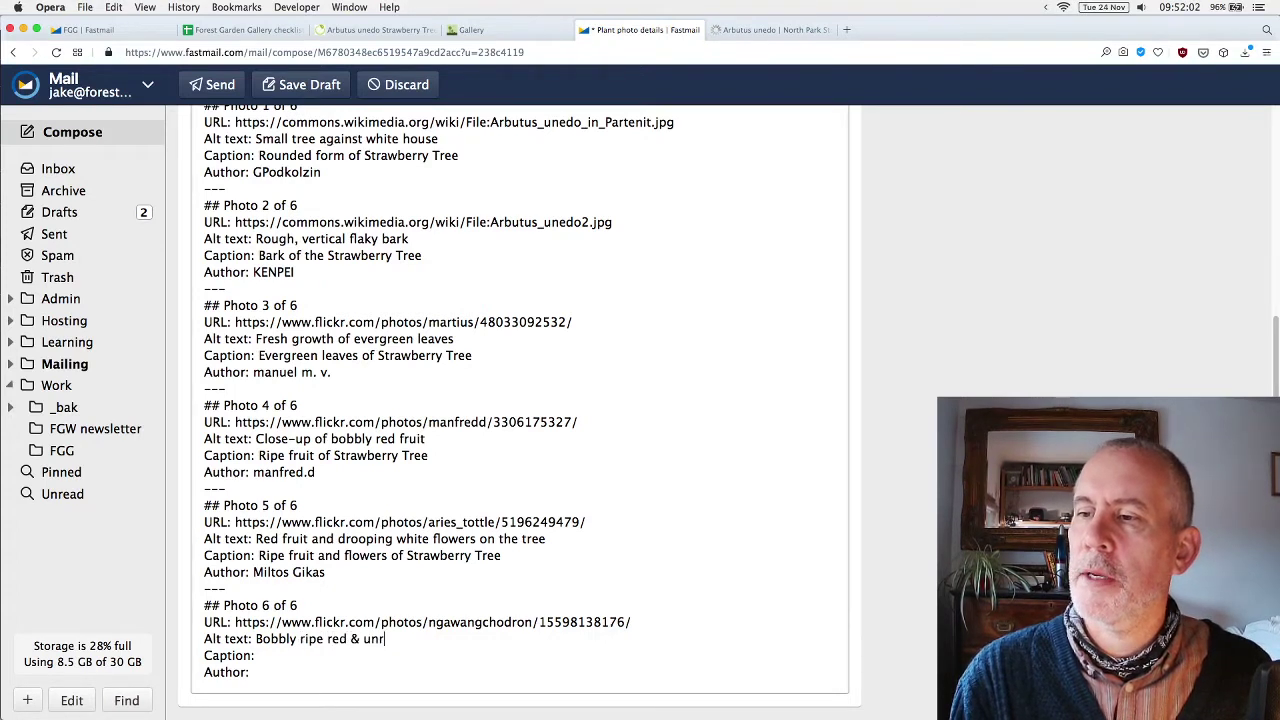
type("ipe yellow fruit on tree Caption: ")
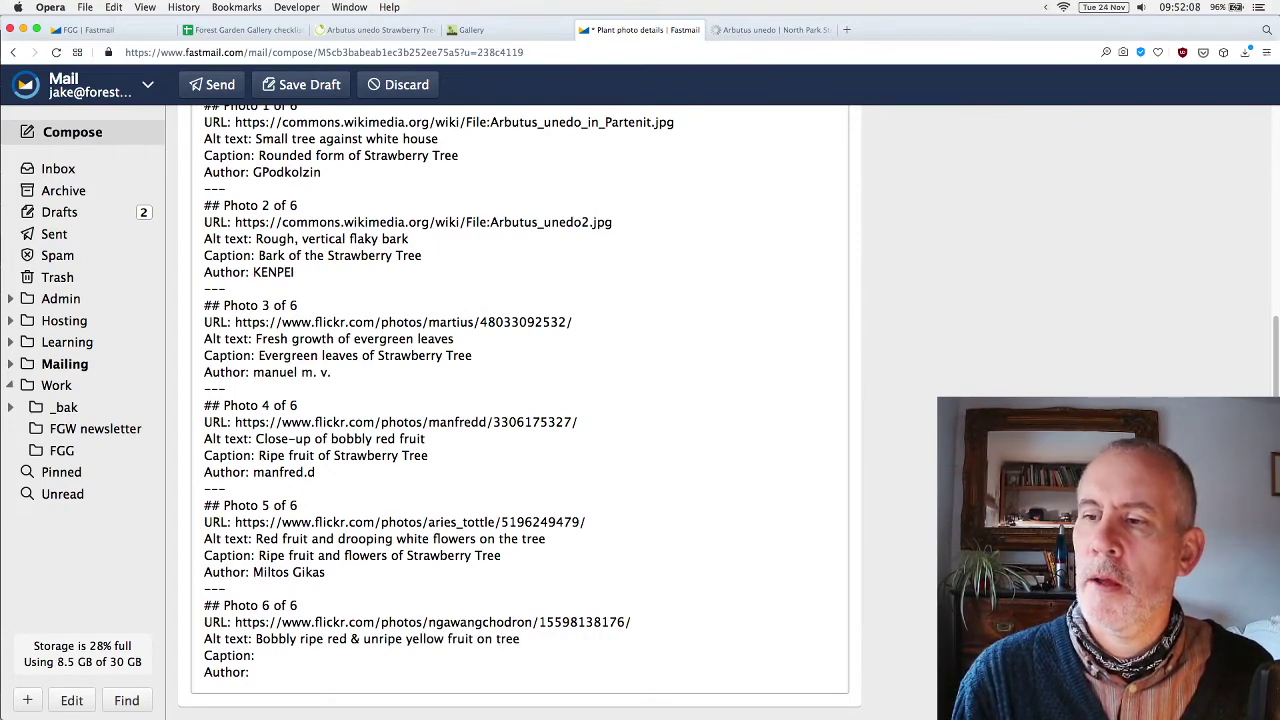
Caption Photo 6 "Ripe and unripe Strawberry Tree fruit".
type("Ripe an dunr")
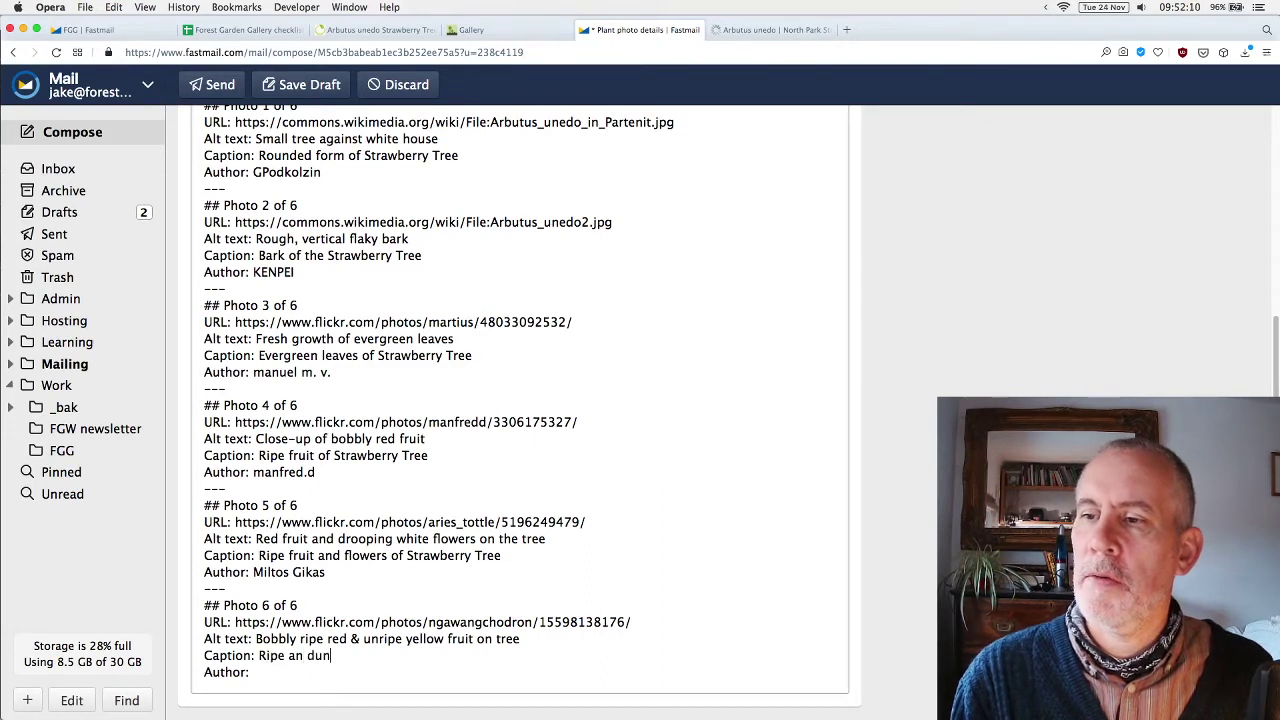
key("BackSpace")
key("BackSpace")
key("BackSpace")
key("BackSpace")
key("BackSpace")
type("d unripe S")
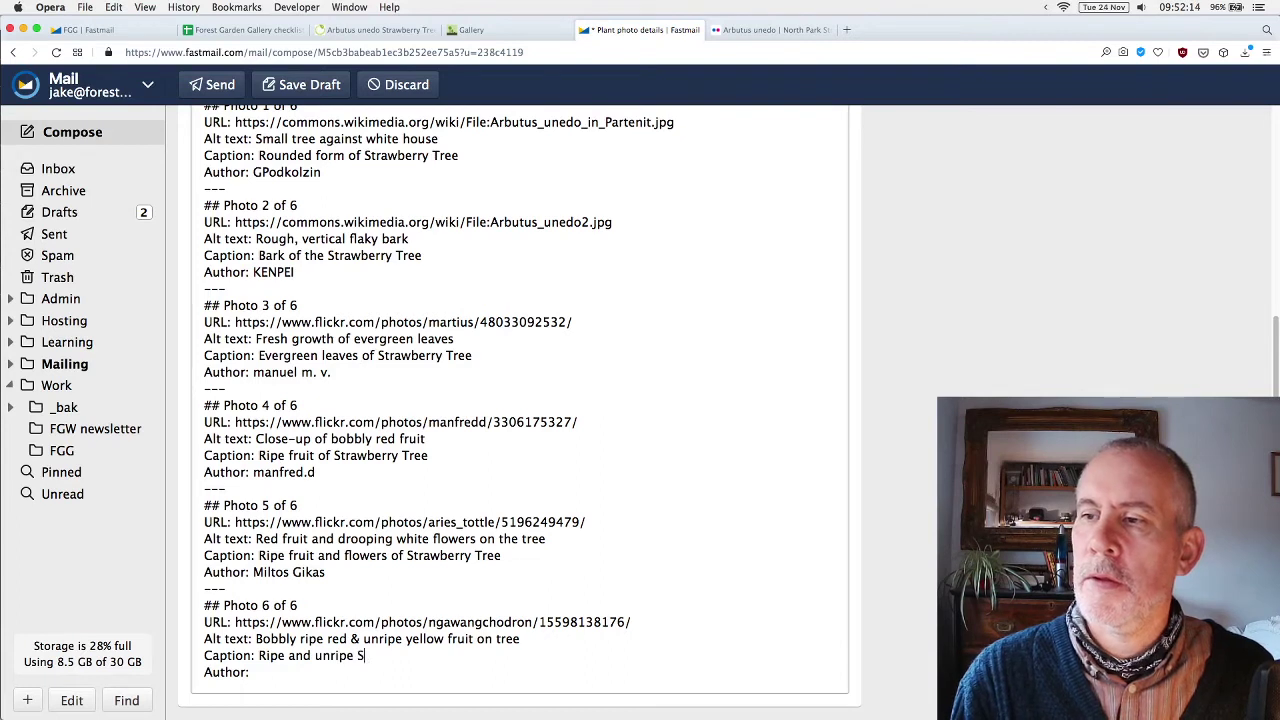
type("trawberry Tree fruit")
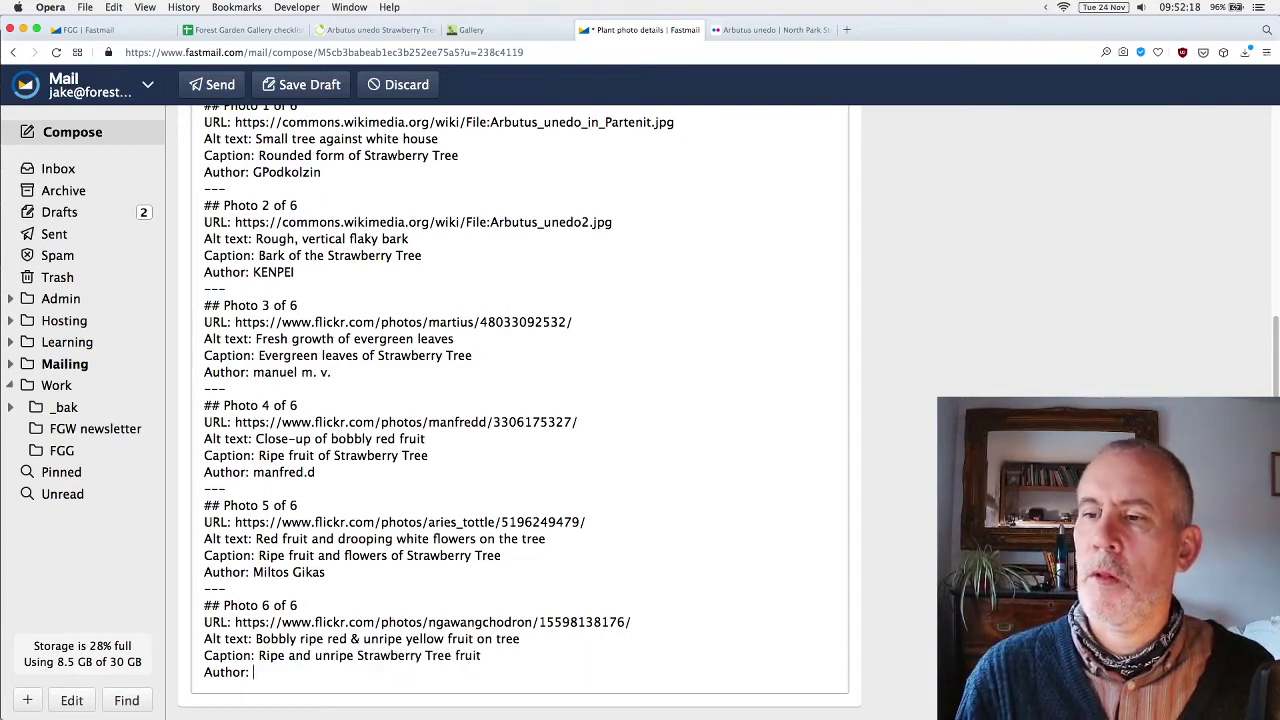
Copy the photographer's name from the red and yellow fruit photo's Flickr page into Photo 6's Author line.
left_click(770, 29)
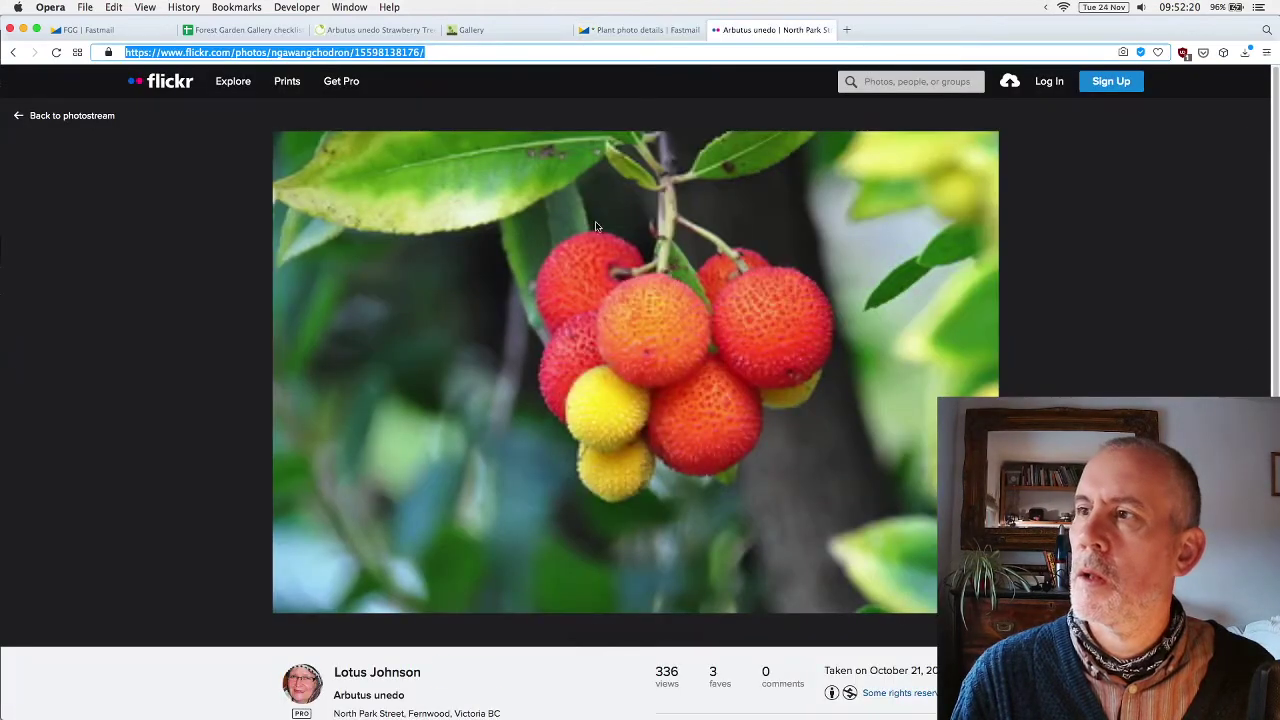
scroll(240, 600, "down", 1)
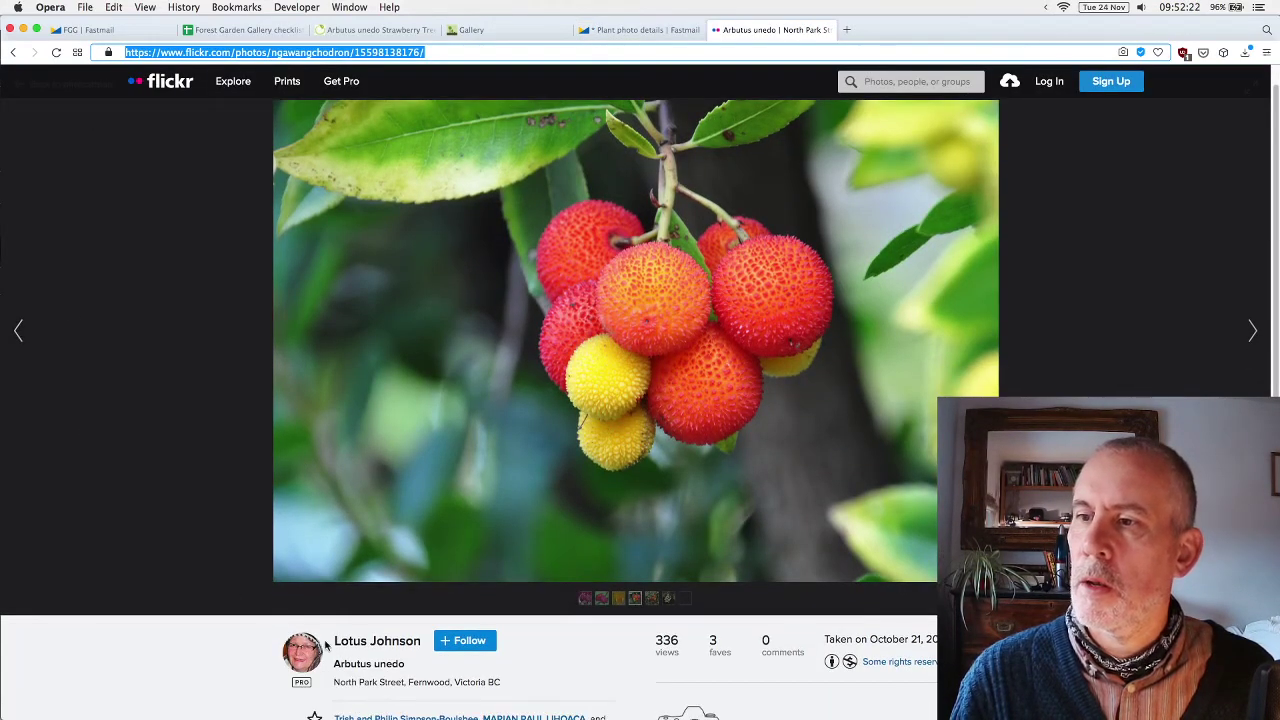
left_click_drag(333, 645, 416, 648)
key("super+c")
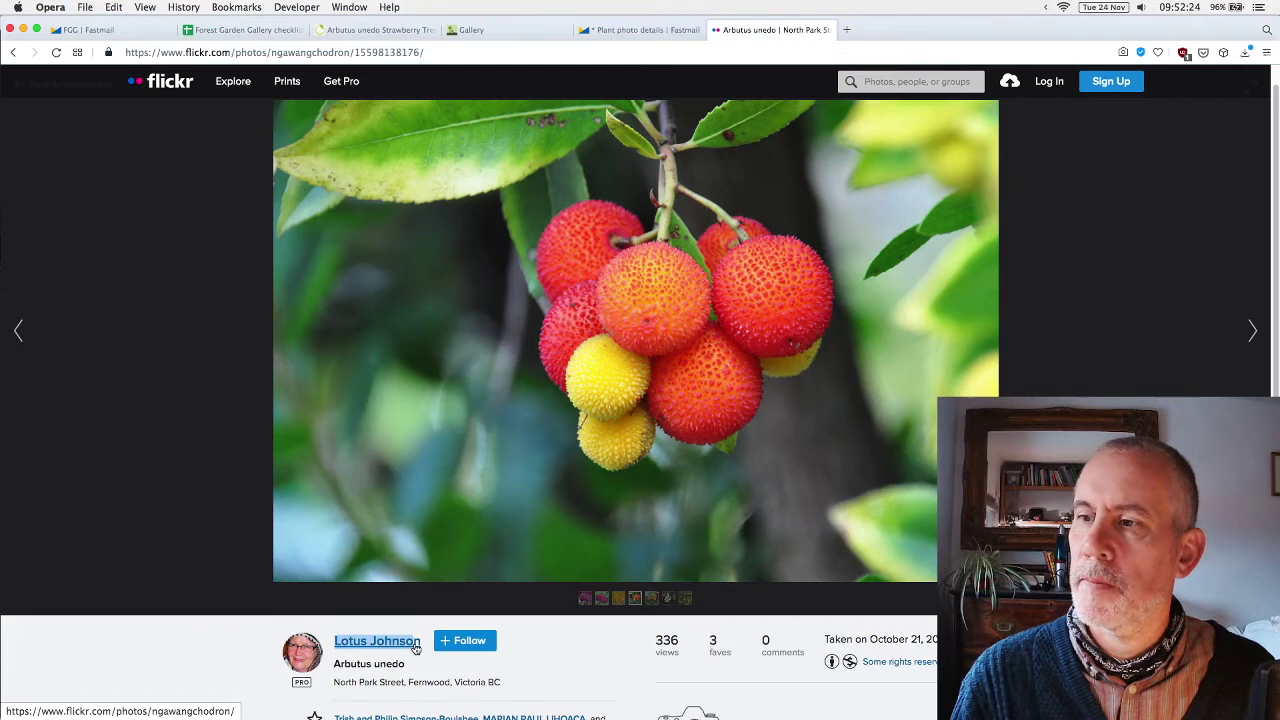
left_click(657, 30)
key("super+v")
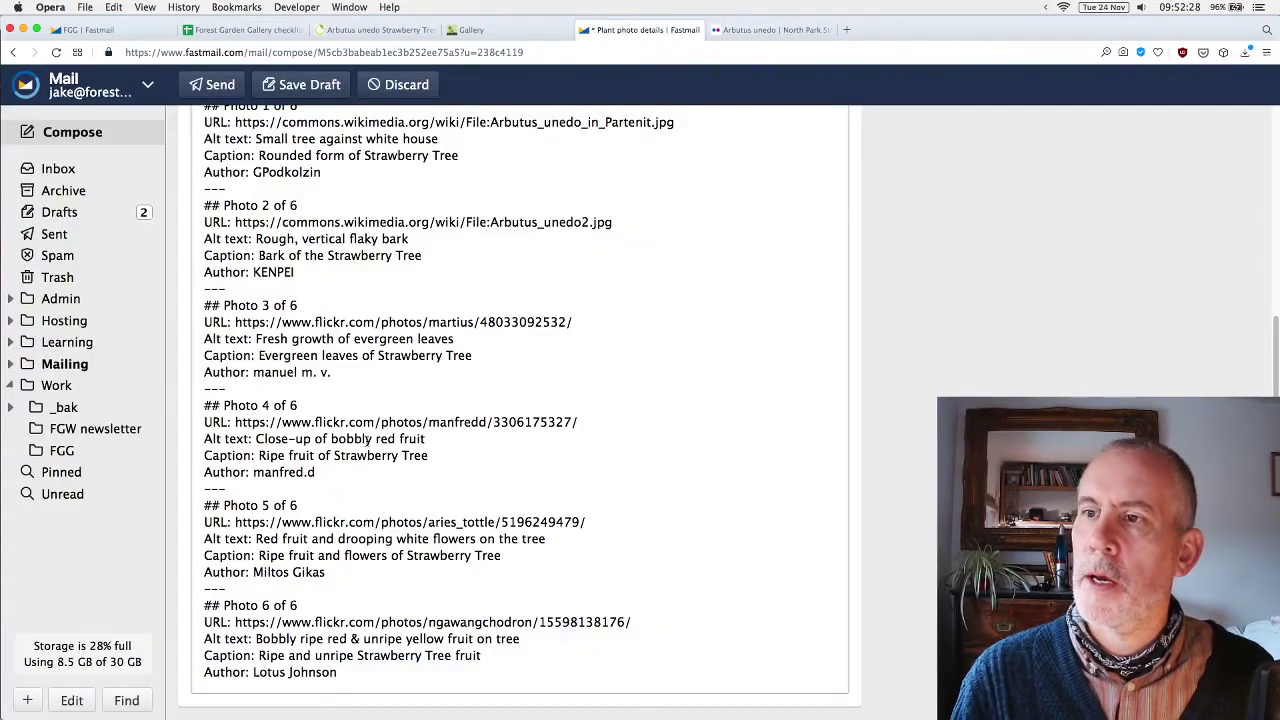
scroll(364, 437, "up", 3)
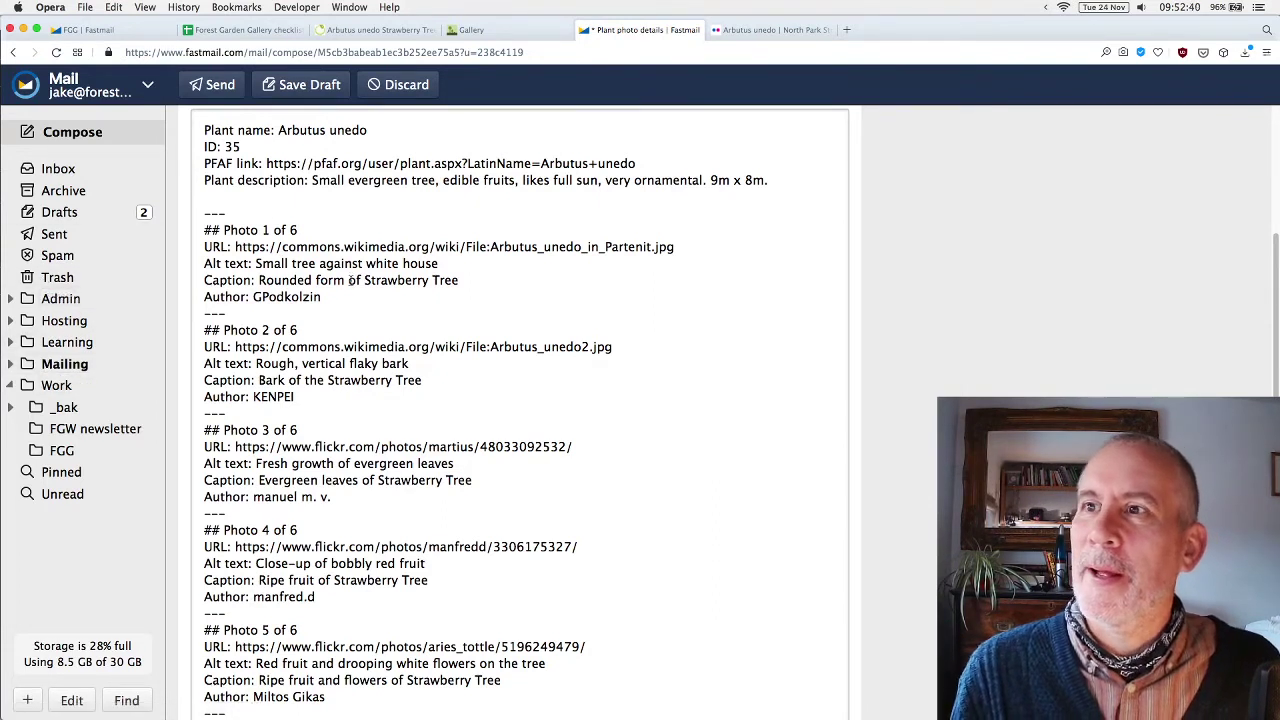
Send the completed Arbutus unedo plant photo details email.
scroll(437, 306, "up", 4)
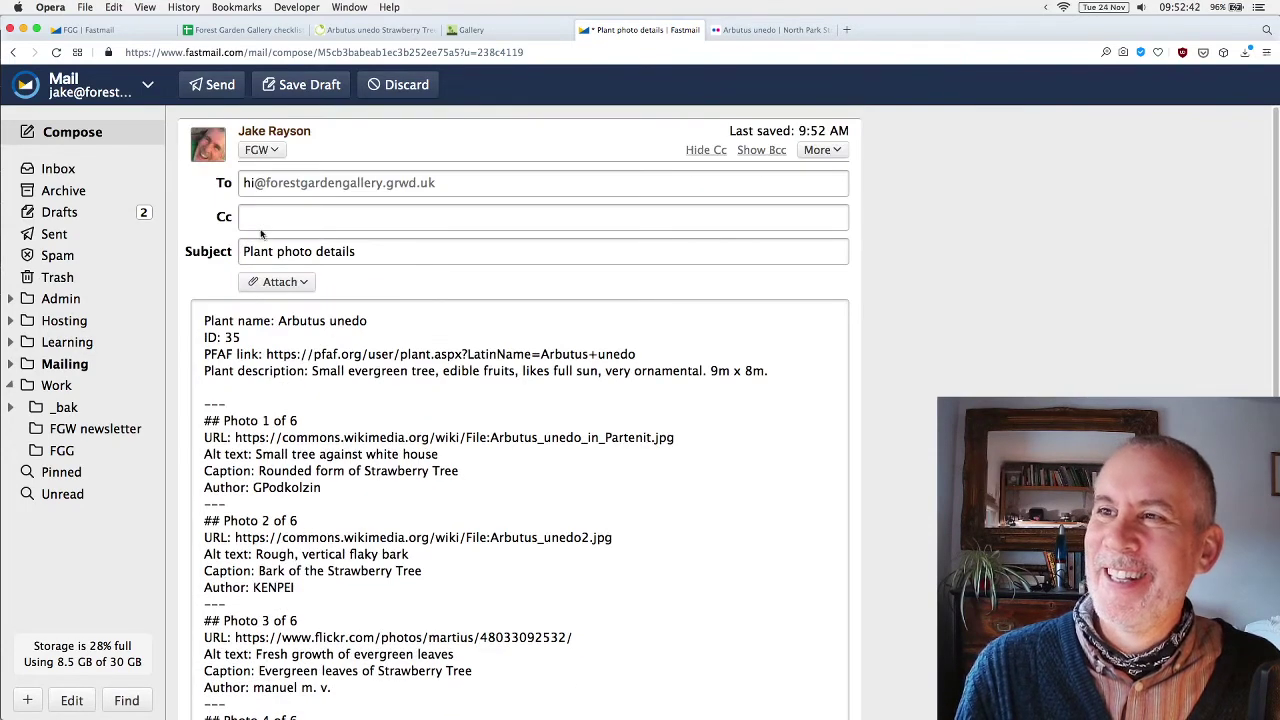
left_click(221, 86)
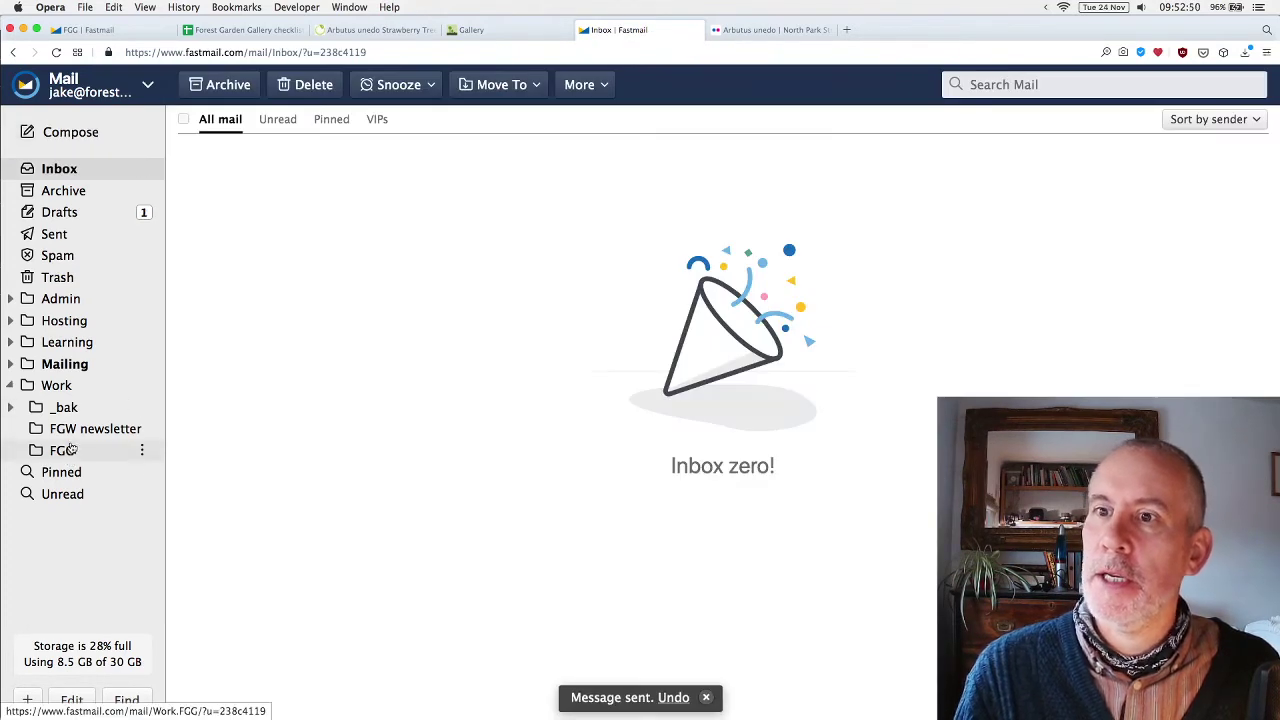
Archive the Juneberry conversation in the FGG mail folder and open the newly arrived Arbutus unedo "Plant photo details" conversation.
left_click(71, 448)
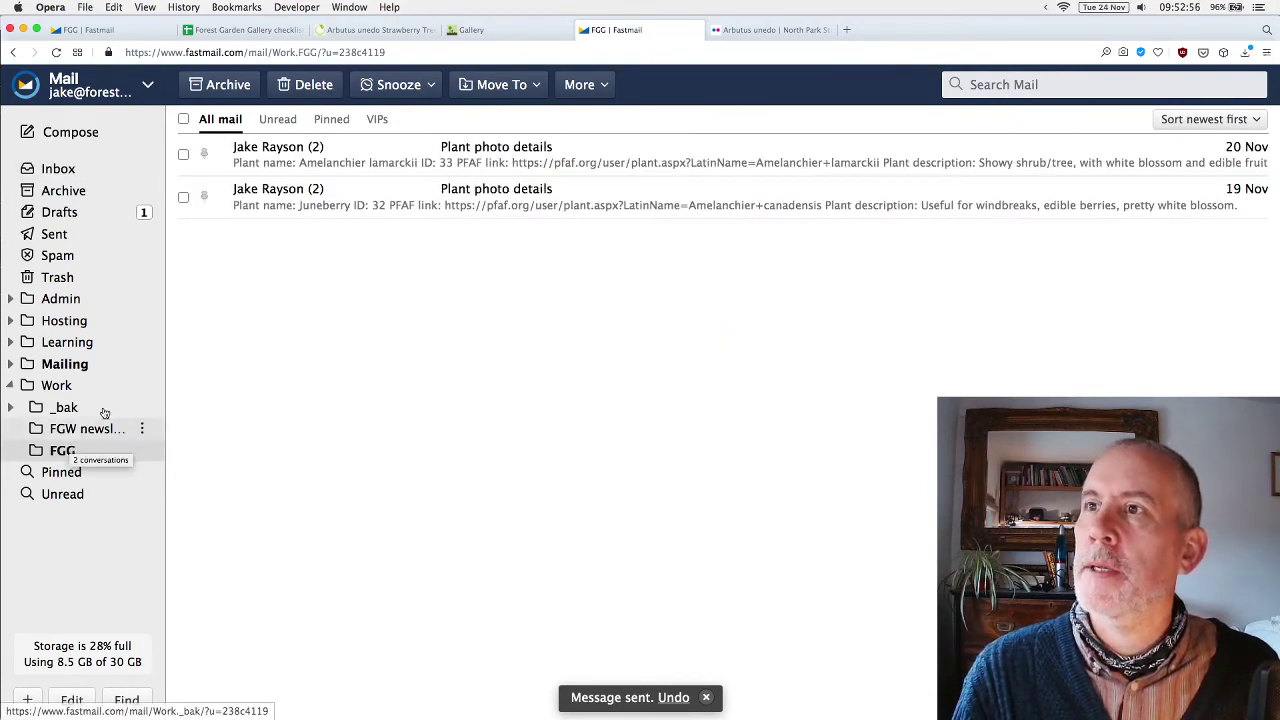
left_click(183, 198)
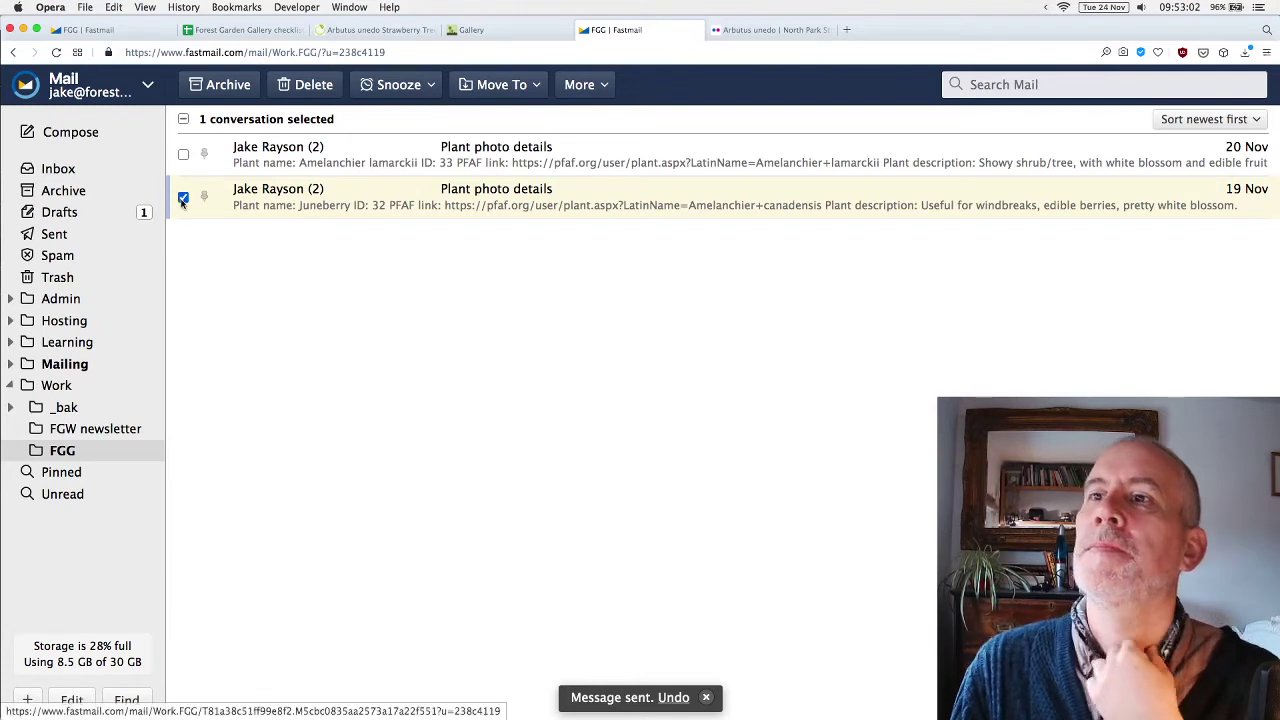
left_click(183, 197)
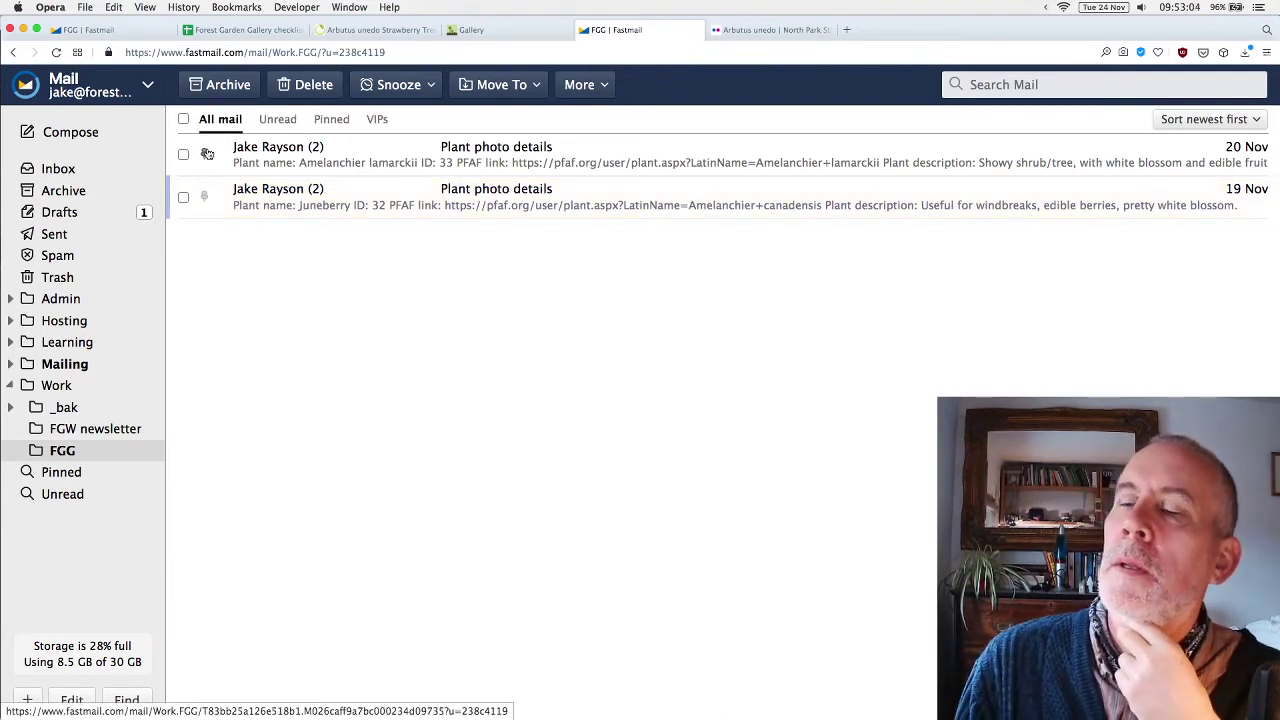
left_click(183, 198)
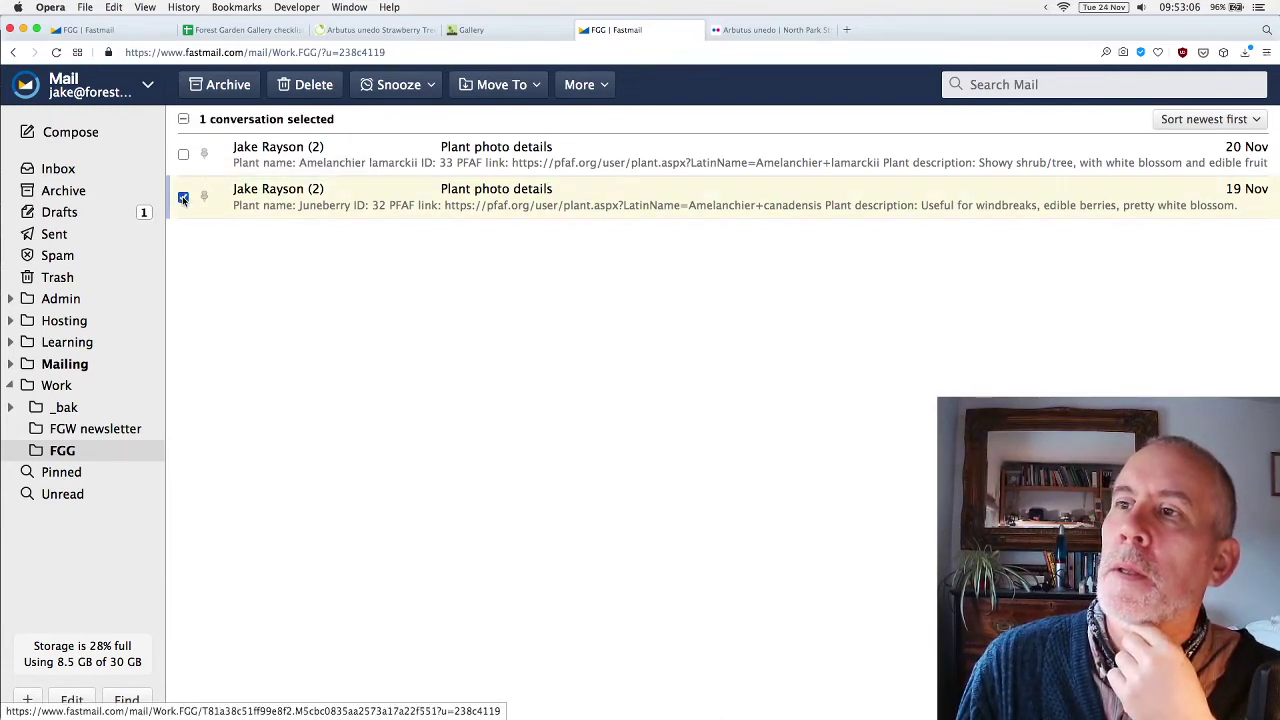
left_click(229, 85)
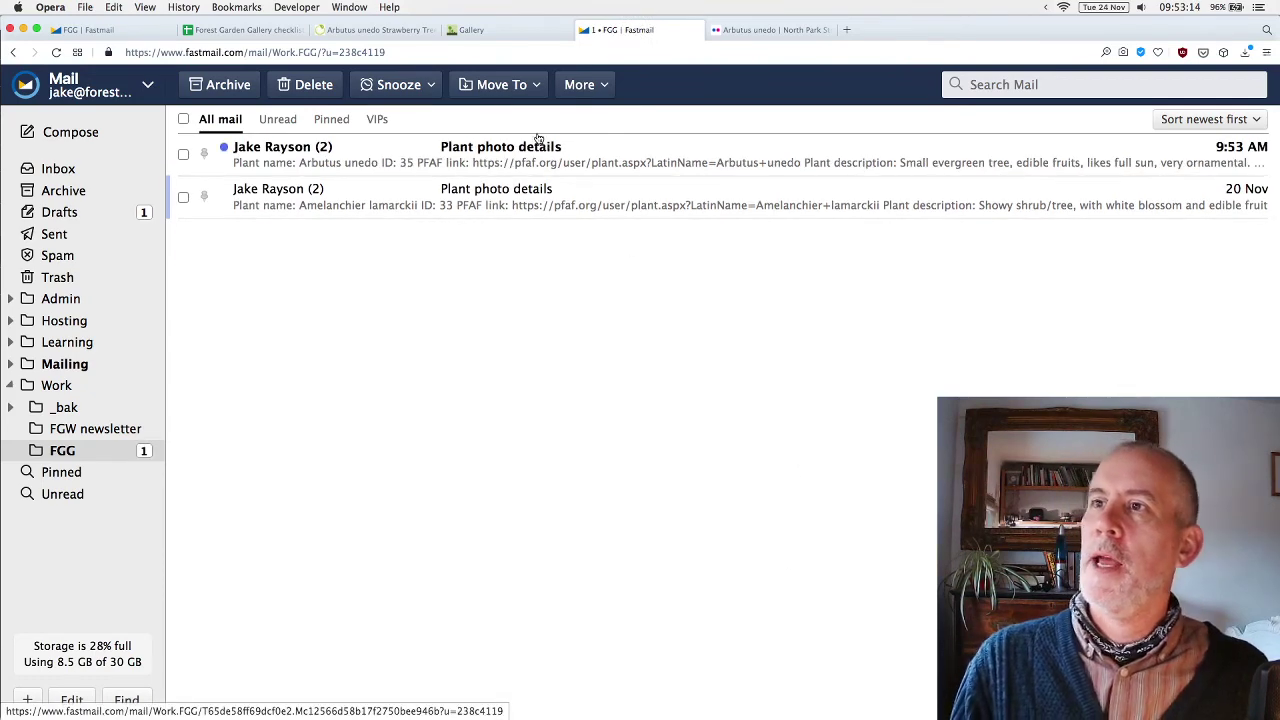
left_click(518, 149)
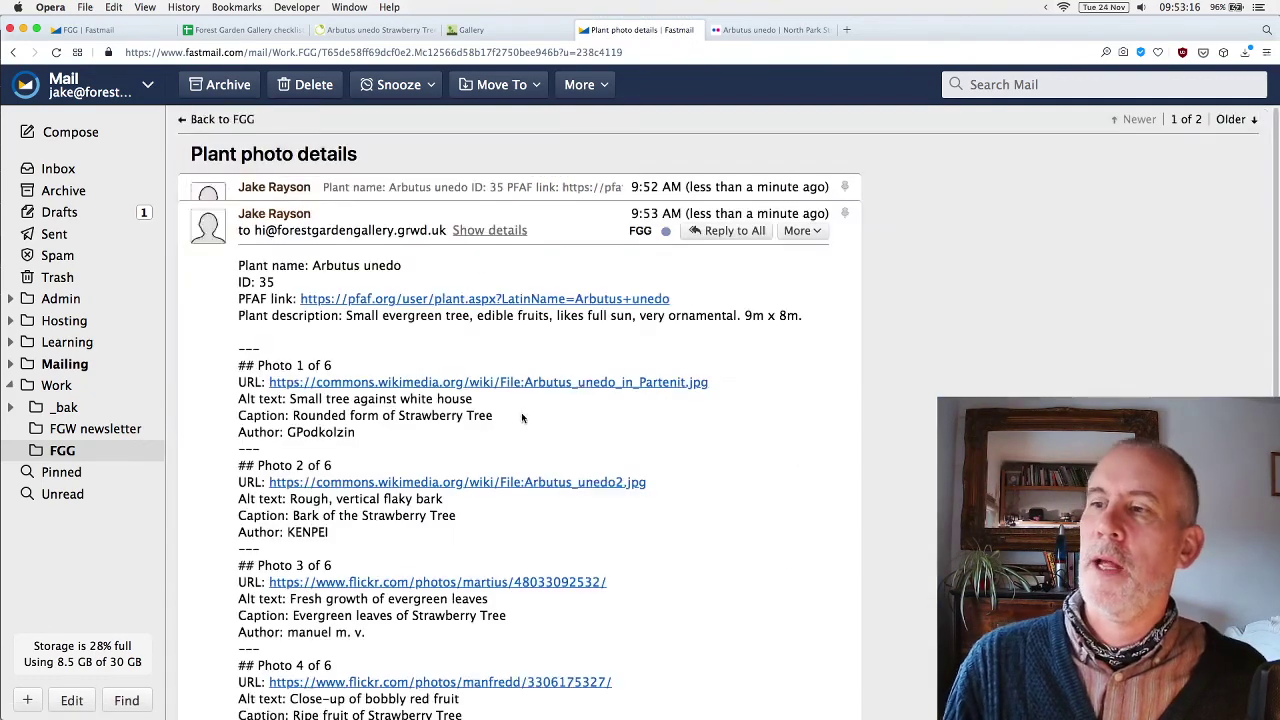